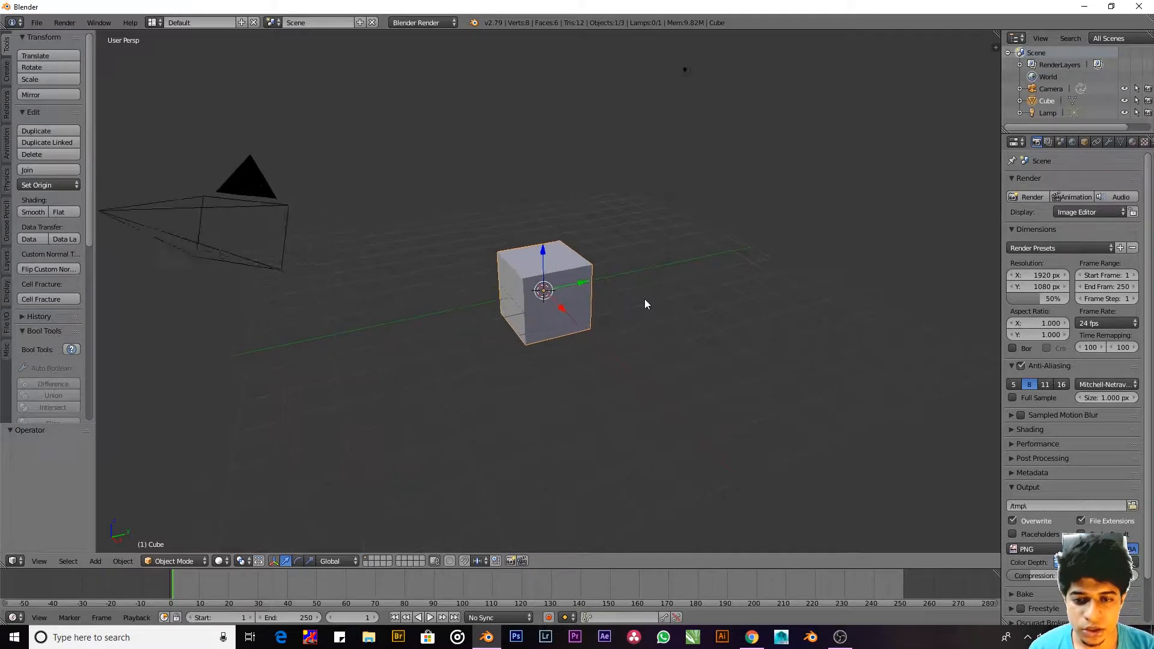
# Step: Start the Screencast Keys display so mouse and key presses show in the 3D view, and hide the properties region
pyautogui.scroll(2, 644, 303)
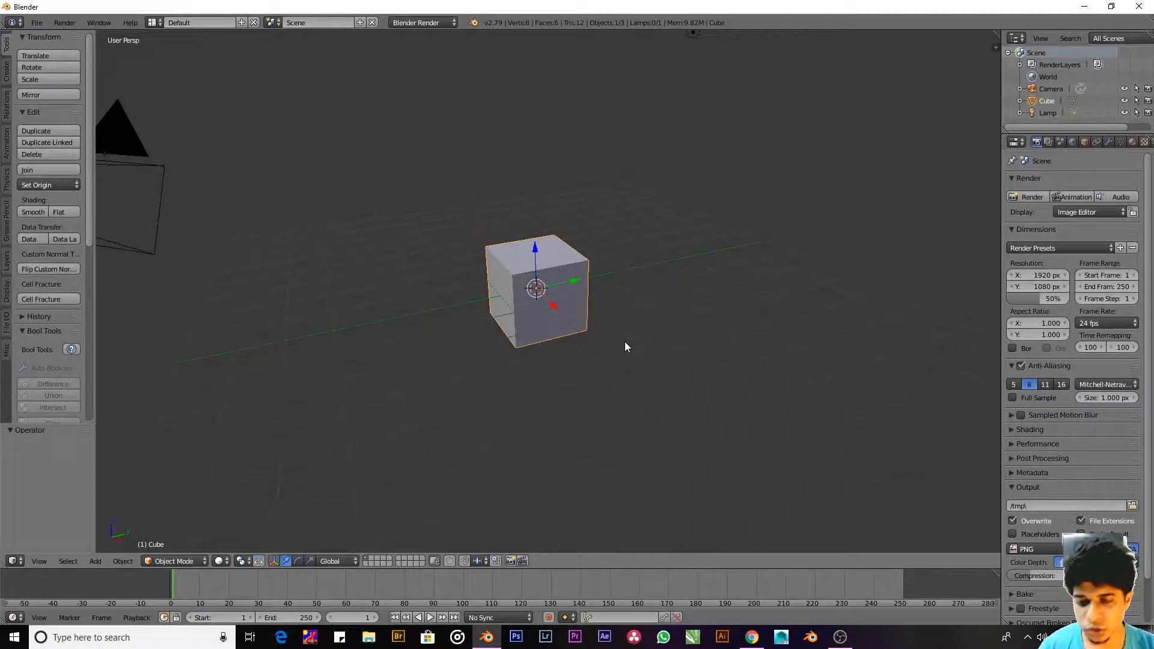
pyautogui.keyDown('shift'); pyautogui.moveTo(624, 342); pyautogui.dragTo(677, 340, button='middle'); pyautogui.keyUp('shift')
pyautogui.keyDown('ctrl'); pyautogui.moveTo(679, 340); pyautogui.dragTo(704, 308, button='middle'); pyautogui.keyUp('ctrl')
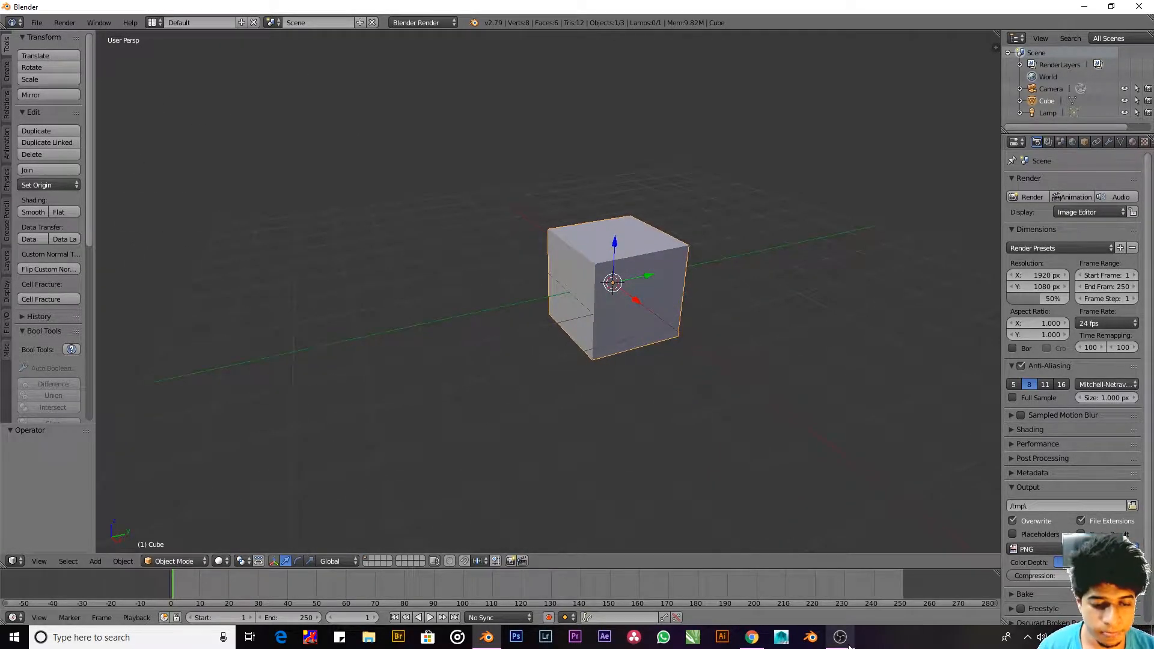
pyautogui.press('n')
pyautogui.scroll(-5, 917, 411)
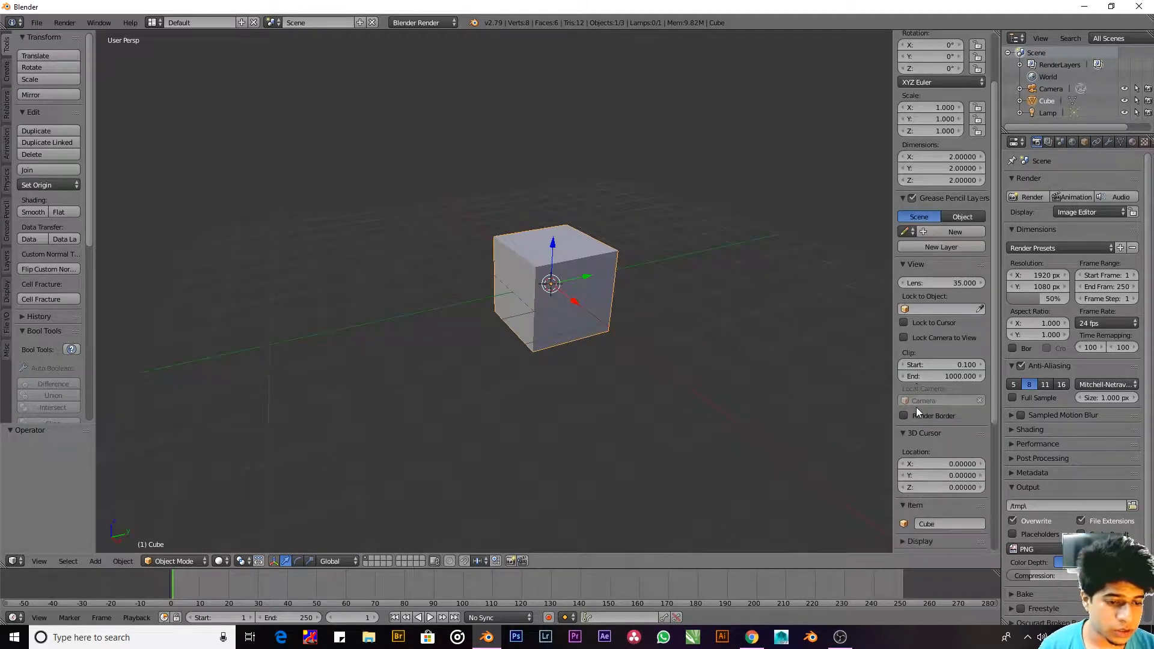
pyautogui.click(949, 540)
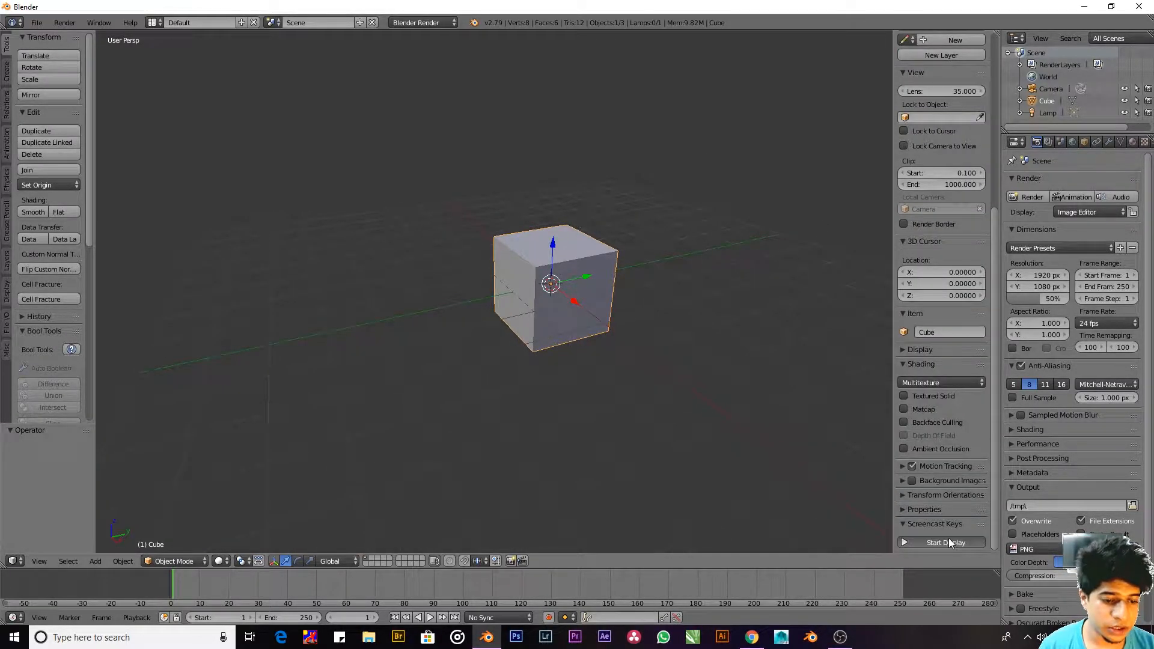
pyautogui.scroll(-7, 953, 517)
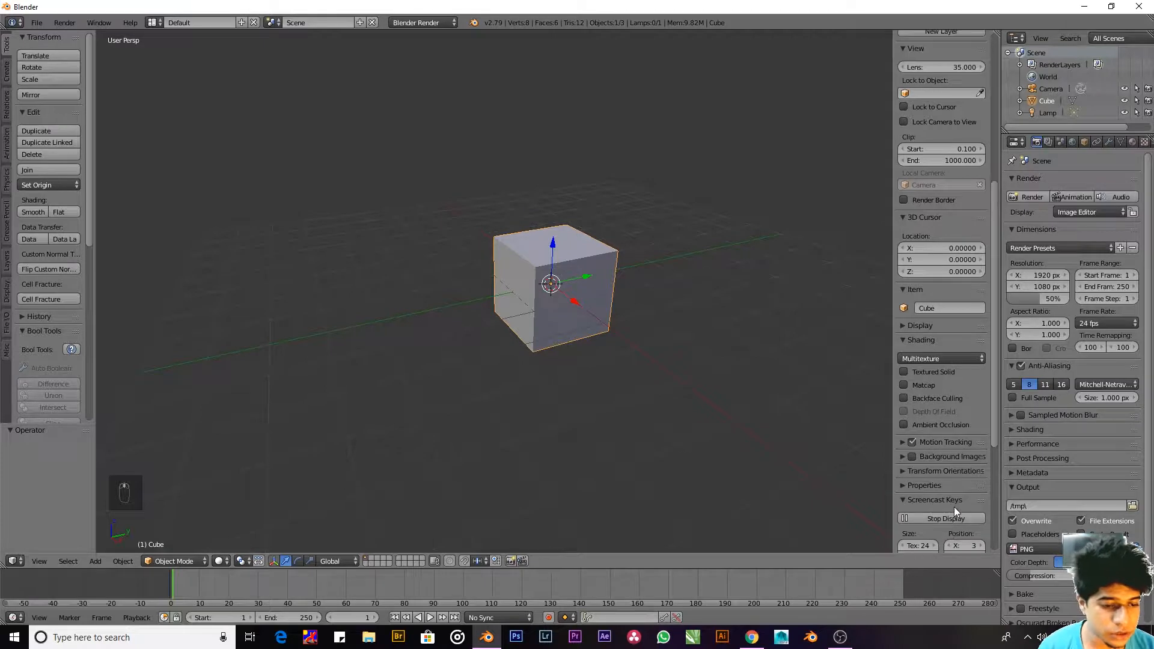
pyautogui.scroll(-1, 944, 461)
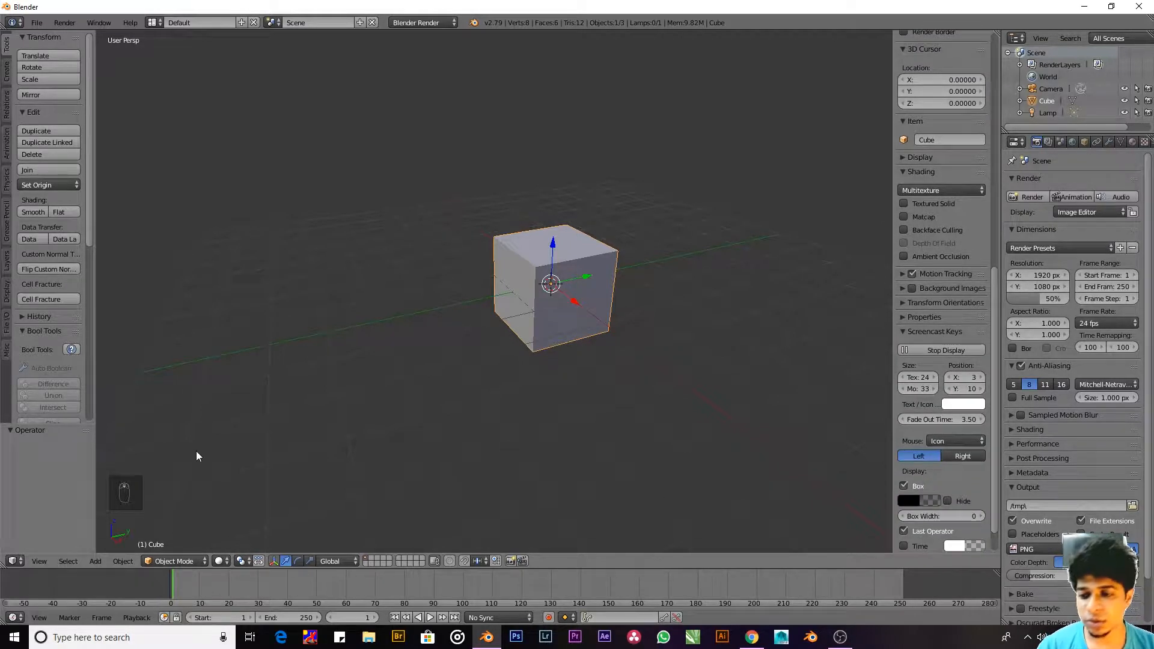
pyautogui.press('n')
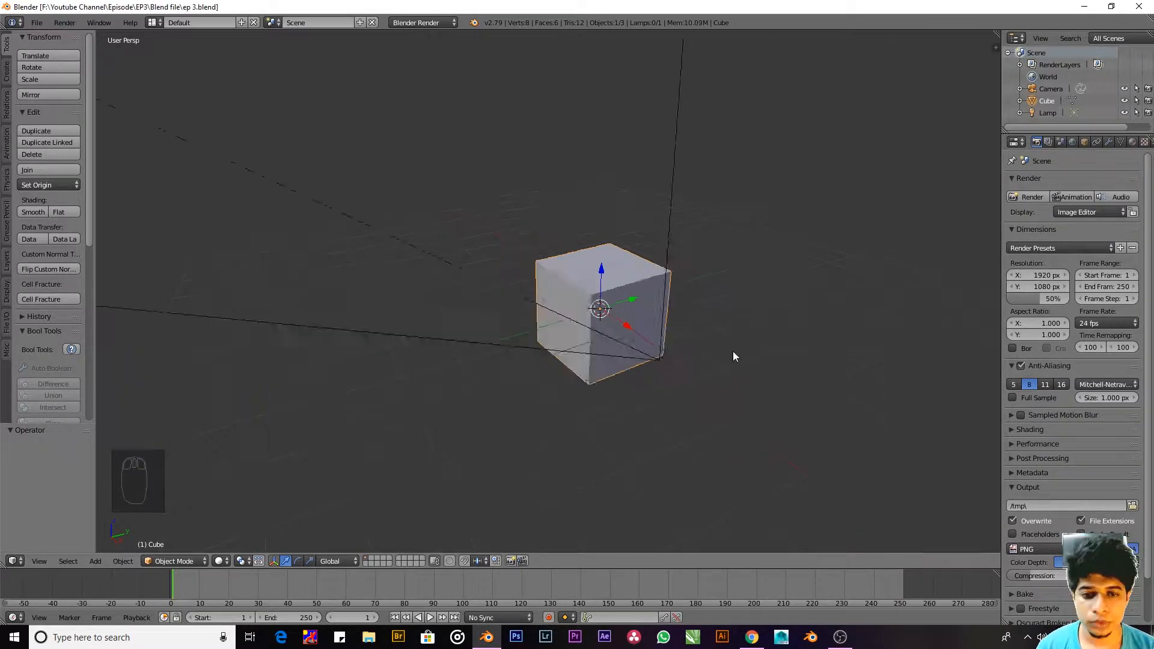
# Step: Add a Subdivision Surface modifier to the default cube
pyautogui.moveTo(733, 351); pyautogui.dragTo(630, 282, button='middle')
pyautogui.scroll(4, 654, 341)
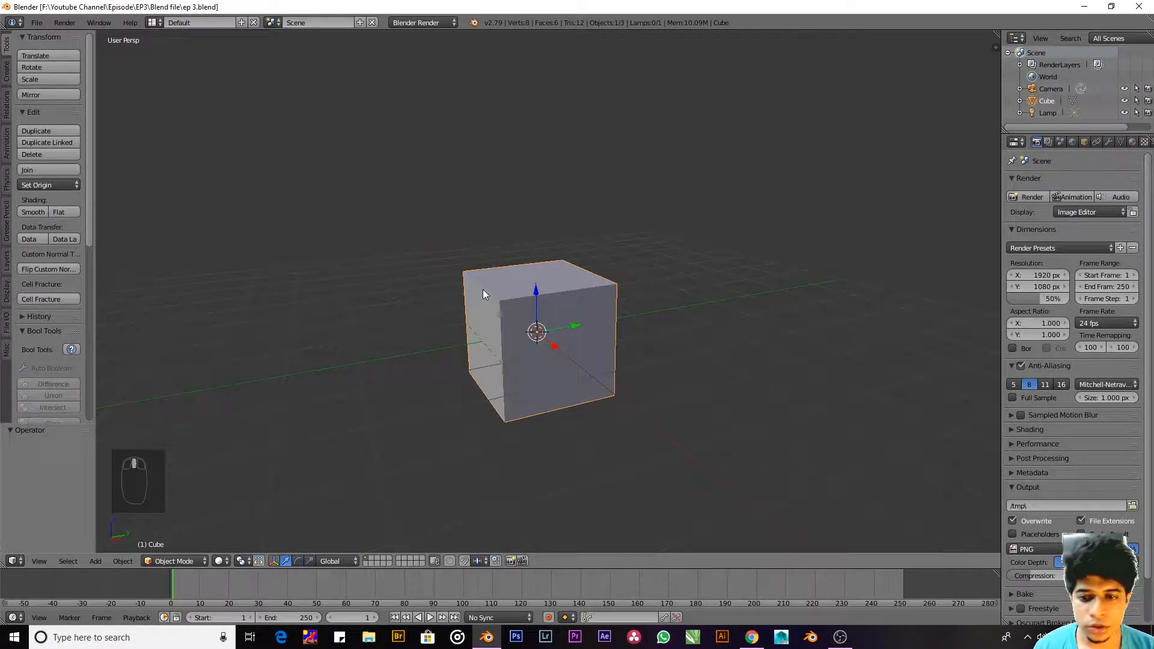
pyautogui.click(1110, 141)
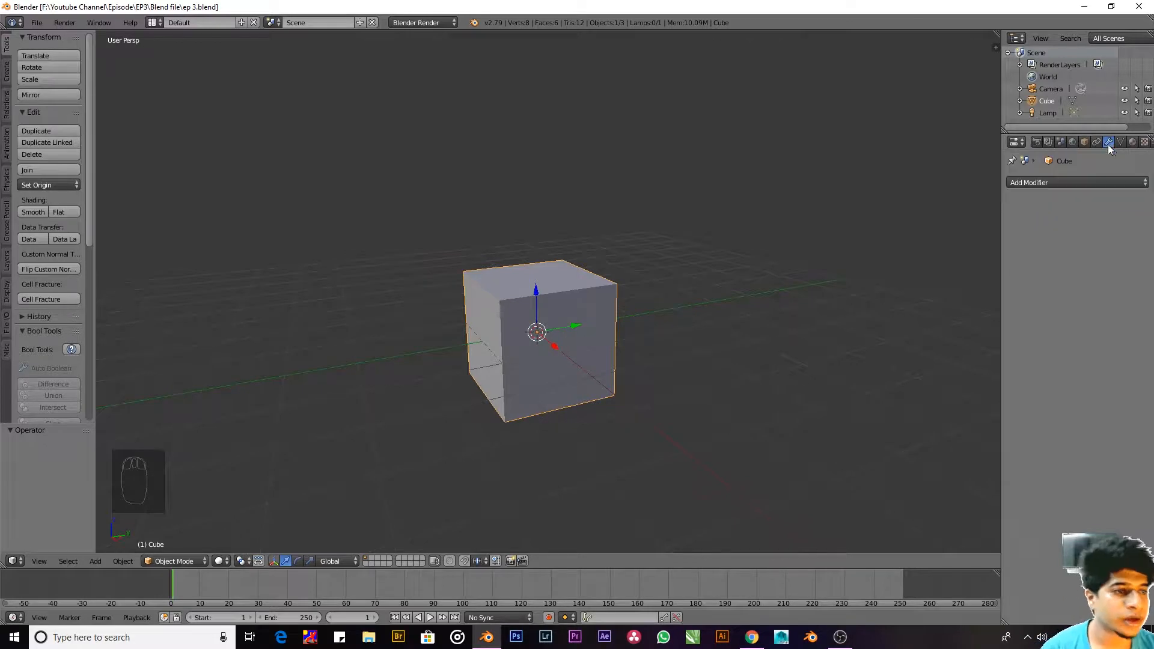
pyautogui.click(1085, 182)
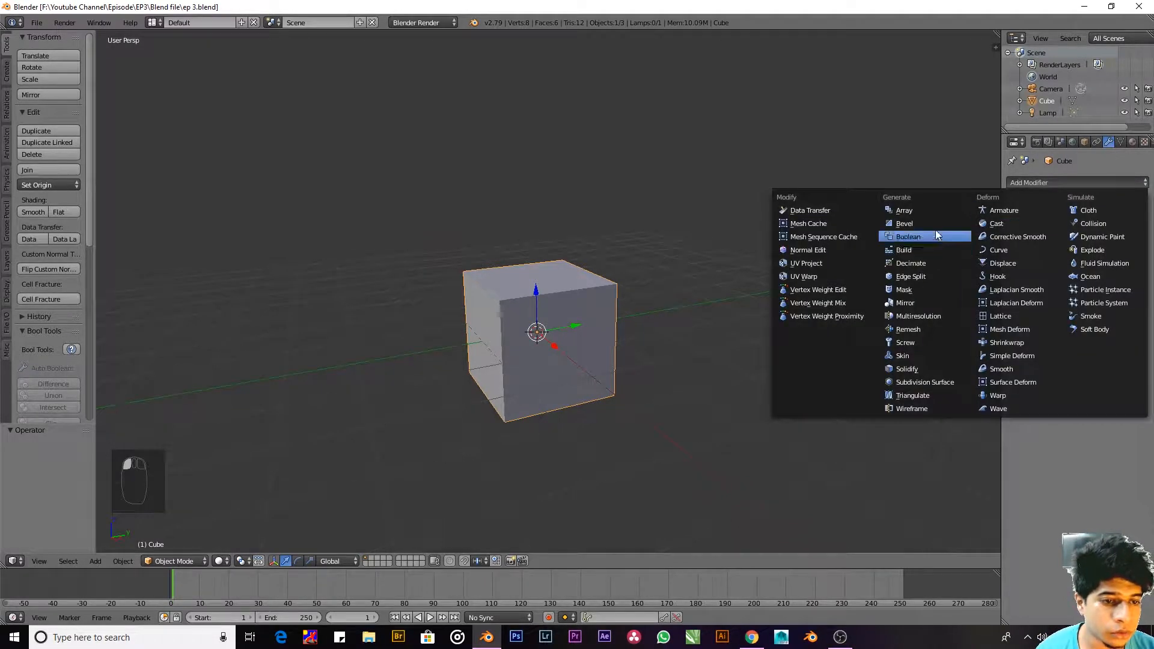
pyautogui.click(939, 384)
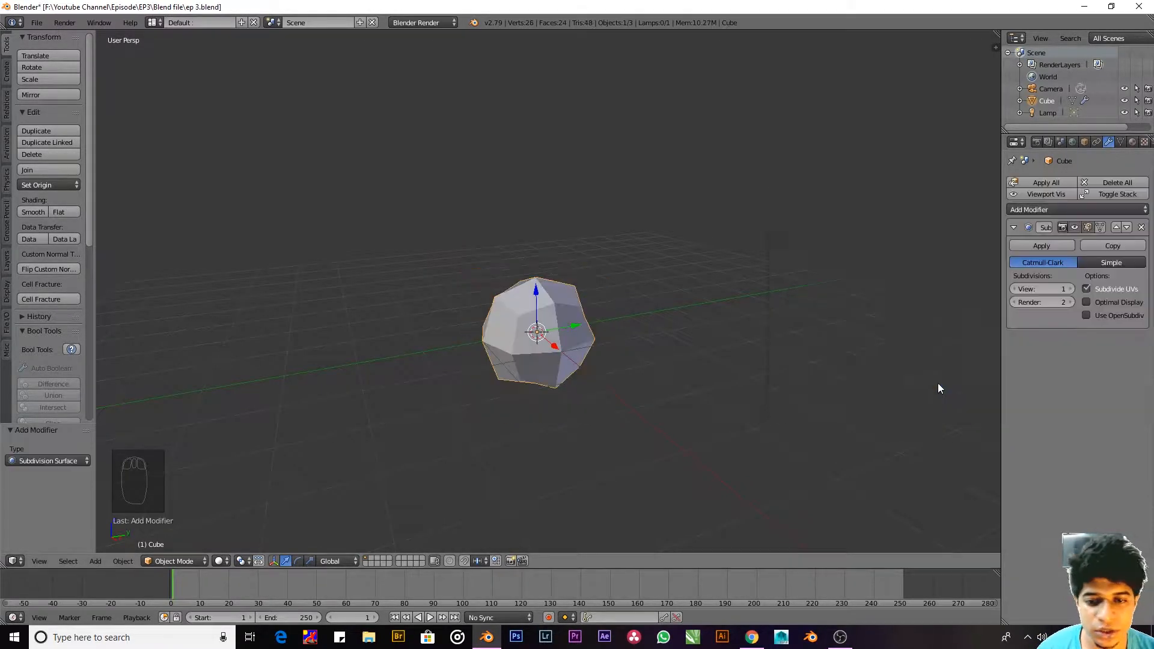
# Step: Examine the subdivided cube's facets up close in solid display and its edge structure in wireframe display
pyautogui.moveTo(498, 370); pyautogui.dragTo(511, 333, button='middle')
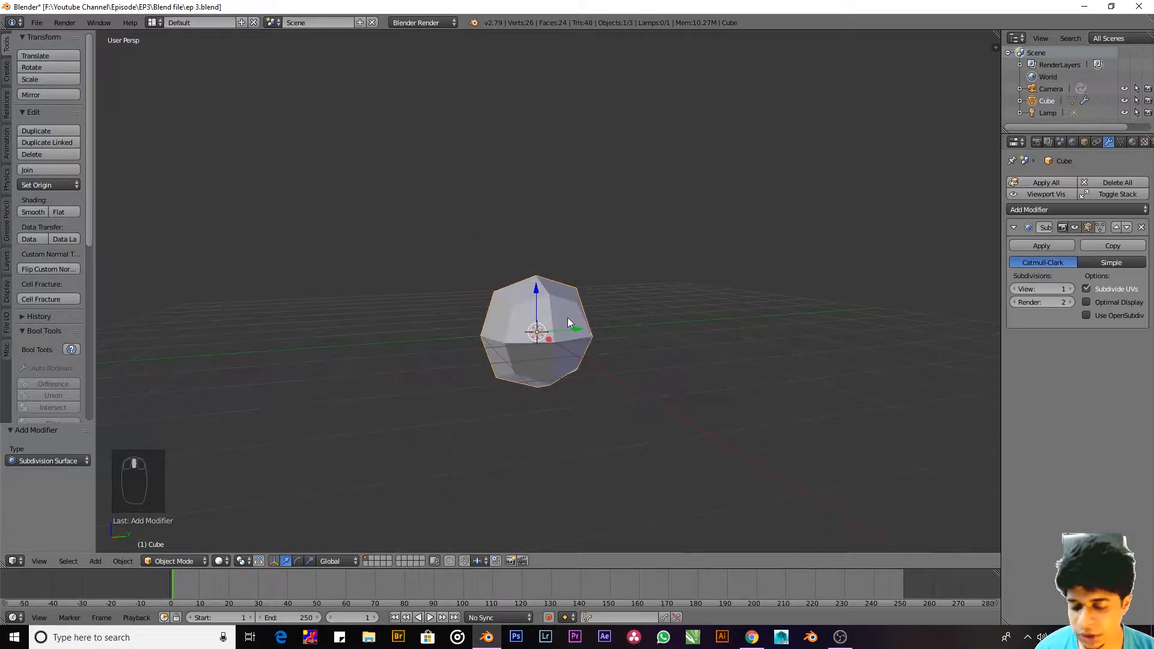
pyautogui.scroll(3, 592, 290)
pyautogui.keyDown('ctrl'); pyautogui.moveTo(591, 291); pyautogui.dragTo(633, 310, button='middle'); pyautogui.keyUp('ctrl')
pyautogui.keyDown('ctrl'); pyautogui.moveTo(564, 323); pyautogui.dragTo(632, 311, button='middle'); pyautogui.keyUp('ctrl')
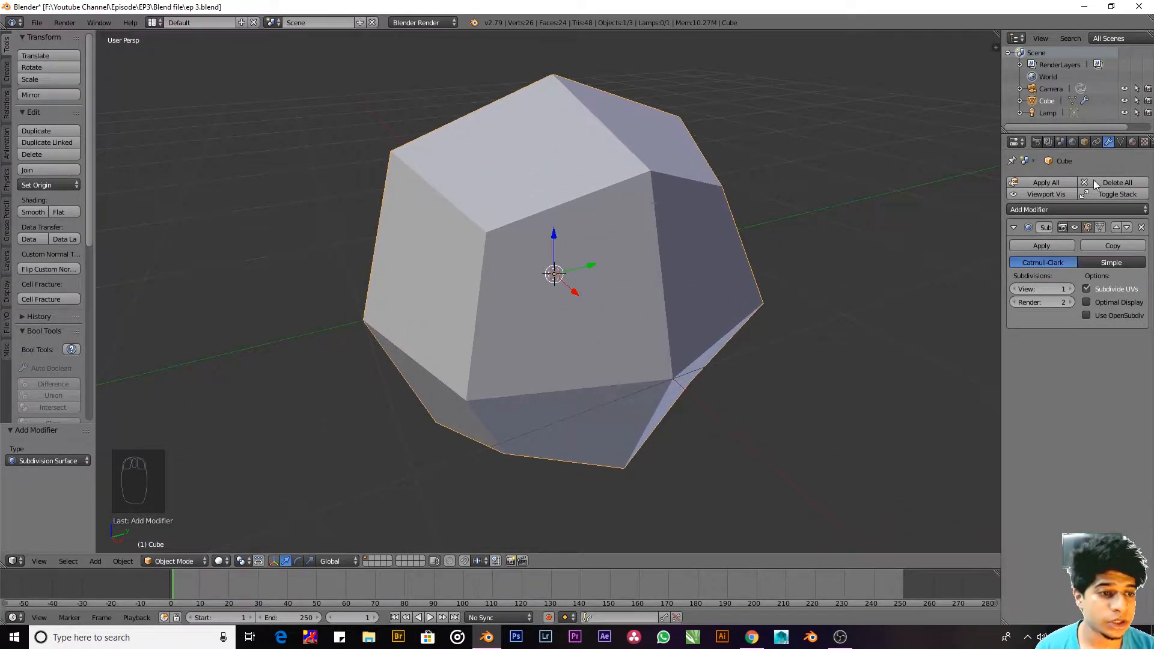
pyautogui.scroll(5, 654, 250)
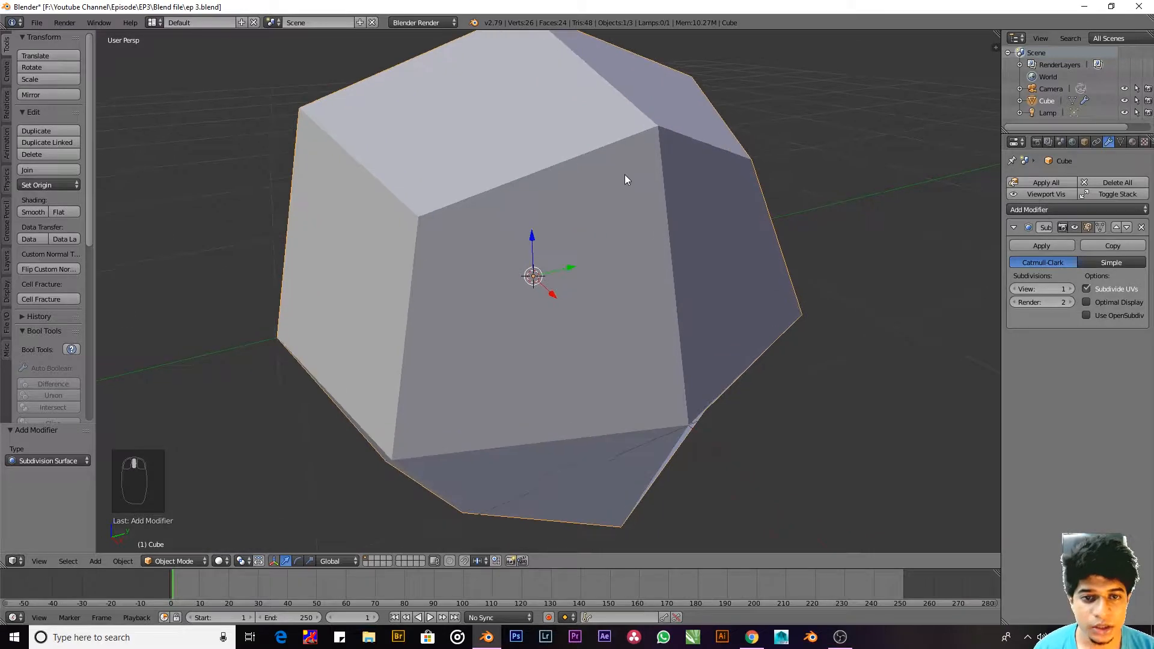
pyautogui.scroll(-3, 655, 222)
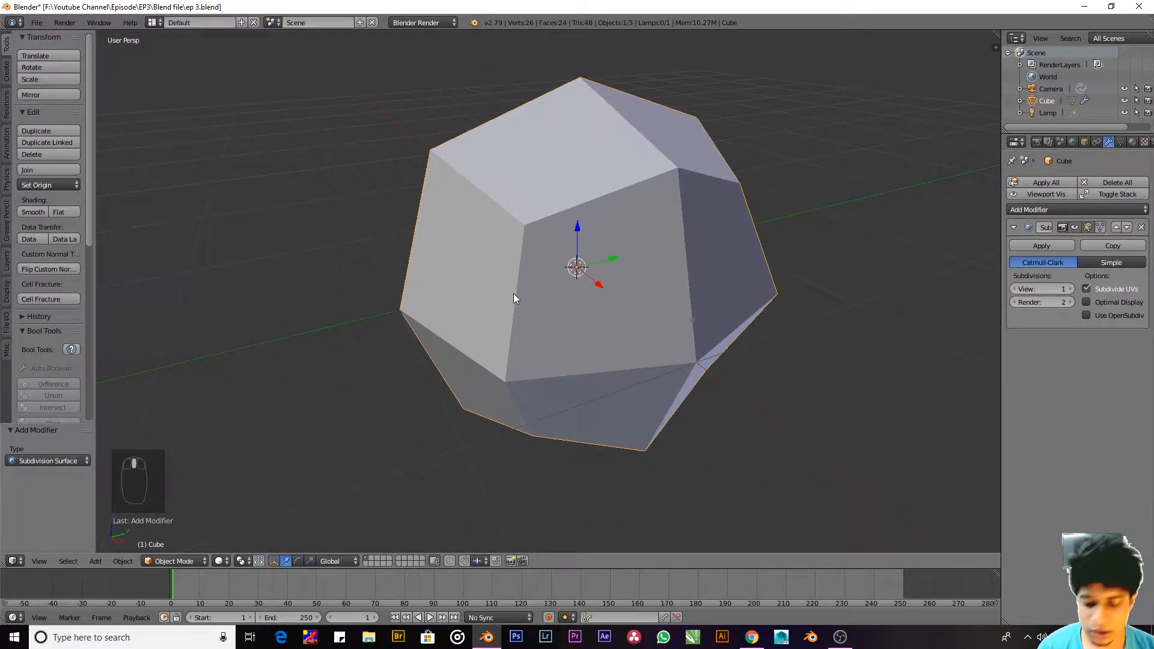
pyautogui.press('z')
pyautogui.moveTo(522, 290); pyautogui.dragTo(469, 321, button='middle')
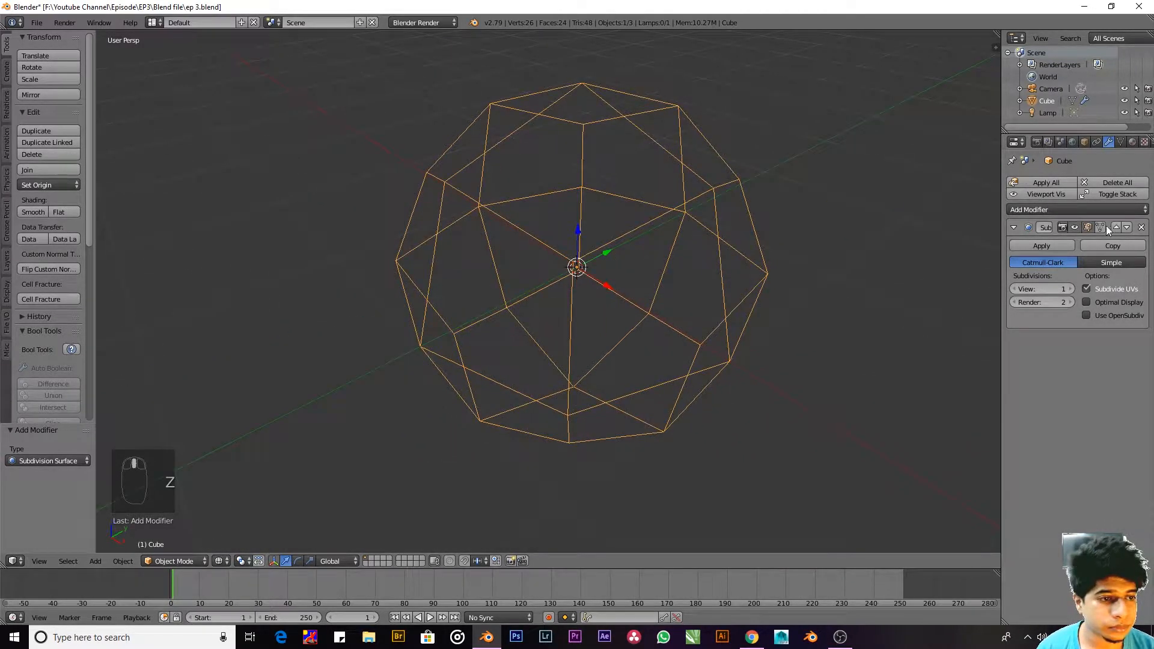
# Step: Enter Edit Mode with the modifier's edit cage adjustment turned off, and return the viewport to solid display
pyautogui.click(1093, 230)
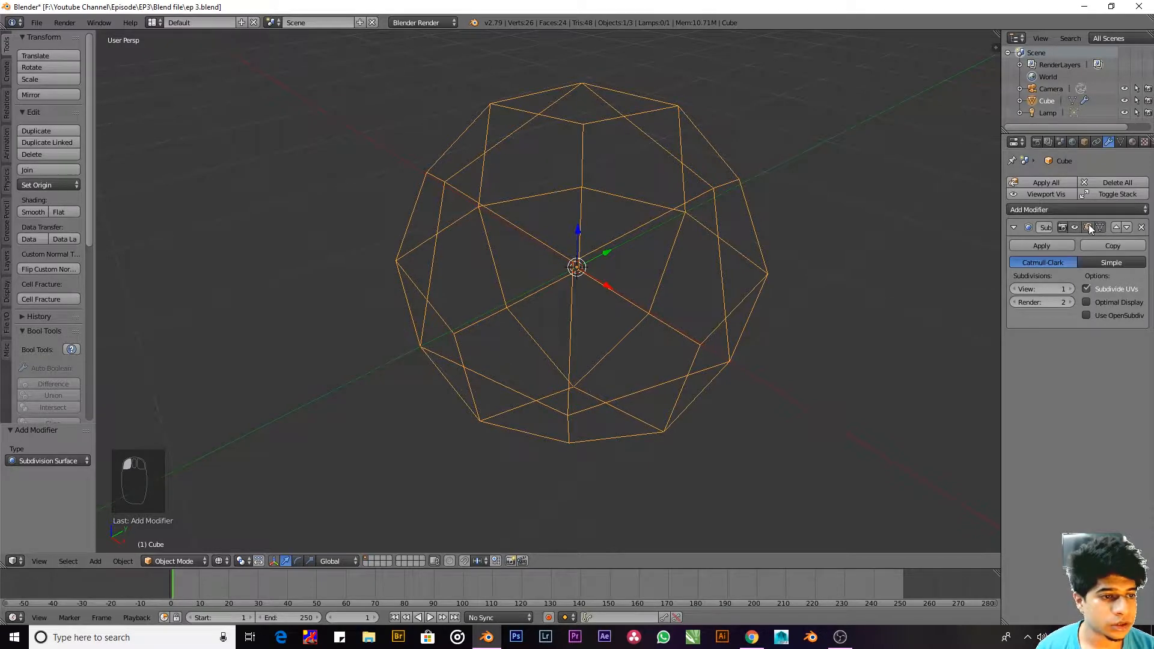
pyautogui.click(1088, 227)
pyautogui.press('Tab')
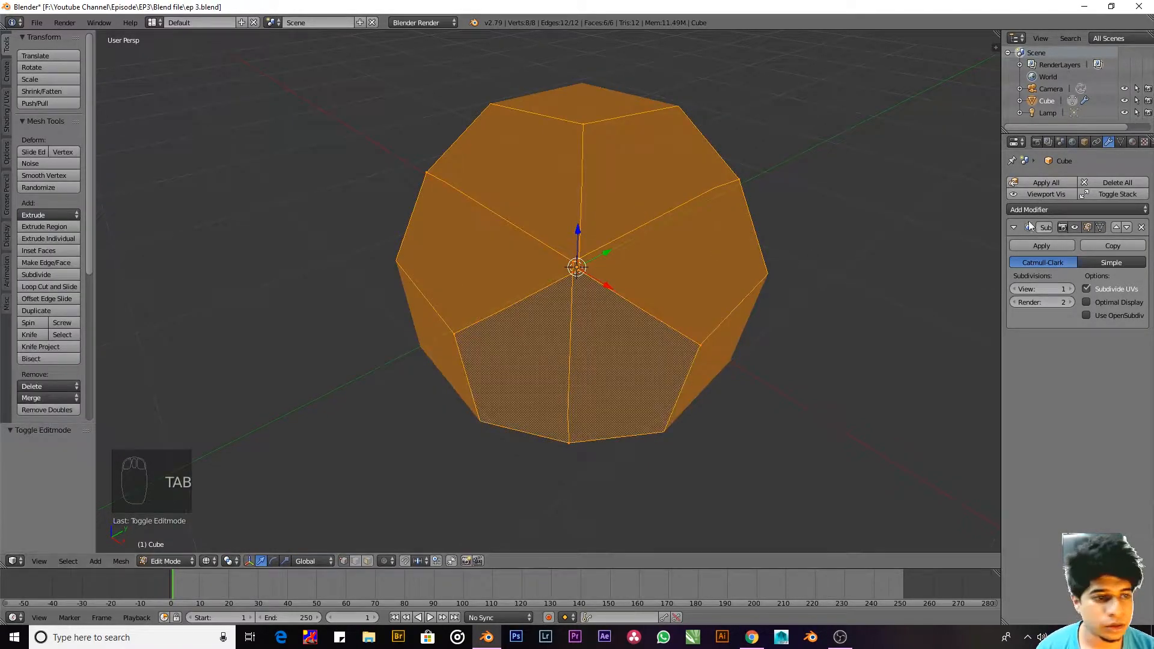
pyautogui.click(1101, 227)
pyautogui.press('z')
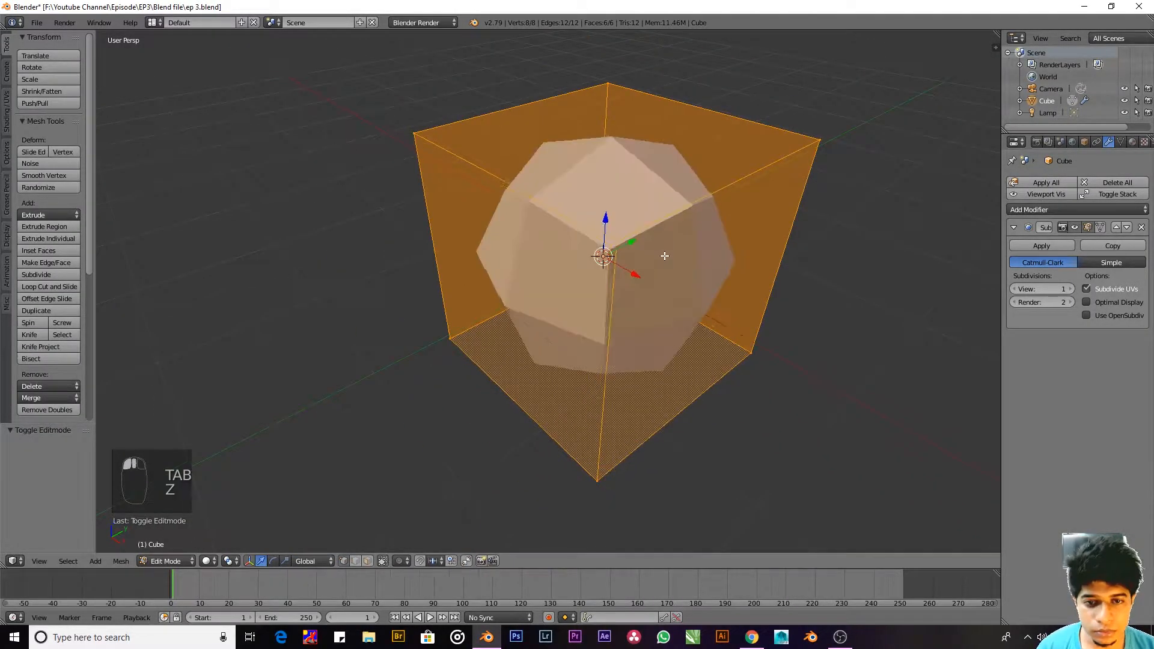
# Step: Set the Subdivision Surface modifier's View subdivisions to 2
pyautogui.moveTo(658, 233); pyautogui.dragTo(617, 240, button='middle')
pyautogui.scroll(2, 616, 240)
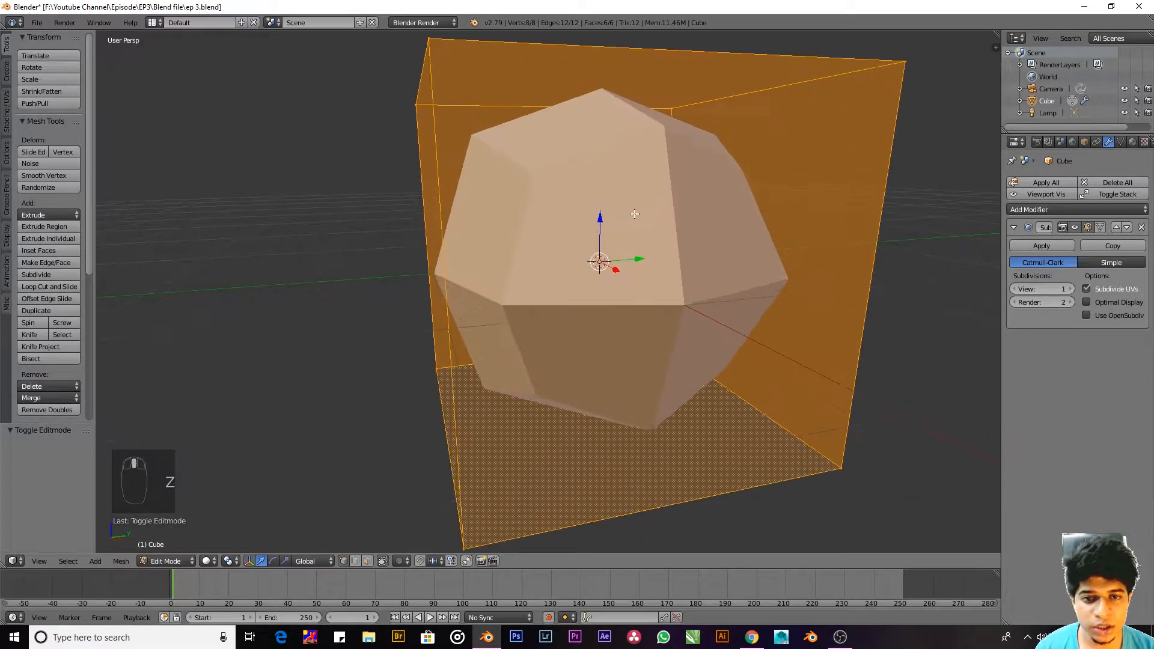
pyautogui.keyDown('shift'); pyautogui.moveTo(649, 167); pyautogui.dragTo(654, 190, button='middle'); pyautogui.keyUp('shift')
pyautogui.scroll(-2, 618, 216)
pyautogui.moveTo(630, 247); pyautogui.dragTo(595, 298, button='middle')
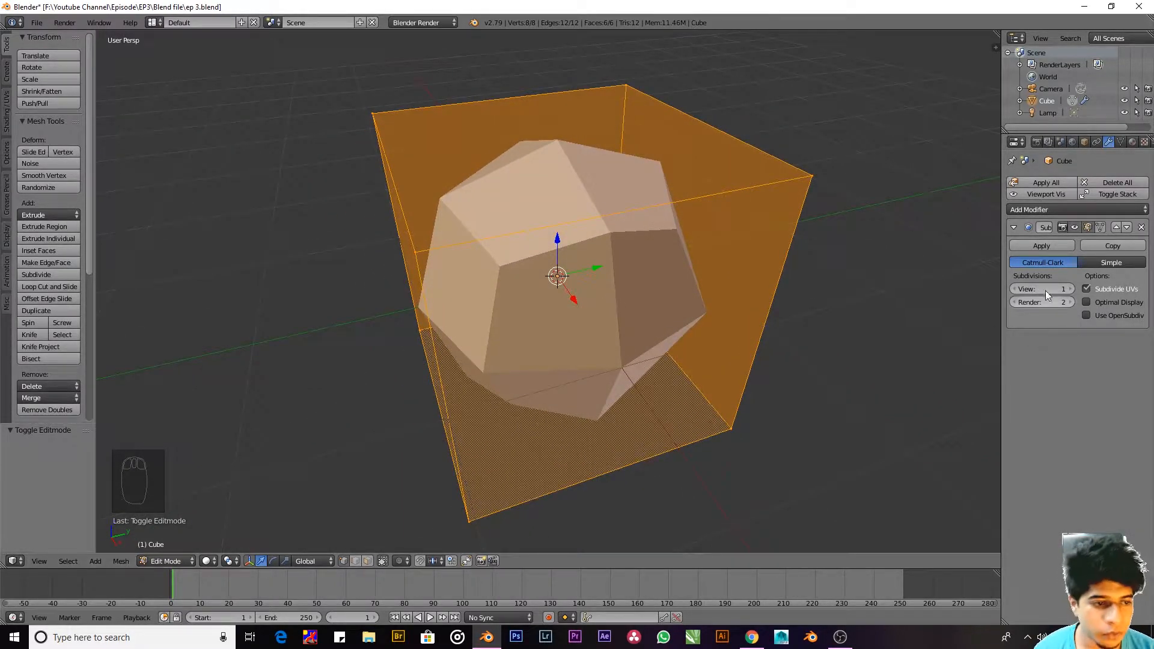
pyautogui.click(1070, 289)
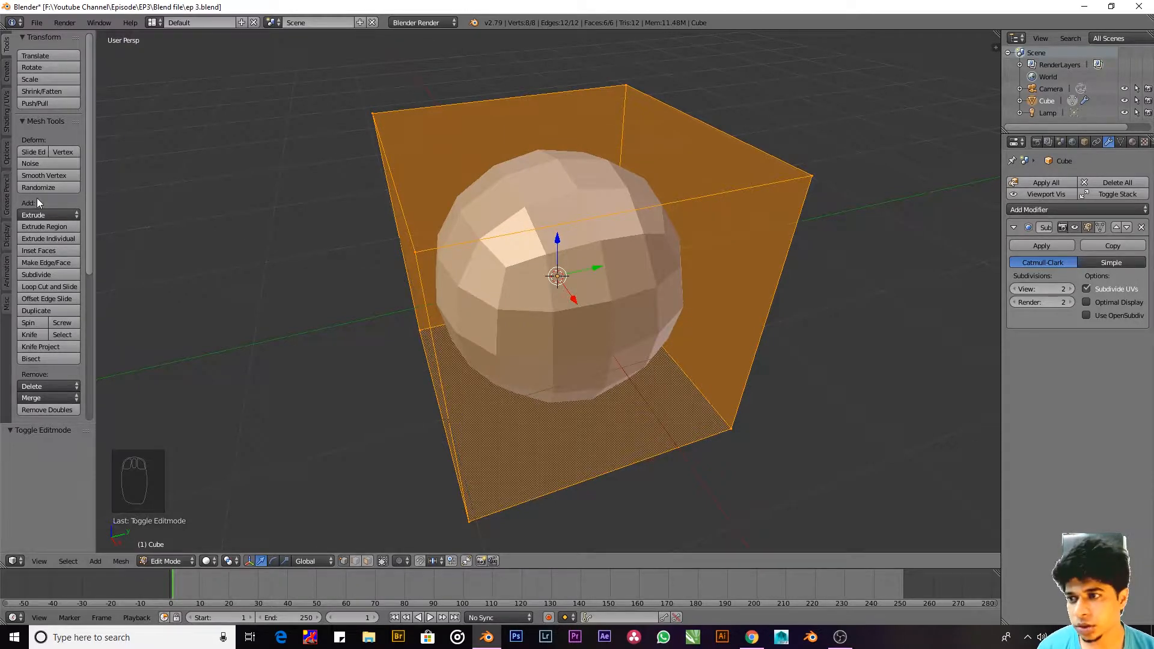
# Step: Try smooth shading on all the cube's faces, and switch them back to flat shading for comparison
pyautogui.click(9, 116)
pyautogui.click(33, 67)
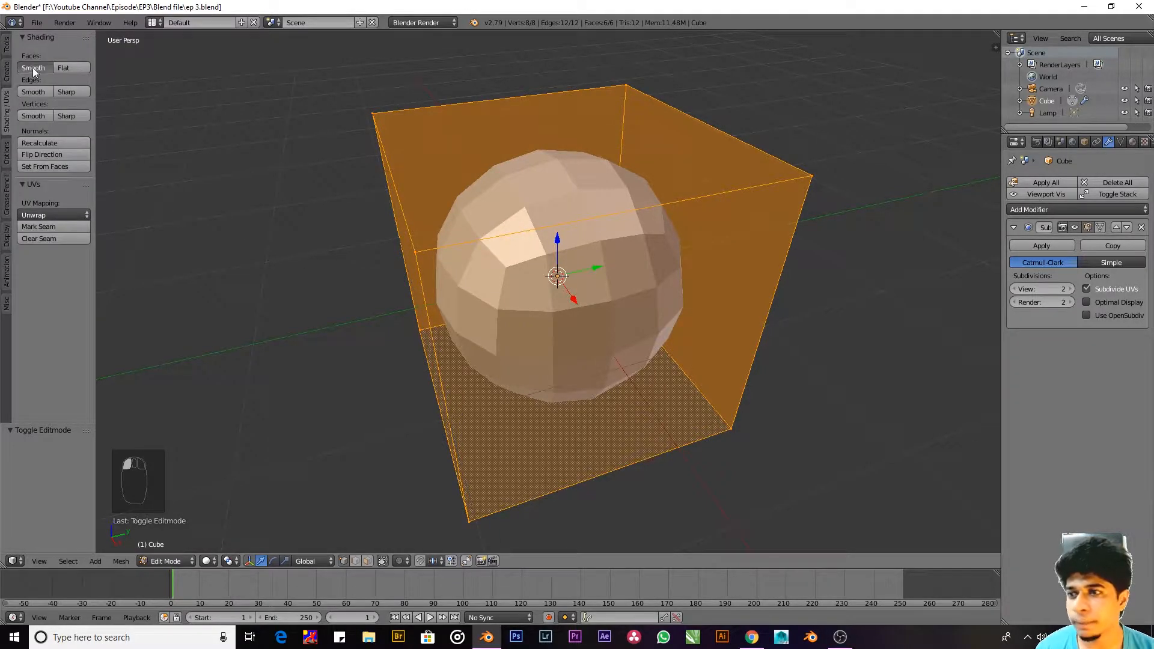
pyautogui.moveTo(626, 322); pyautogui.dragTo(624, 313, button='middle')
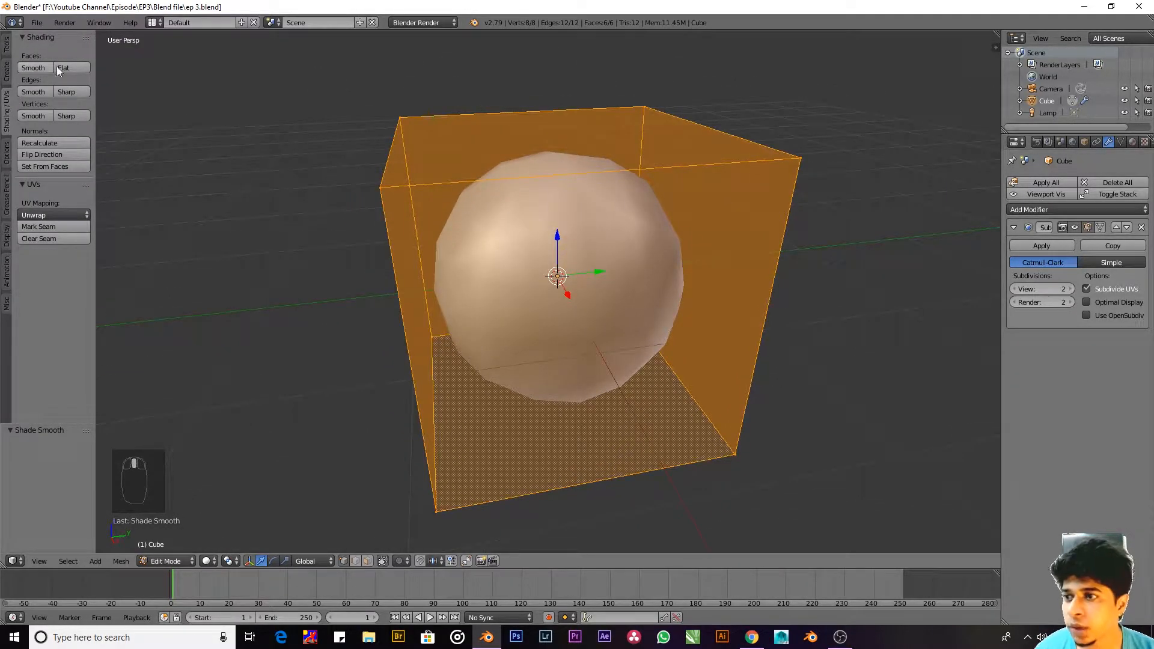
pyautogui.click(65, 68)
pyautogui.scroll(1, 616, 295)
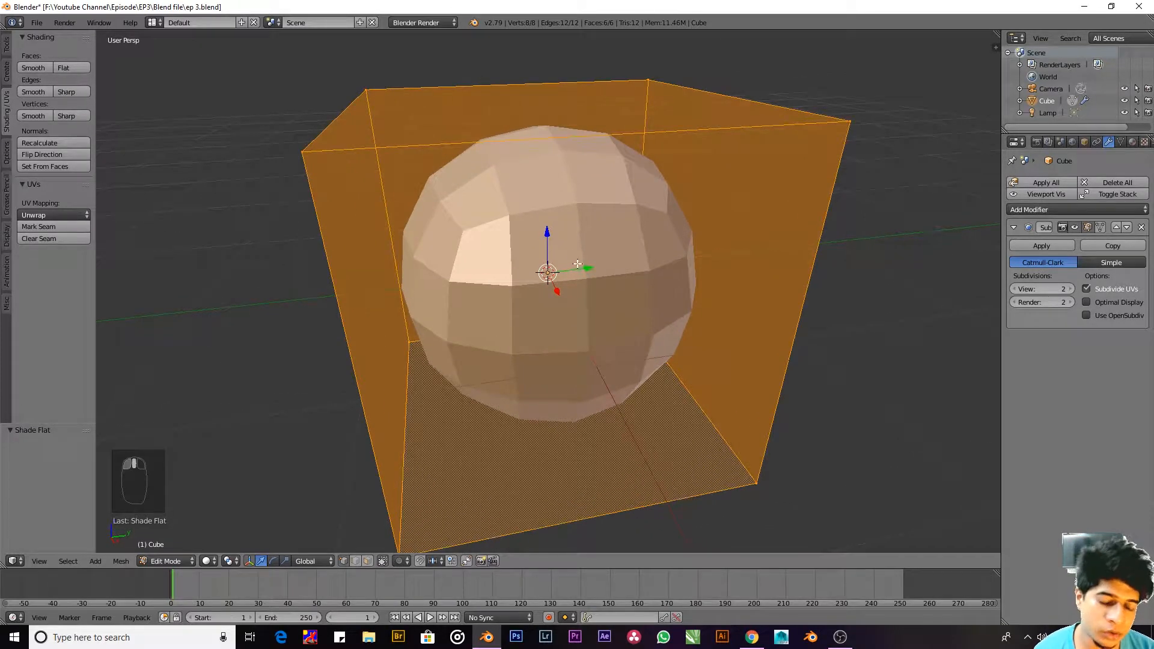
pyautogui.moveTo(577, 262); pyautogui.dragTo(603, 276, button='middle')
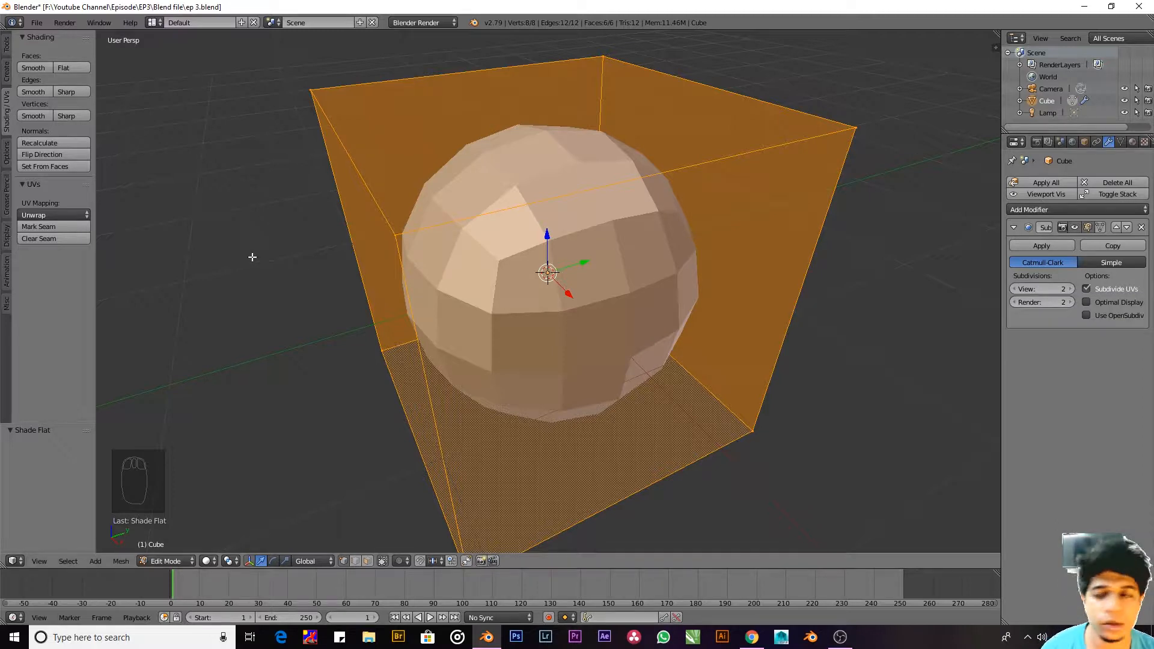
# Step: Apply smooth shading to all the selected faces of the cube
pyautogui.moveTo(517, 300)
pyautogui.mouseDown(button='middle')
pyautogui.moveTo(433, 300)
pyautogui.moveTo(525, 302)
pyautogui.mouseUp(button='middle')
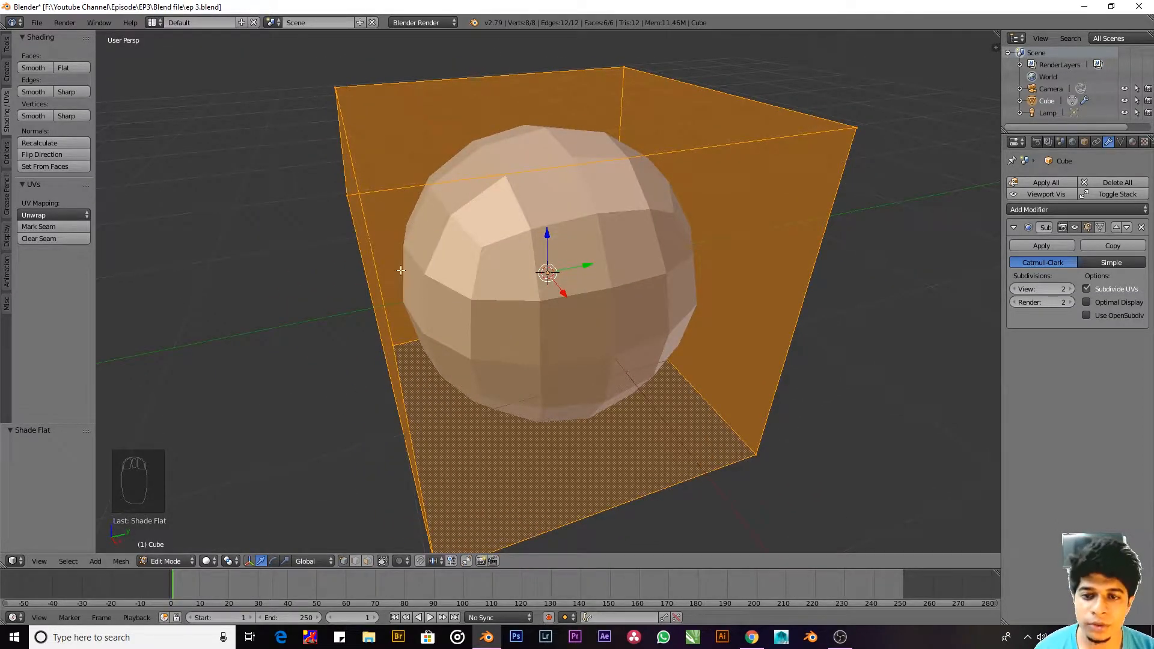
pyautogui.moveTo(499, 290); pyautogui.dragTo(526, 304, button='middle')
pyautogui.scroll(2, 526, 304)
pyautogui.moveTo(580, 181)
pyautogui.keyDown('shift'); pyautogui.mouseDown(button='middle')
pyautogui.moveTo(570, 217)
pyautogui.moveTo(532, 192)
pyautogui.mouseUp(button='middle'); pyautogui.keyUp('shift')
pyautogui.scroll(-4, 570, 217)
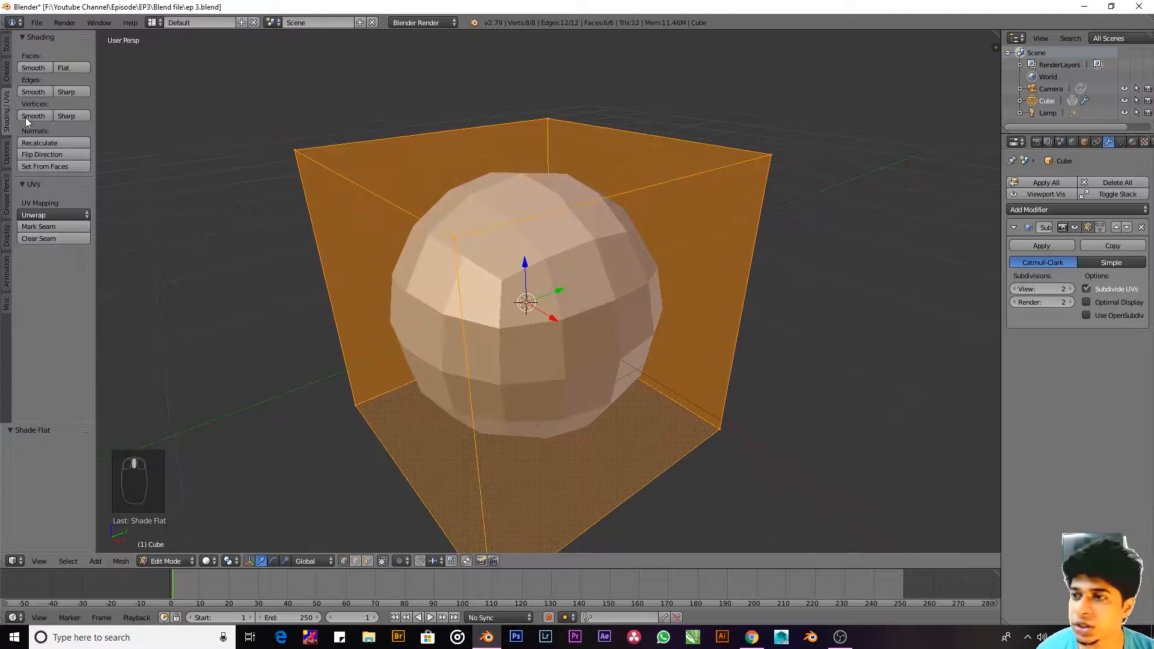
pyautogui.click(32, 66)
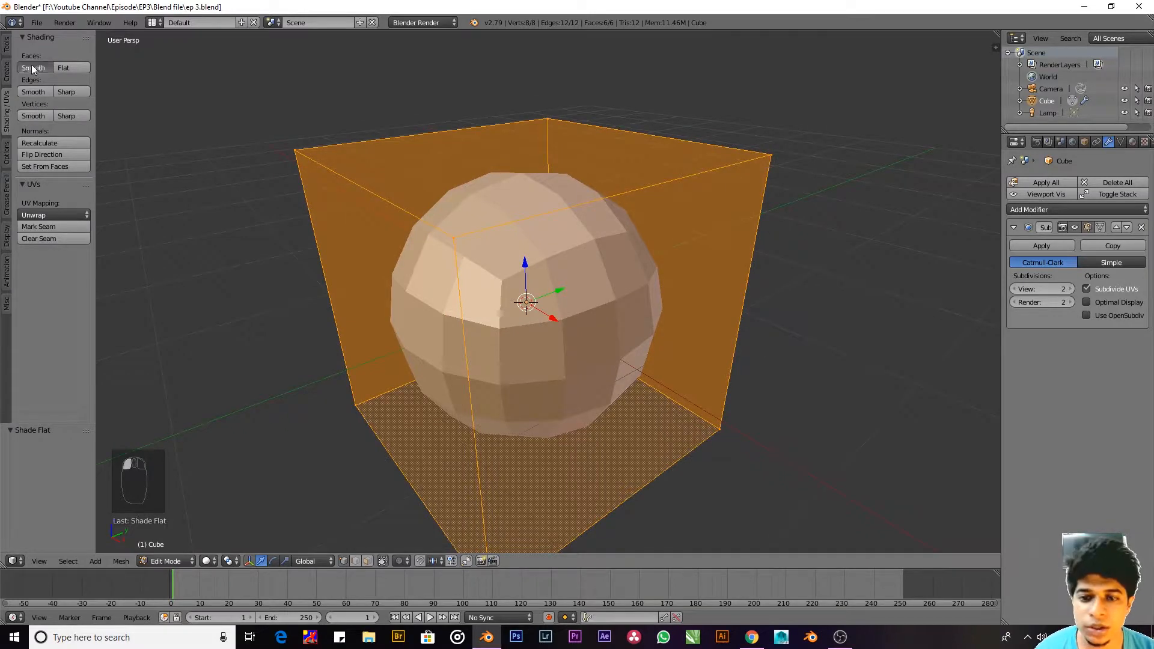
# Step: Set the modifier's View subdivisions to 3 and return to Object Mode
pyautogui.click(1068, 289)
pyautogui.moveTo(355, 317); pyautogui.dragTo(335, 306, button='middle')
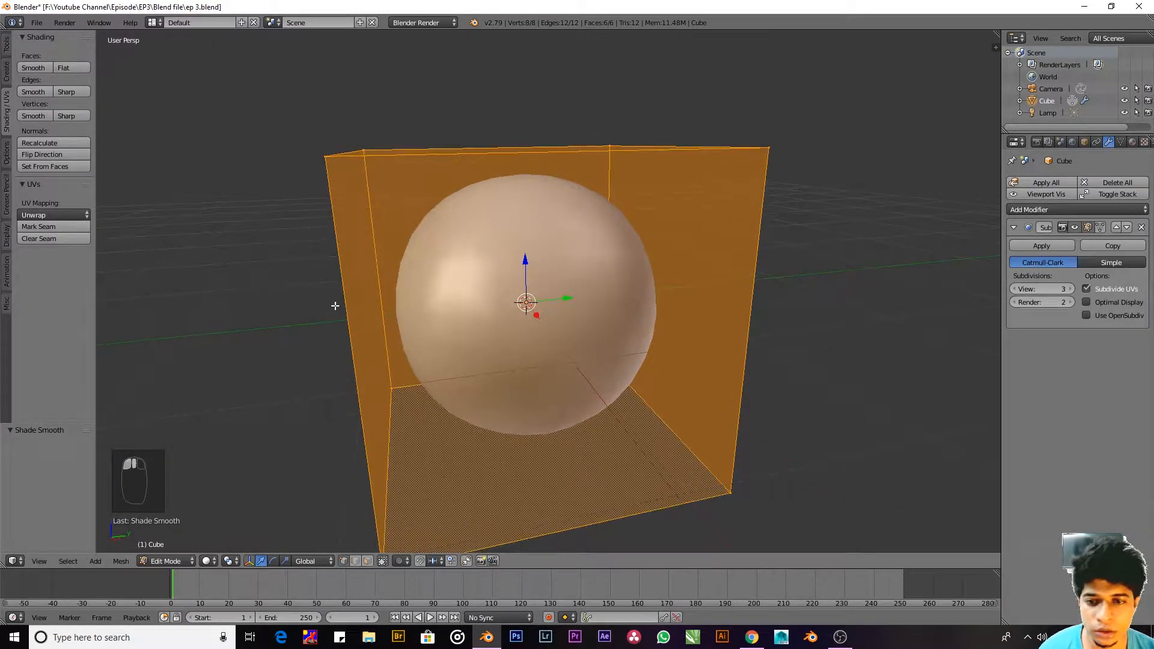
pyautogui.press('Tab')
pyautogui.moveTo(505, 336); pyautogui.dragTo(558, 341, button='middle')
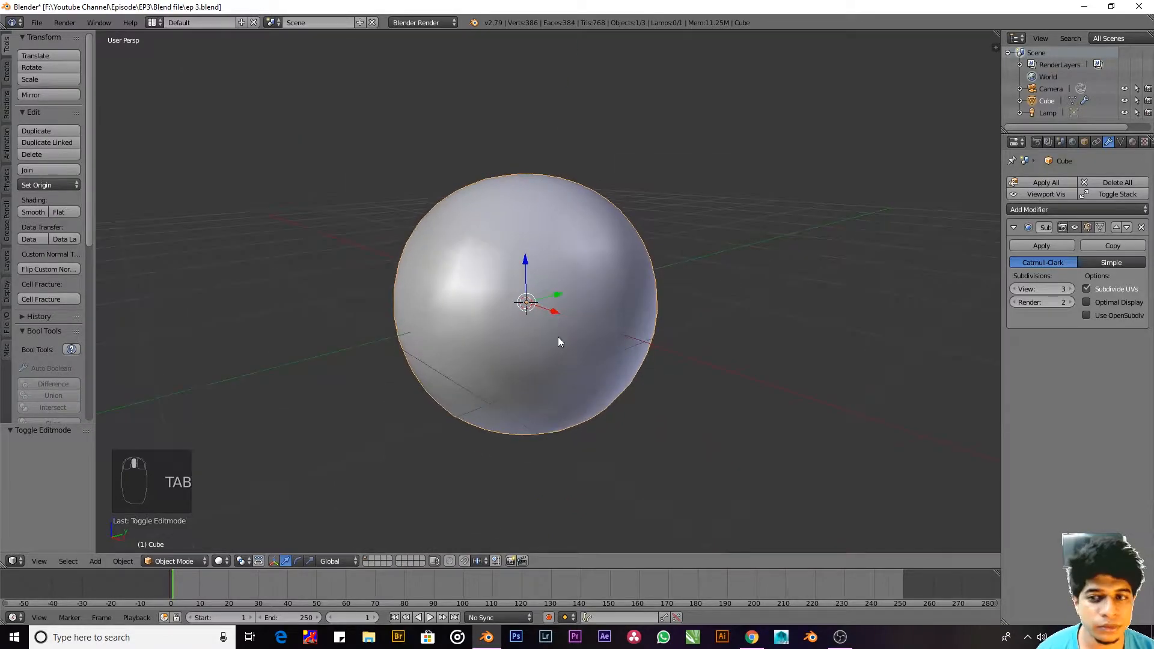
# Step: Compare the sphere at View subdivisions of 4 and 2, and return the value to 3
pyautogui.click(1070, 289)
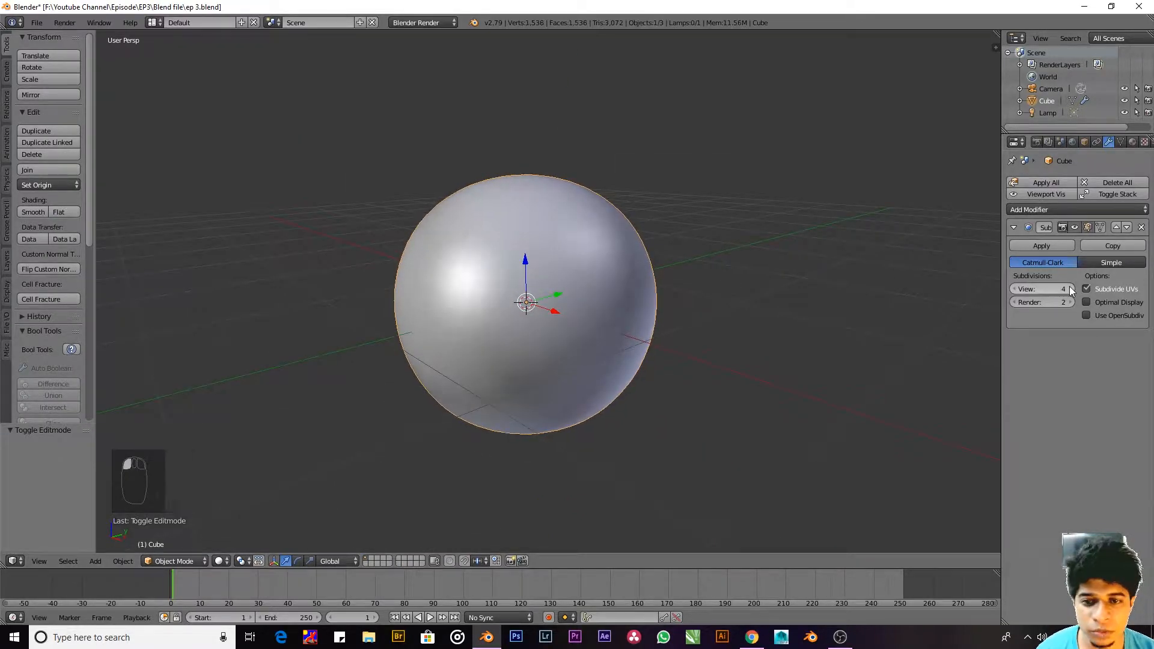
pyautogui.click(1014, 289)
pyautogui.click(1014, 290)
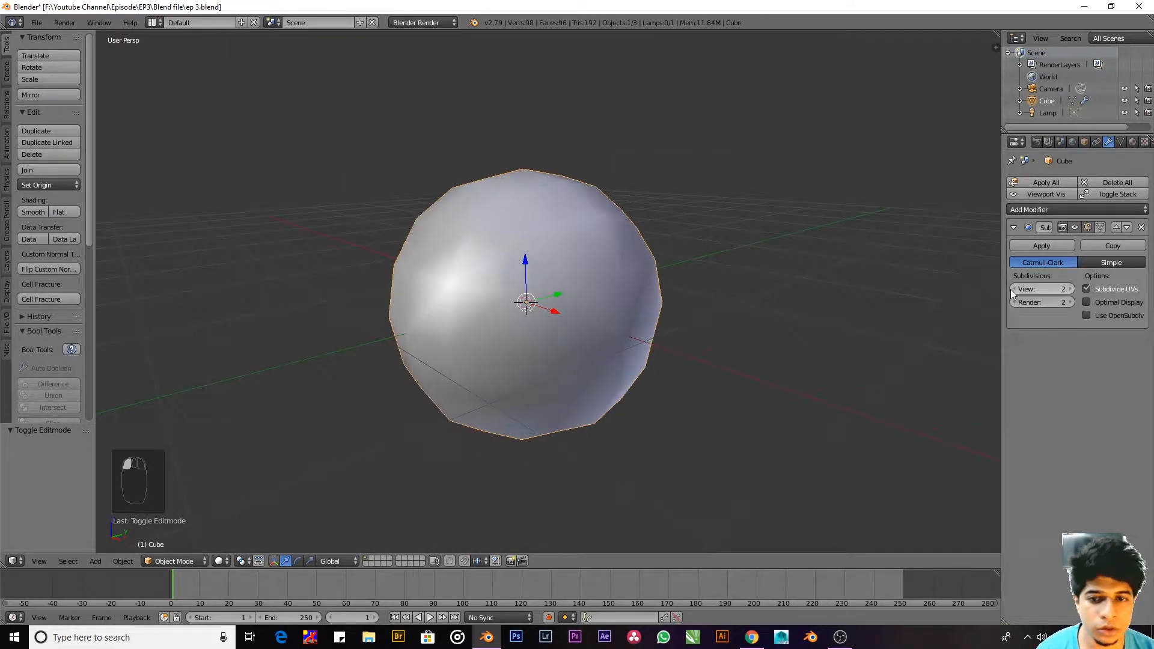
pyautogui.click(1069, 289)
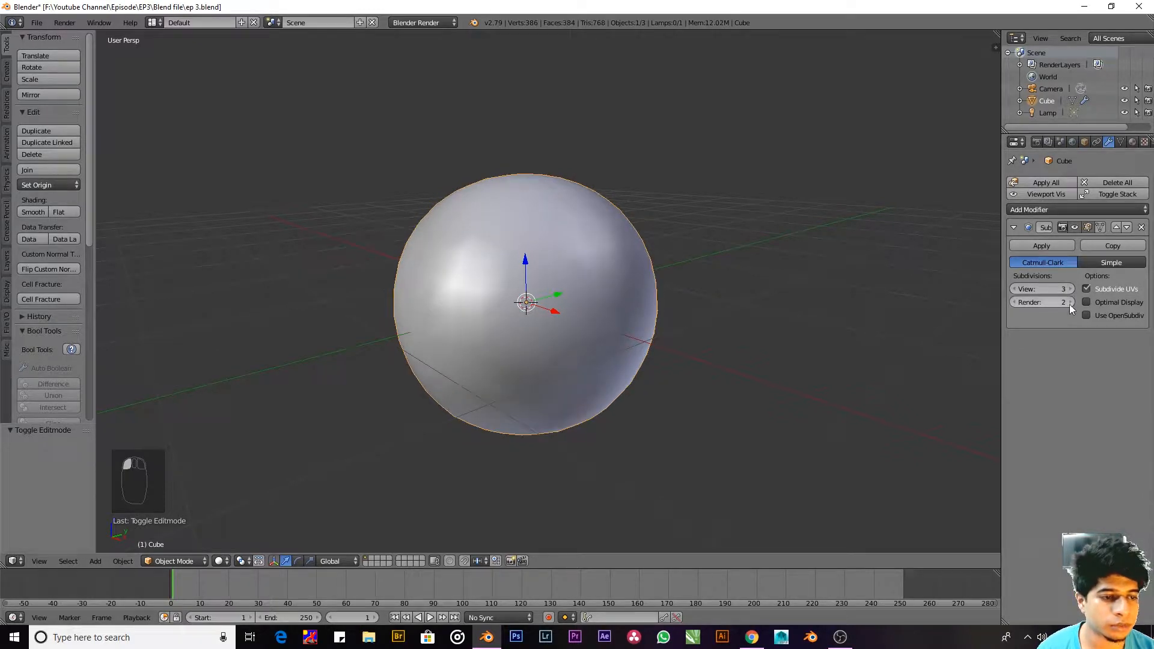
# Step: Set the modifier's Render subdivisions to 3 and enter Edit Mode on the cube
pyautogui.click(1069, 302)
pyautogui.press('Tab')
pyautogui.moveTo(503, 252); pyautogui.dragTo(536, 296, button='middle')
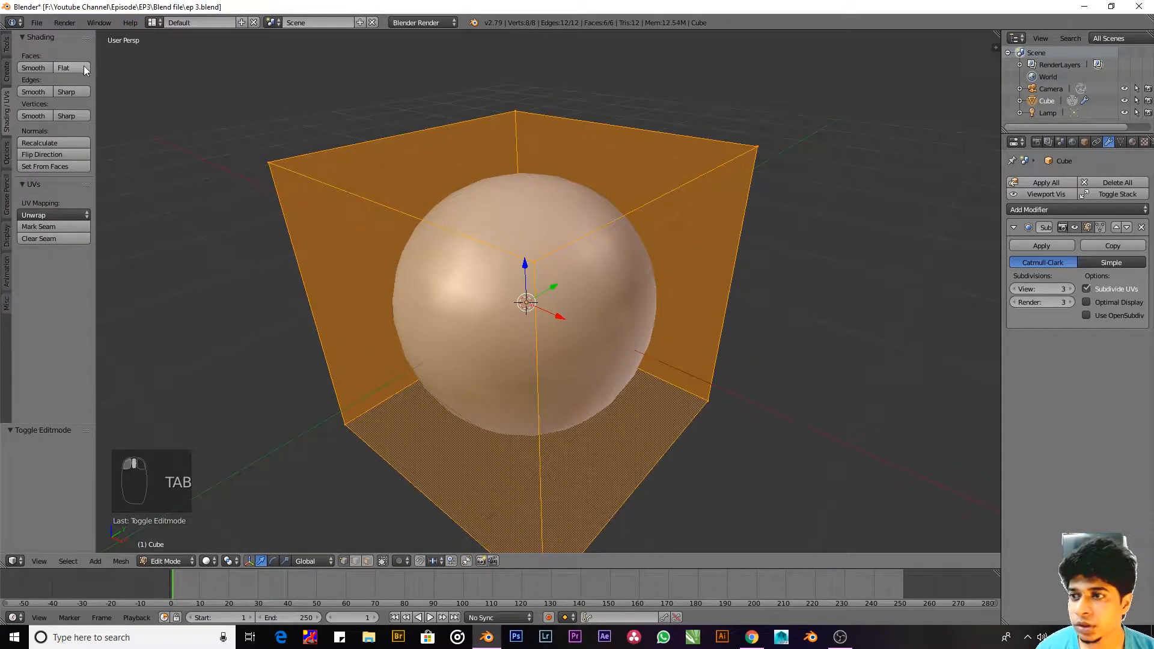
# Step: Apply flat shading to the cube's faces and return to Object Mode
pyautogui.click(84, 69)
pyautogui.moveTo(706, 250); pyautogui.dragTo(603, 206, button='middle')
pyautogui.scroll(-3, 613, 298)
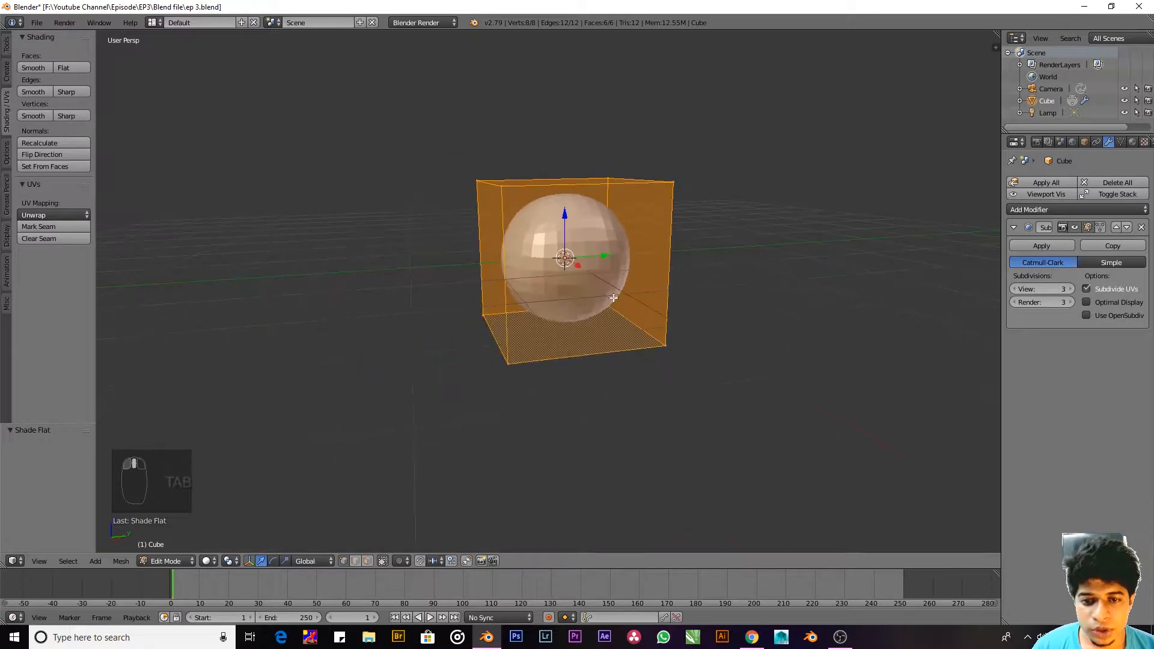
pyautogui.moveTo(613, 297); pyautogui.dragTo(593, 337, button='middle')
pyautogui.press('Tab')
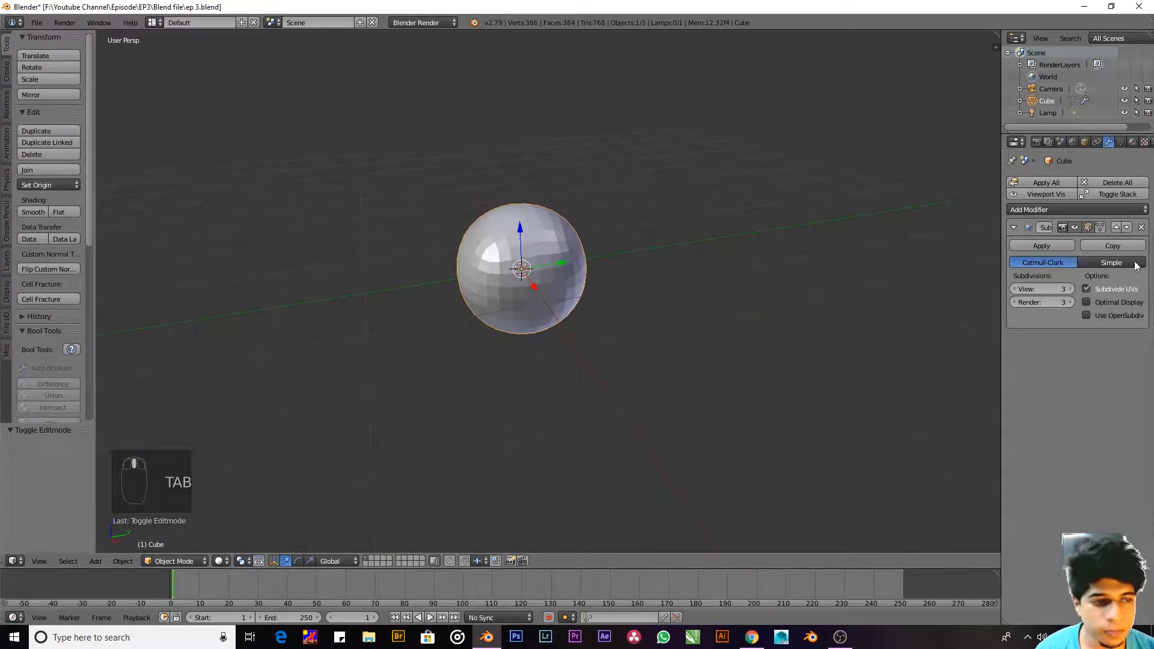
# Step: Switch between Object and Edit Mode to compare the flat-shaded sphere with its cage, finishing in Edit Mode
pyautogui.click(1088, 228)
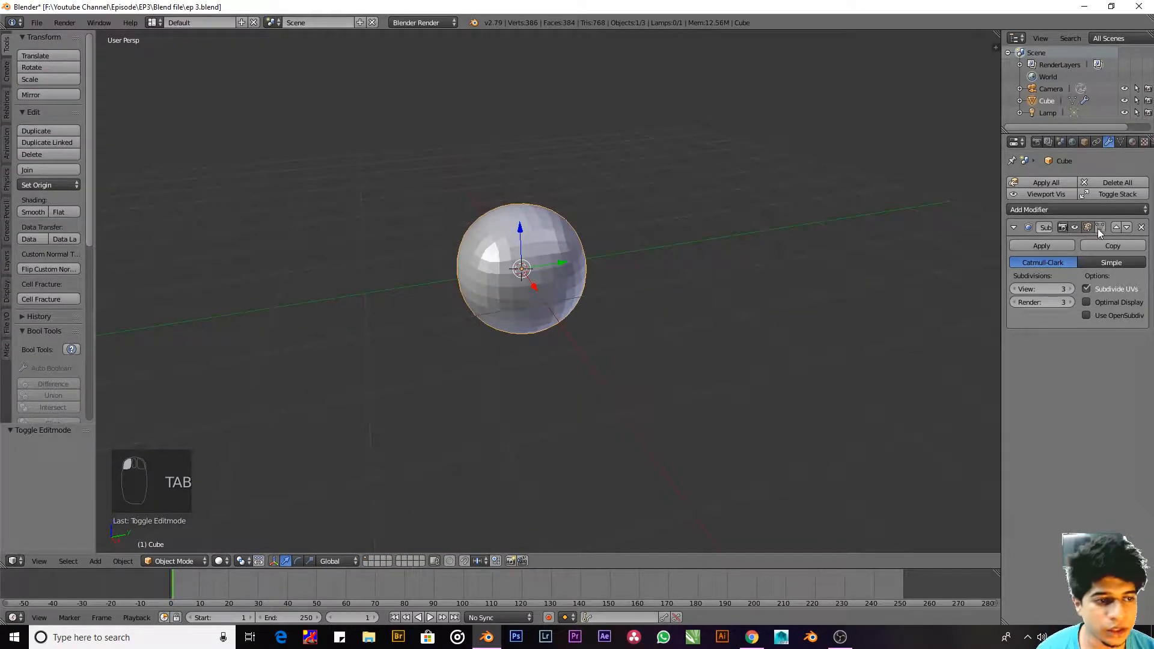
pyautogui.press('Tab')
pyautogui.press('Tab')
pyautogui.press('Tab')
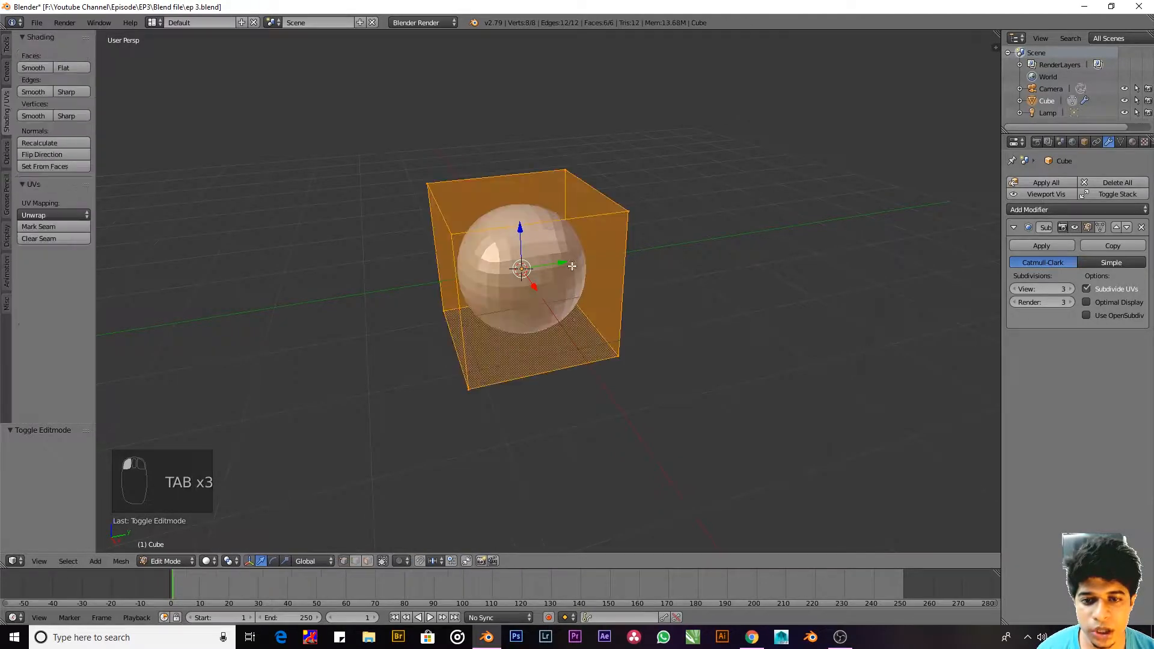
pyautogui.moveTo(577, 296); pyautogui.dragTo(568, 241, button='middle')
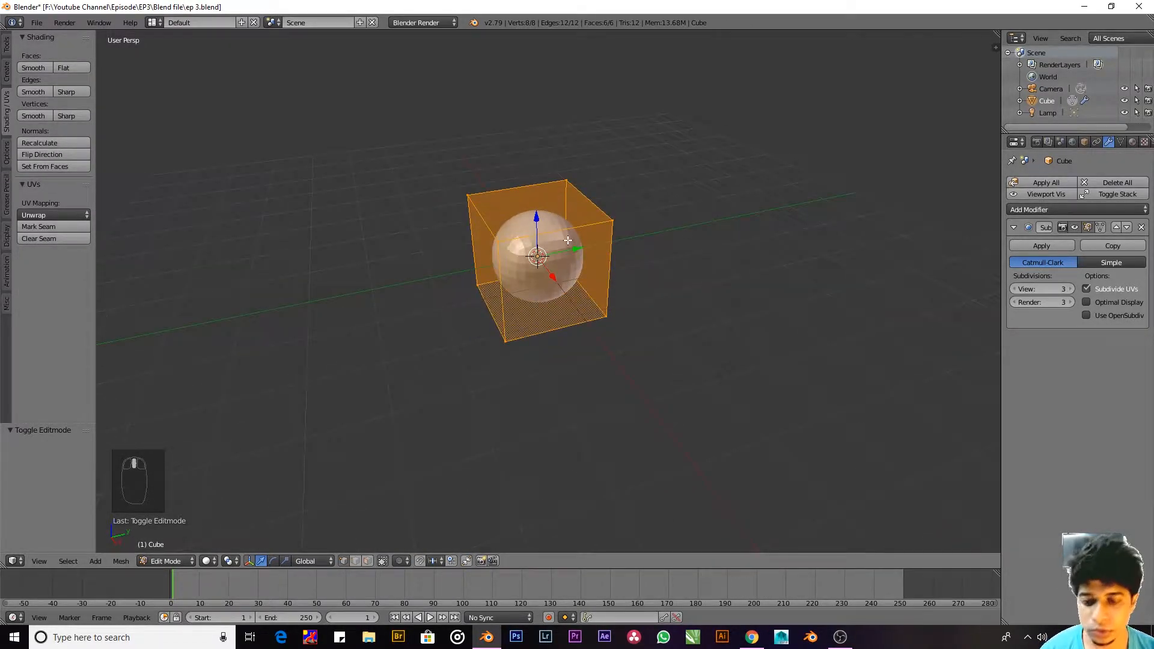
# Step: In face select mode, select only the cage's top face and lower it about 1.045 along Z
pyautogui.hotkey('ctrl', 'Tab')
pyautogui.click(545, 265)
pyautogui.press('a')
pyautogui.click(550, 221)
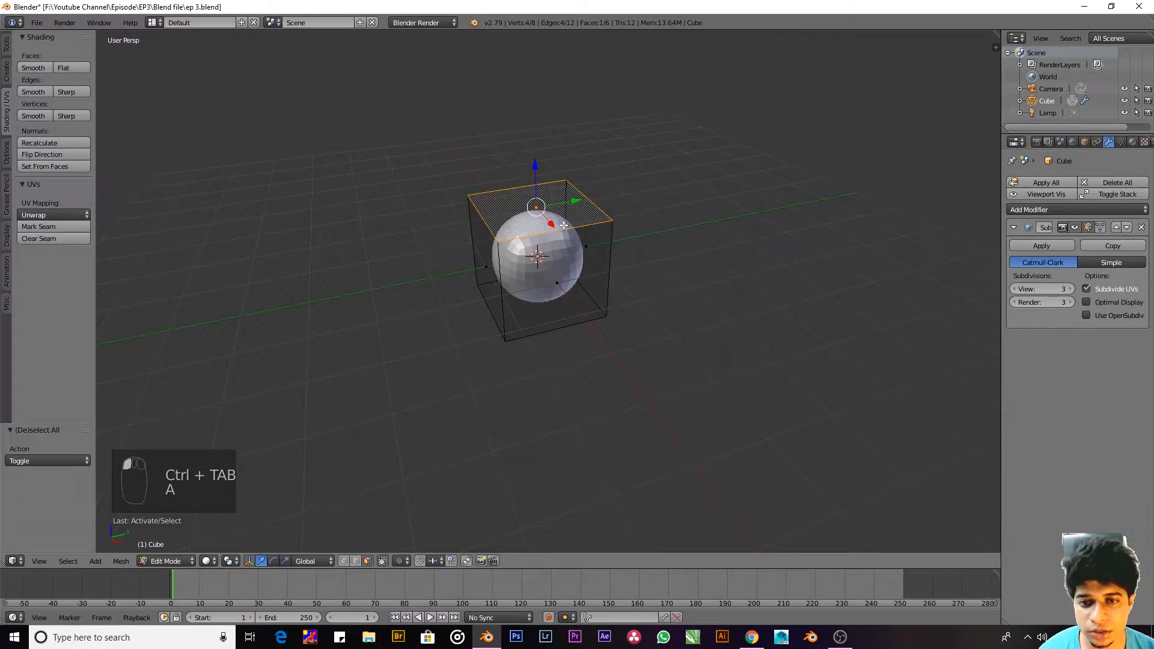
pyautogui.moveTo(563, 225); pyautogui.dragTo(539, 169, button='middle')
pyautogui.press('g')
pyautogui.press('z')
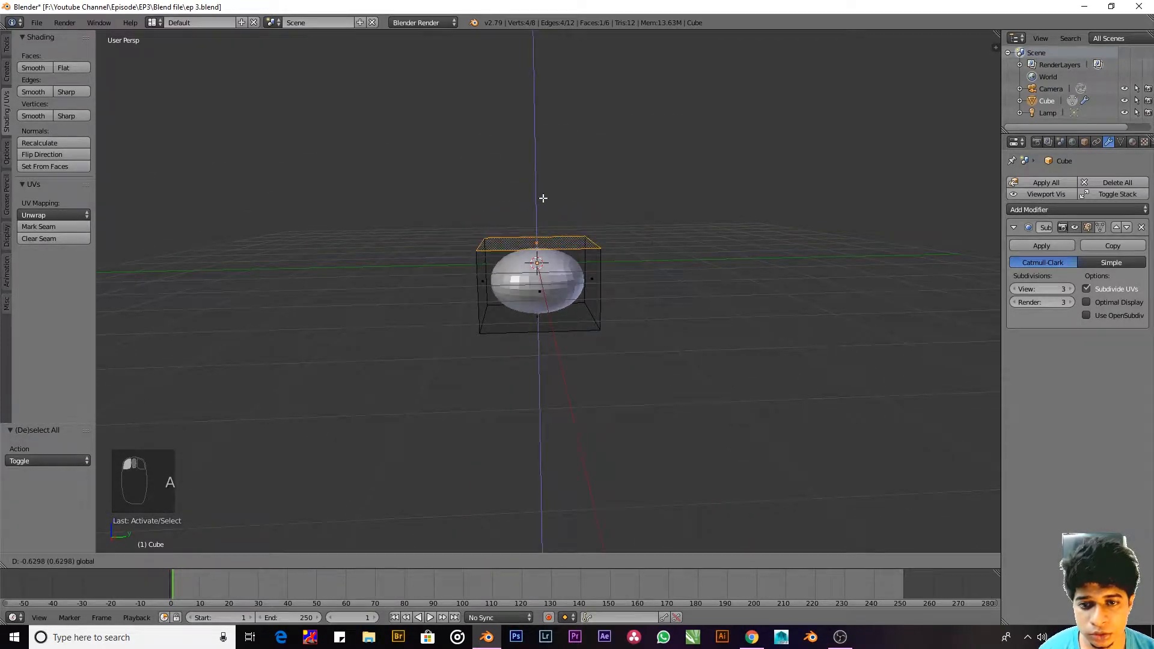
pyautogui.click(543, 226)
# Step: Select the cage's end face on the positive Y side and move it about 3.836 outward along Y
pyautogui.moveTo(588, 245); pyautogui.dragTo(719, 291, button='middle')
pyautogui.press('g')
pyautogui.press('y')
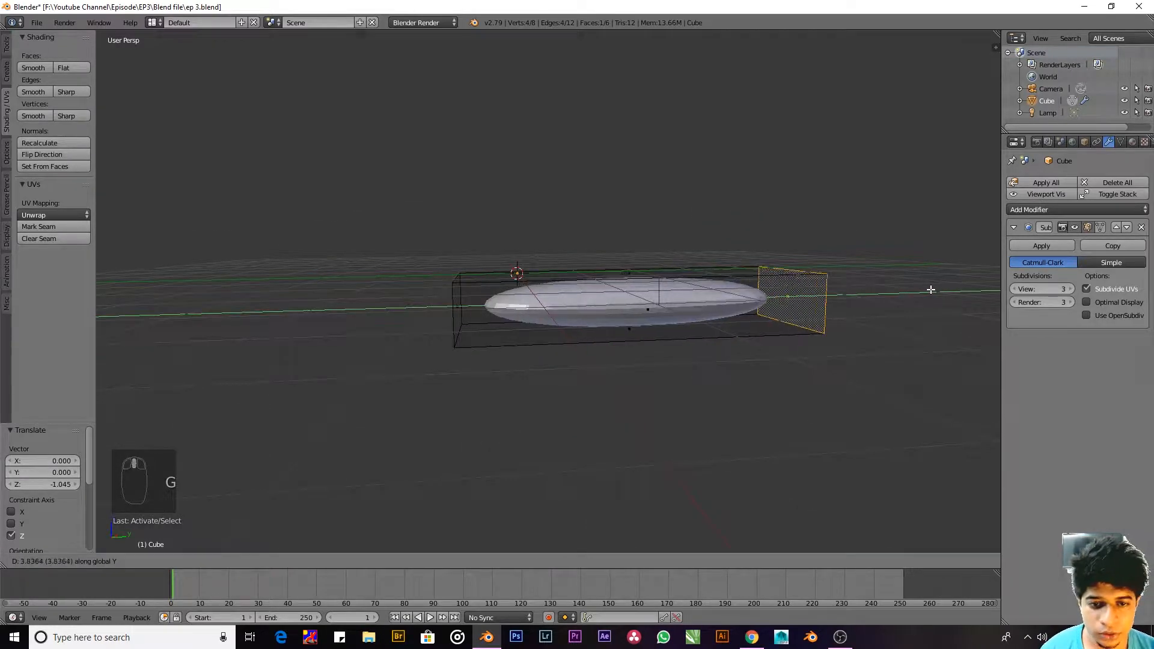
pyautogui.click(932, 289)
# Step: Add a lengthwise loop cut to the elongated box and slide it close to one long side
pyautogui.moveTo(529, 282); pyautogui.dragTo(518, 142, button='middle')
pyautogui.scroll(3, 526, 259)
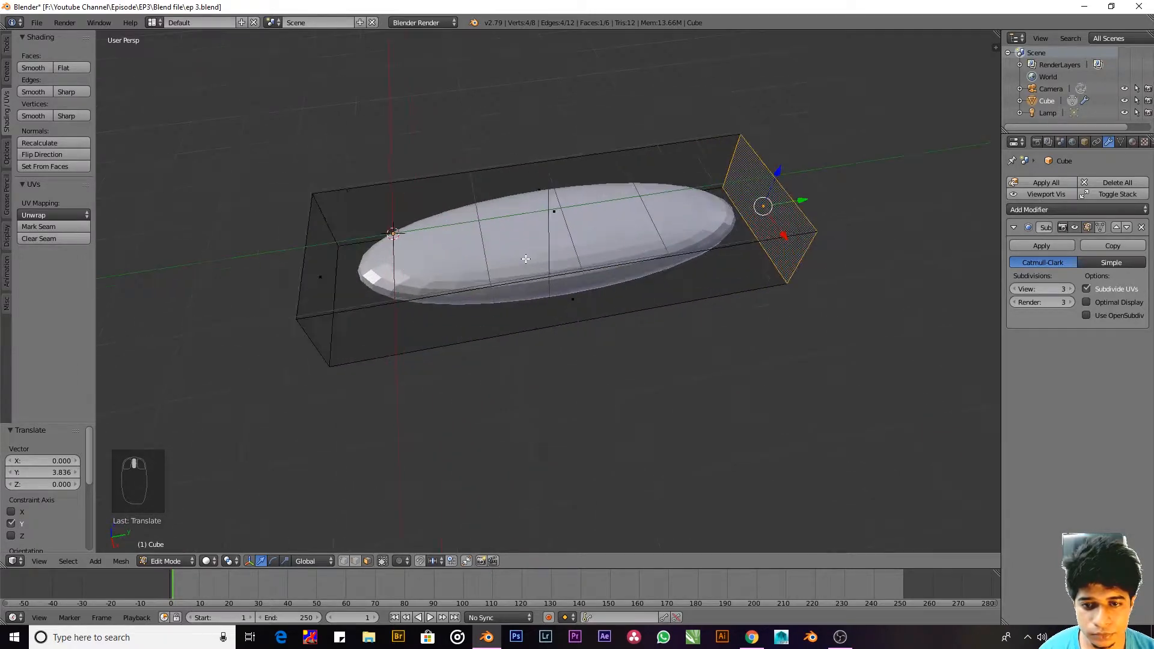
pyautogui.keyDown('shift'); pyautogui.moveTo(526, 259); pyautogui.dragTo(625, 266, button='middle'); pyautogui.keyUp('shift')
pyautogui.hotkey('ctrl', 'r')
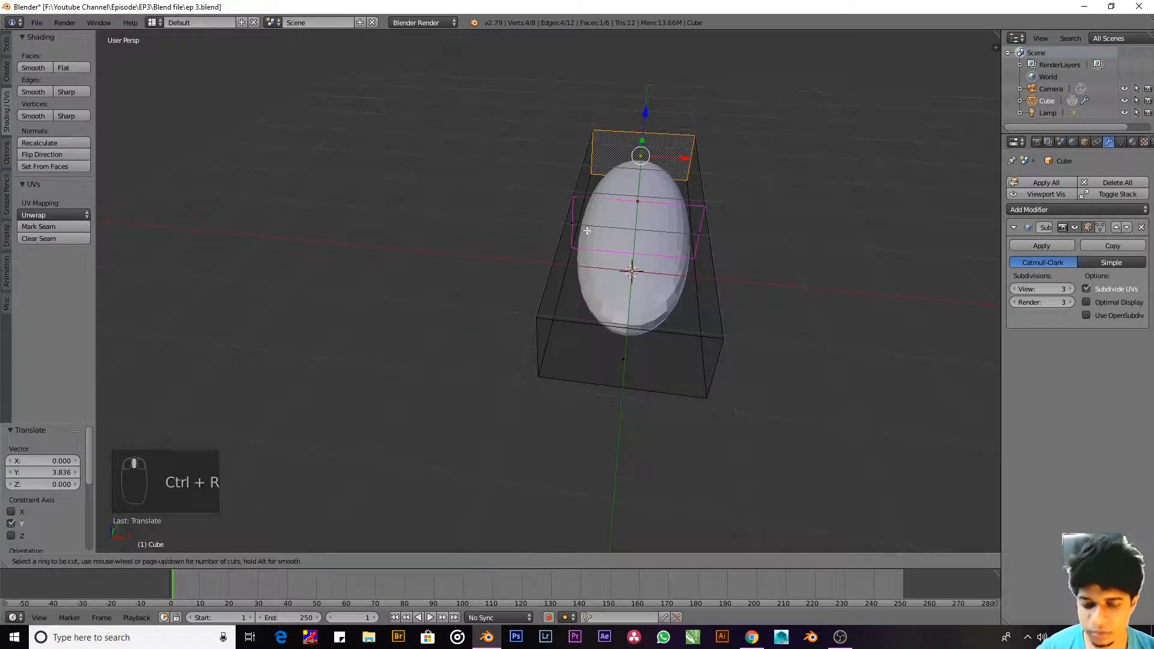
pyautogui.click(621, 127)
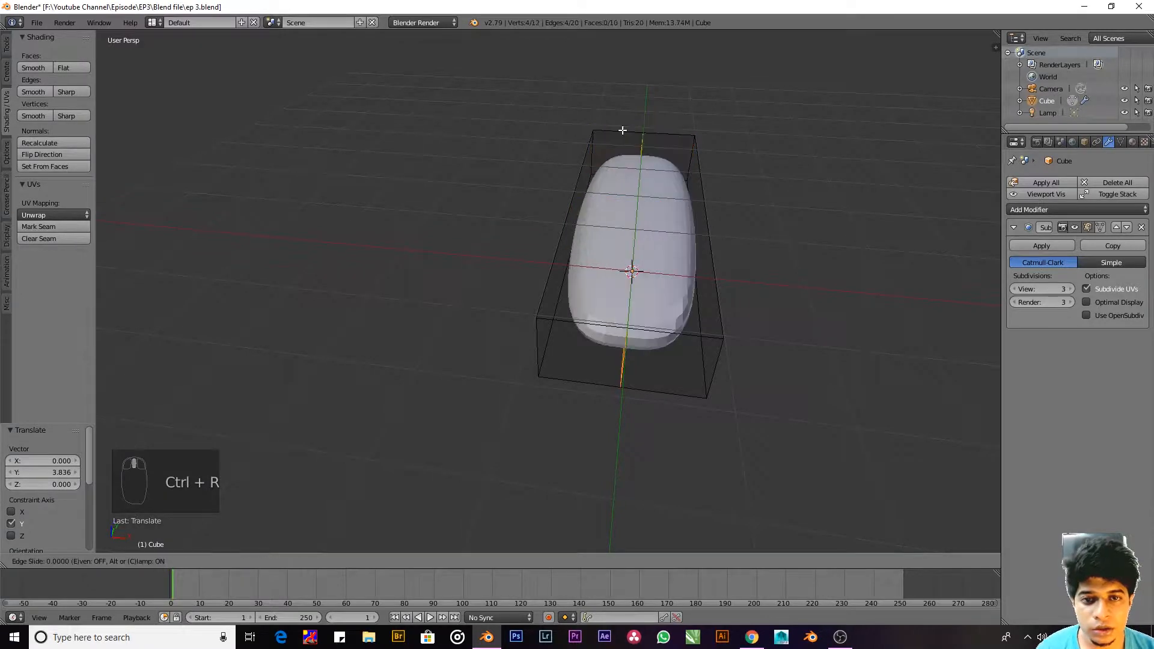
pyautogui.click(592, 132)
# Step: In face select mode, select the narrow top strip and extrude it about 1.322 upward along Z as a backrest
pyautogui.moveTo(593, 132); pyautogui.dragTo(586, 257, button='middle')
pyautogui.hotkey('ctrl', 'Tab')
pyautogui.click(607, 246)
pyautogui.press('g')
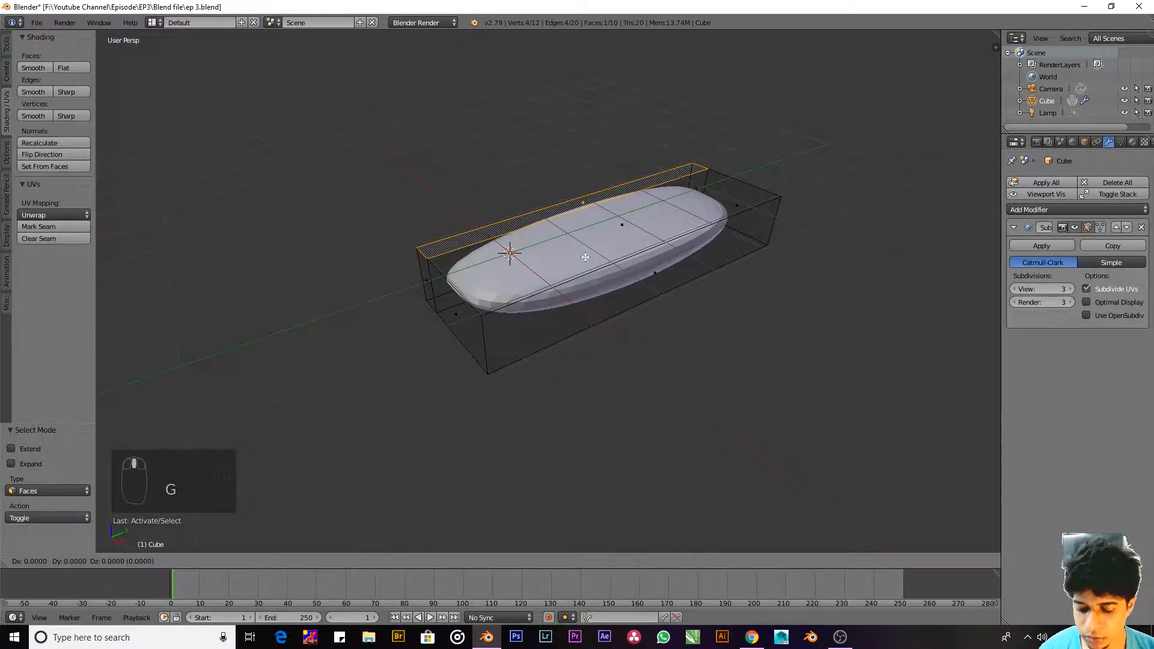
pyautogui.rightClick(586, 257)
pyautogui.press('e')
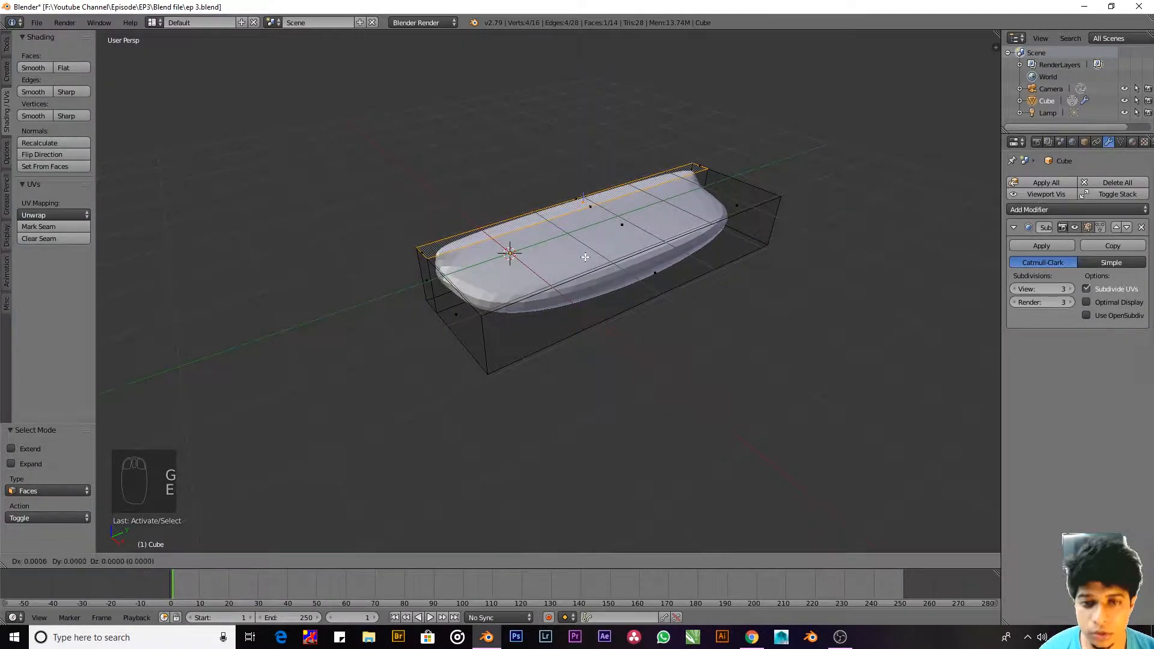
pyautogui.press('z')
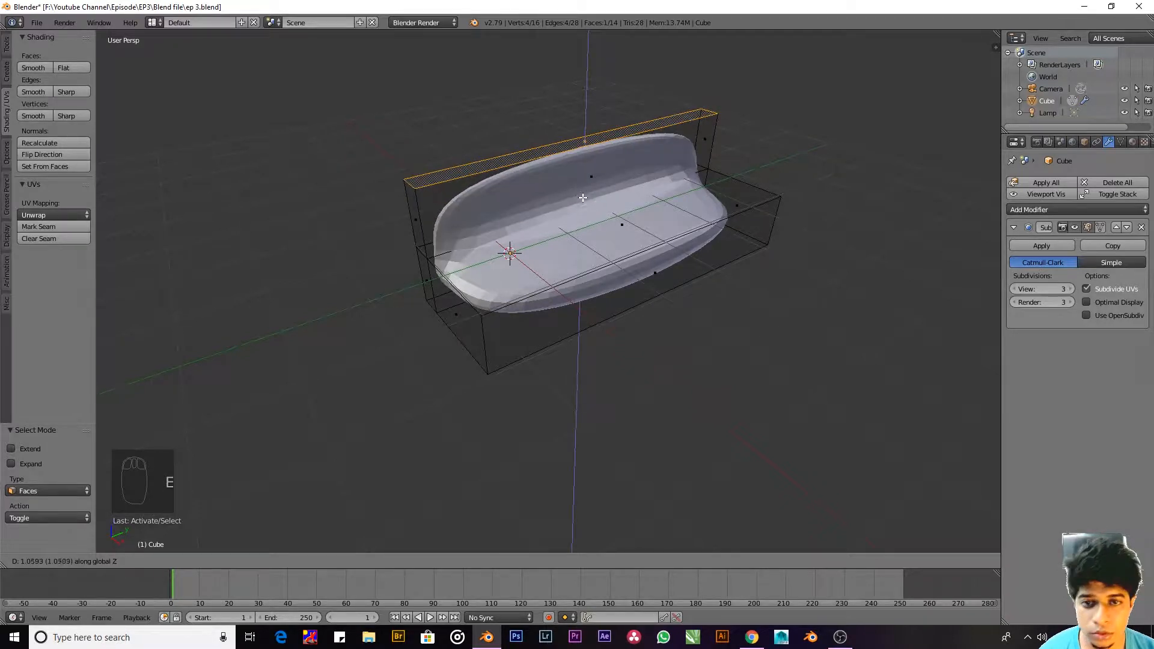
pyautogui.moveTo(611, 226); pyautogui.dragTo(616, 203, button='middle')
pyautogui.hotkey('ctrl', 'Tab')
pyautogui.click(591, 219)
pyautogui.click(570, 176)
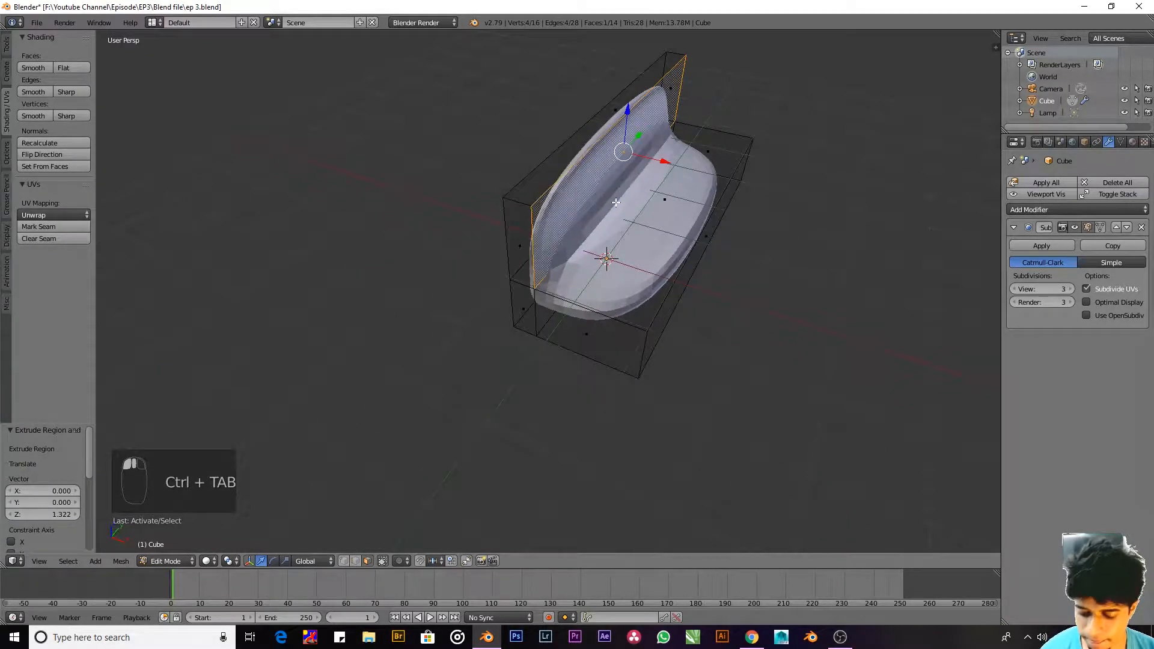
# Step: In edge select mode, select the six edges of the loop running around the backrest's front side and under the seat
pyautogui.scroll(3, 607, 224)
pyautogui.hotkey('ctrl', 'Tab')
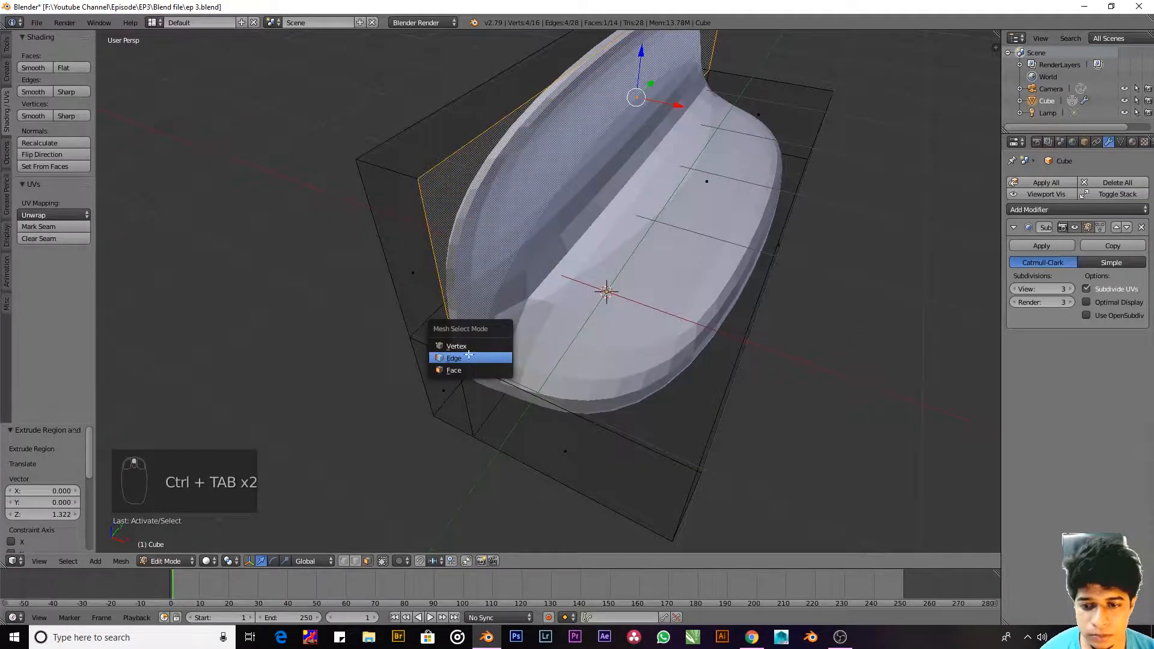
pyautogui.click(484, 359)
pyautogui.keyDown('alt'); pyautogui.click(464, 394); pyautogui.keyUp('alt')
pyautogui.press('a')
pyautogui.press('a')
pyautogui.press('a')
pyautogui.press('a')
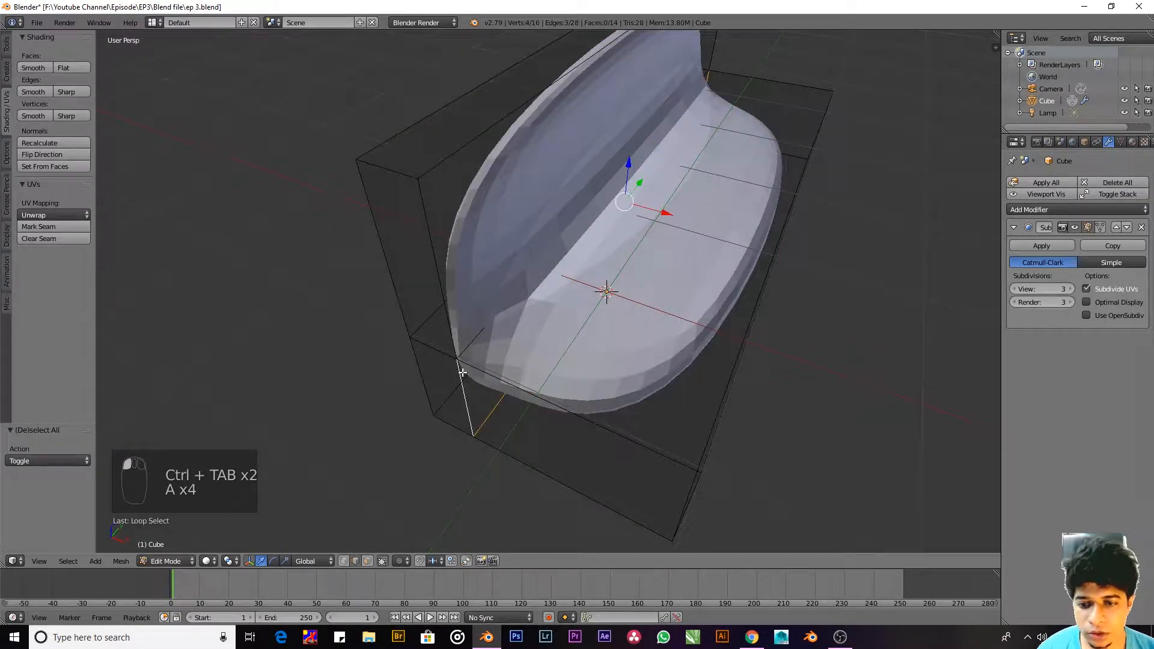
pyautogui.keyDown('shift'); pyautogui.rightClick(427, 251); pyautogui.keyUp('shift')
pyautogui.keyDown('shift'); pyautogui.rightClick(420, 166); pyautogui.keyUp('shift')
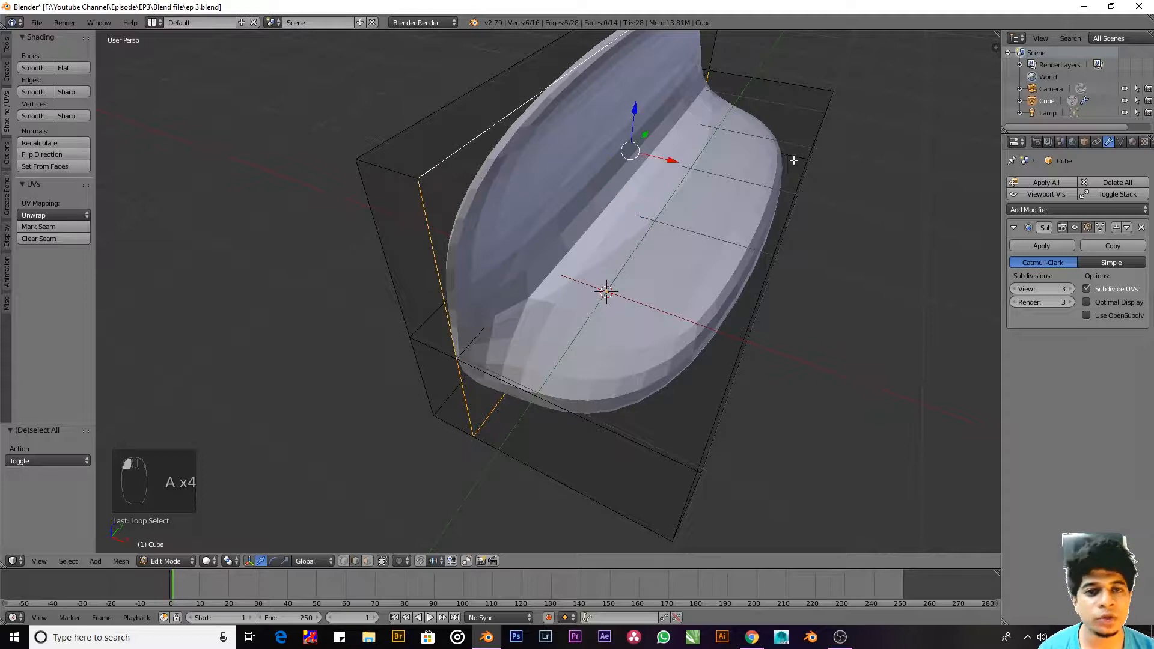
pyautogui.moveTo(794, 160); pyautogui.dragTo(875, 217, button='middle')
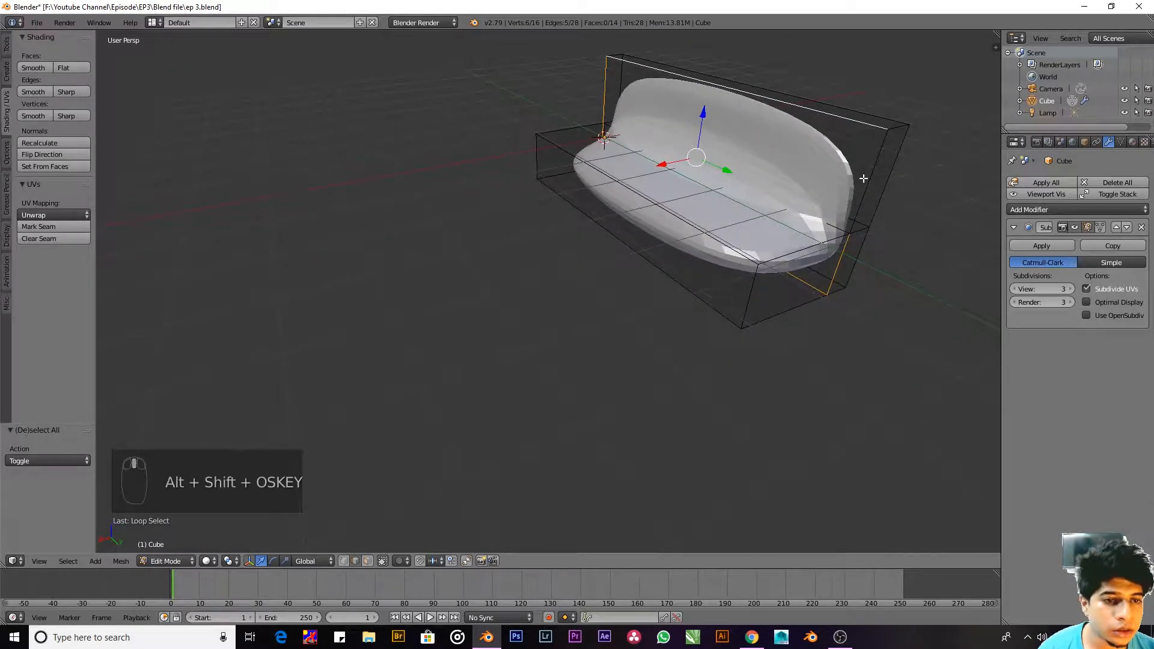
pyautogui.moveTo(501, 253); pyautogui.dragTo(648, 269, button='middle')
pyautogui.scroll(5, 650, 250)
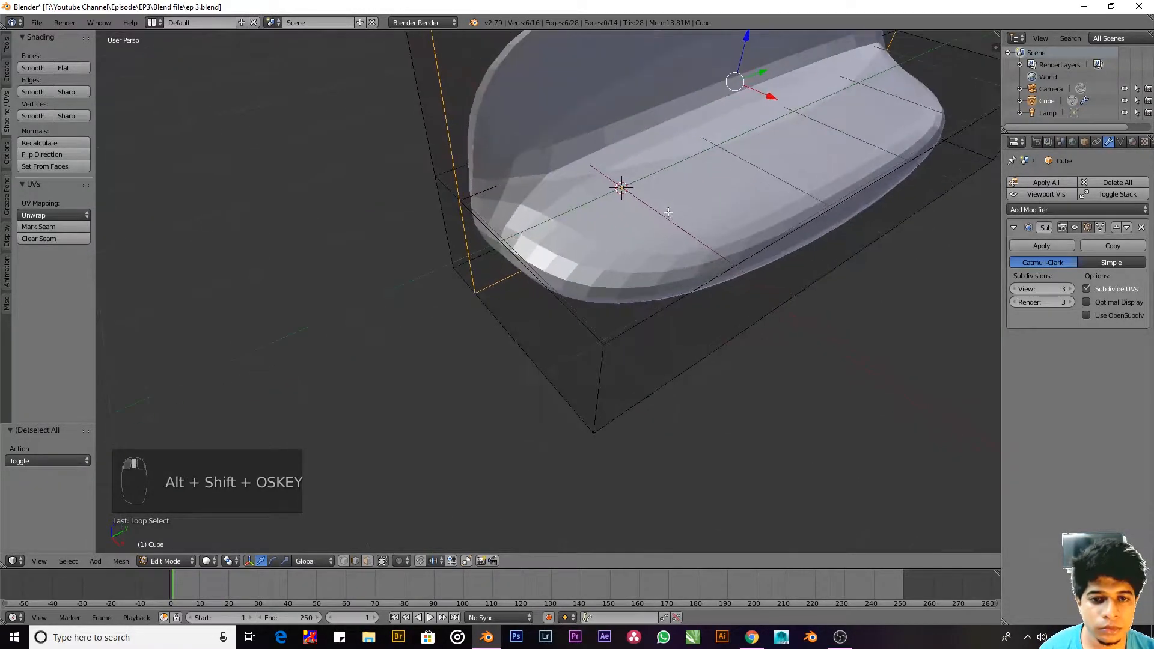
pyautogui.scroll(-3, 637, 258)
# Step: Move the selected edges about 0.221 along X to thicken the backrest, then deselect everything
pyautogui.press('g')
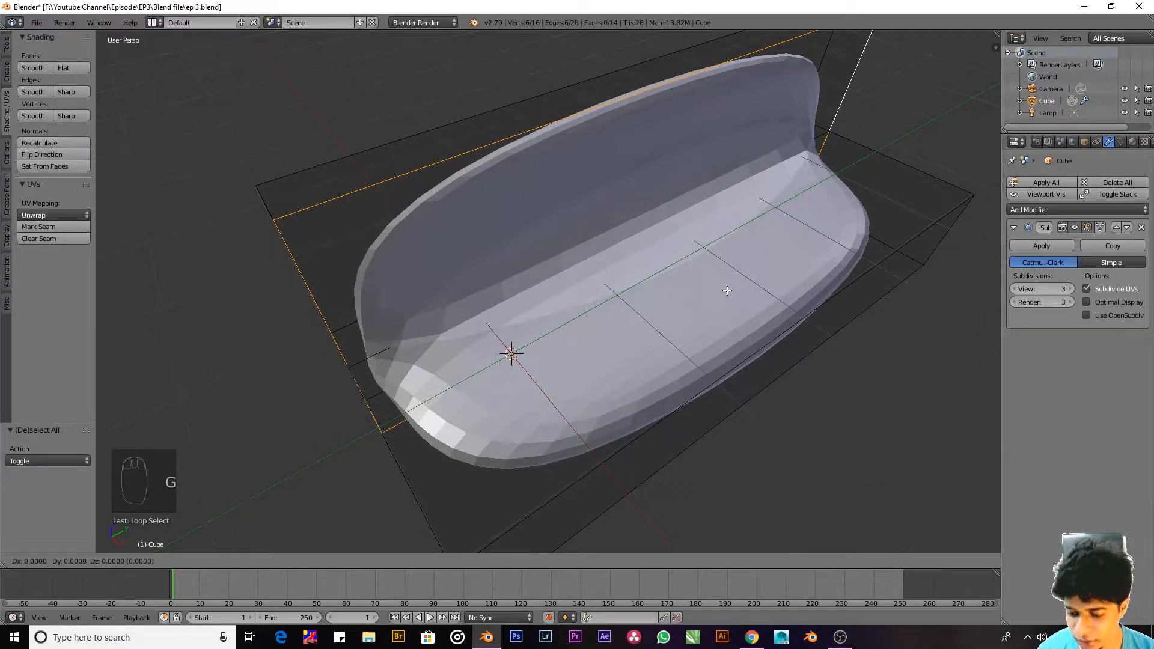
pyautogui.press('x')
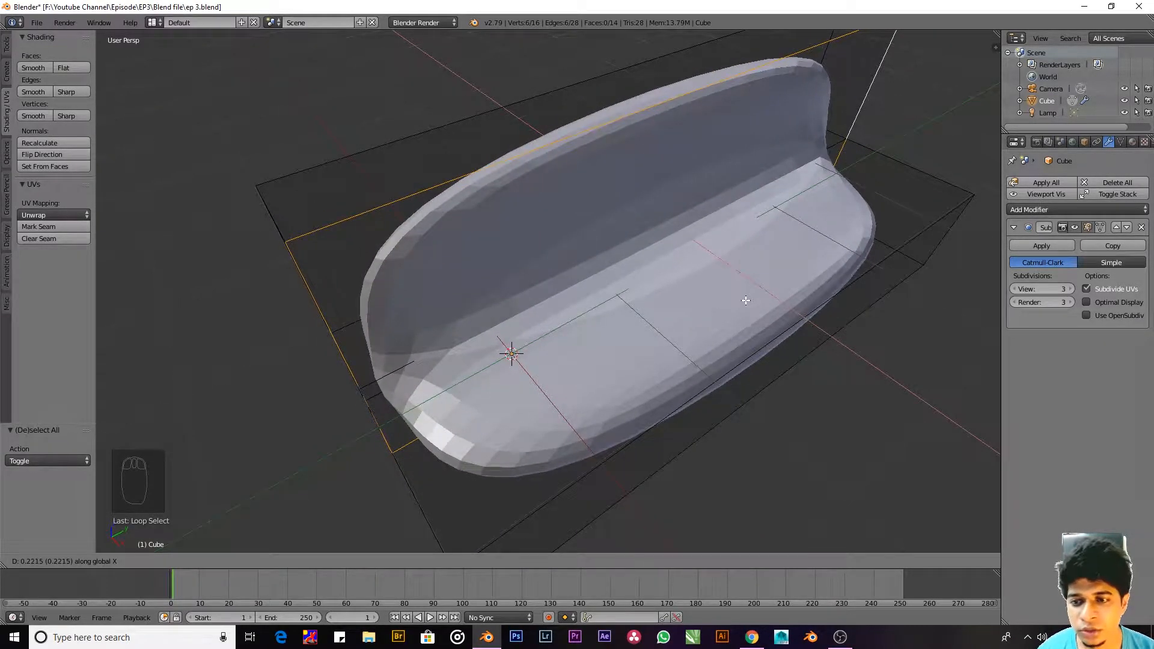
pyautogui.click(746, 300)
pyautogui.moveTo(745, 301); pyautogui.dragTo(603, 296, button='middle')
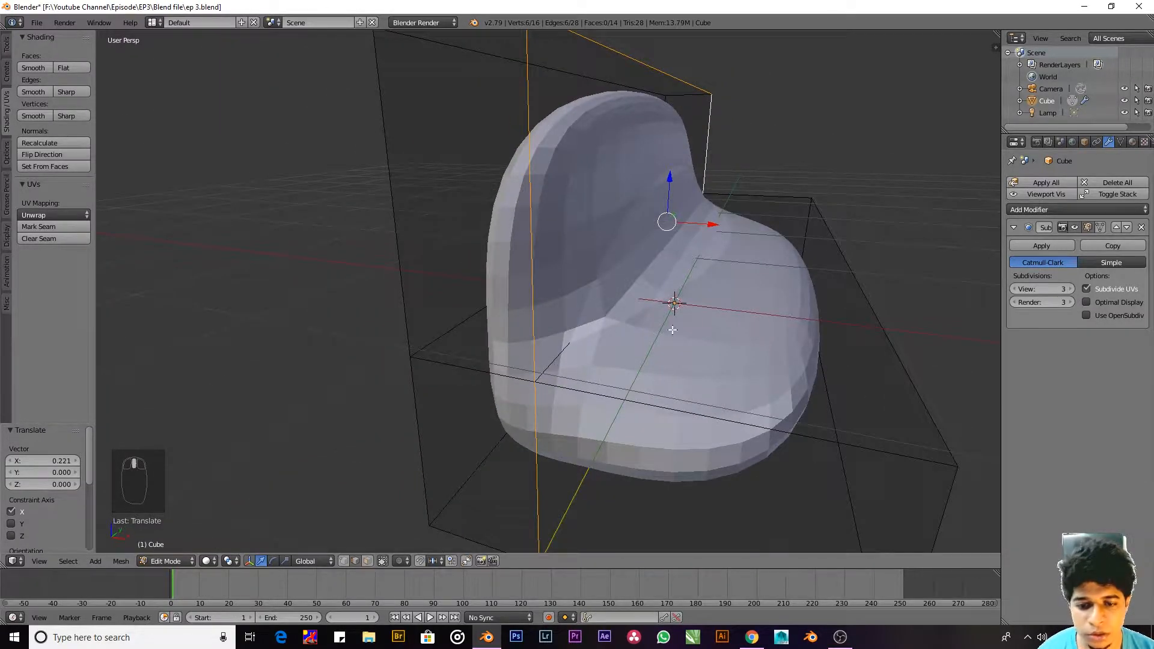
pyautogui.scroll(-3, 673, 329)
pyautogui.moveTo(743, 294); pyautogui.dragTo(523, 351, button='middle')
pyautogui.press('a')
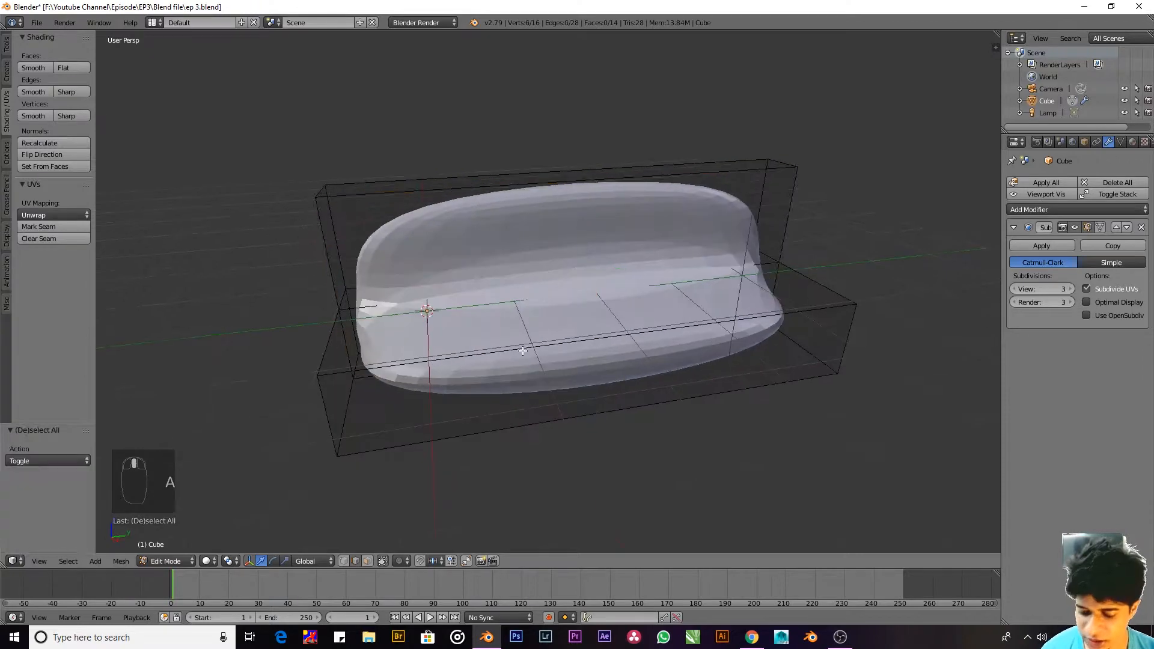
# Step: Add two loop cuts across the sofa's length and scale them apart along Y by about 2.911, towards both ends
pyautogui.hotkey('ctrl', 'r')
pyautogui.scroll(1, 541, 150)
pyautogui.click(633, 302)
pyautogui.rightClick(633, 303)
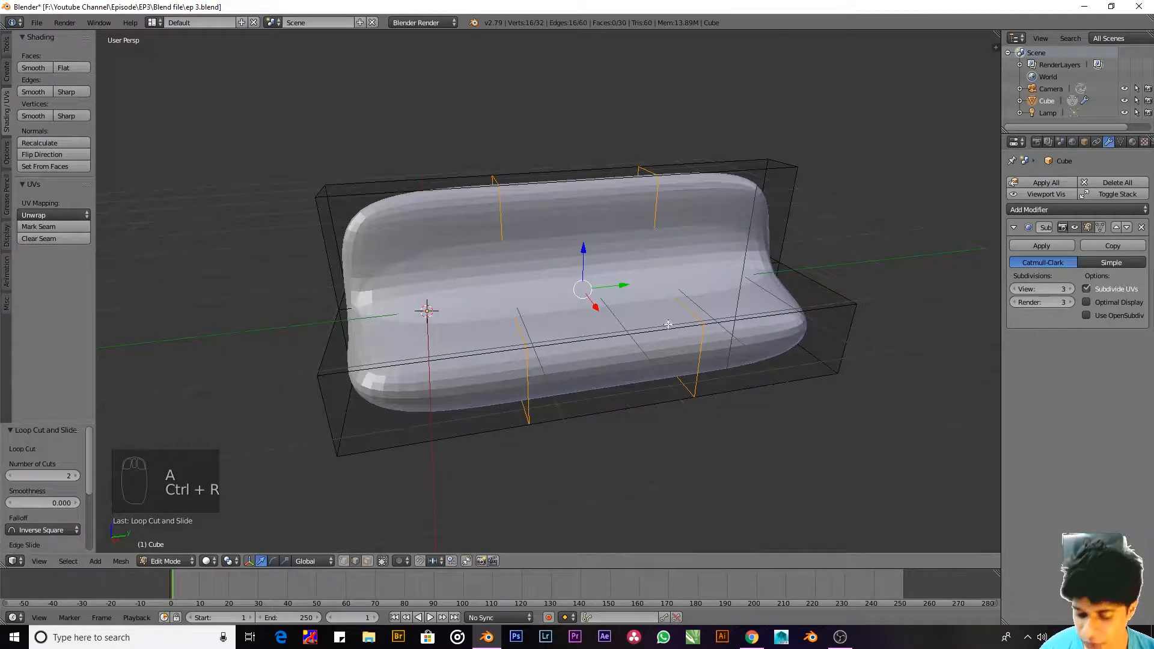
pyautogui.press('s')
pyautogui.press('y')
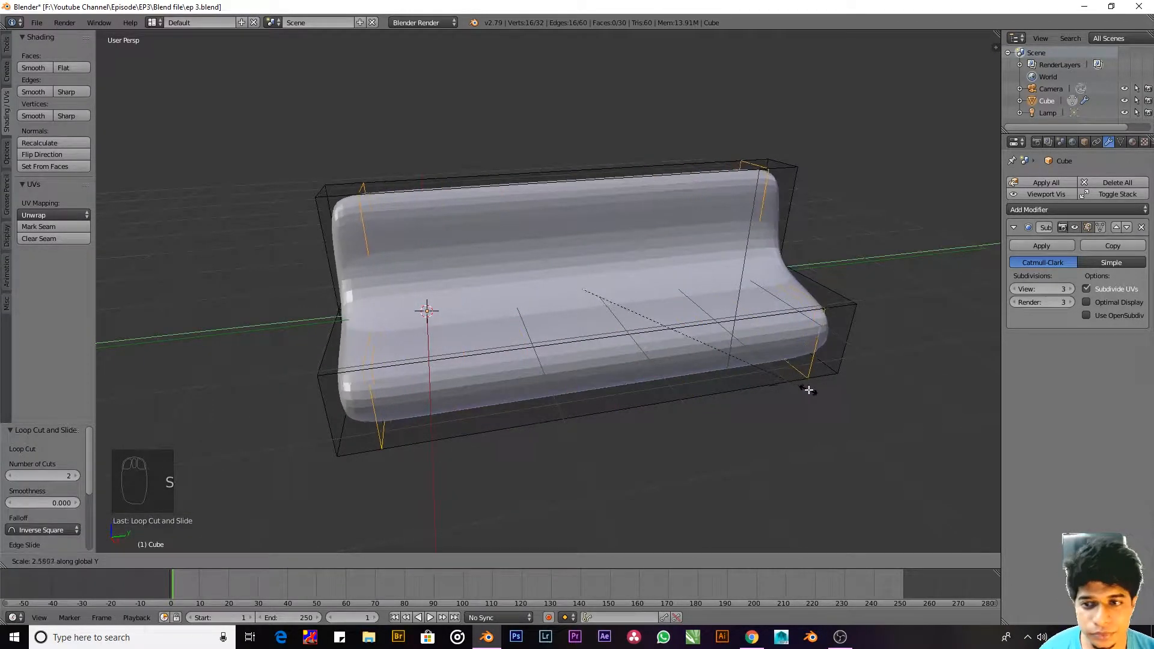
pyautogui.click(841, 400)
# Step: Add a lengthwise loop cut to the seat and slide it up against the backrest
pyautogui.moveTo(841, 400); pyautogui.dragTo(582, 352, button='middle')
pyautogui.hotkey('ctrl', 'r')
pyautogui.click(553, 361)
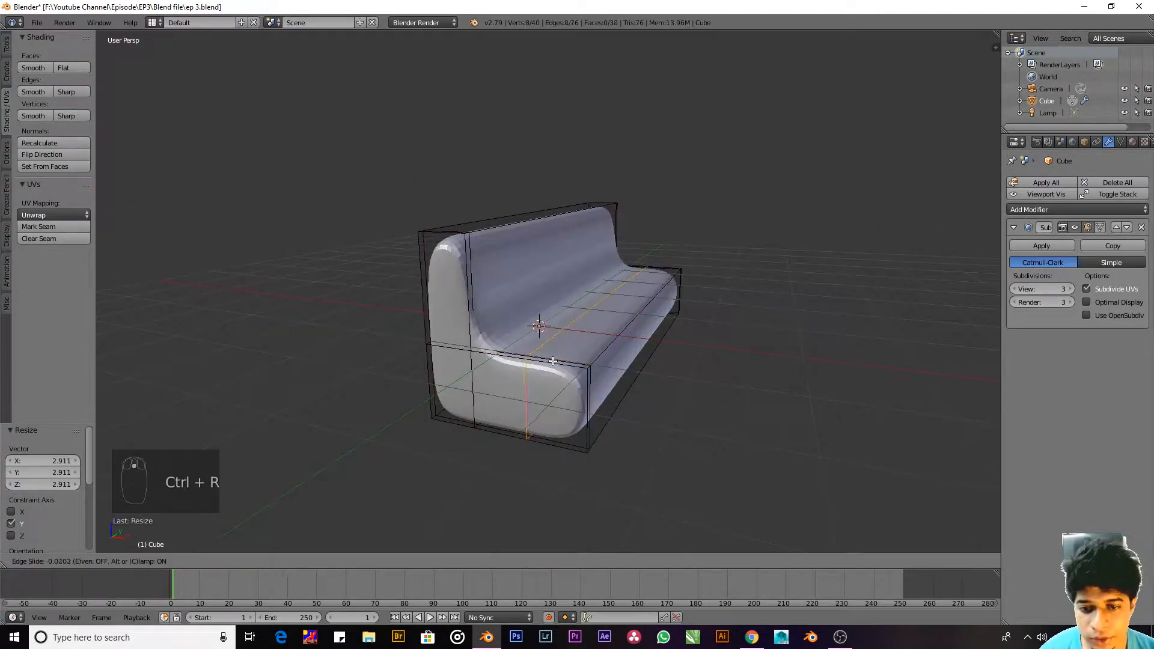
pyautogui.click(500, 349)
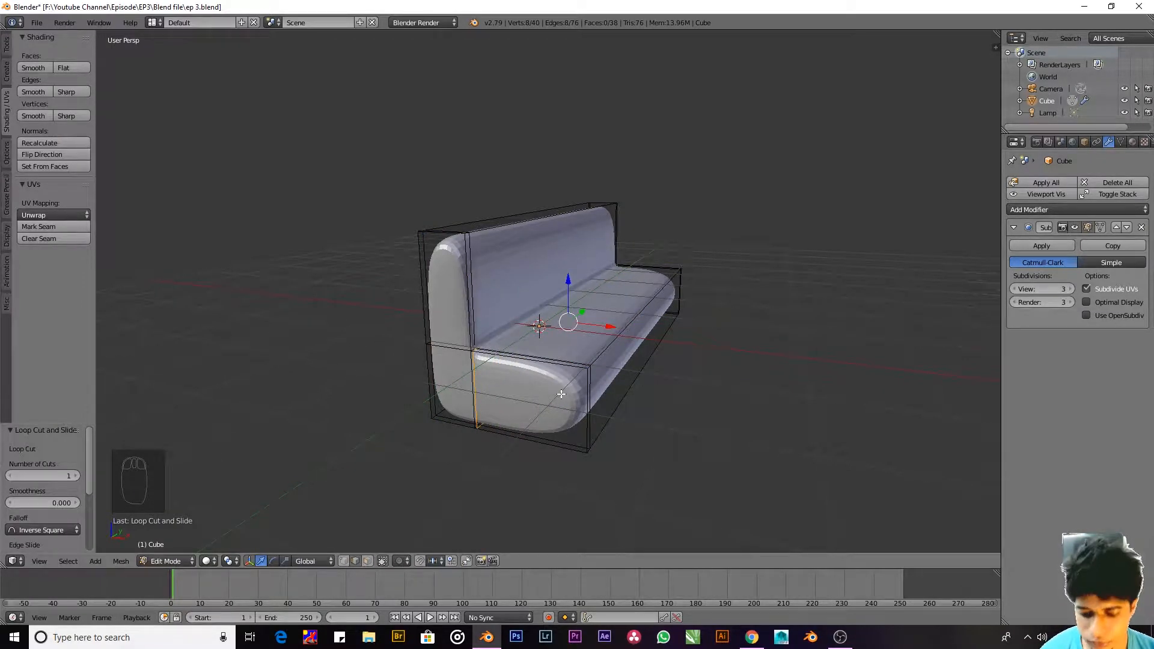
# Step: Add another lengthwise loop cut to the seat and slide it close to the front edge
pyautogui.hotkey('ctrl', 'r')
pyautogui.click(571, 366)
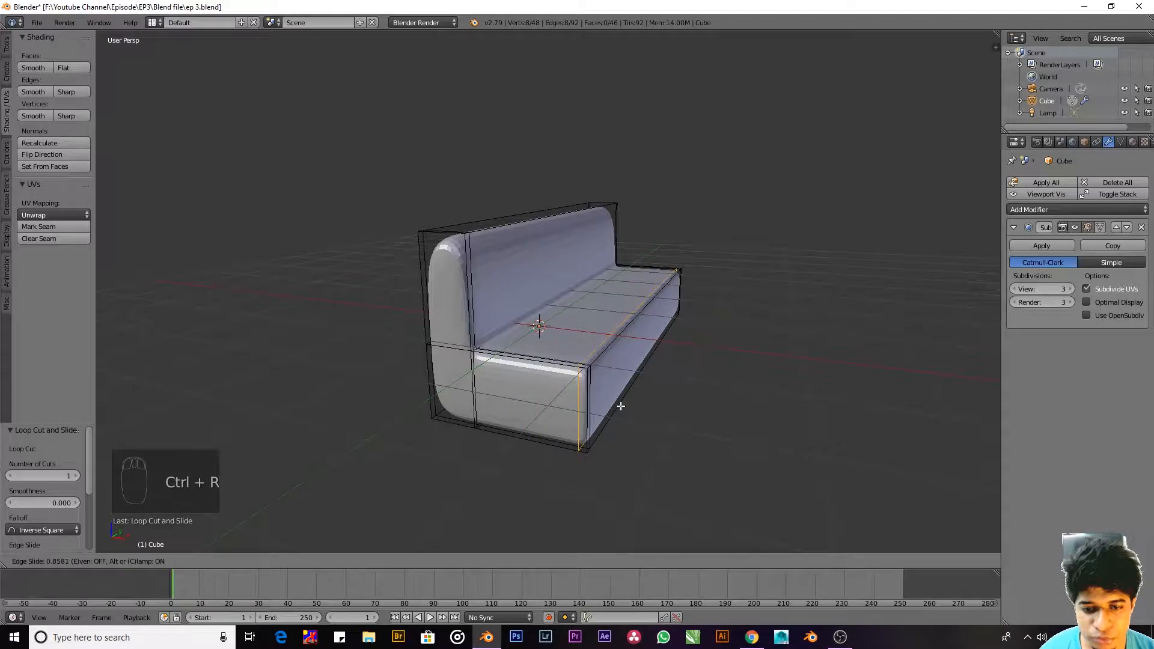
pyautogui.click(621, 407)
# Step: Try a horizontal loop cut around the upper part of the backrest, and undo it
pyautogui.moveTo(620, 406); pyautogui.dragTo(571, 361, button='middle')
pyautogui.hotkey('ctrl', 'r')
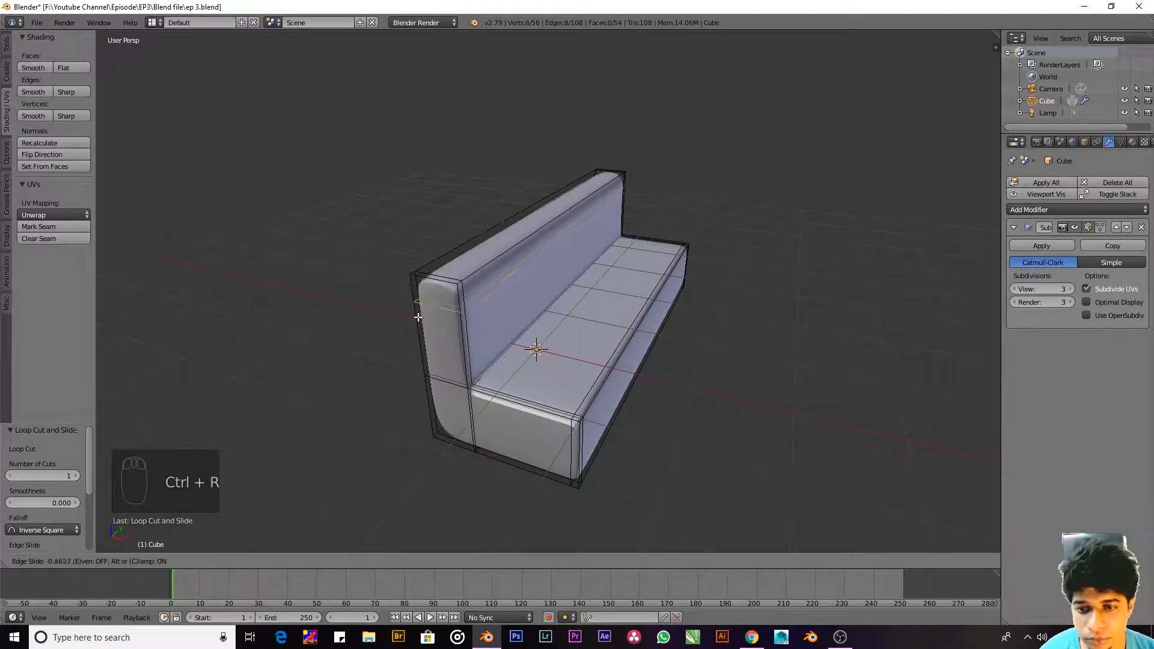
pyautogui.click(429, 324)
pyautogui.click(429, 324)
pyautogui.hotkey('ctrl', 'z')
pyautogui.moveTo(523, 340); pyautogui.dragTo(424, 322, button='middle')
pyautogui.keyDown('shift'); pyautogui.moveTo(732, 271); pyautogui.dragTo(652, 330, button='middle'); pyautogui.keyUp('shift')
pyautogui.hotkey('ctrl', 'r')
pyautogui.keyDown('shift'); pyautogui.rightClick(609, 314); pyautogui.keyUp('shift')
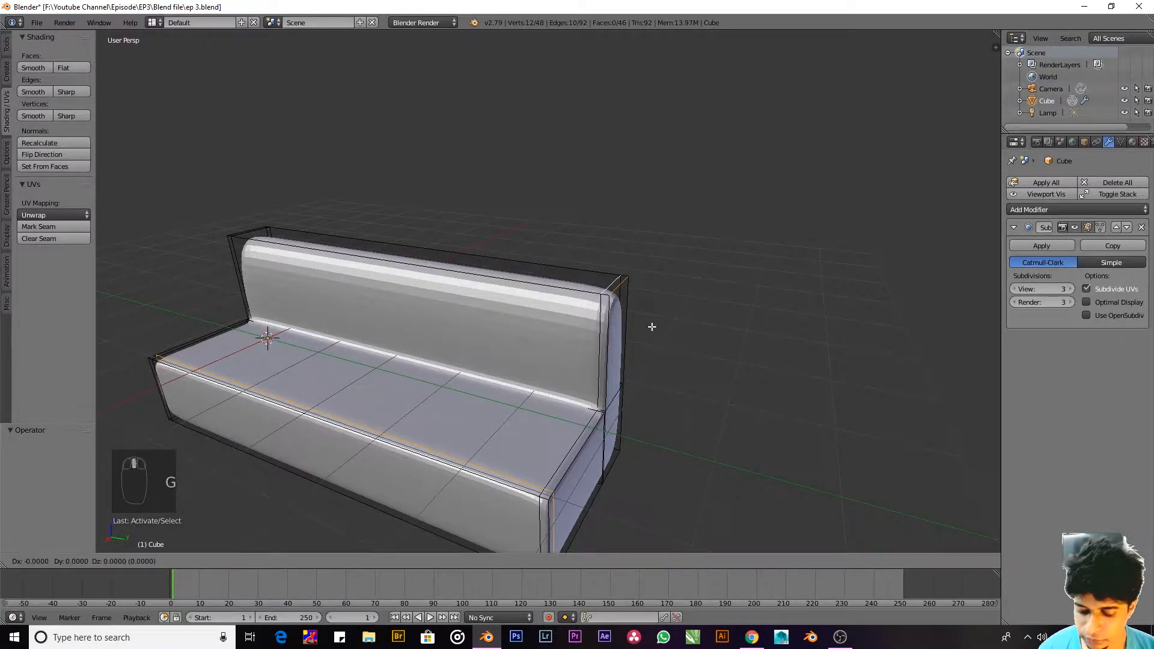
pyautogui.press('g')
pyautogui.press('Escape')
pyautogui.press('Escape')
pyautogui.press('a')
pyautogui.press('g')
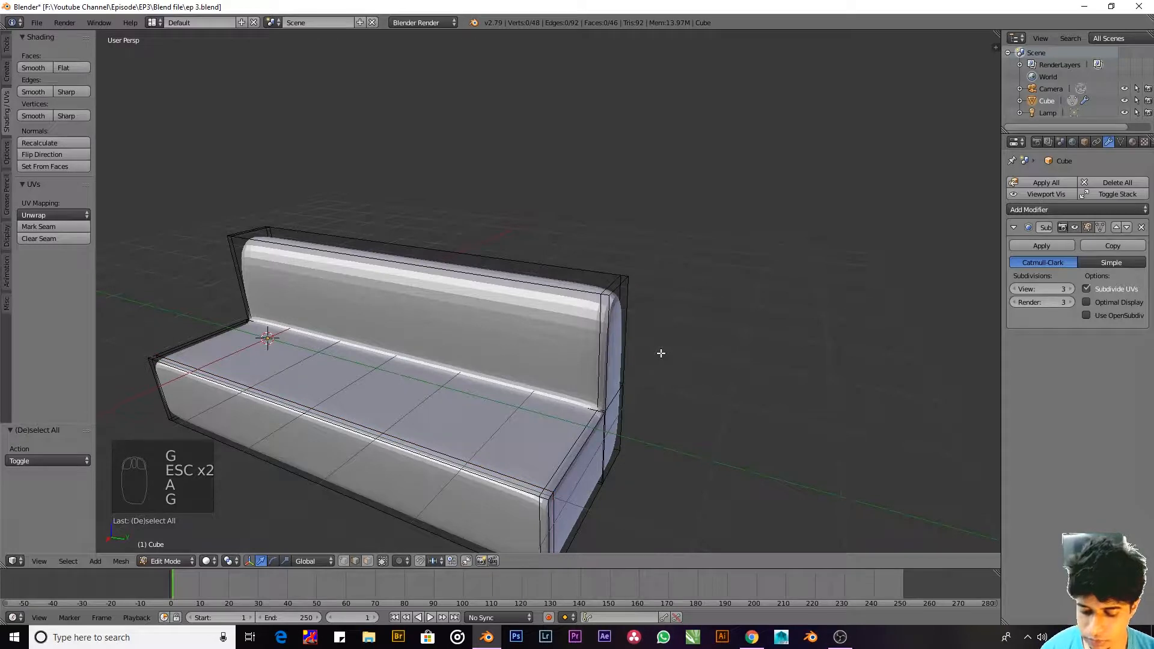
pyautogui.press('Escape')
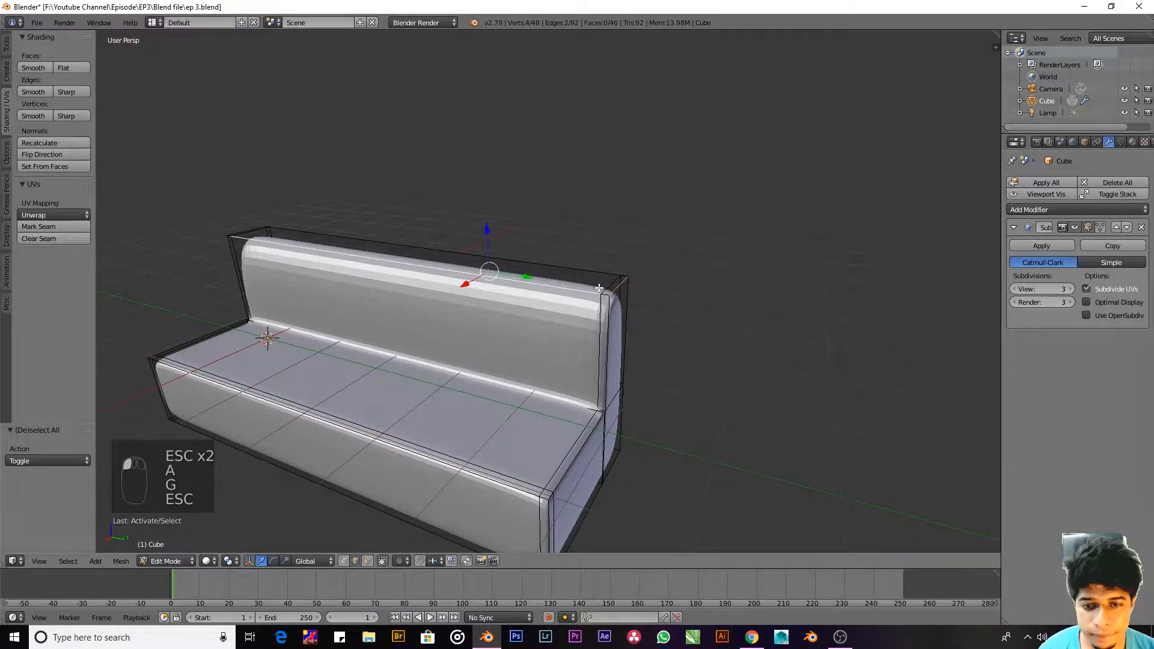
# Step: Select the narrow top face at one end of the backrest and lower it along Z by about 0.521
pyautogui.hotkey('ctrl', 'z')
pyautogui.hotkey('ctrl', 'z')
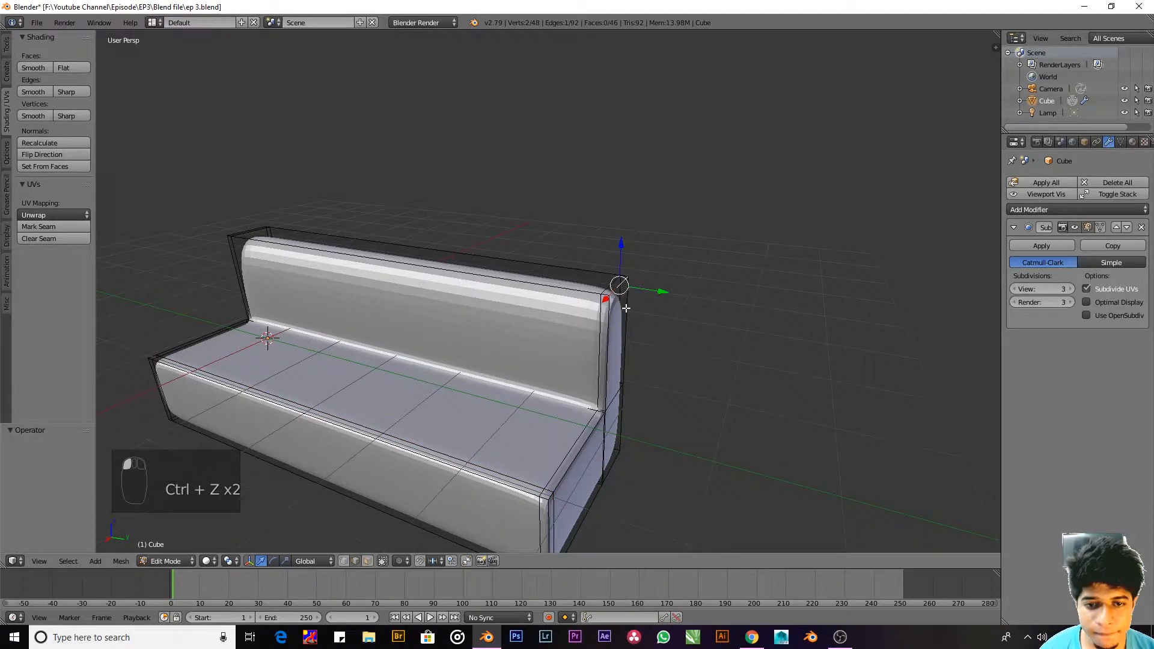
pyautogui.scroll(4, 626, 308)
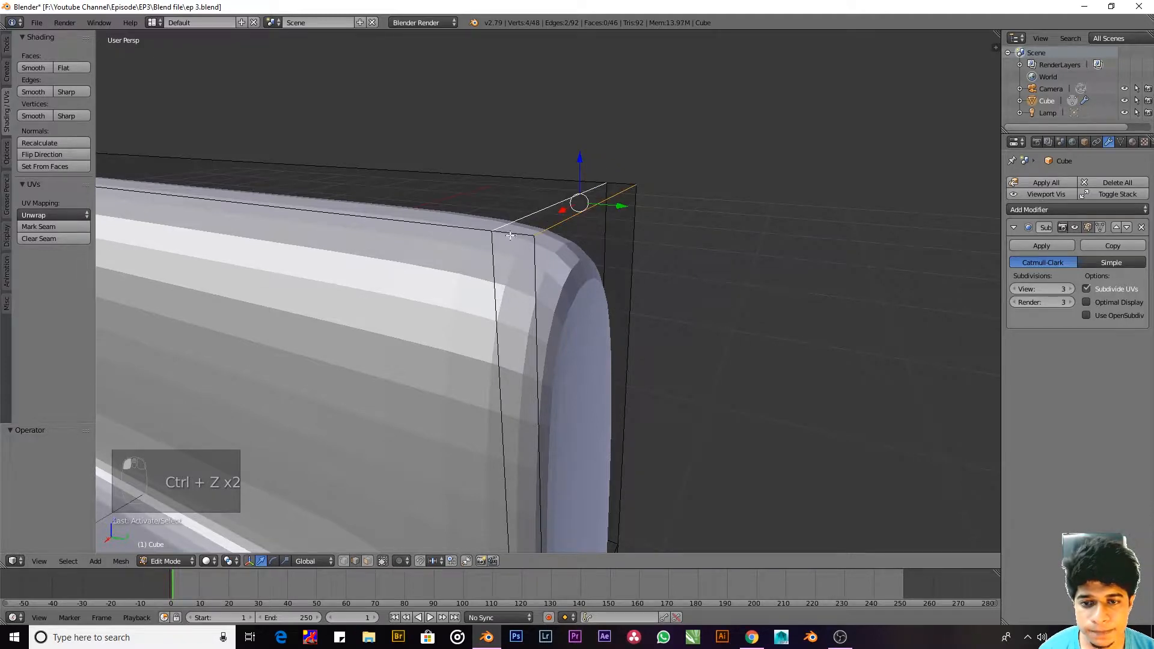
pyautogui.keyDown('shift'); pyautogui.rightClick(647, 192); pyautogui.keyUp('shift')
pyautogui.scroll(-4, 712, 272)
pyautogui.press('g')
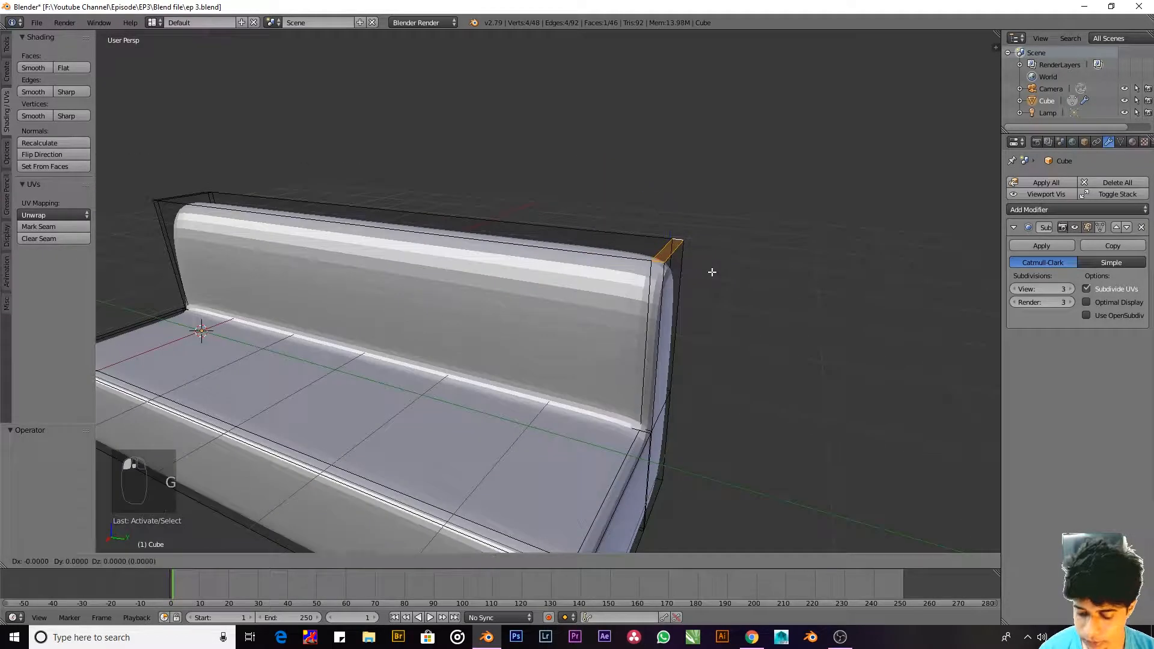
pyautogui.click(477, 366)
# Step: Add a loop cut across the sofa's width near its middle and slide it slightly towards the lowered end
pyautogui.scroll(-5, 577, 319)
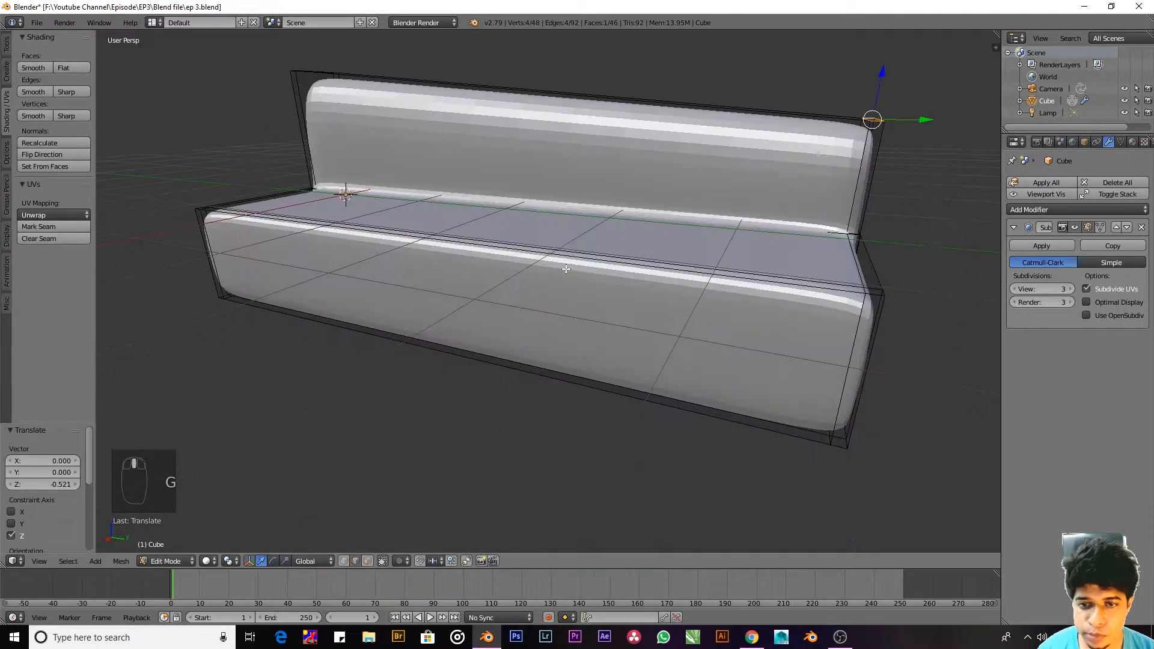
pyautogui.moveTo(577, 319); pyautogui.dragTo(562, 240, button='middle')
pyautogui.hotkey('ctrl', 'r')
pyautogui.click(558, 179)
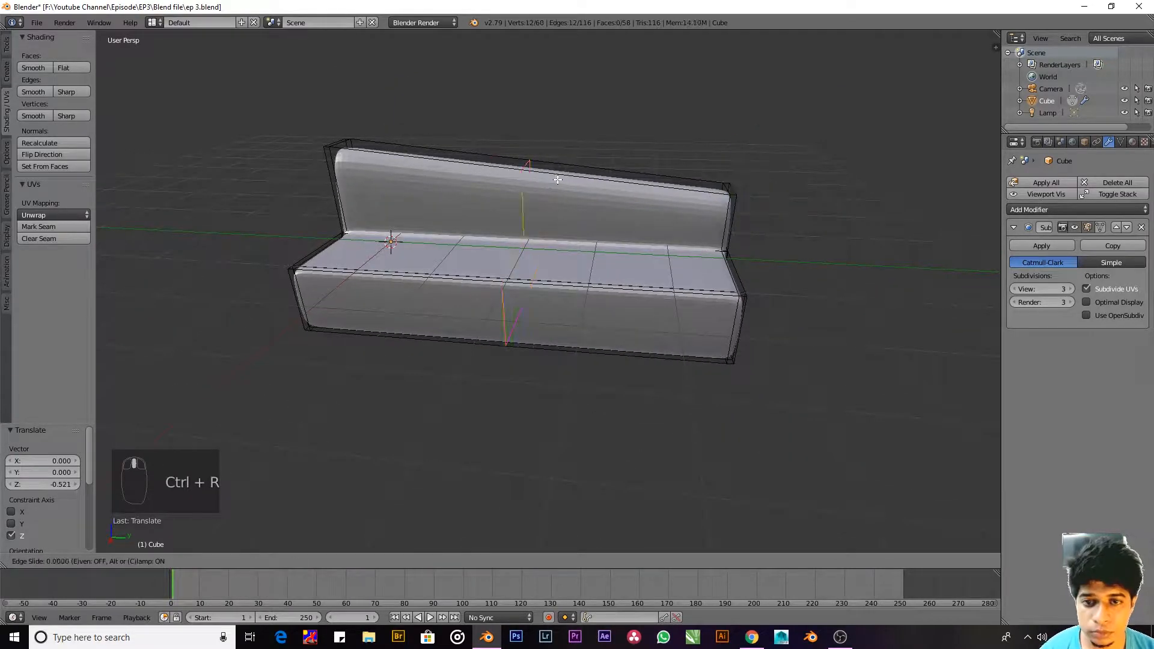
pyautogui.click(599, 187)
# Step: Raise the new loop's edge on top of the backrest along Z by about 0.475
pyautogui.press('a')
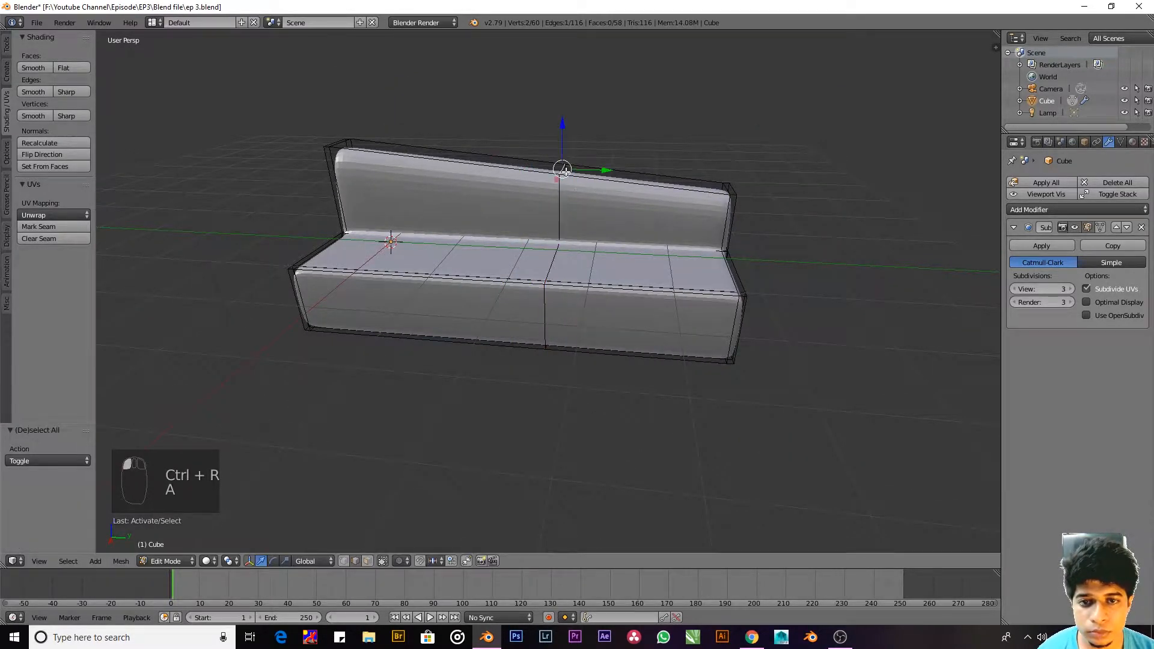
pyautogui.press('g')
pyautogui.press('z')
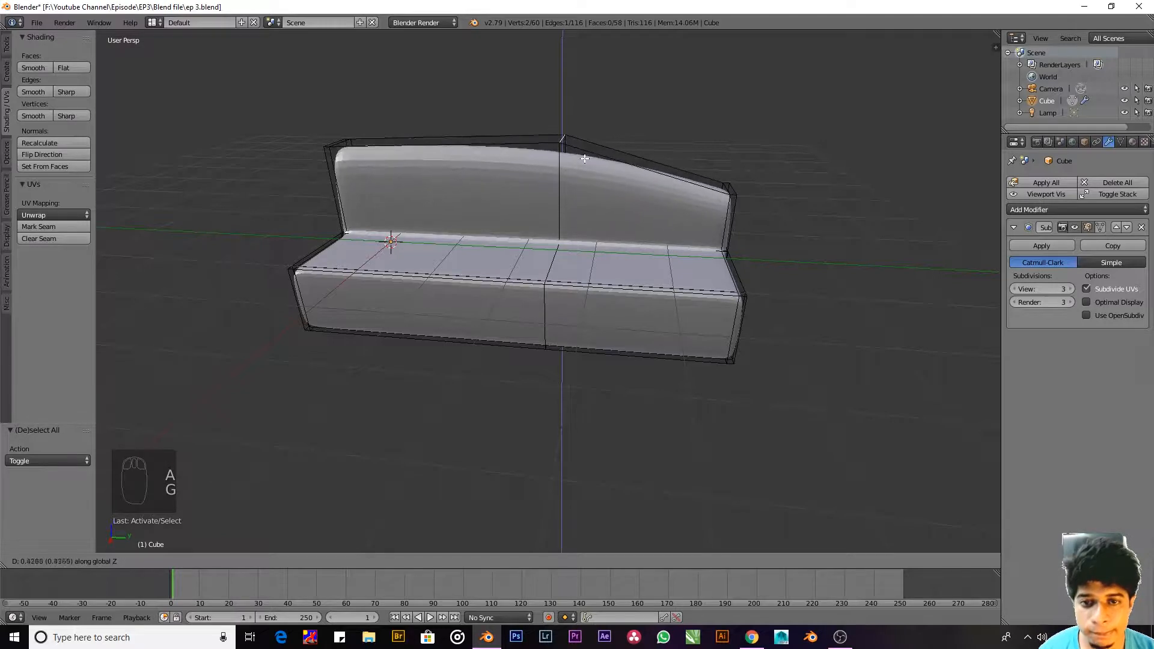
pyautogui.click(584, 156)
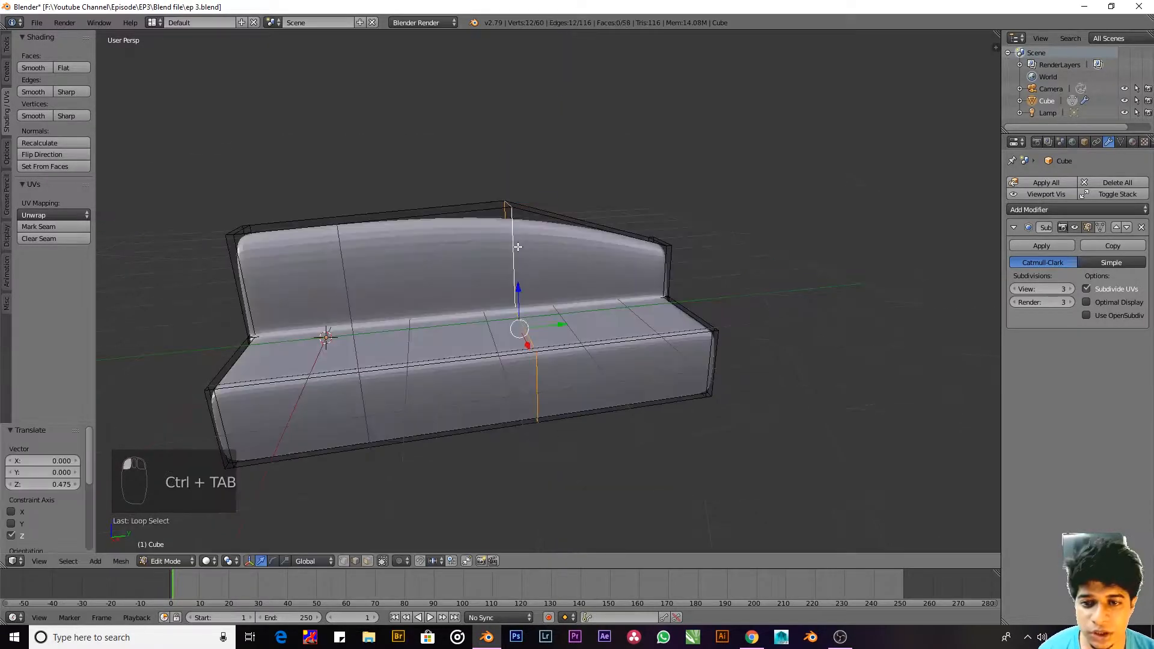
# Step: Edge-slide the whole middle loop towards the taller end of the sofa by a factor of about 0.391
pyautogui.keyDown('alt'); pyautogui.keyDown('shift'); pyautogui.click(518, 246); pyautogui.keyUp('shift'); pyautogui.keyUp('alt')
pyautogui.keyDown('alt'); pyautogui.keyDown('shift'); pyautogui.click(515, 252); pyautogui.keyUp('shift'); pyautogui.keyUp('alt')
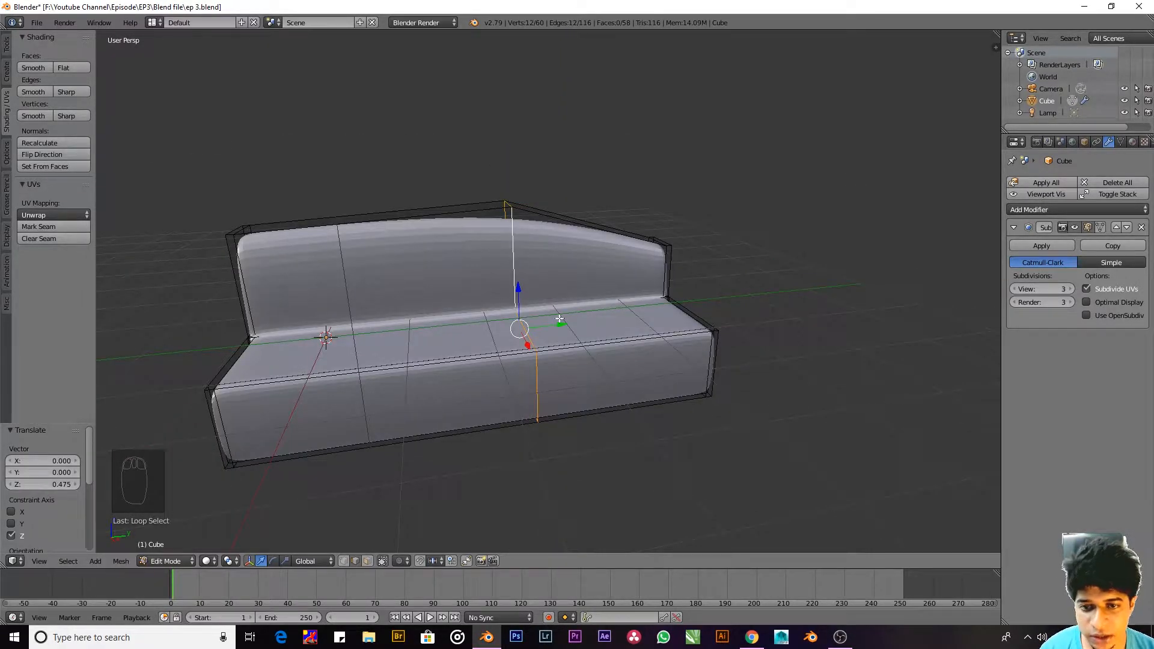
pyautogui.press('g')
pyautogui.press('g')
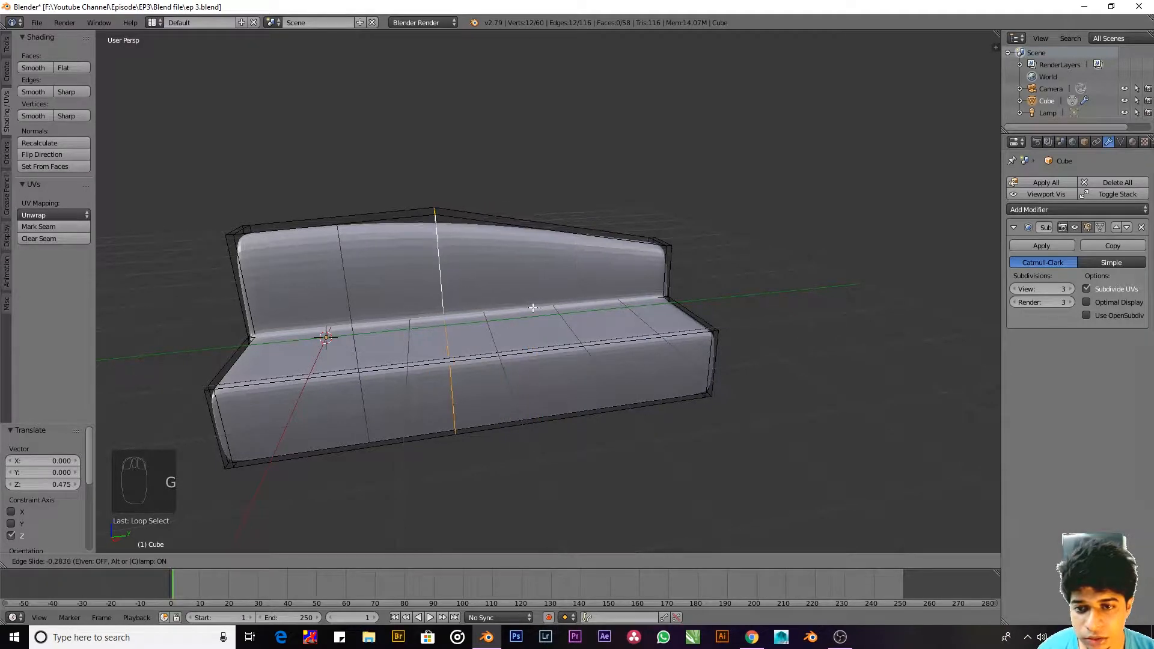
pyautogui.click(522, 307)
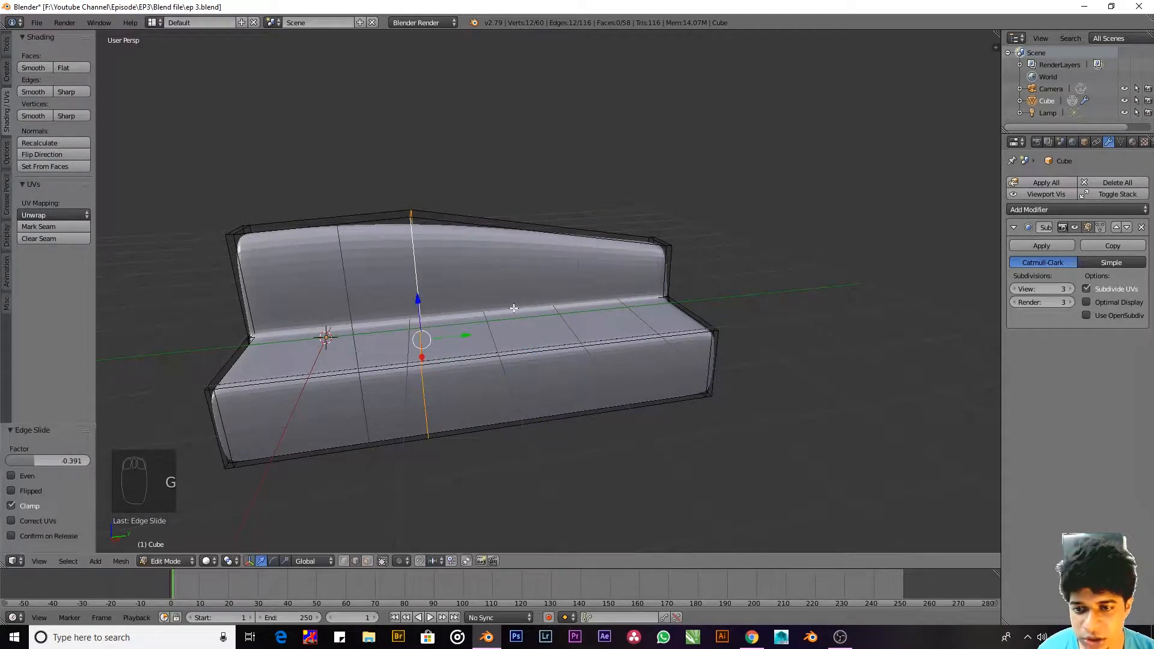
# Step: Select the middle loop's top edge on the backrest and raise it along Z by about 0.509
pyautogui.press('a')
pyautogui.moveTo(544, 325); pyautogui.dragTo(469, 165, button='middle')
pyautogui.hotkey('ctrl', 'Tab')
pyautogui.click(494, 184)
pyautogui.rightClick(514, 190)
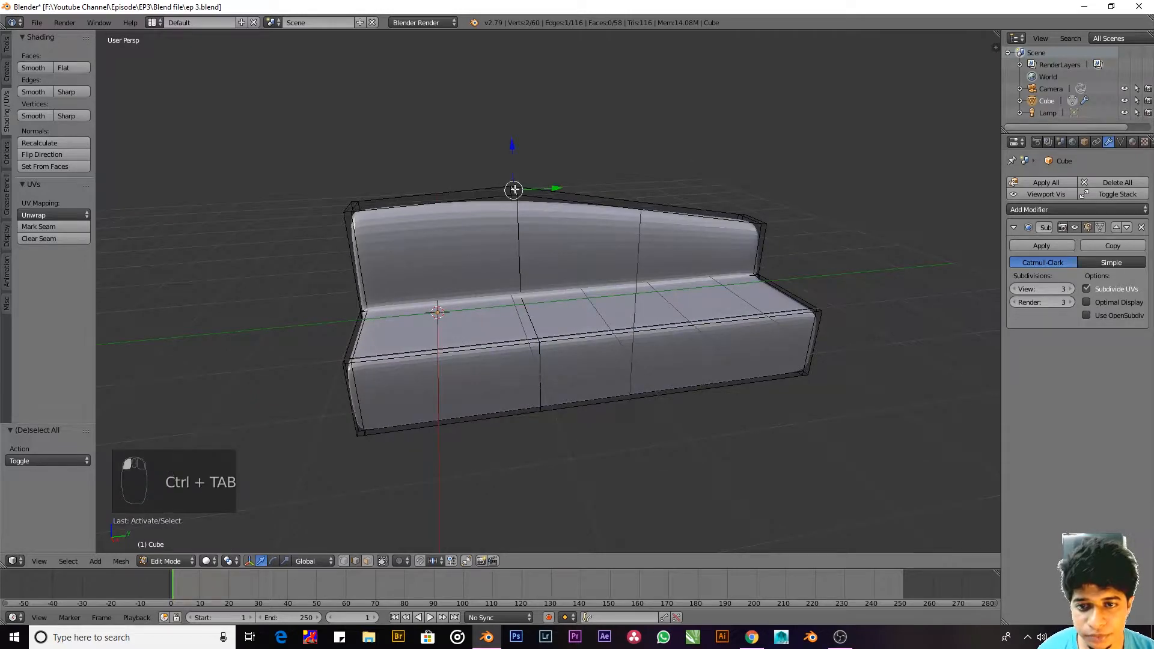
pyautogui.moveTo(514, 153); pyautogui.dragTo(515, 118)
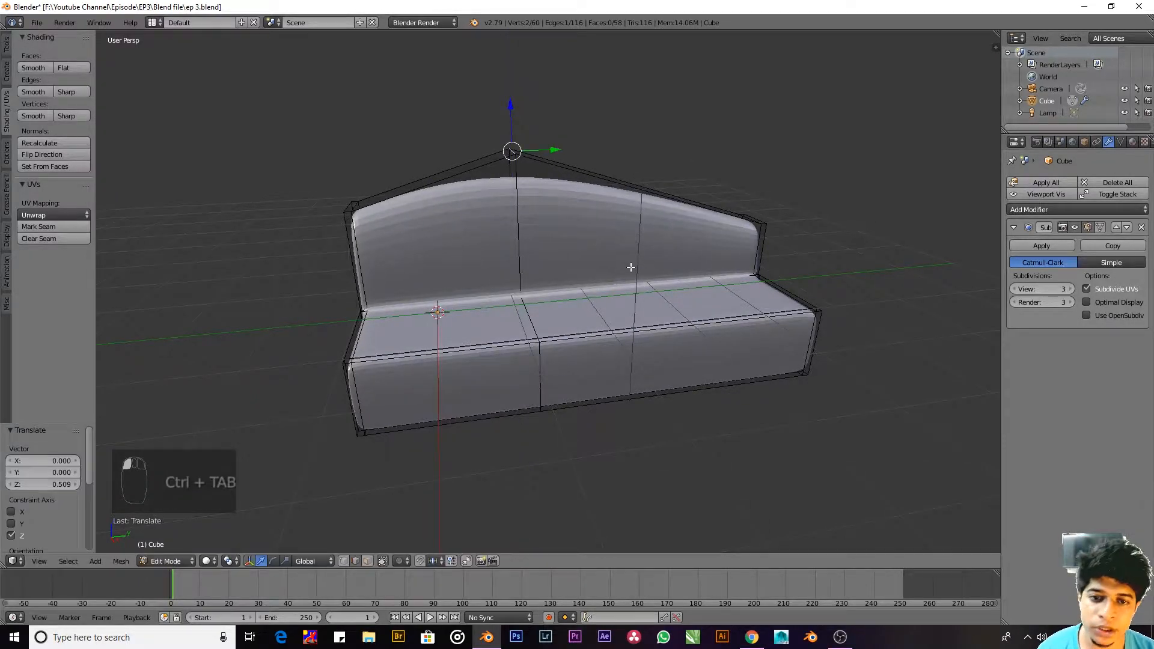
# Step: Add a second crosswise loop cut between the backrest's peak and its lowered end, and slide it towards that end
pyautogui.moveTo(628, 265); pyautogui.dragTo(568, 294, button='middle')
pyautogui.press('a')
pyautogui.hotkey('ctrl', 'r')
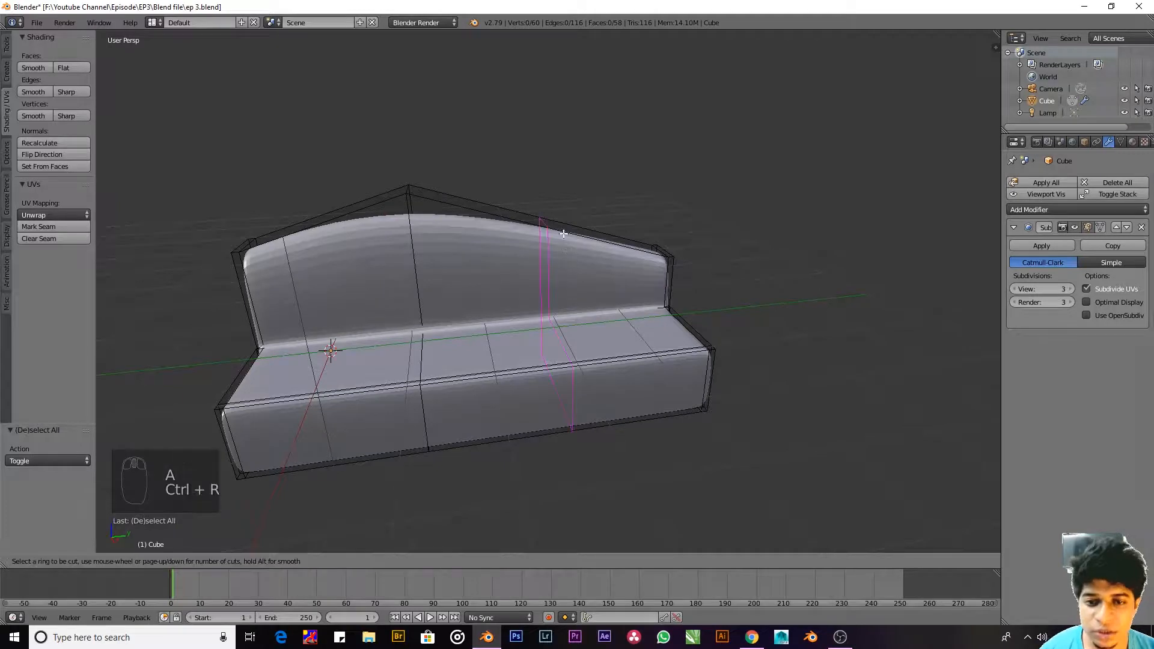
pyautogui.click(564, 235)
pyautogui.click(595, 249)
# Step: Lower the second loop's top edge on the backrest along Z by about 0.166
pyautogui.moveTo(595, 249); pyautogui.dragTo(565, 266, button='middle')
pyautogui.click(597, 227)
pyautogui.moveTo(596, 187); pyautogui.dragTo(597, 198)
# Step: Select the two top edges at the backrest's low end and lower them along Z by about 0.073
pyautogui.moveTo(597, 198); pyautogui.dragTo(645, 303, button='middle')
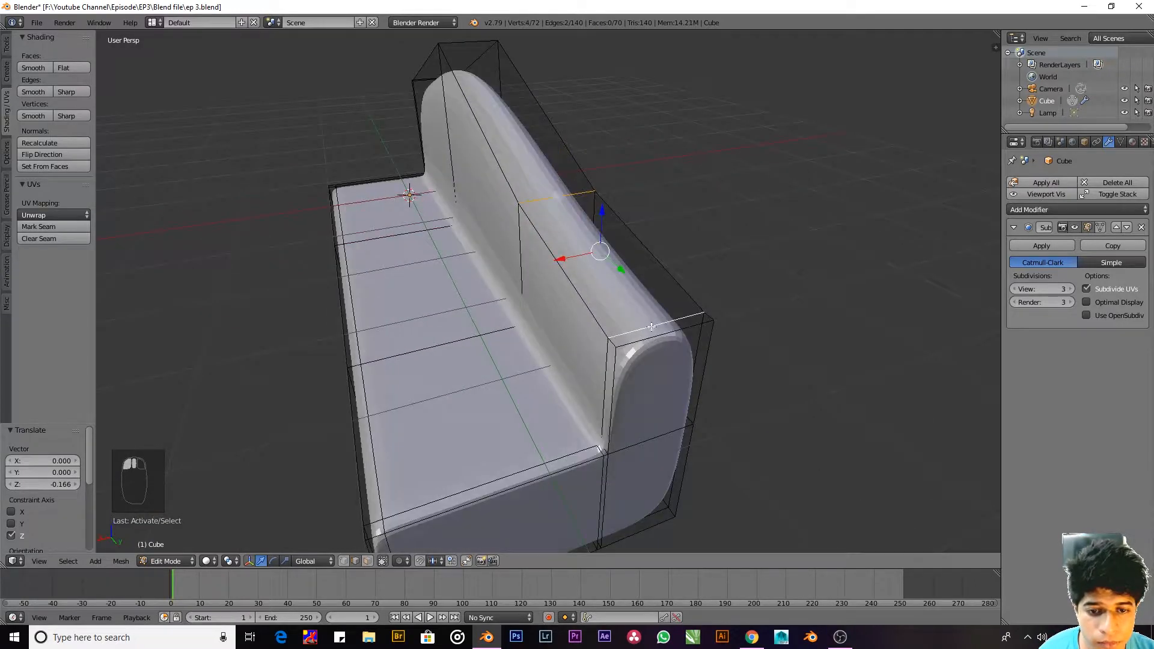
pyautogui.press('a')
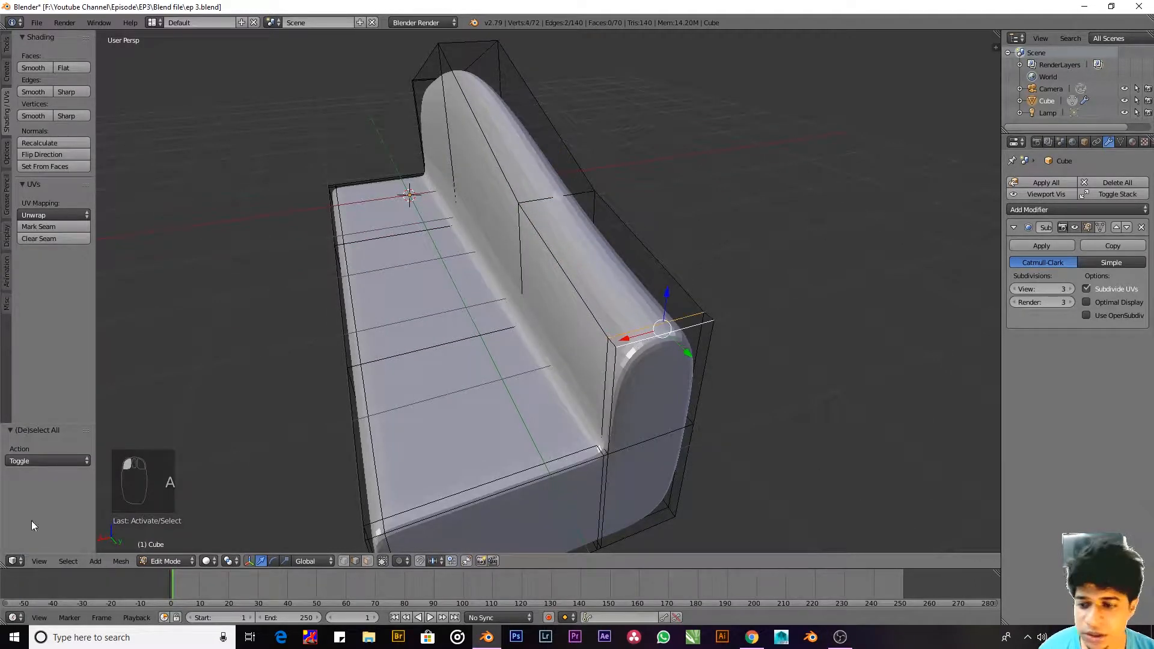
pyautogui.moveTo(654, 419); pyautogui.dragTo(76, 478, button='middle')
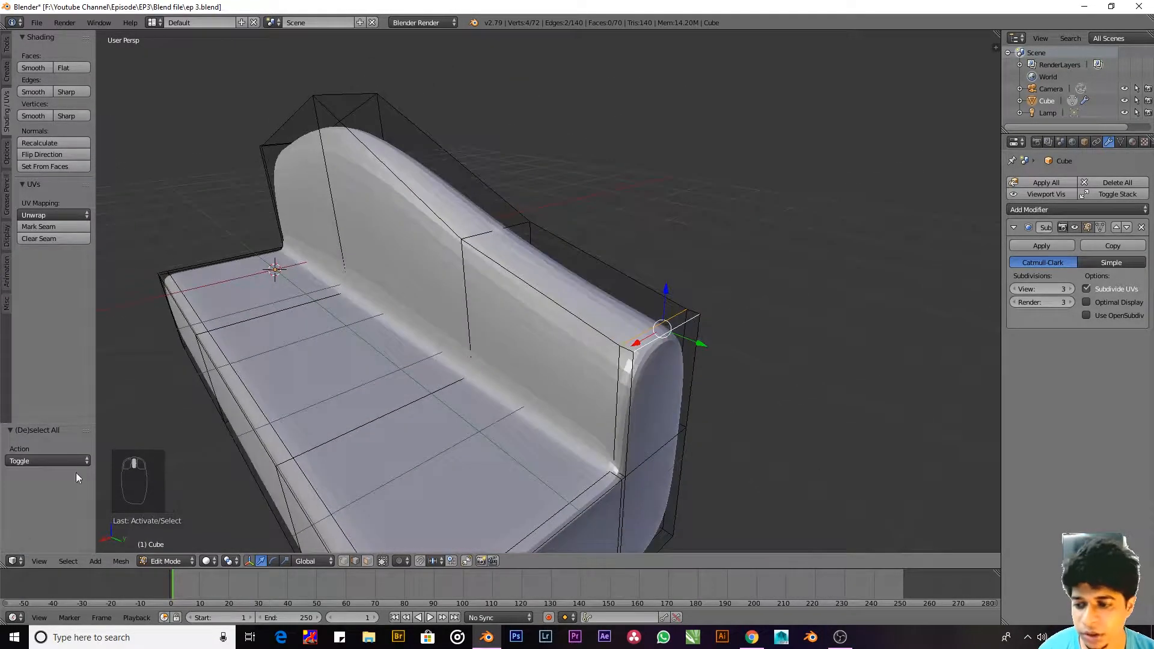
pyautogui.moveTo(654, 411); pyautogui.dragTo(666, 375, button='middle')
pyautogui.press('g')
pyautogui.press('z')
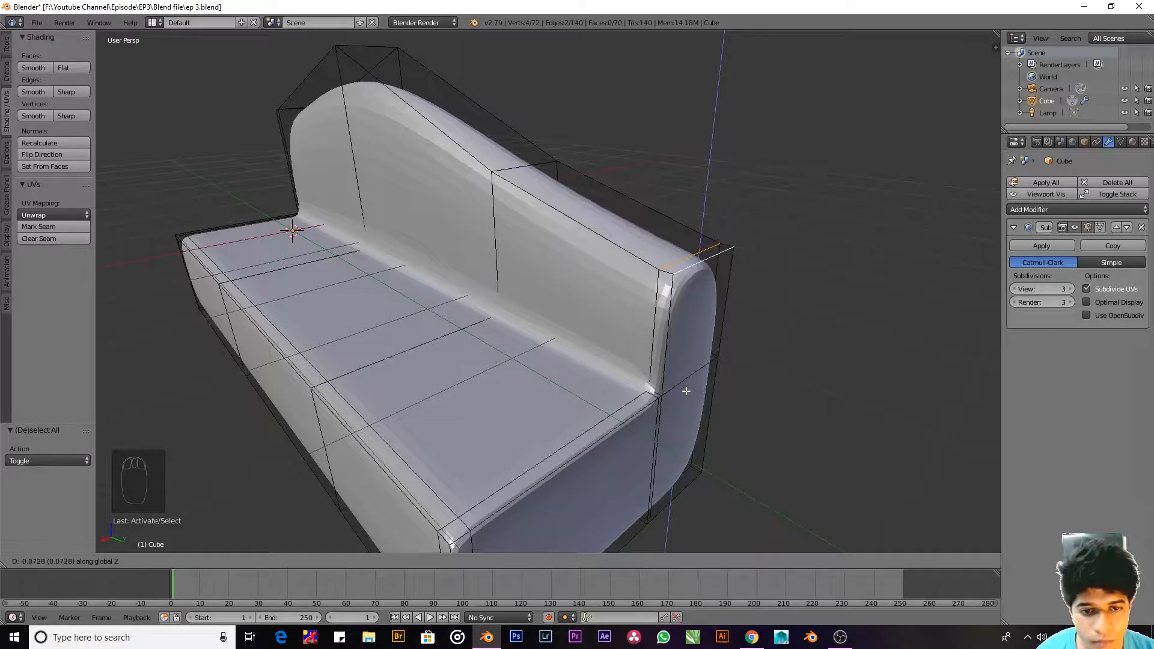
pyautogui.click(688, 389)
# Step: Lower the second loop's top edge along Z by about another 0.037
pyautogui.moveTo(464, 301); pyautogui.dragTo(538, 282, button='middle')
pyautogui.scroll(-2, 489, 278)
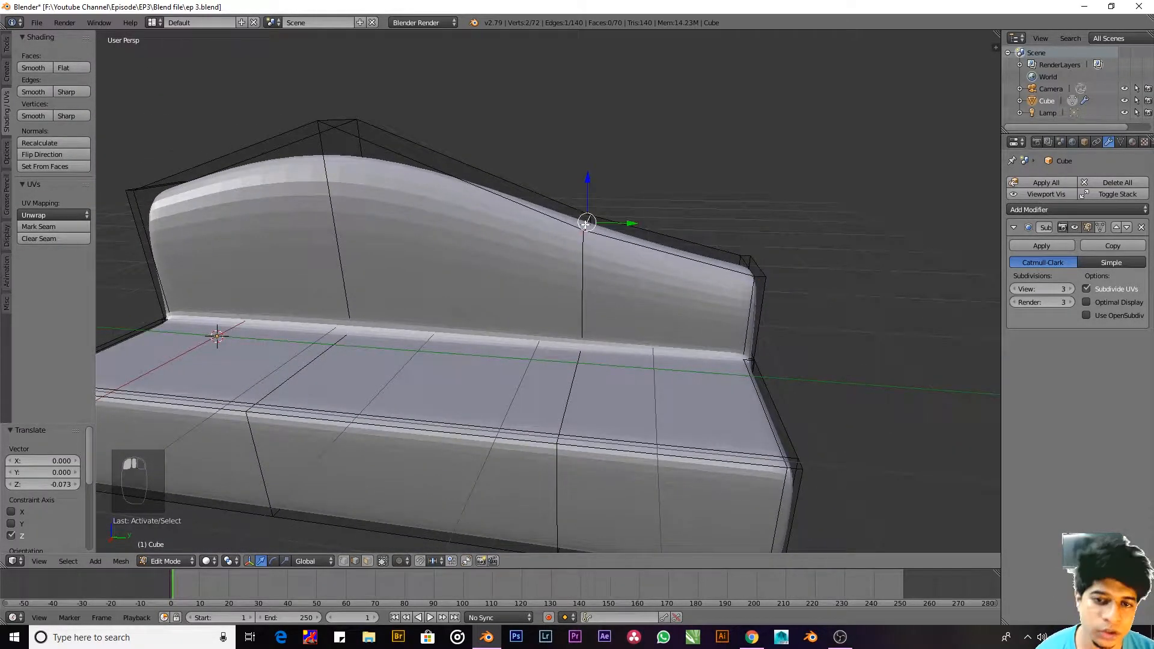
pyautogui.moveTo(588, 184)
pyautogui.mouseDown()
pyautogui.moveTo(588, 203)
pyautogui.moveTo(590, 188)
pyautogui.mouseUp()
# Step: Select the entire second loop and move it along Y by about -0.580, towards the backrest's peak
pyautogui.scroll(-3, 388, 296)
pyautogui.scroll(2, 388, 296)
pyautogui.hotkey('ctrl', 'Tab')
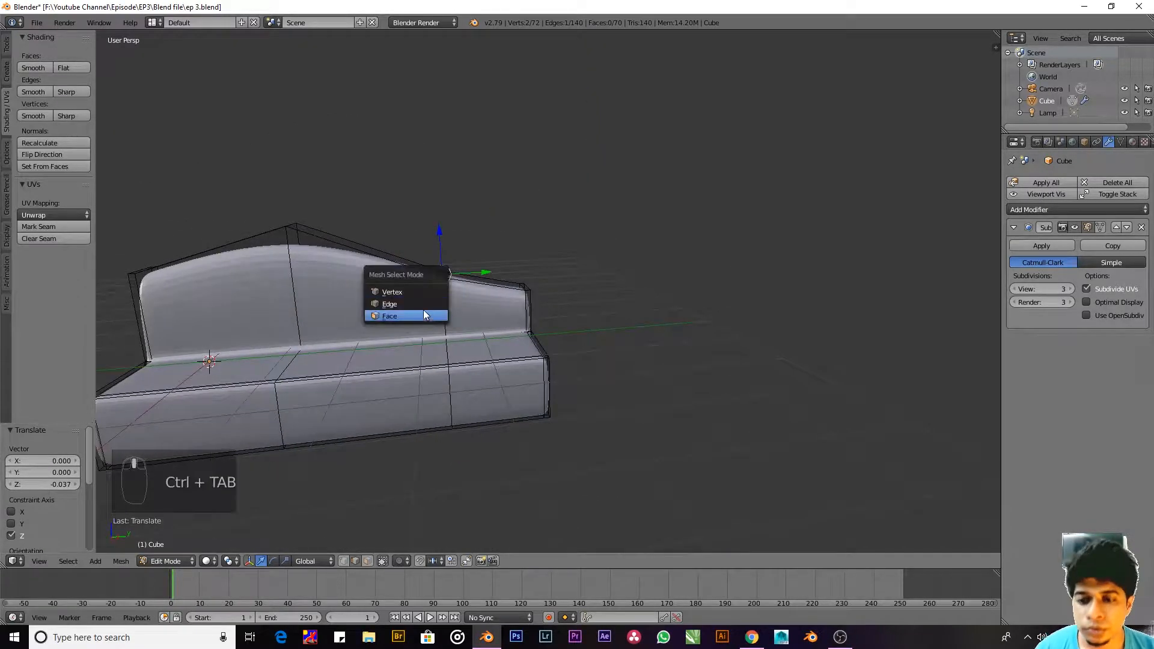
pyautogui.click(424, 316)
pyautogui.press('a')
pyautogui.press('a')
pyautogui.press('a')
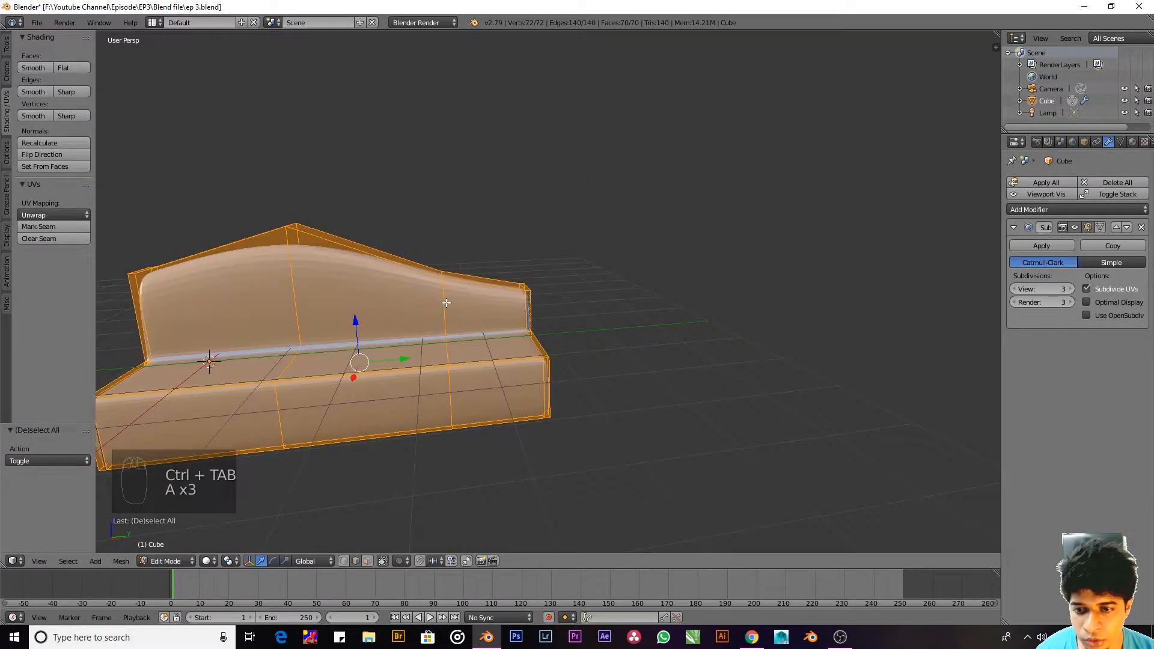
pyautogui.press('a')
pyautogui.keyDown('alt'); pyautogui.rightClick(445, 309); pyautogui.keyUp('alt')
pyautogui.moveTo(446, 310); pyautogui.dragTo(562, 370, button='middle')
pyautogui.press('g')
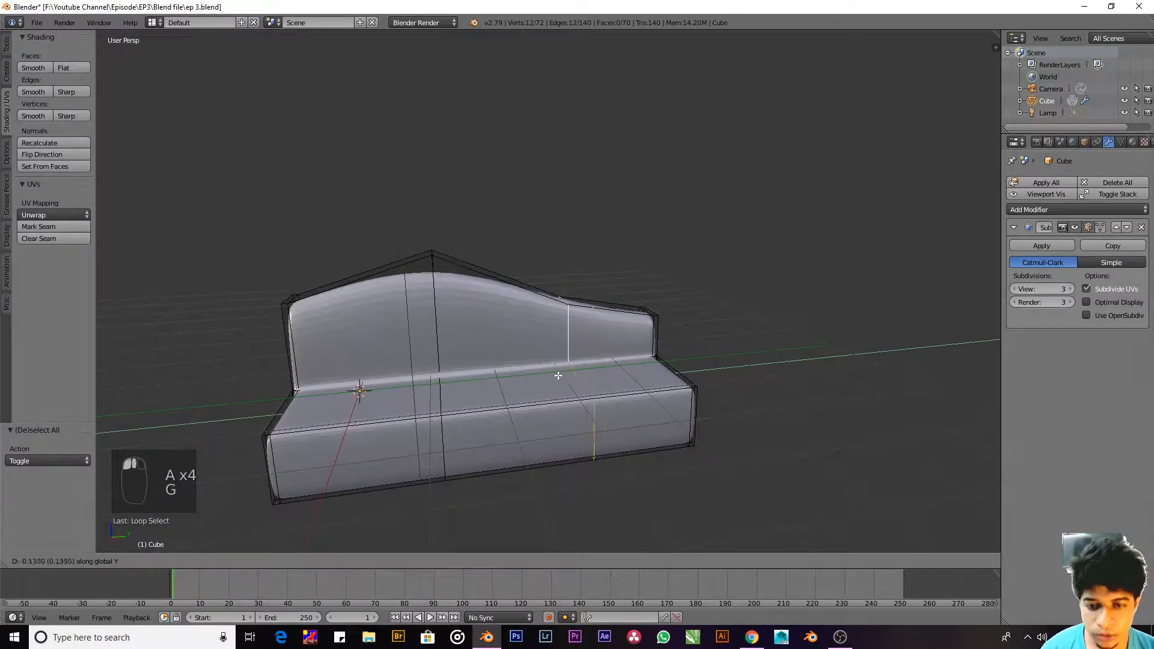
pyautogui.click(532, 363)
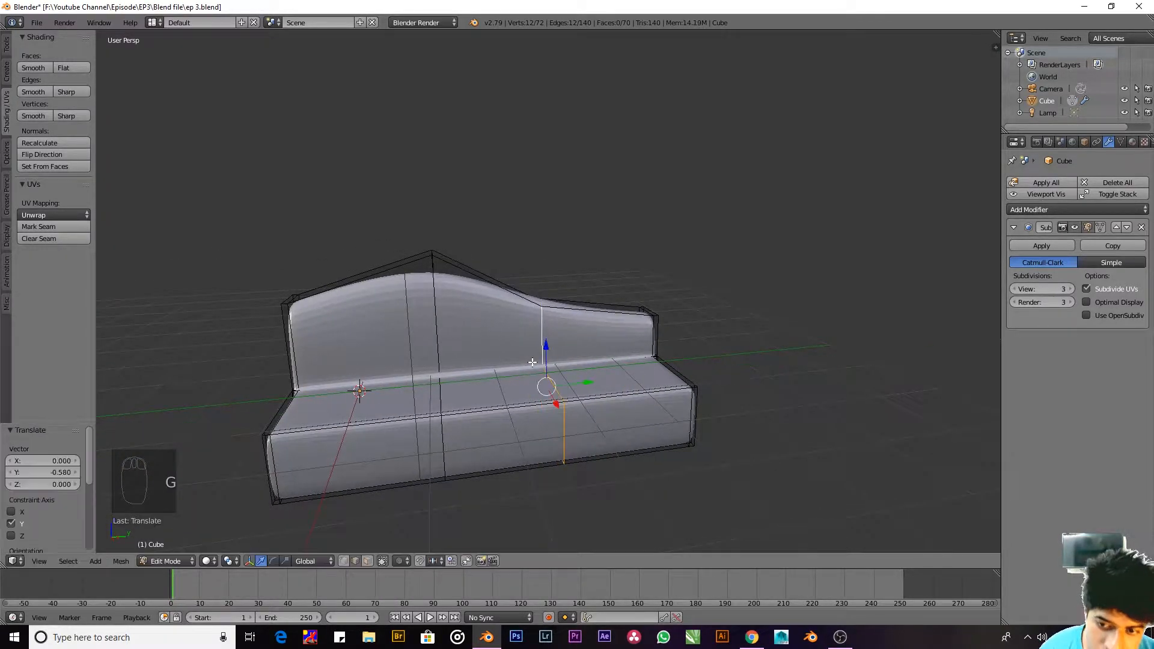
# Step: Switch to face selection and select the upper rear face at the backrest's low end
pyautogui.press('Tab')
pyautogui.moveTo(521, 351); pyautogui.dragTo(389, 334, button='middle')
pyautogui.press('Tab')
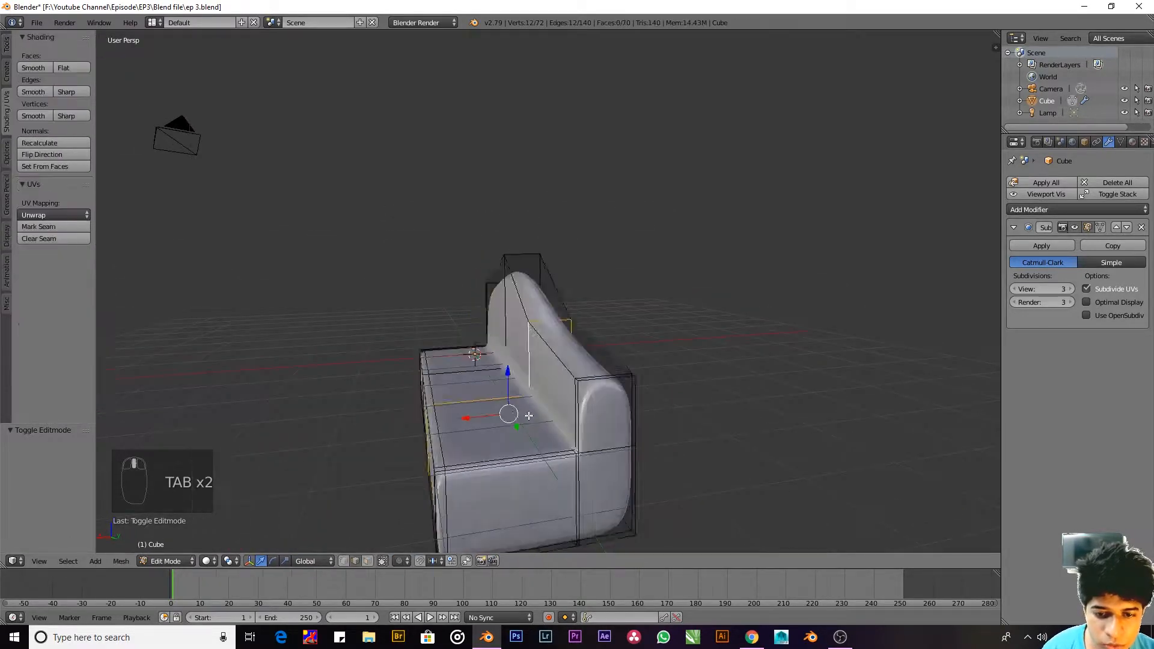
pyautogui.moveTo(529, 417); pyautogui.dragTo(456, 407, button='middle')
pyautogui.hotkey('ctrl', 'Tab')
pyautogui.click(430, 421)
pyautogui.rightClick(550, 362)
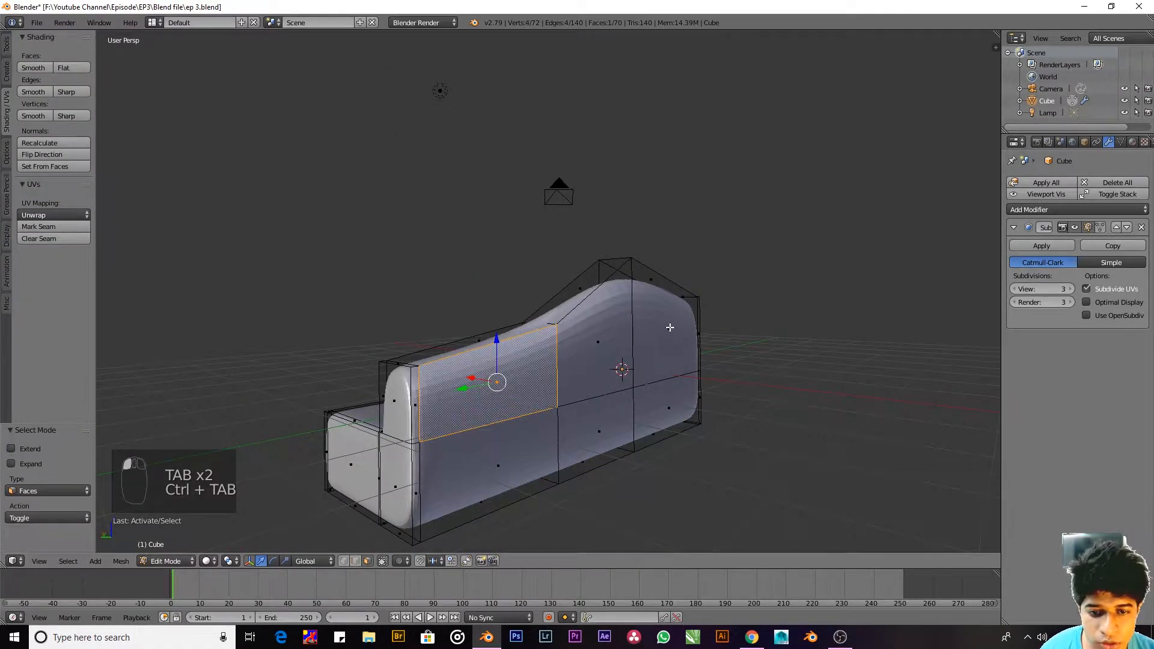
# Step: Add the other five large faces on the sofa's rear to the selection one by one
pyautogui.press('a')
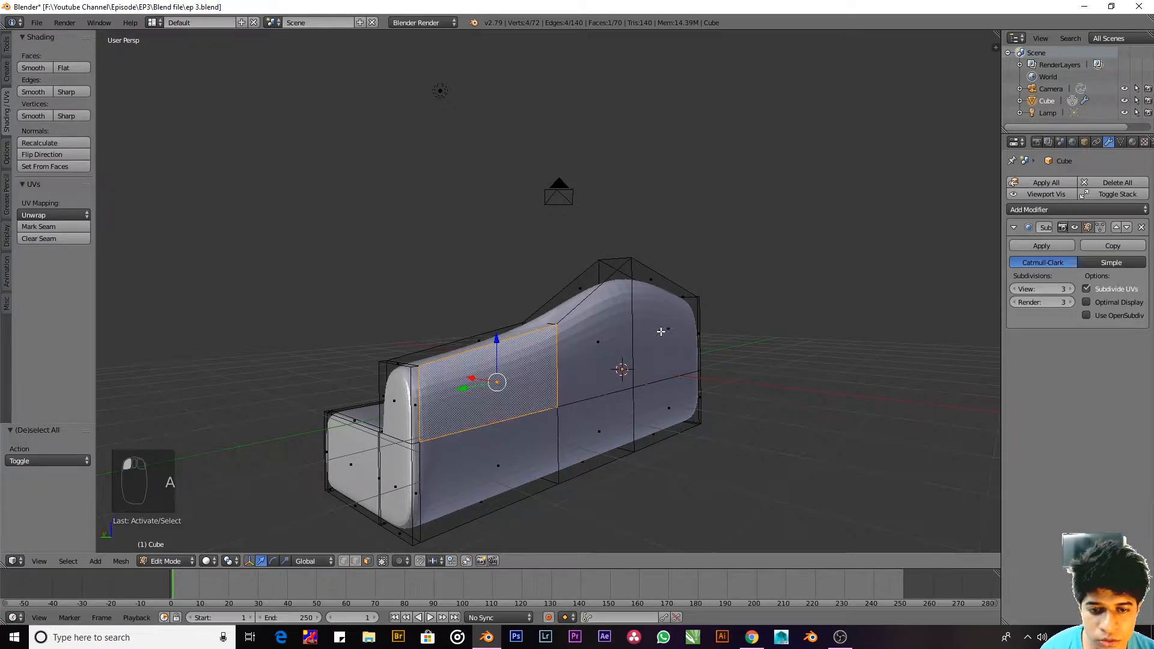
pyautogui.keyDown('shift'); pyautogui.rightClick(595, 359); pyautogui.keyUp('shift')
pyautogui.keyDown('shift'); pyautogui.rightClick(667, 337); pyautogui.keyUp('shift')
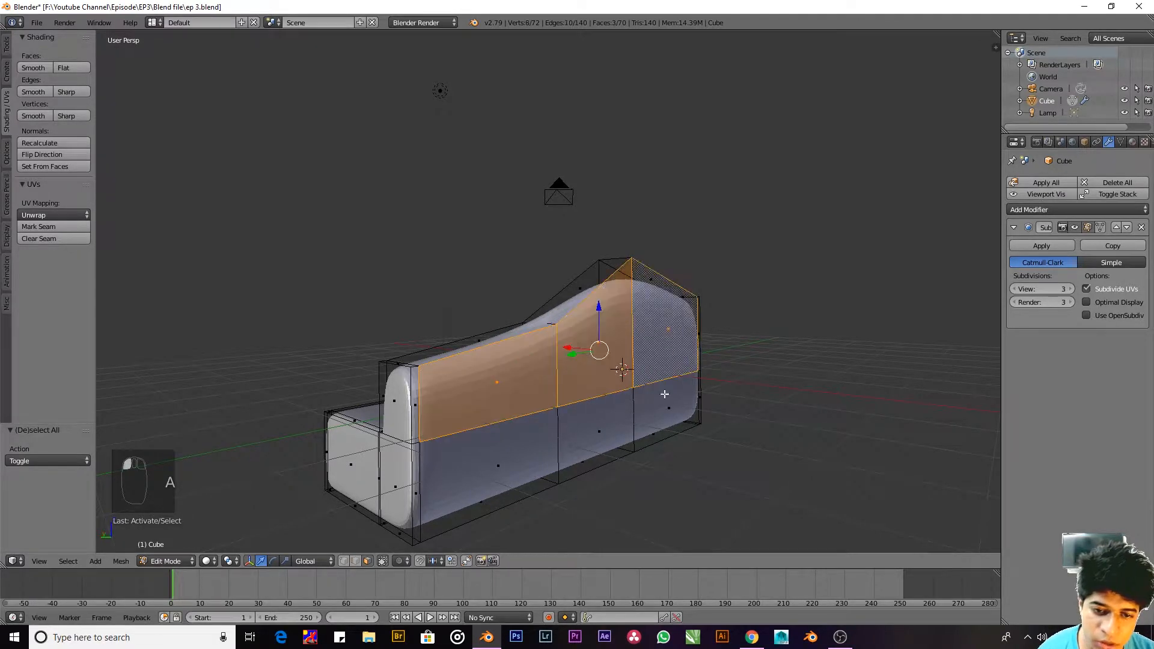
pyautogui.keyDown('shift'); pyautogui.rightClick(661, 408); pyautogui.keyUp('shift')
pyautogui.keyDown('shift'); pyautogui.rightClick(599, 432); pyautogui.keyUp('shift')
pyautogui.keyDown('shift'); pyautogui.rightClick(493, 457); pyautogui.keyUp('shift')
# Step: Select the six large rear faces with Pick Shortest Path, starting from the upper face at the low end
pyautogui.rightClick(468, 395)
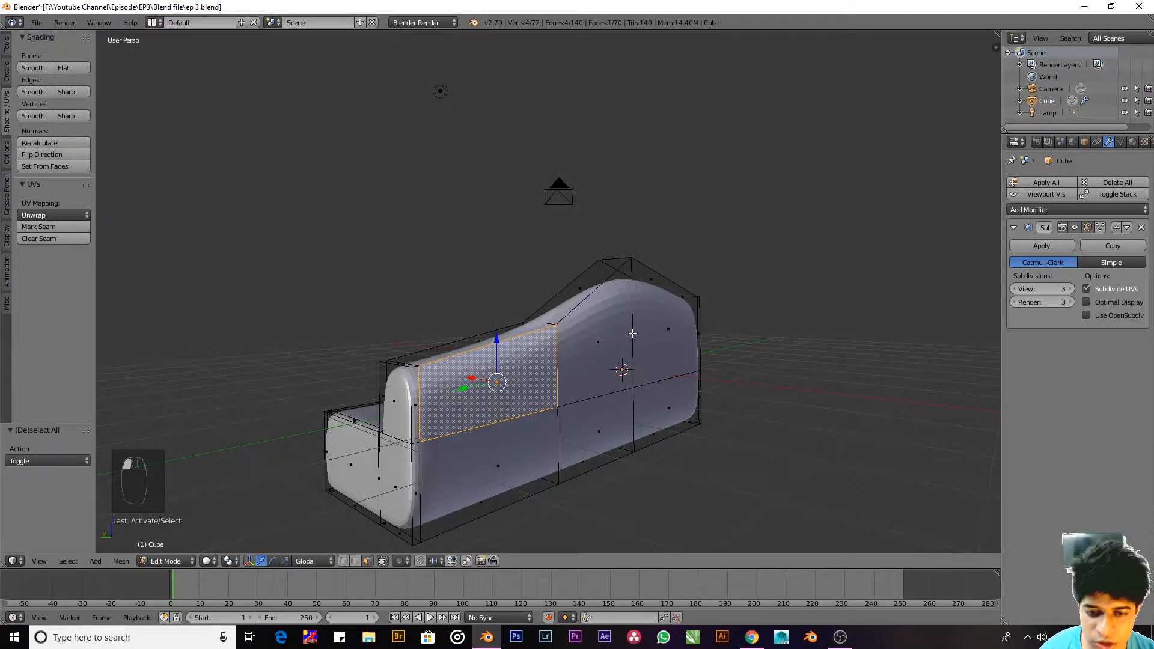
pyautogui.keyDown('ctrl'); pyautogui.rightClick(655, 339); pyautogui.keyUp('ctrl')
pyautogui.keyDown('ctrl'); pyautogui.rightClick(642, 402); pyautogui.keyUp('ctrl')
pyautogui.keyDown('ctrl'); pyautogui.rightClick(506, 435); pyautogui.keyUp('ctrl')
# Step: Try to move the six selected rear faces along X
pyautogui.moveTo(506, 435); pyautogui.dragTo(549, 440, button='middle')
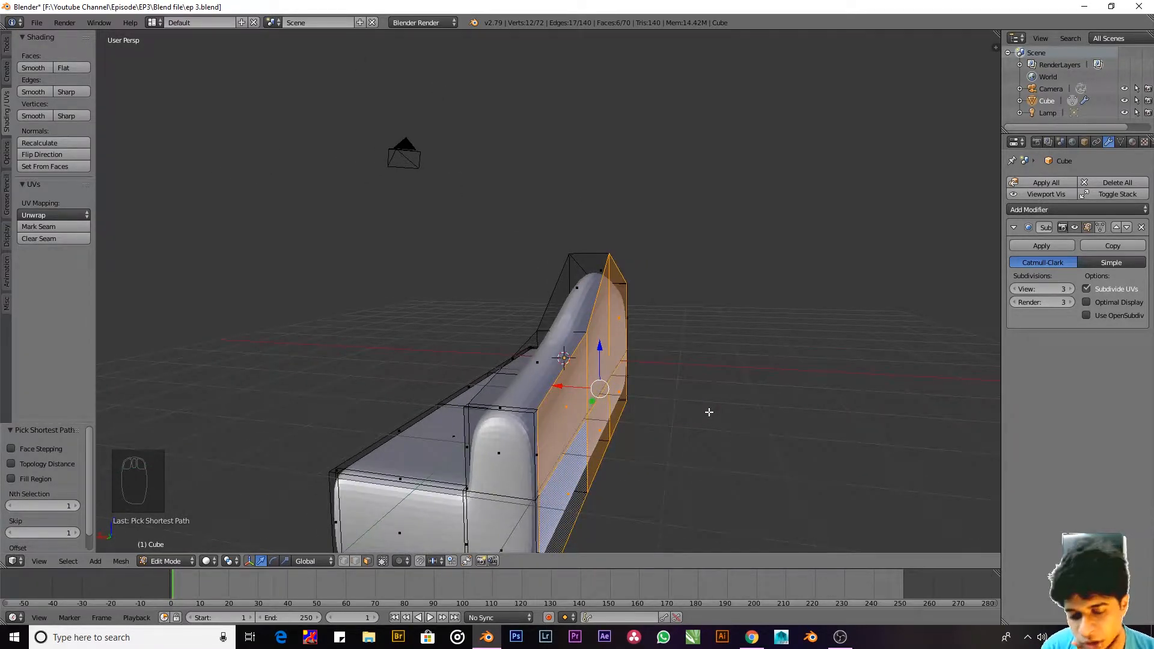
pyautogui.moveTo(709, 412); pyautogui.dragTo(723, 365, button='middle')
pyautogui.press('g')
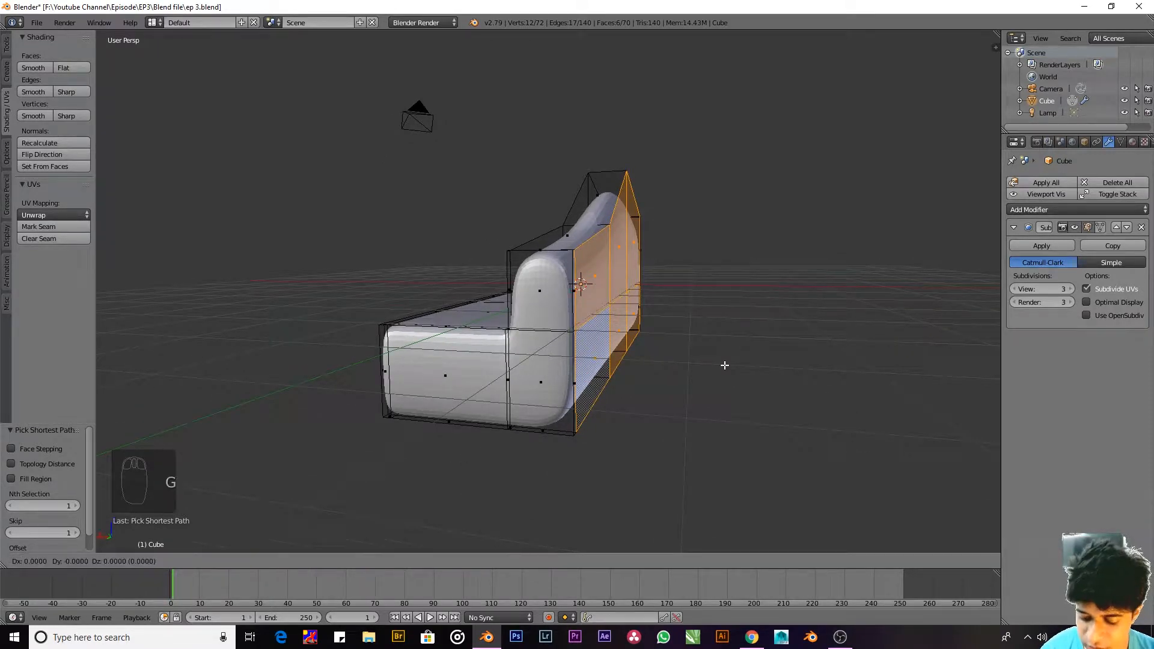
pyautogui.press('x')
pyautogui.rightClick(717, 367)
# Step: Add the two narrow rear faces at the sofa's low end to the selection
pyautogui.moveTo(717, 367); pyautogui.dragTo(613, 402, button='middle')
pyautogui.scroll(2, 427, 281)
pyautogui.keyDown('alt'); pyautogui.keyDown('shift'); pyautogui.click(468, 355); pyautogui.keyUp('shift'); pyautogui.keyUp('alt')
pyautogui.hotkey('ctrl', 'z')
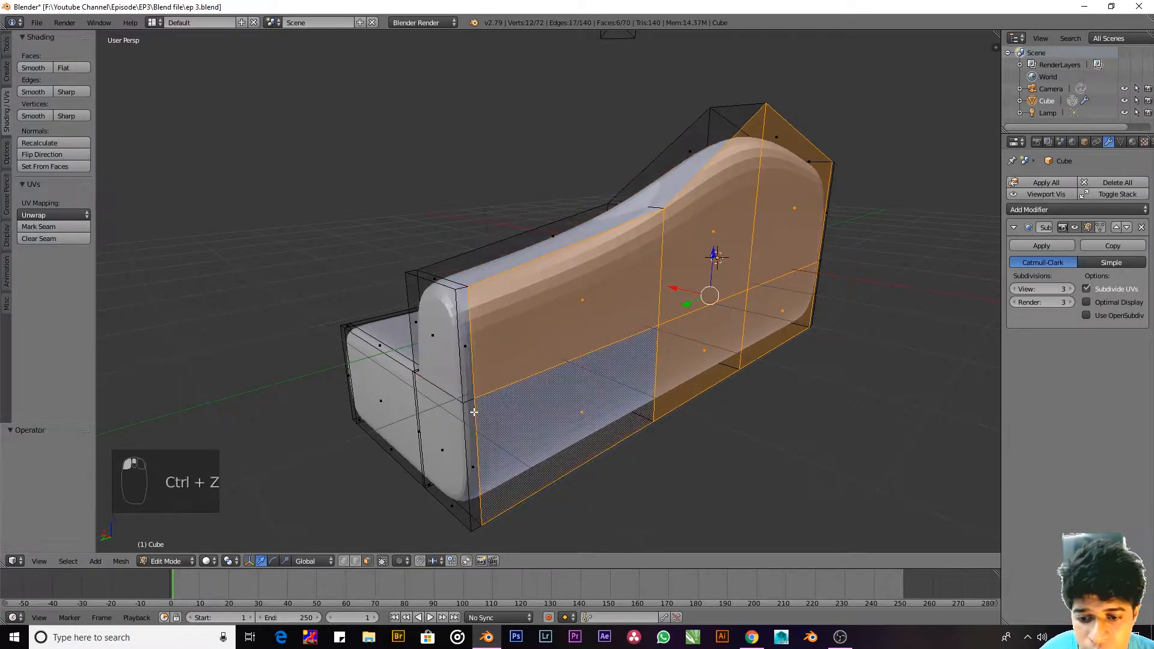
pyautogui.keyDown('shift'); pyautogui.click(466, 340); pyautogui.keyUp('shift')
pyautogui.keyDown('shift'); pyautogui.click(472, 463); pyautogui.keyUp('shift')
# Step: Add the two narrow rear faces at the sofa's taller end to the selection
pyautogui.scroll(-2, 686, 366)
pyautogui.moveTo(830, 305); pyautogui.dragTo(692, 325, button='middle')
pyautogui.scroll(-2, 890, 331)
pyautogui.moveTo(890, 330); pyautogui.dragTo(691, 295, button='middle')
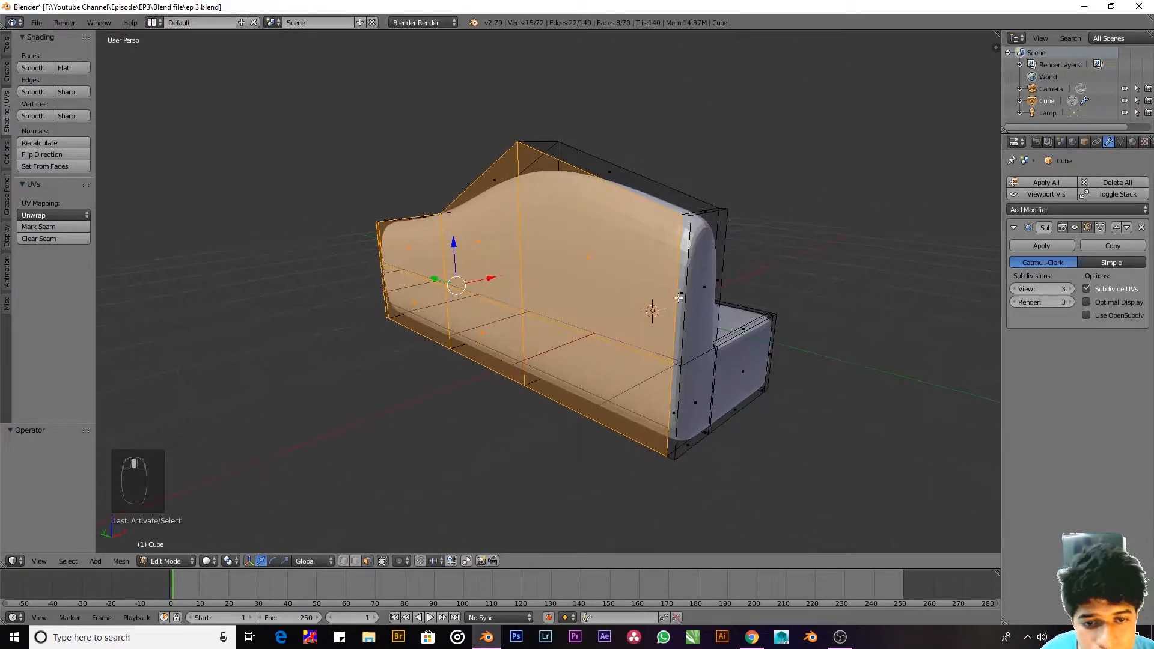
pyautogui.keyDown('shift'); pyautogui.click(679, 282); pyautogui.keyUp('shift')
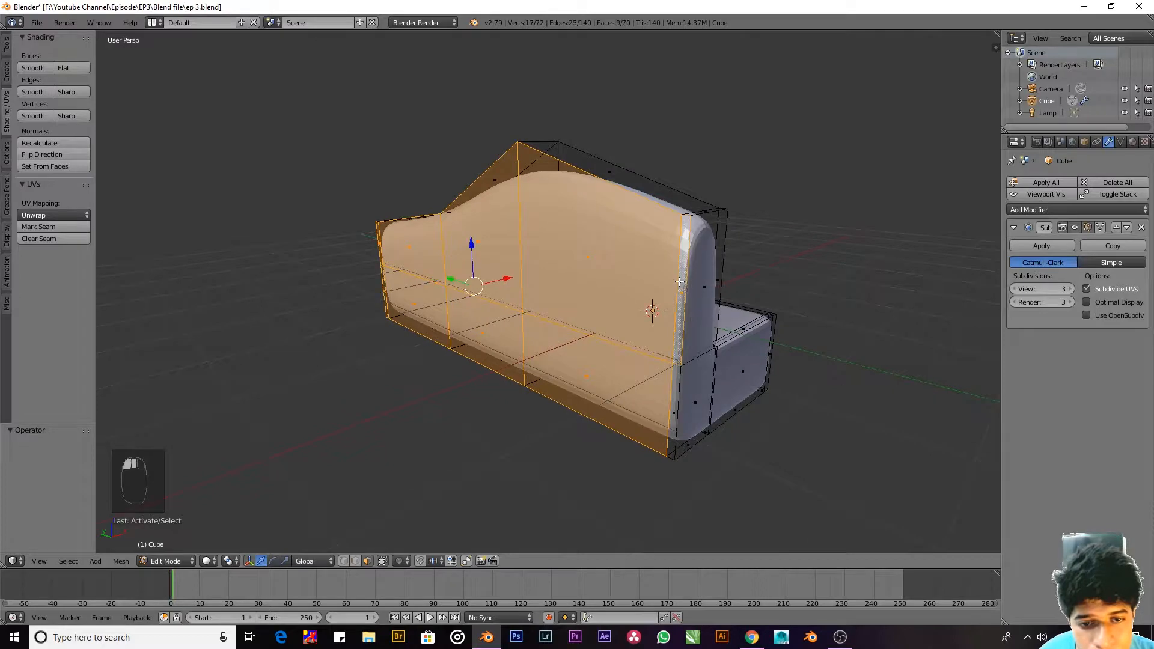
pyautogui.keyDown('shift'); pyautogui.click(676, 397); pyautogui.keyUp('shift')
pyautogui.moveTo(677, 397)
pyautogui.mouseDown(button='middle')
pyautogui.moveTo(661, 360)
pyautogui.moveTo(673, 381)
pyautogui.mouseUp(button='middle')
pyautogui.press('g')
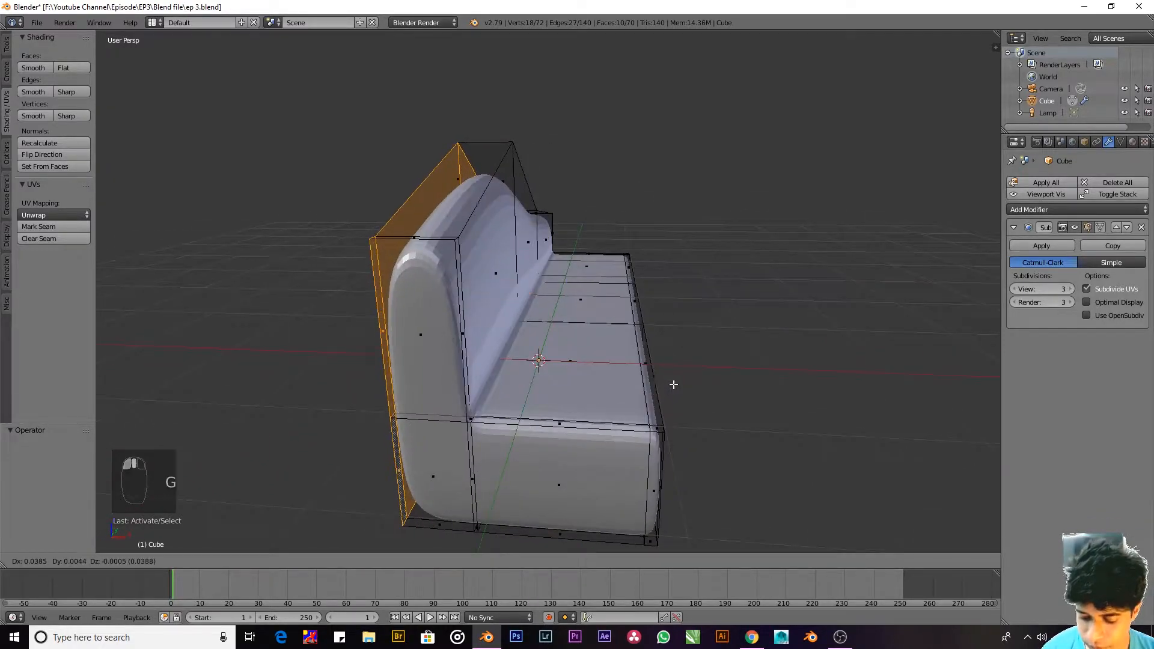
pyautogui.rightClick(686, 394)
# Step: Move the selected rear faces along X toward the seat to make the backrest slightly thinner
pyautogui.moveTo(397, 466)
pyautogui.mouseDown(button='middle')
pyautogui.moveTo(409, 457)
pyautogui.moveTo(401, 452)
pyautogui.mouseUp(button='middle')
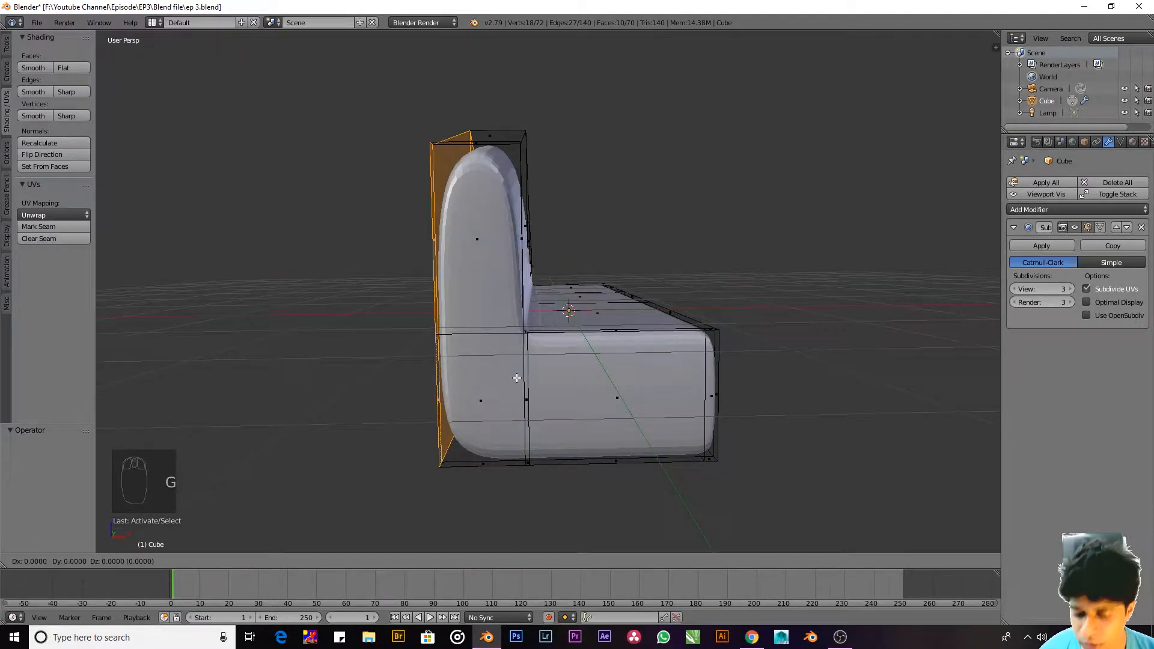
pyautogui.press('g')
pyautogui.press('x')
pyautogui.click(530, 377)
# Step: Select all of the sofa's bottom faces in a front orthographic wireframe view and raise them about 0.6 along Z
pyautogui.moveTo(530, 377); pyautogui.dragTo(524, 327, button='middle')
pyautogui.press('a')
pyautogui.press('KP_5')
pyautogui.press('KP_1')
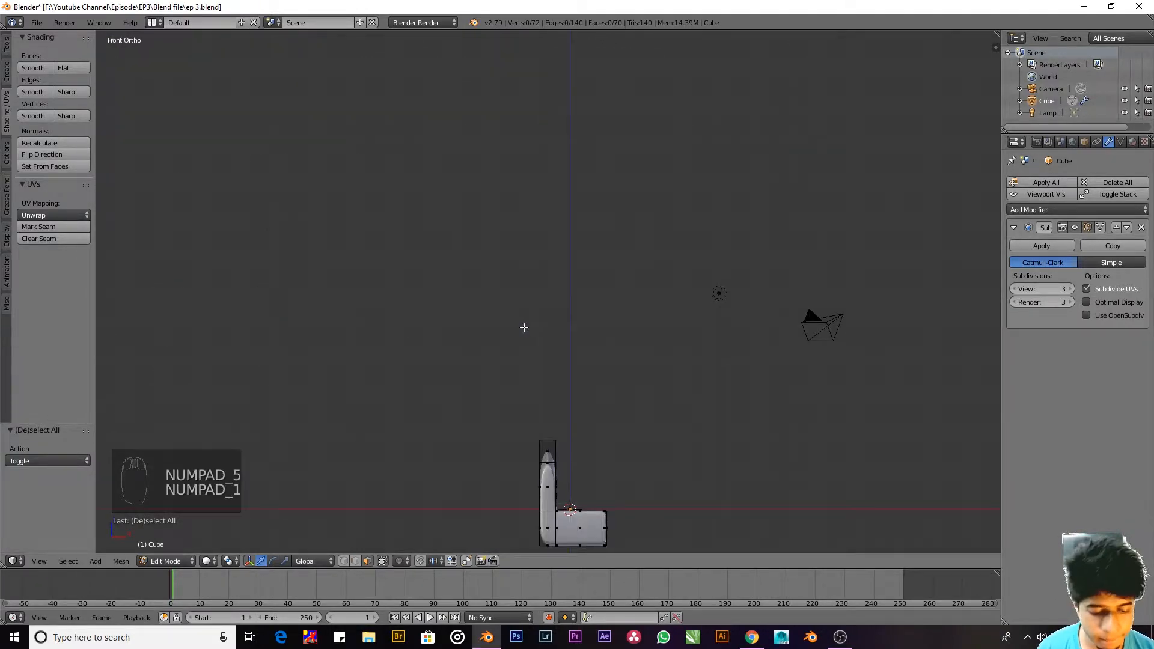
pyautogui.press('z')
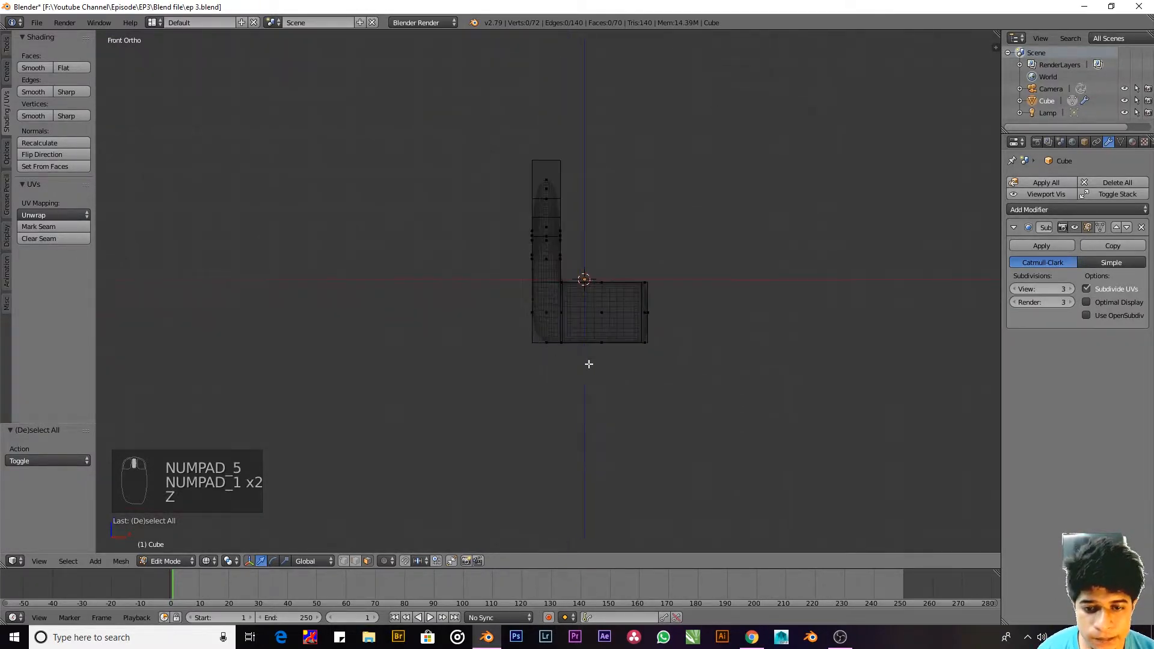
pyautogui.scroll(3, 642, 341)
pyautogui.press('b')
pyautogui.moveTo(758, 304); pyautogui.dragTo(431, 359)
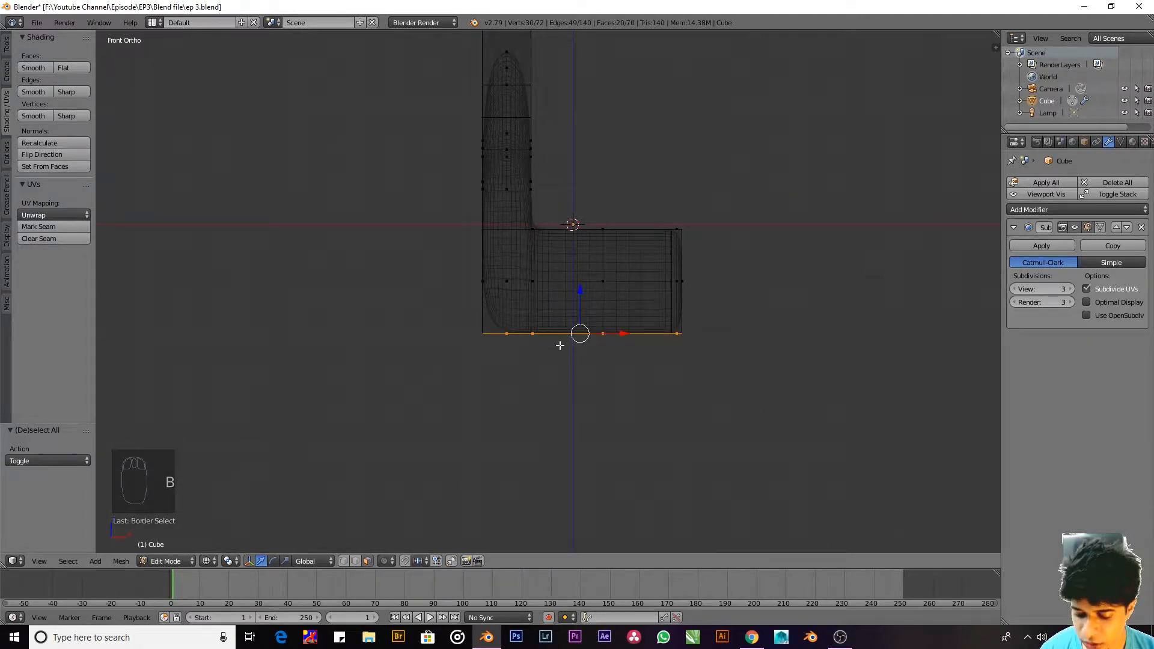
pyautogui.press('g')
pyautogui.press('z')
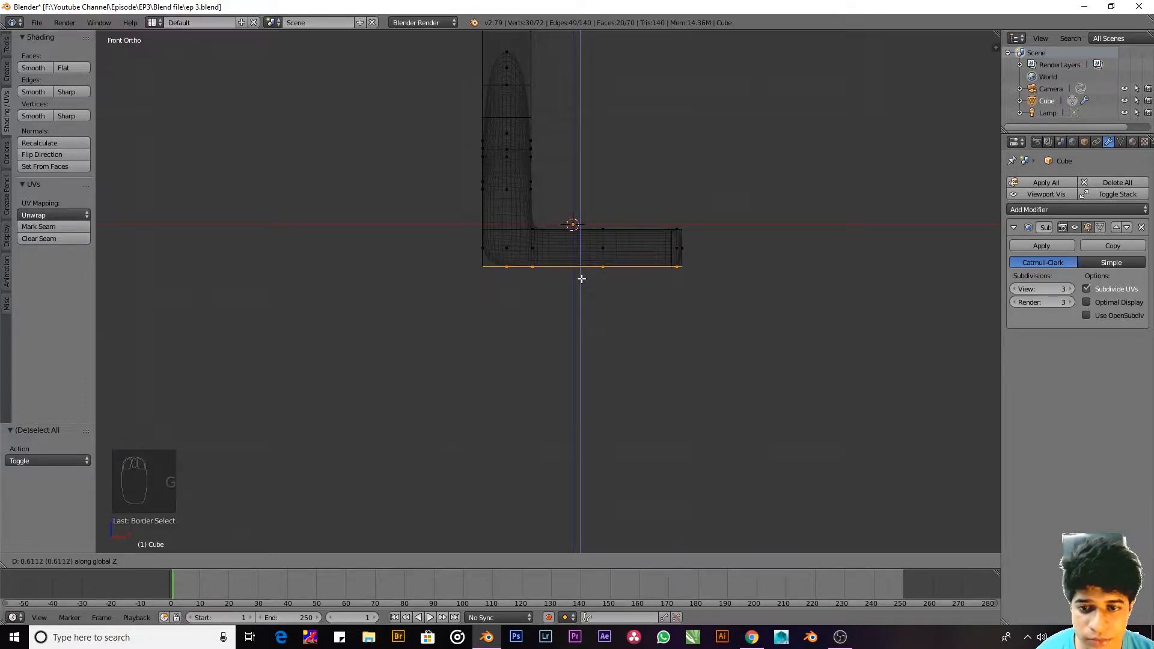
pyautogui.click(583, 277)
# Step: Return to Object Mode with a solid perspective view and apply smooth shading to the sofa
pyautogui.press('Tab')
pyautogui.moveTo(588, 271)
pyautogui.mouseDown(button='middle')
pyautogui.moveTo(690, 337)
pyautogui.moveTo(621, 359)
pyautogui.mouseUp(button='middle')
pyautogui.press('z')
pyautogui.keyDown('shift'); pyautogui.moveTo(612, 189); pyautogui.dragTo(657, 288, button='middle'); pyautogui.keyUp('shift')
pyautogui.scroll(-2, 622, 264)
pyautogui.press('KP_5')
pyautogui.scroll(-4, 673, 264)
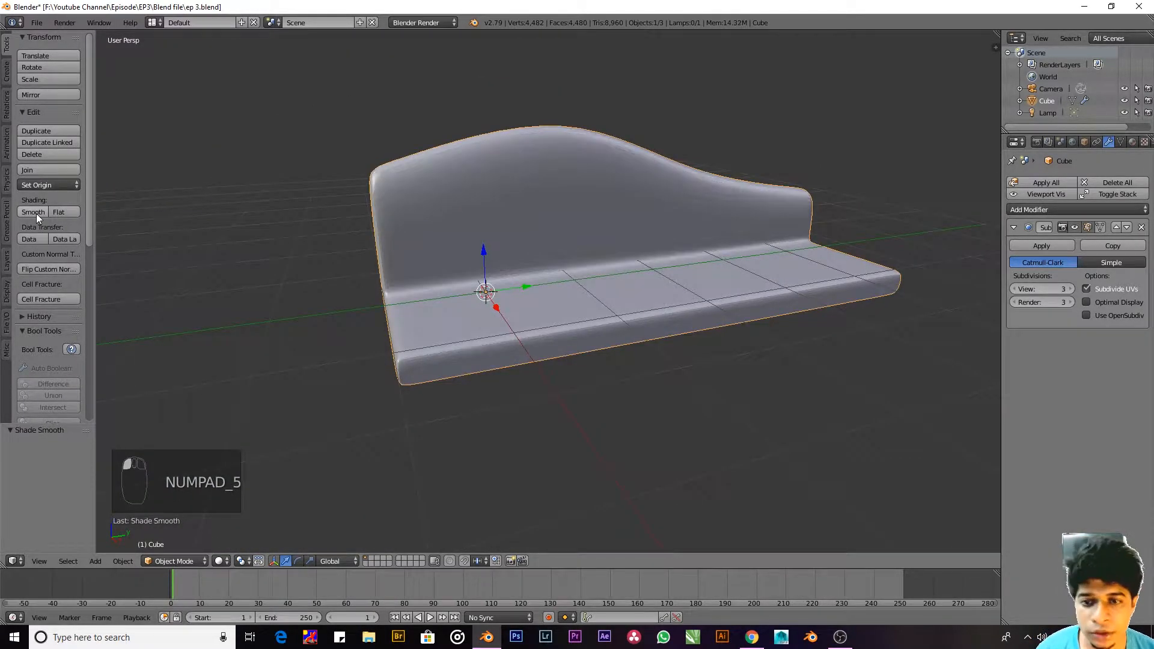
pyautogui.moveTo(505, 247); pyautogui.dragTo(642, 250, button='middle')
# Step: Select the seat's front-edge geometry in a front orthographic wireframe view and move it along X toward the backrest
pyautogui.press('Tab')
pyautogui.hotkey('ctrl', 'Tab')
pyautogui.click(632, 363)
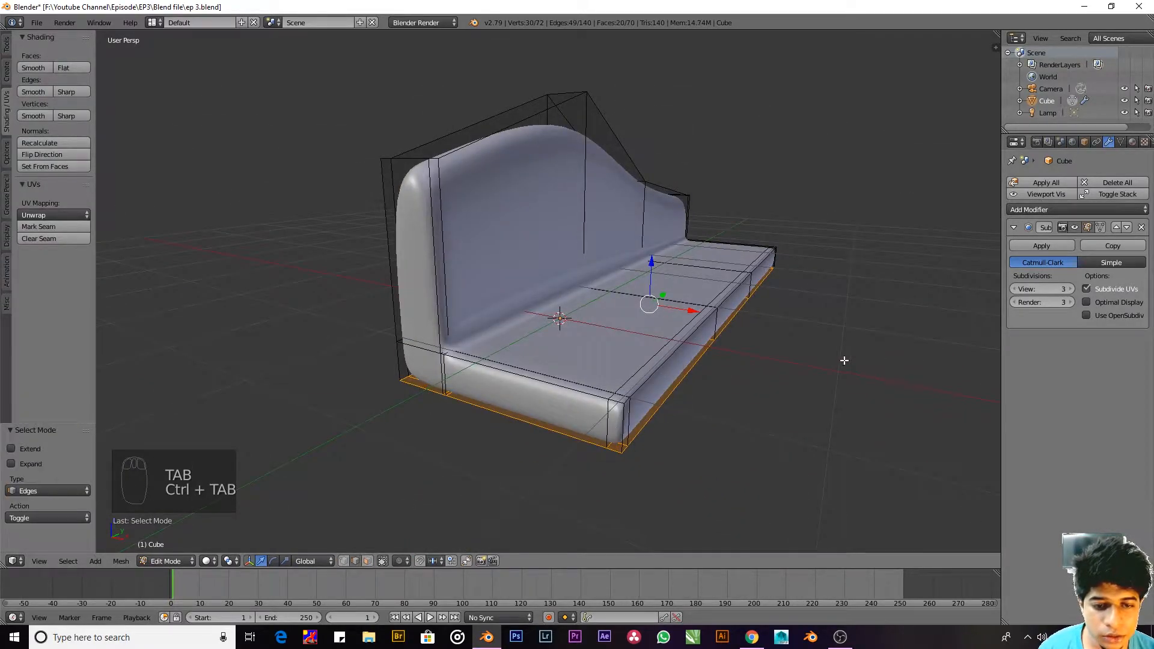
pyautogui.press('KP_5')
pyautogui.press('KP_1')
pyautogui.press('z')
pyautogui.press('a')
pyautogui.scroll(4, 668, 327)
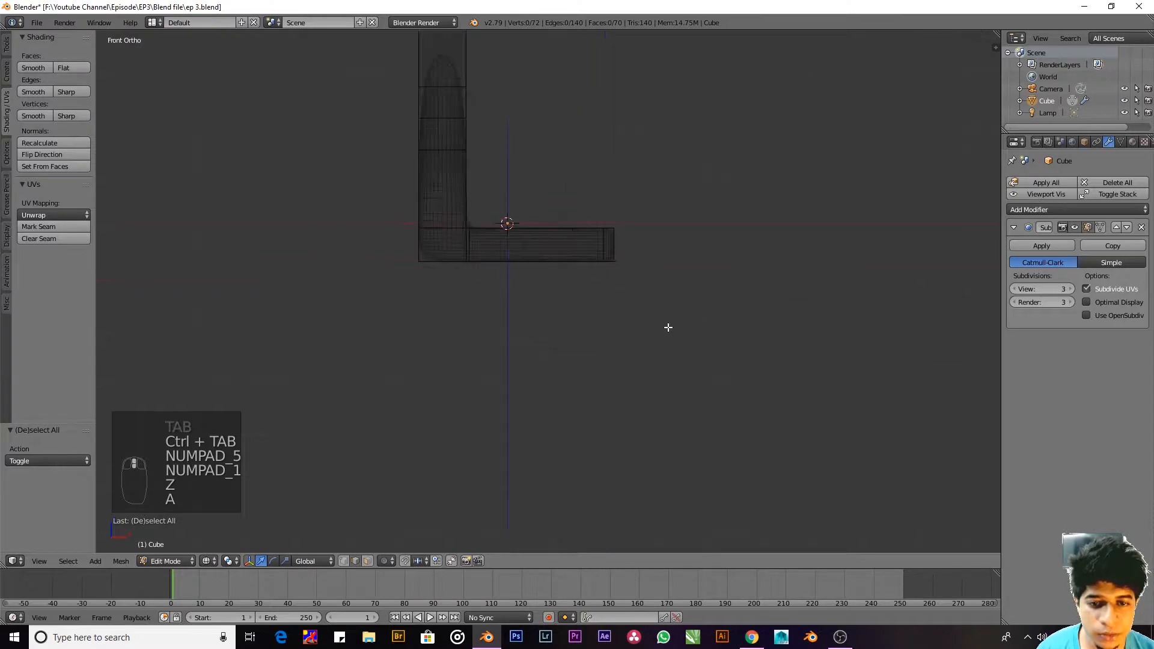
pyautogui.keyDown('shift'); pyautogui.moveTo(677, 216); pyautogui.dragTo(732, 306, button='middle'); pyautogui.keyUp('shift')
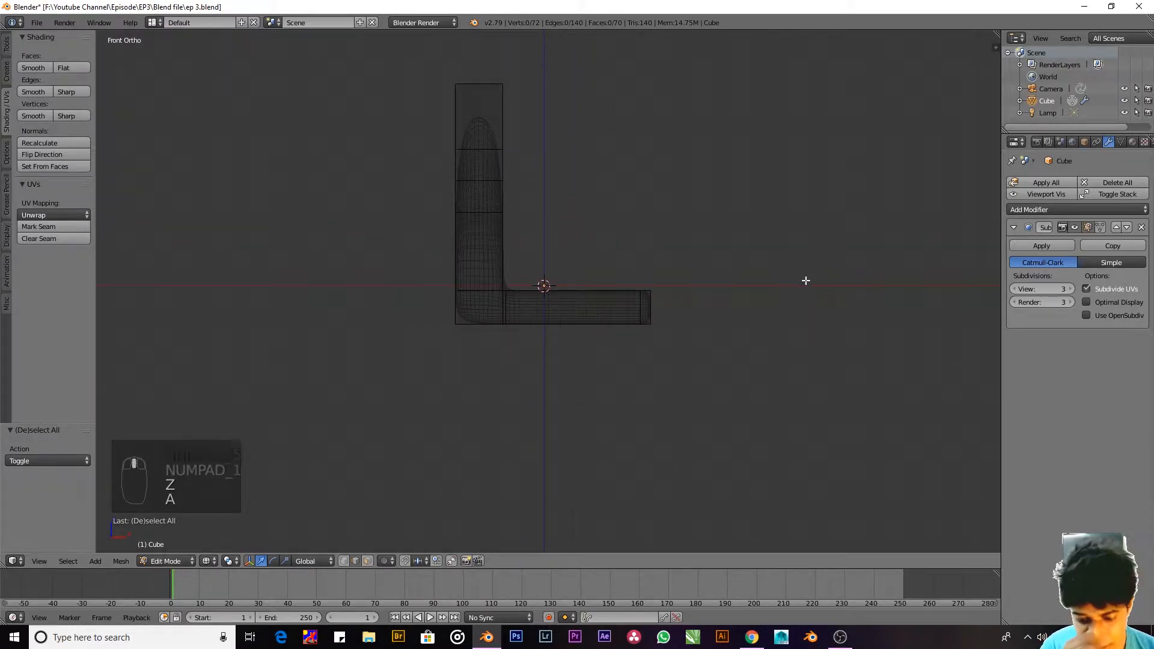
pyautogui.press('b')
pyautogui.moveTo(779, 184); pyautogui.dragTo(627, 397)
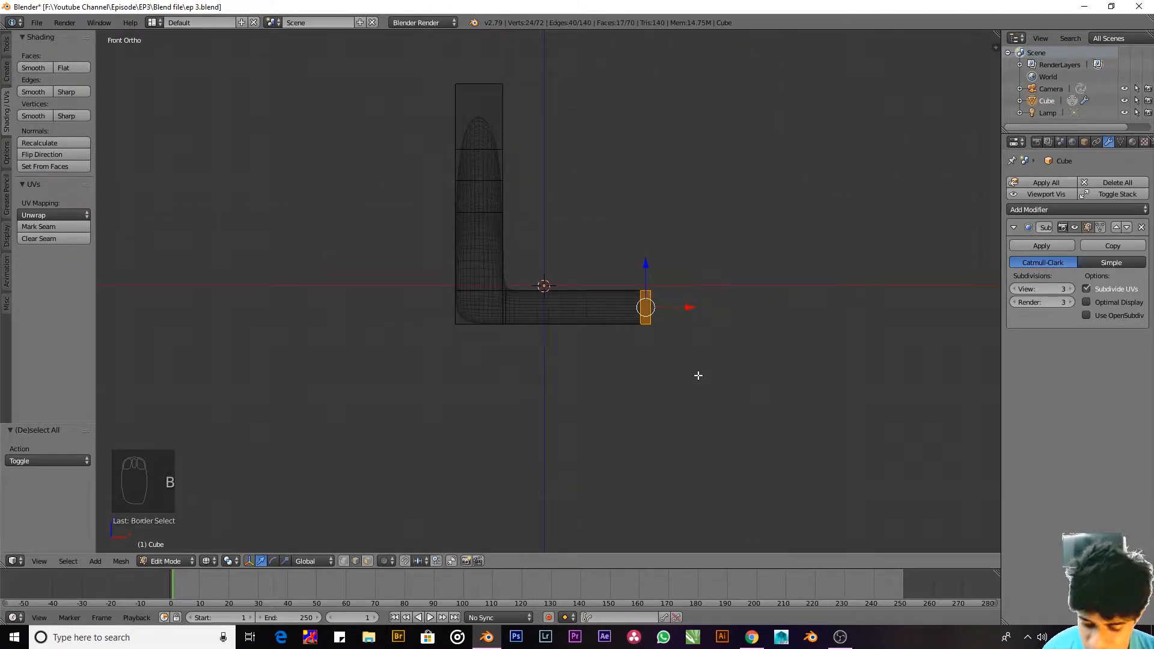
pyautogui.press('g')
pyautogui.press('x')
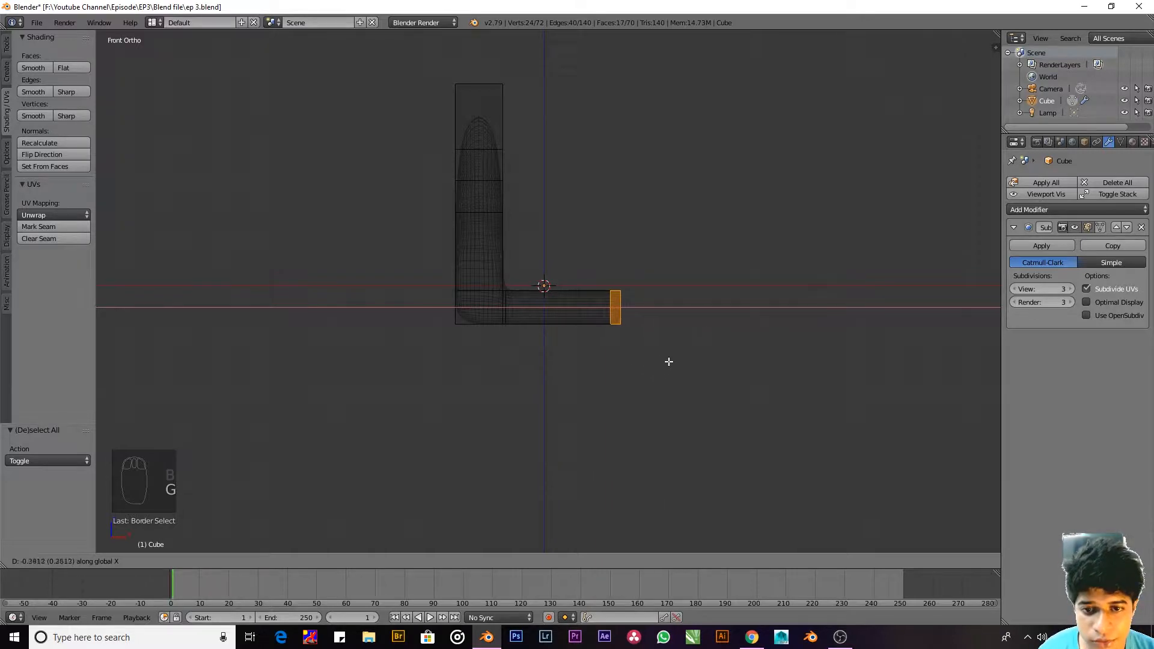
pyautogui.click(672, 361)
# Step: Return to Object Mode with solid shading and examine the shallower seat in perspective
pyautogui.press('Tab')
pyautogui.press('z')
pyautogui.moveTo(712, 323)
pyautogui.mouseDown(button='middle')
pyautogui.moveTo(568, 351)
pyautogui.moveTo(594, 355)
pyautogui.mouseUp(button='middle')
pyautogui.scroll(4, 594, 356)
pyautogui.scroll(-8, 603, 307)
pyautogui.press('KP_5')
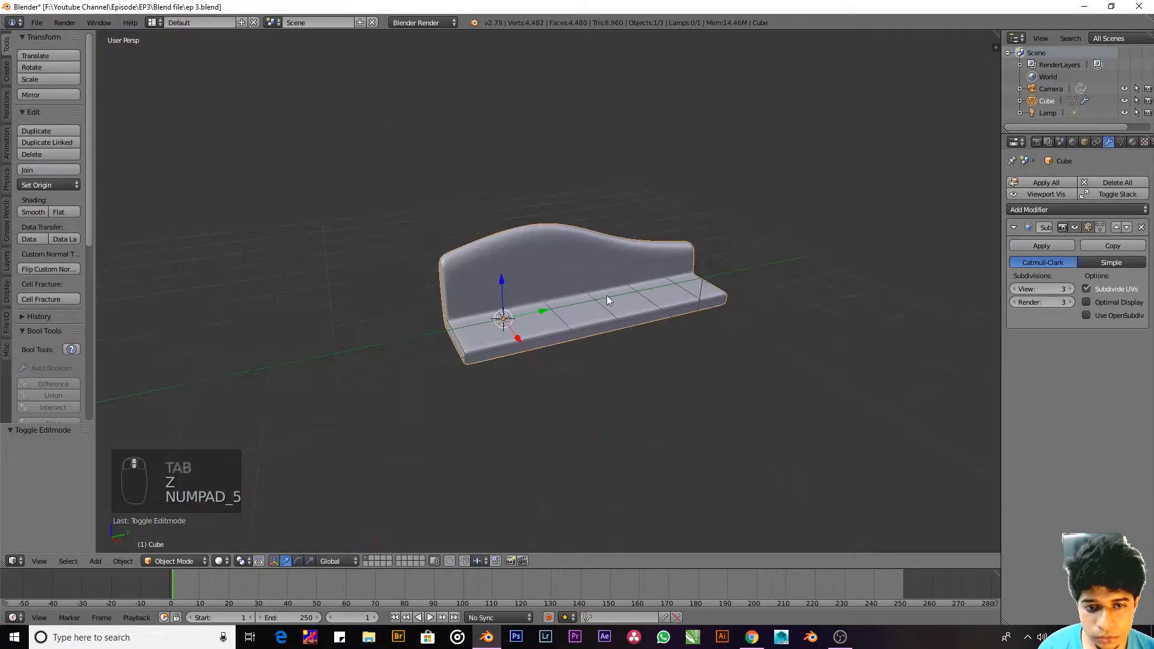
pyautogui.moveTo(608, 299); pyautogui.dragTo(572, 326, button='middle')
pyautogui.scroll(3, 573, 326)
pyautogui.keyDown('shift'); pyautogui.moveTo(410, 338); pyautogui.dragTo(542, 265, button='middle'); pyautogui.keyUp('shift')
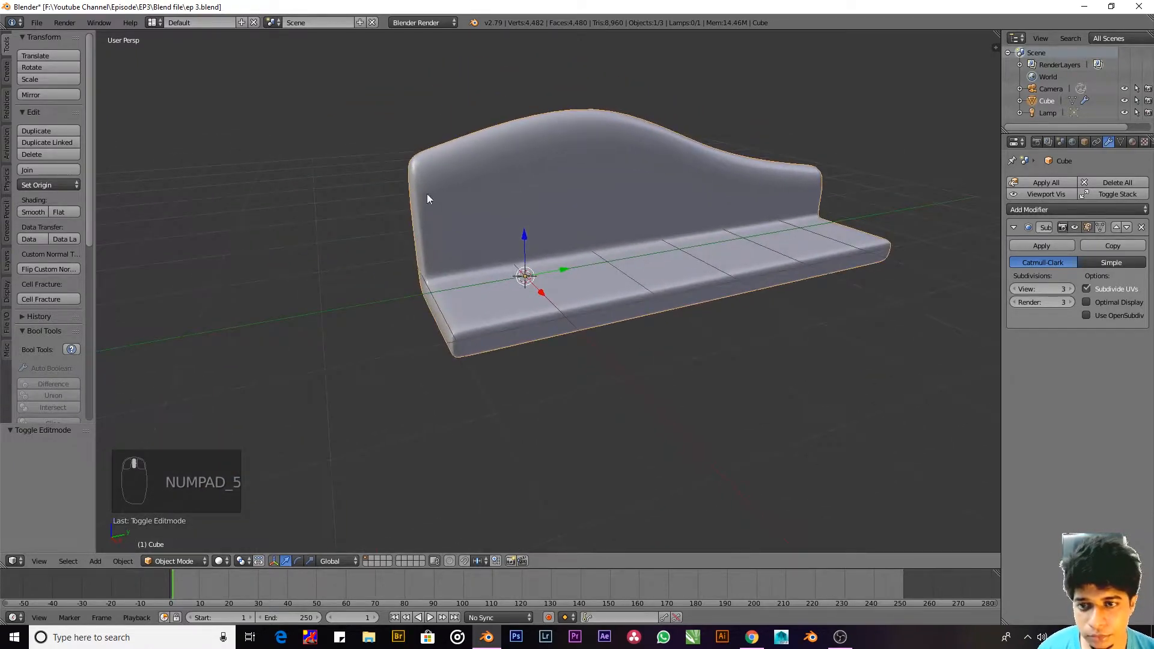
# Step: In face select mode, lower the small top face at the backrest's tall end by 0.19 along Z and rotate it
pyautogui.hotkey('ctrl', 'Tab')
pyautogui.hotkey('ctrl', 'Tab')
pyautogui.press('Tab')
pyautogui.press('Tab')
pyautogui.hotkey('ctrl', 'Tab')
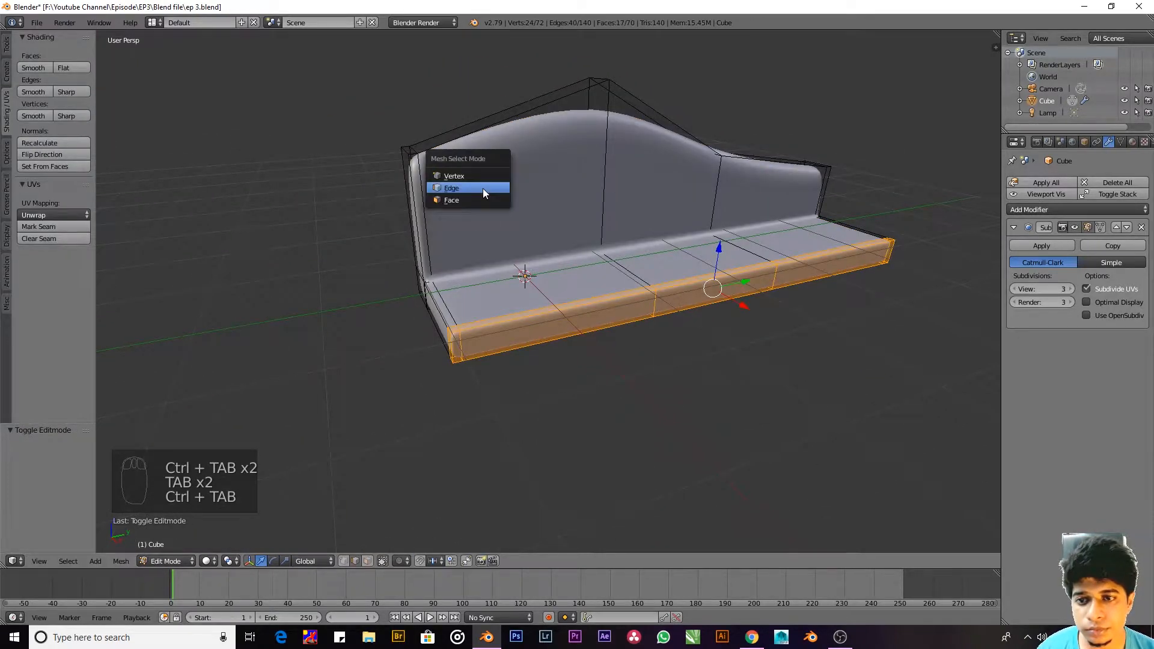
pyautogui.hotkey('ctrl', 'Tab')
pyautogui.rightClick(407, 151)
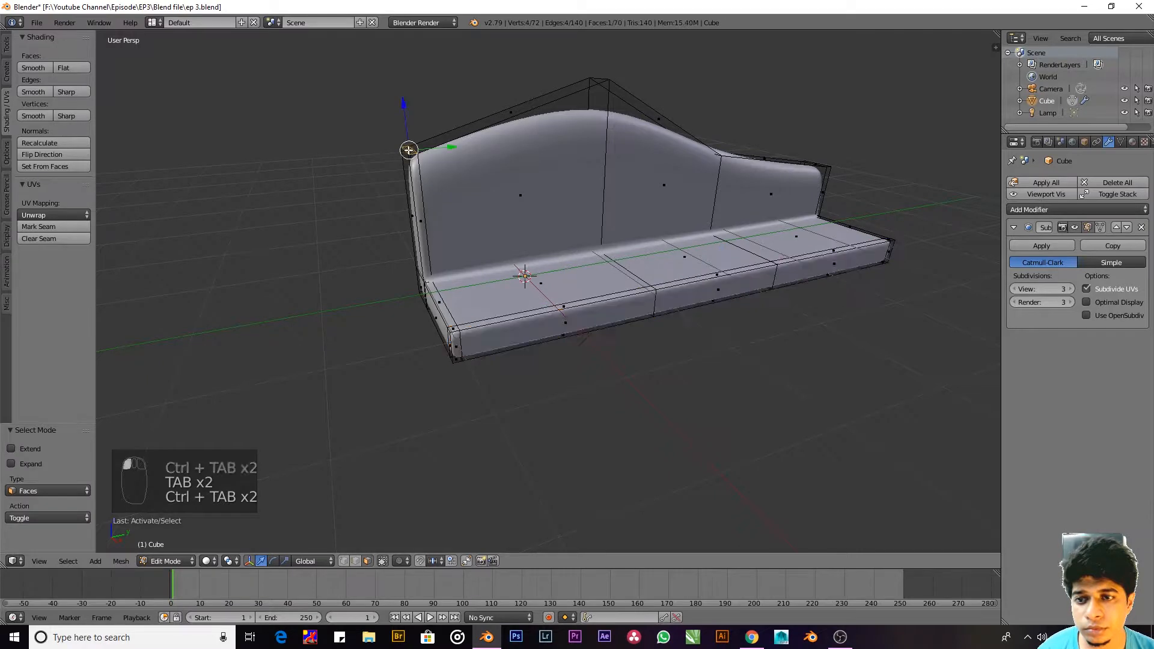
pyautogui.press('g')
pyautogui.press('z')
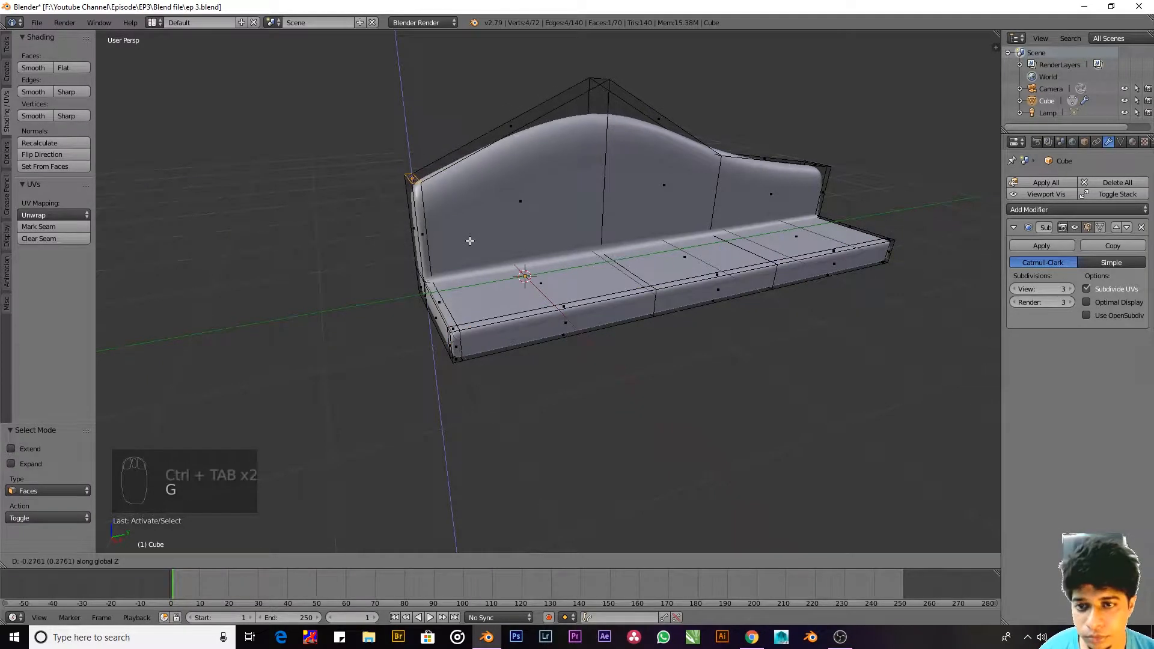
pyautogui.click(510, 193)
pyautogui.press('r')
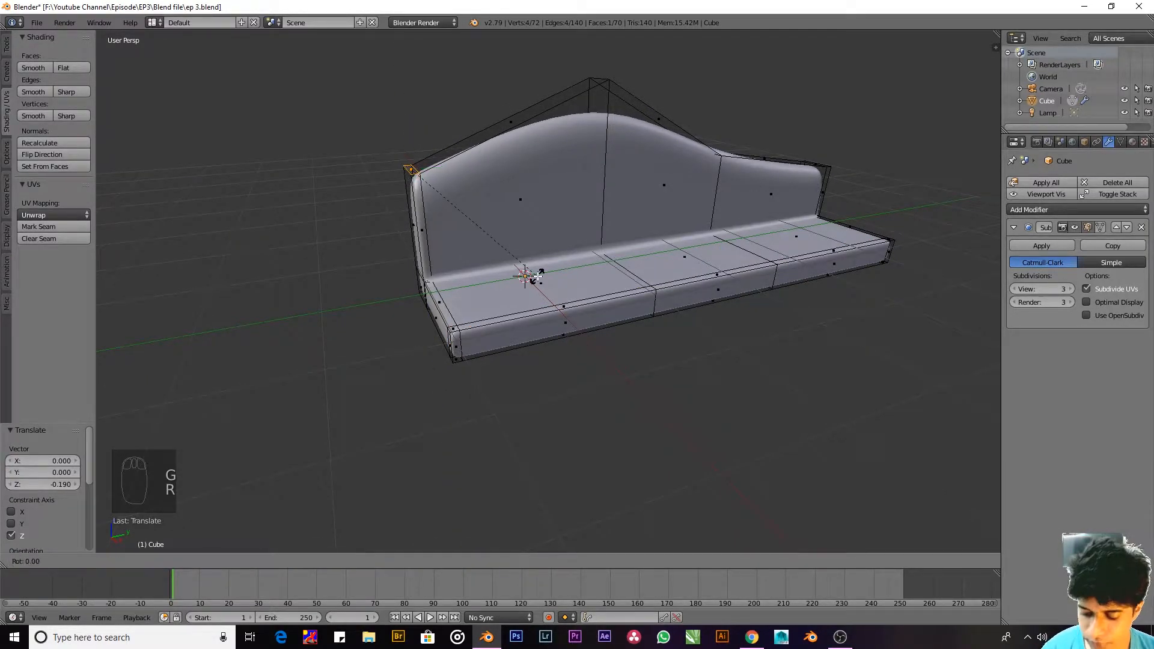
pyautogui.click(544, 173)
# Step: Examine the reshaped sofa in Object Mode from the front and from its end
pyautogui.press('Tab')
pyautogui.moveTo(571, 303); pyautogui.dragTo(689, 295, button='middle')
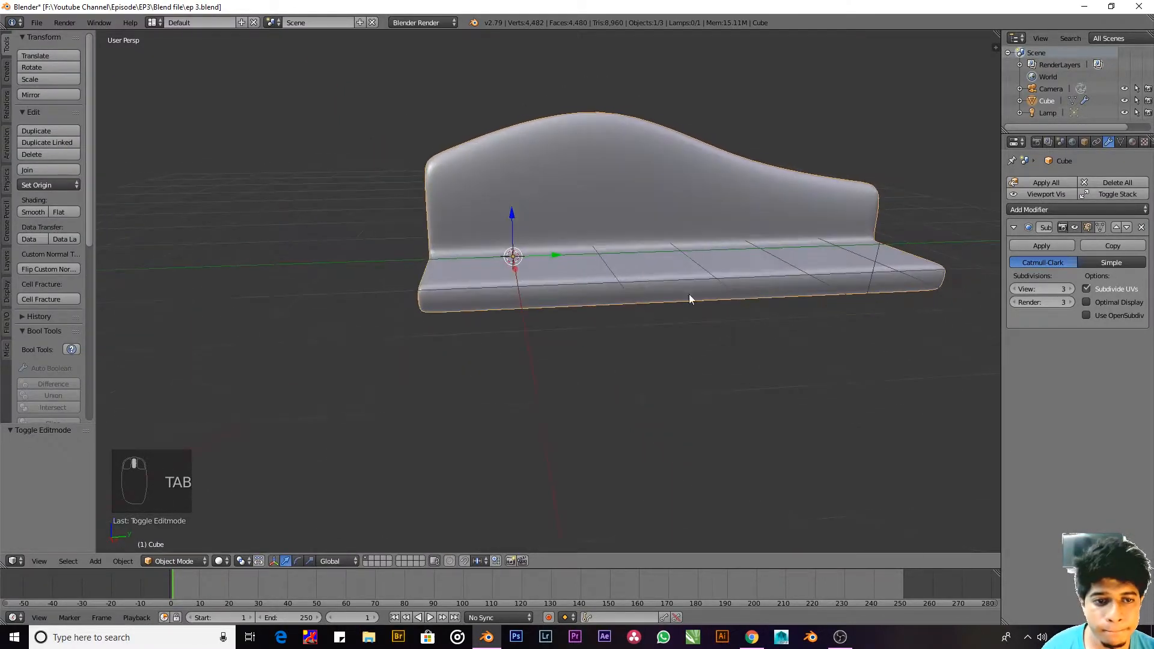
pyautogui.keyDown('shift'); pyautogui.moveTo(806, 250); pyautogui.dragTo(585, 349, button='middle'); pyautogui.keyUp('shift')
pyautogui.scroll(-3, 628, 337)
pyautogui.scroll(3, 585, 348)
pyautogui.moveTo(590, 269); pyautogui.dragTo(688, 270, button='middle')
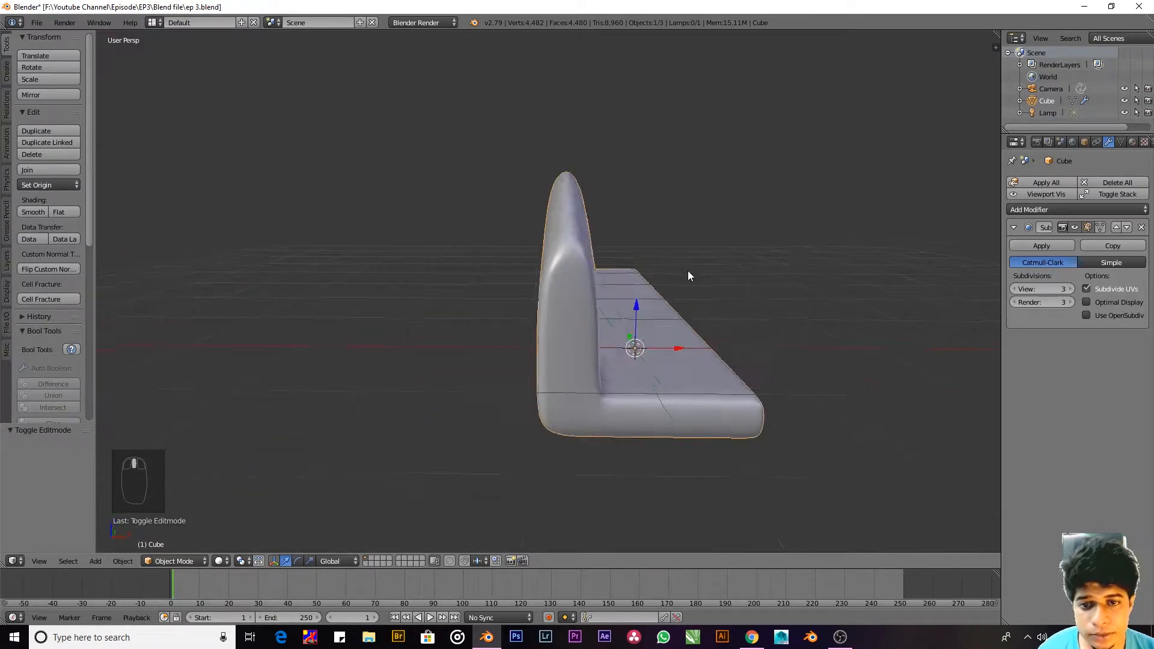
pyautogui.scroll(2, 688, 270)
# Step: Add one loop cut around the upper backrest and slide it close to the top edge
pyautogui.press('Tab')
pyautogui.press('Tab')
pyautogui.press('Tab')
pyautogui.press('a')
pyautogui.press('a')
pyautogui.press('a')
pyautogui.press('a')
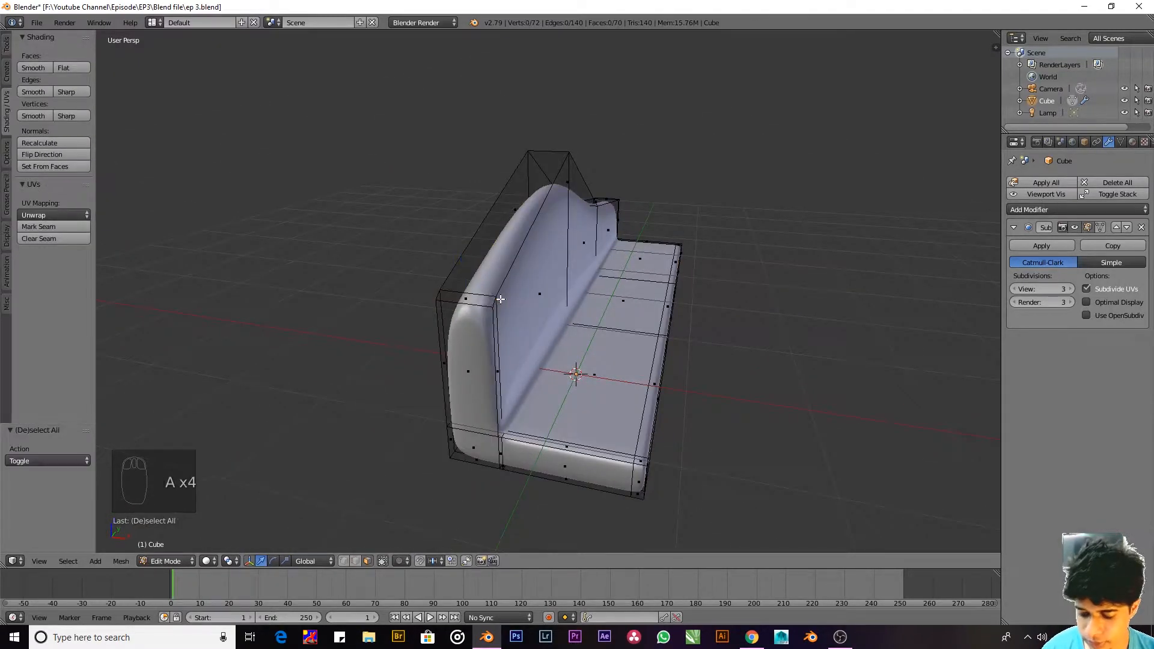
pyautogui.hotkey('ctrl', 'r')
pyautogui.click(478, 322)
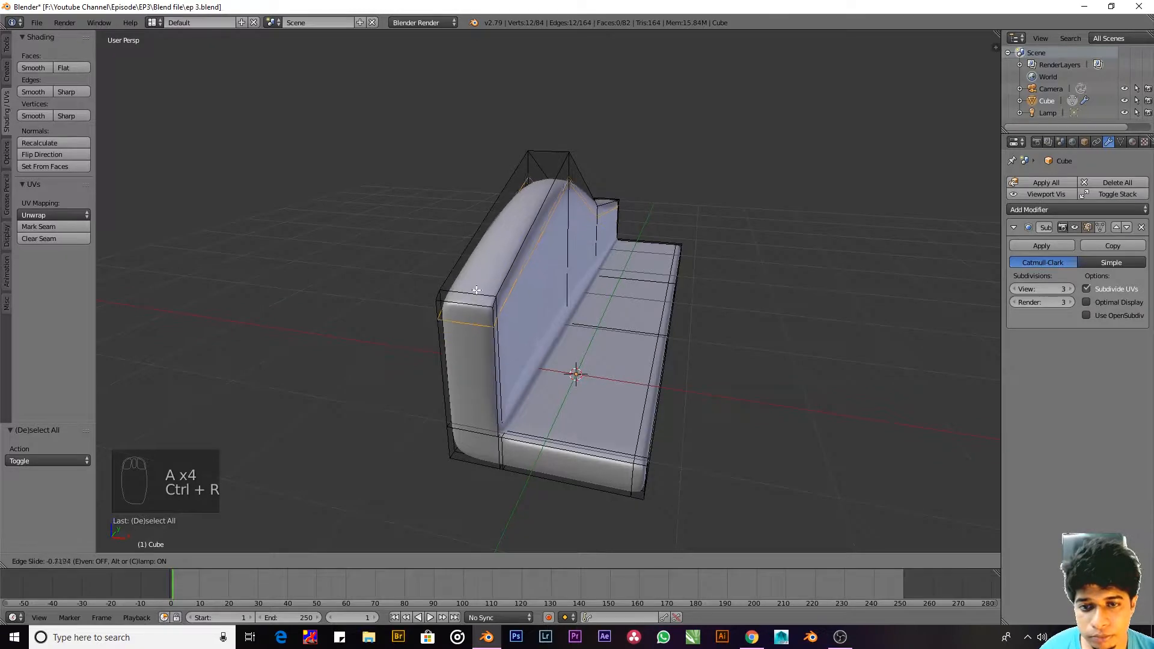
pyautogui.click(477, 288)
# Step: Examine the backrest's tightened top edge, comparing the smooth result in Object Mode with its Edit Mode cage
pyautogui.scroll(-2, 527, 288)
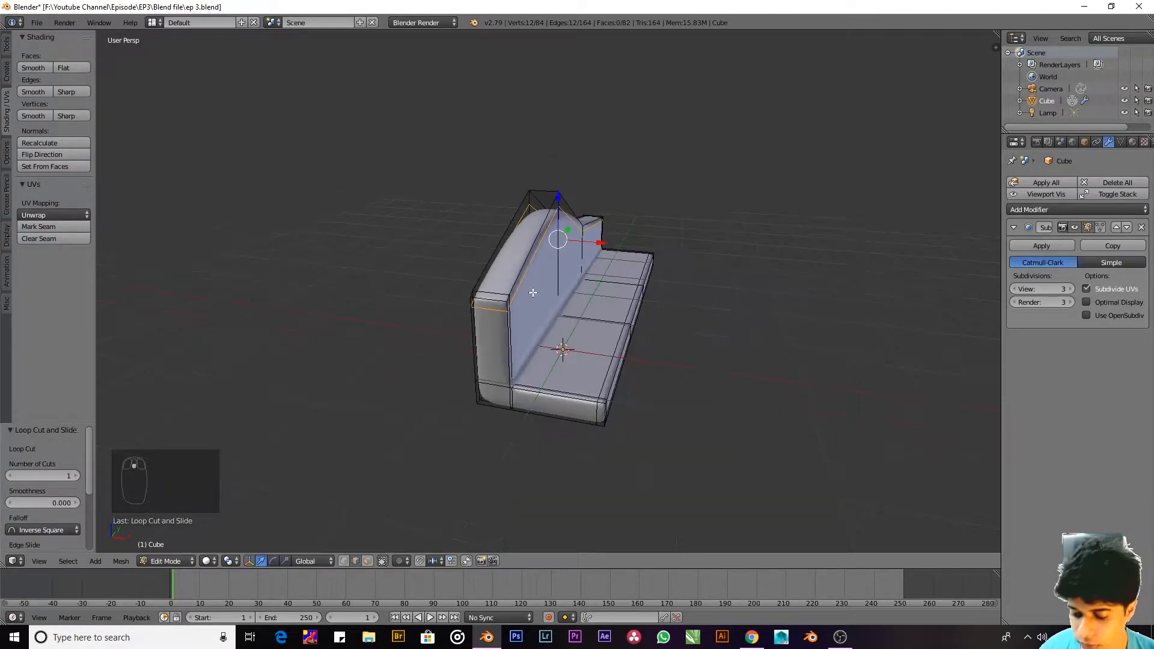
pyautogui.press('Tab')
pyautogui.moveTo(563, 315); pyautogui.dragTo(489, 309, button='middle')
pyautogui.press('Tab')
pyautogui.press('Tab')
pyautogui.scroll(4, 537, 287)
pyautogui.press('Tab')
pyautogui.press('Tab')
pyautogui.scroll(-5, 537, 288)
pyautogui.scroll(3, 521, 311)
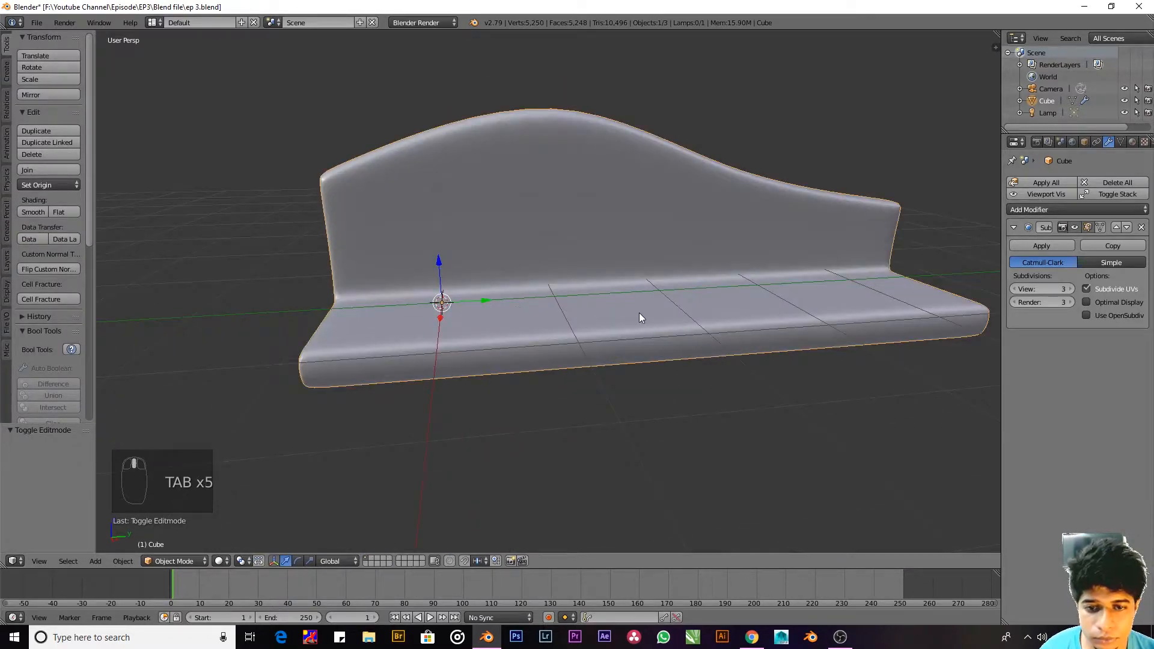
pyautogui.moveTo(640, 317); pyautogui.dragTo(711, 349, button='middle')
# Step: Set up Edit Mode in a front orthographic wireframe view of the sofa with nothing selected
pyautogui.press('Tab')
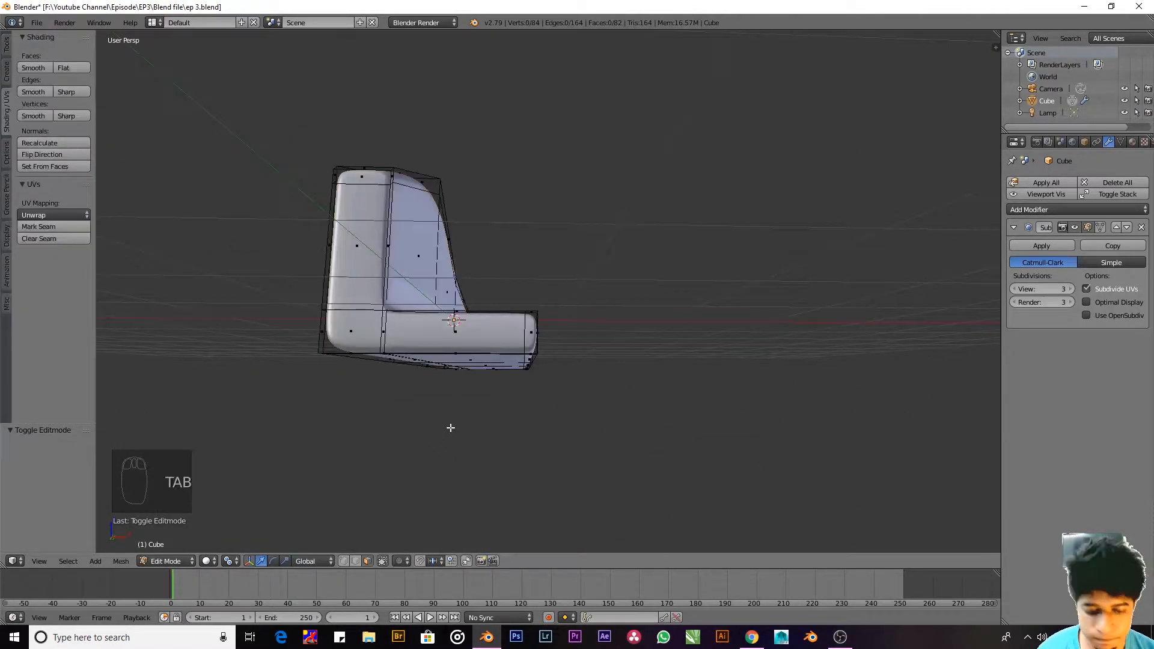
pyautogui.press('KP_5')
pyautogui.press('KP_1')
pyautogui.press('z')
pyautogui.press('a')
pyautogui.scroll(6, 451, 425)
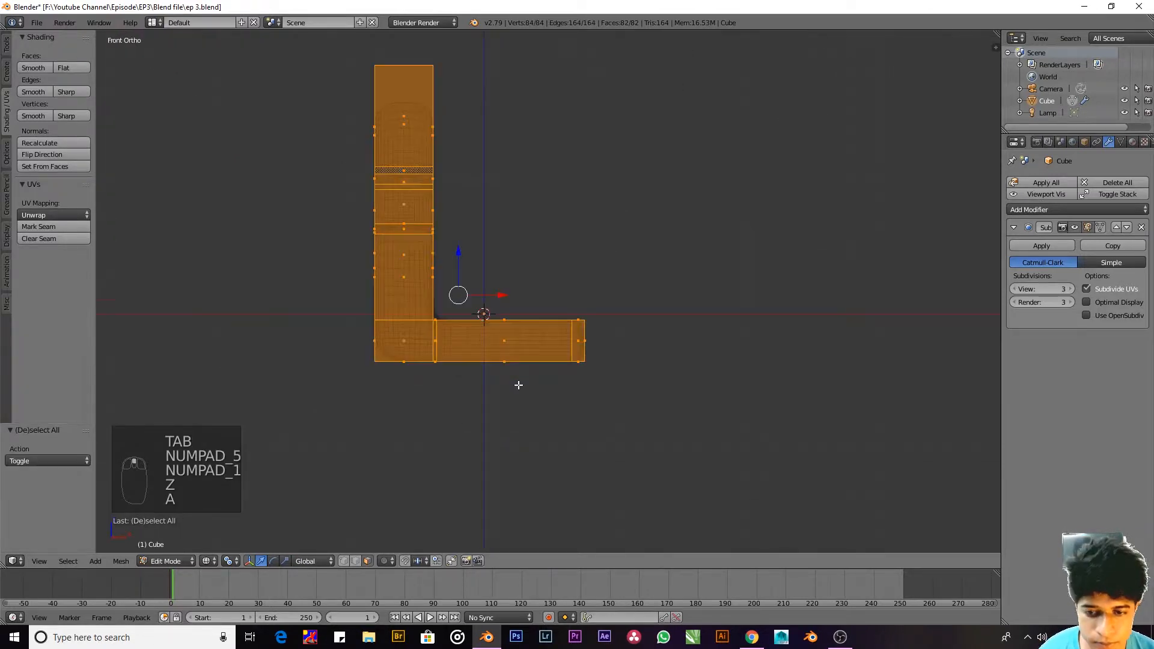
pyautogui.scroll(1, 518, 384)
pyautogui.press('a')
pyautogui.keyDown('shift'); pyautogui.moveTo(544, 366); pyautogui.dragTo(596, 360, button='middle'); pyautogui.keyUp('shift')
pyautogui.press('b')
pyautogui.moveTo(723, 325); pyautogui.dragTo(391, 379)
pyautogui.press('a')
# Step: Select the sofa's bottom faces and lower them about 0.2 along Z to thicken the seat
pyautogui.press('b')
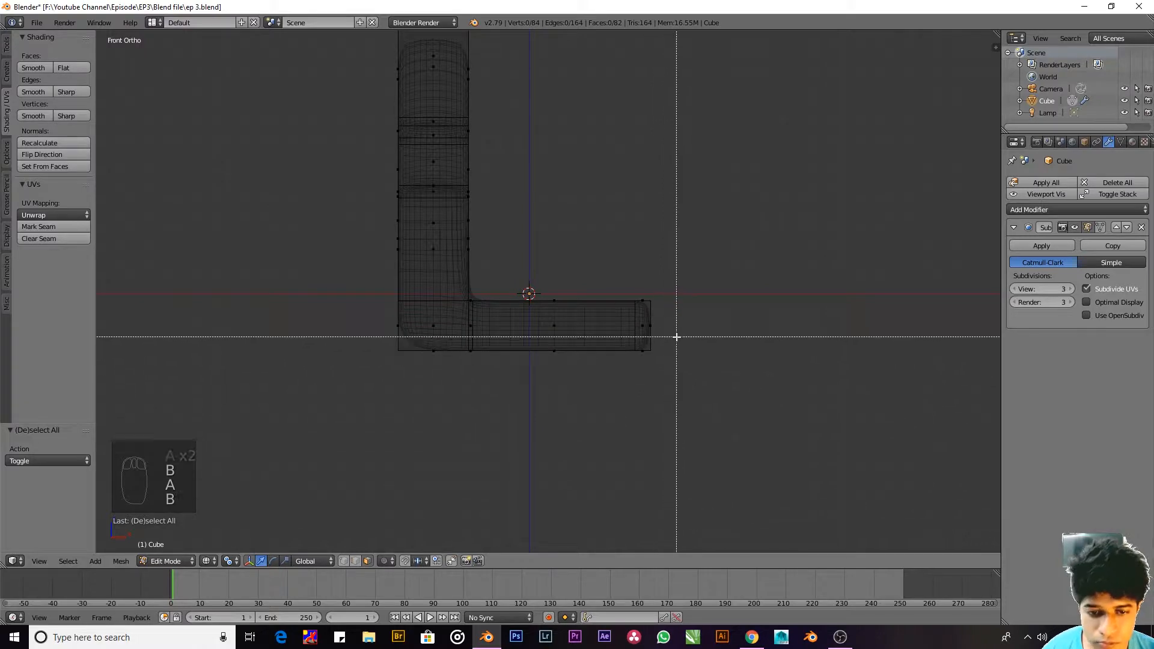
pyautogui.moveTo(675, 335); pyautogui.dragTo(347, 407)
pyautogui.press('g')
pyautogui.press('z')
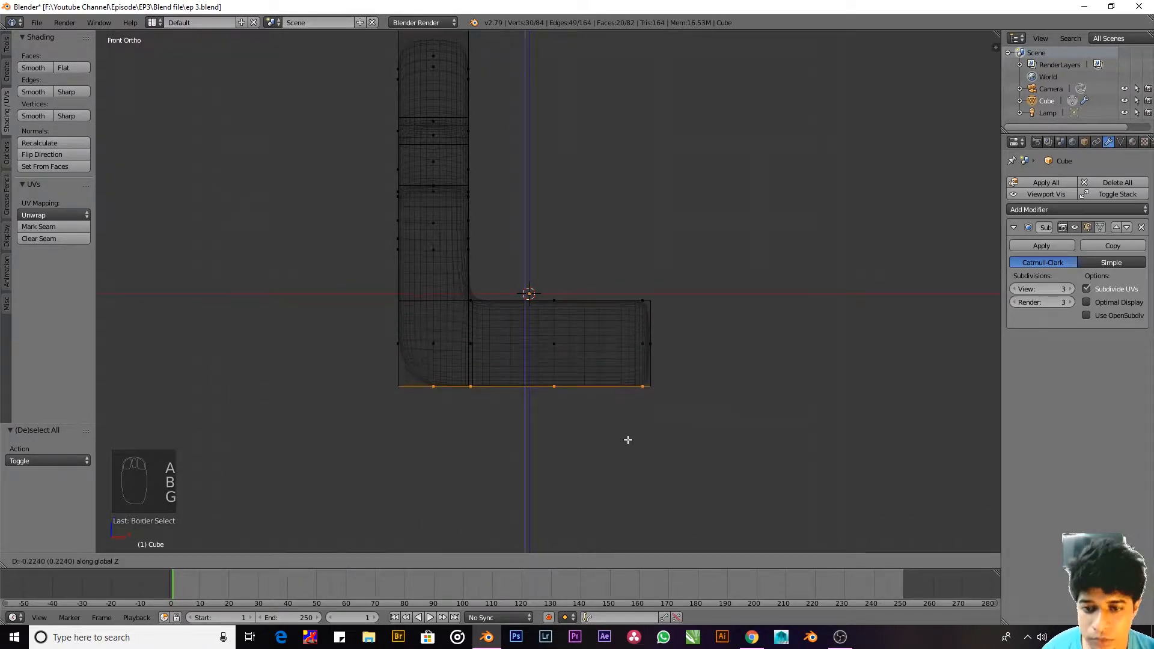
pyautogui.click(629, 434)
# Step: Return to Object Mode with a solid perspective view and examine the thickened seat
pyautogui.press('z')
pyautogui.moveTo(629, 404)
pyautogui.mouseDown(button='middle')
pyautogui.moveTo(544, 440)
pyautogui.moveTo(521, 434)
pyautogui.moveTo(546, 408)
pyautogui.moveTo(466, 376)
pyautogui.moveTo(543, 398)
pyautogui.moveTo(608, 338)
pyautogui.moveTo(600, 359)
pyautogui.moveTo(625, 353)
pyautogui.mouseUp(button='middle')
pyautogui.scroll(-2, 521, 434)
pyautogui.press('Tab')
pyautogui.scroll(-1, 543, 398)
pyautogui.press('KP_5')
pyautogui.scroll(-4, 543, 398)
pyautogui.moveTo(695, 350)
pyautogui.mouseDown(button='middle')
pyautogui.moveTo(602, 362)
pyautogui.moveTo(690, 378)
pyautogui.moveTo(639, 351)
pyautogui.moveTo(711, 355)
pyautogui.mouseUp(button='middle')
pyautogui.scroll(2, 521, 289)
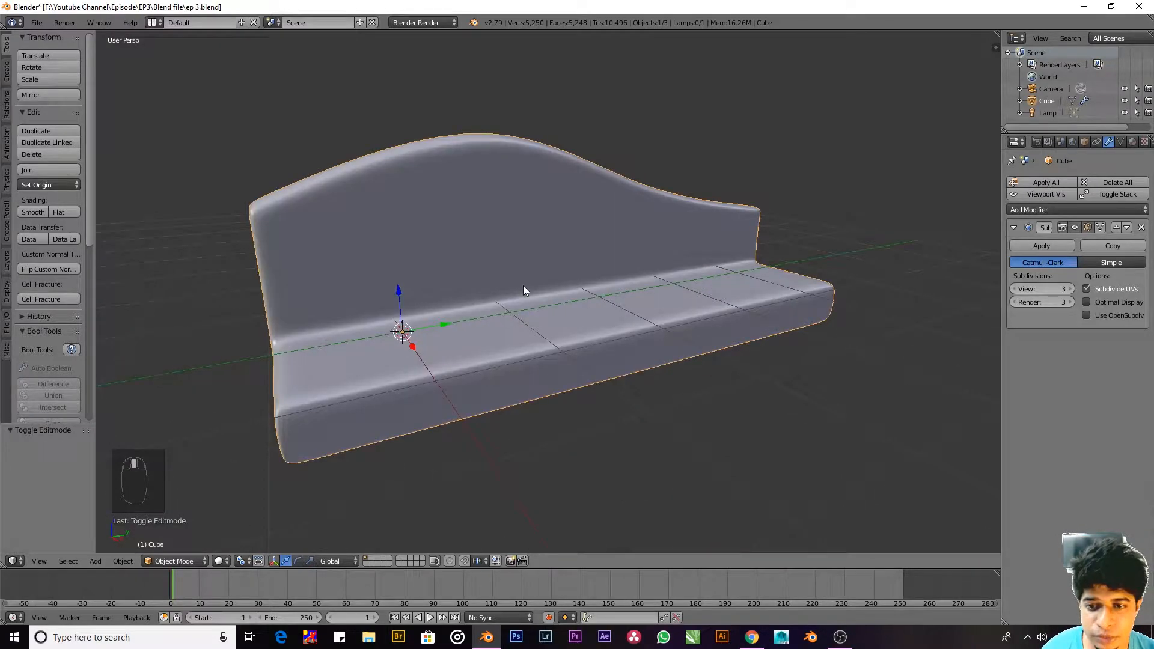
pyautogui.scroll(1, 525, 291)
pyautogui.scroll(-2, 525, 291)
# Step: Duplicate the large seat-top face at the sofa's taller end in place and separate the copy into its own object
pyautogui.click(486, 222)
pyautogui.press('Tab')
pyautogui.scroll(2, 485, 223)
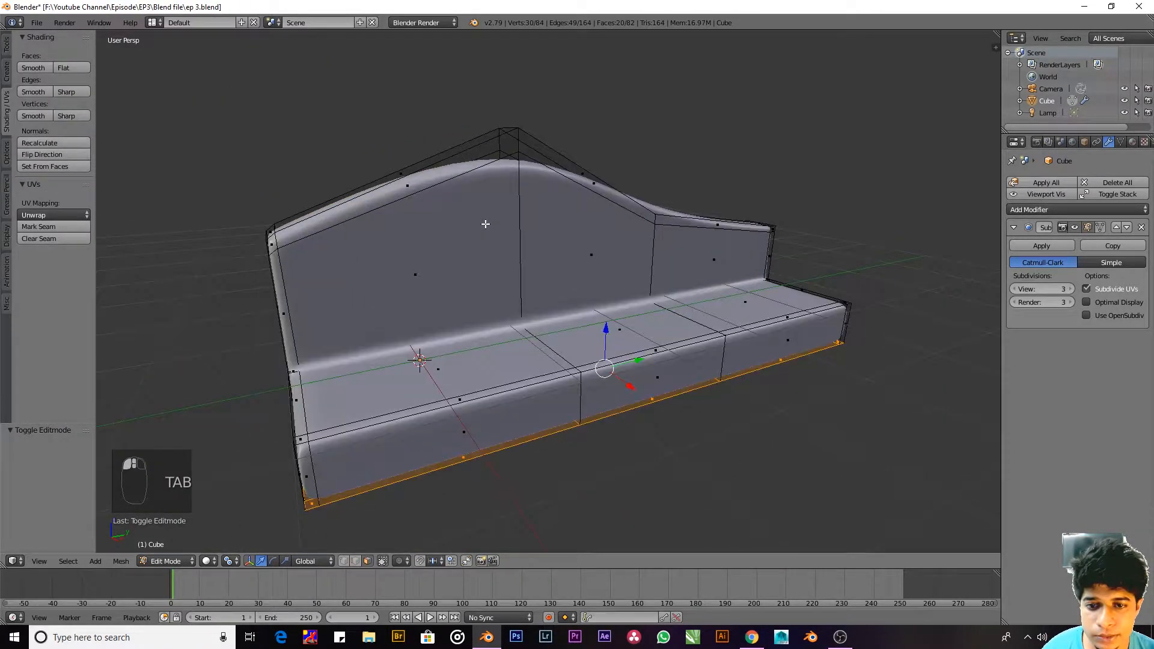
pyautogui.scroll(-2, 486, 223)
pyautogui.press('Tab')
pyautogui.press('Tab')
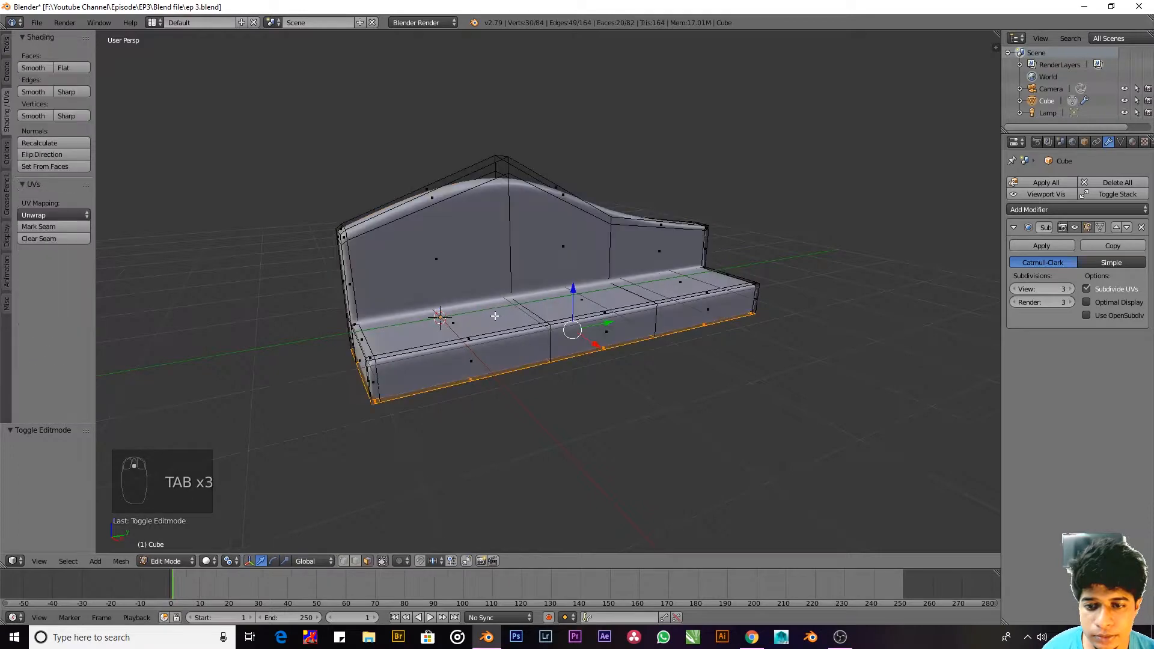
pyautogui.scroll(1, 478, 339)
pyautogui.click(477, 340)
pyautogui.moveTo(477, 340); pyautogui.dragTo(509, 328, button='middle')
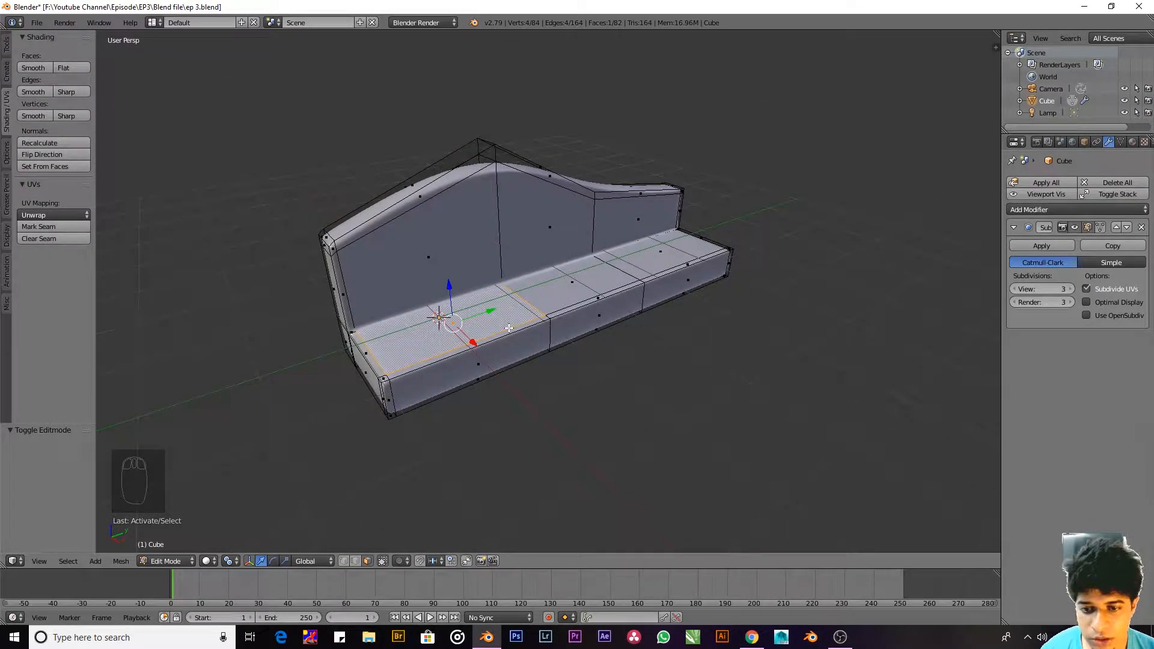
pyautogui.hotkey('shift', 'd')
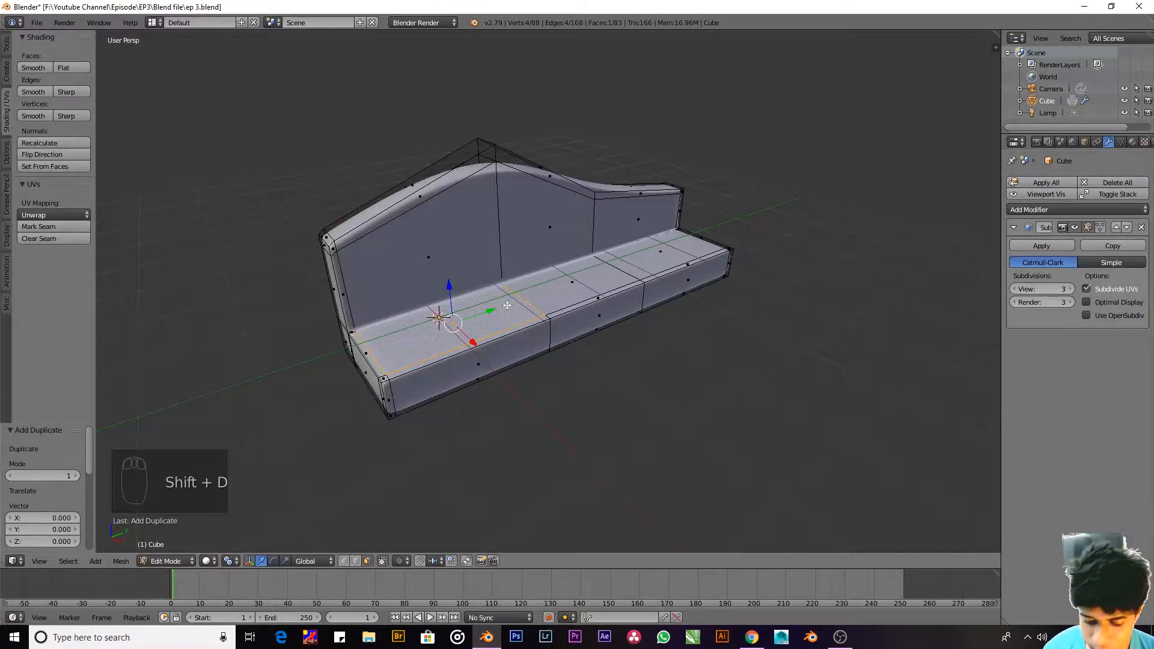
pyautogui.press('p')
pyautogui.click(506, 302)
# Step: Select only the separated seat face in Object Mode, checking it briefly in wireframe shading
pyautogui.press('Tab')
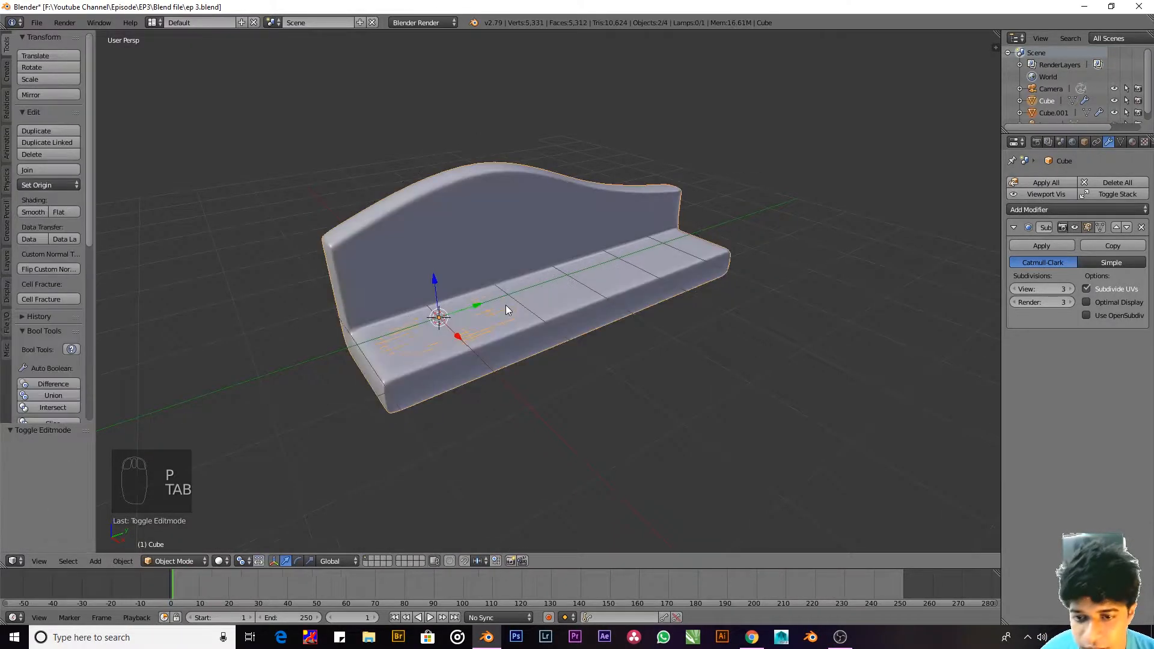
pyautogui.rightClick(506, 305)
pyautogui.press('z')
pyautogui.press('z')
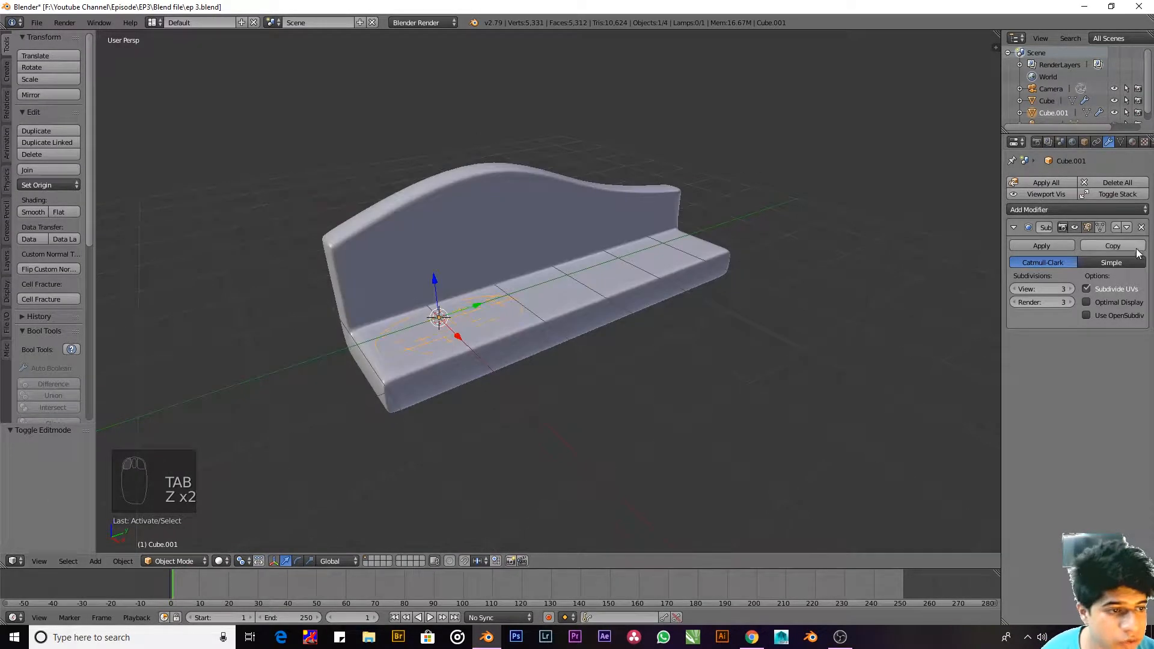
# Step: Turn off the viewport display of the separated seat panel's Subdivision Surface modifier and enter Edit Mode on the flat panel
pyautogui.click(1077, 224)
pyautogui.scroll(6, 535, 305)
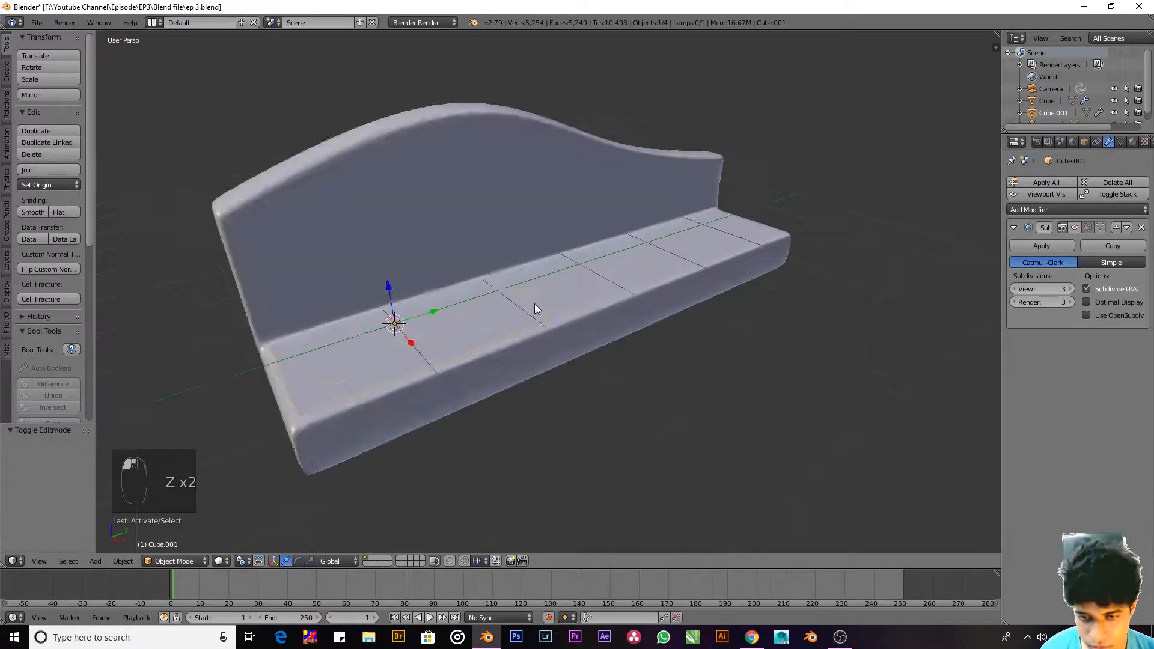
pyautogui.scroll(-4, 842, 294)
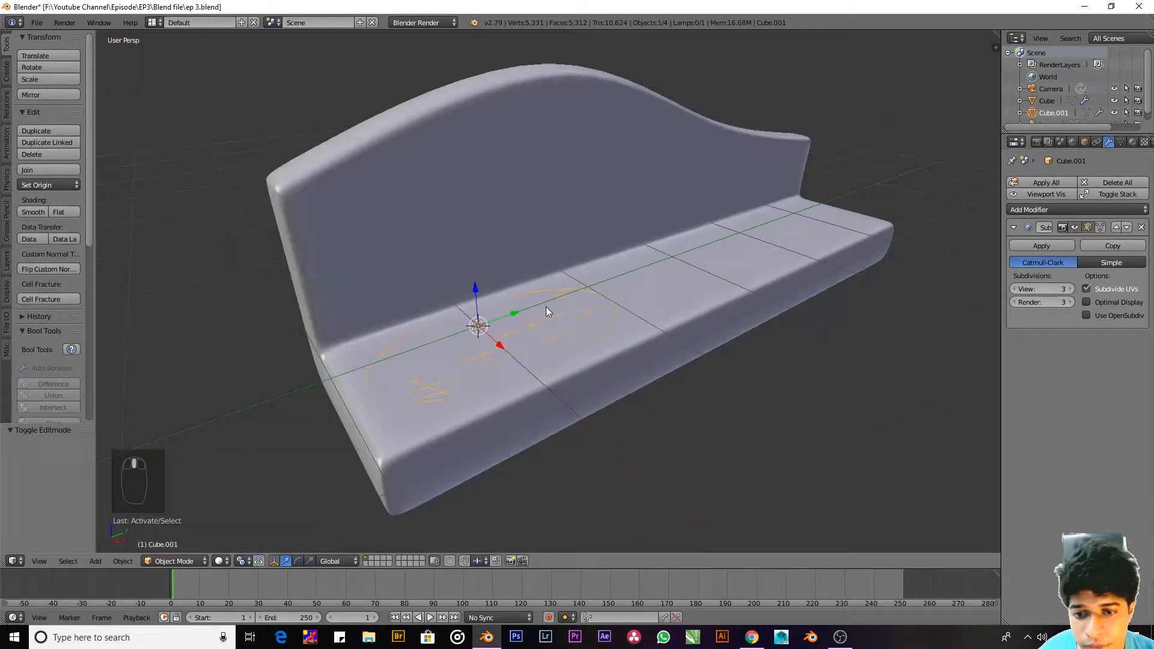
pyautogui.keyDown('shift'); pyautogui.moveTo(596, 310); pyautogui.dragTo(544, 317, button='middle'); pyautogui.keyUp('shift')
pyautogui.press('Tab')
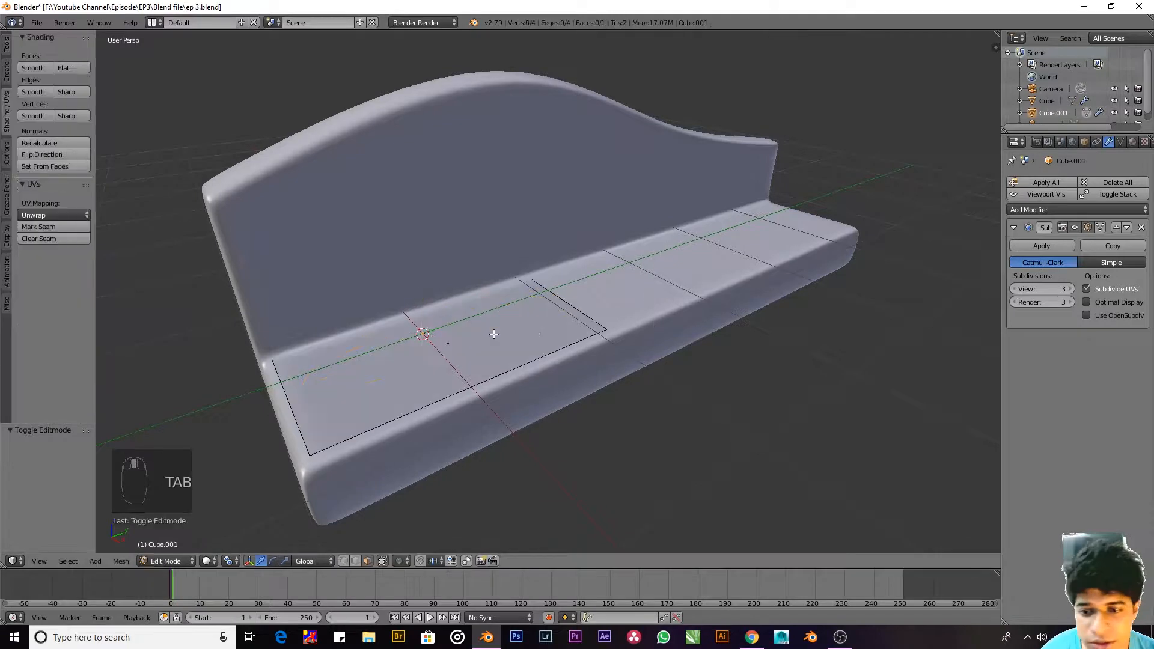
pyautogui.press('Tab')
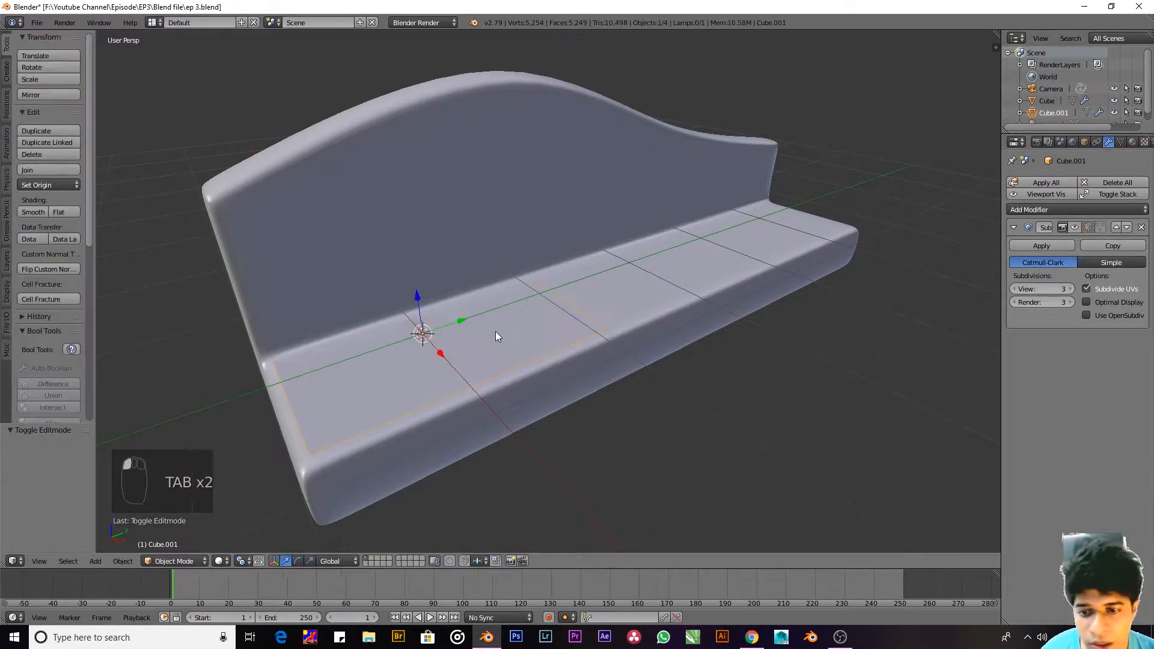
pyautogui.press('Tab')
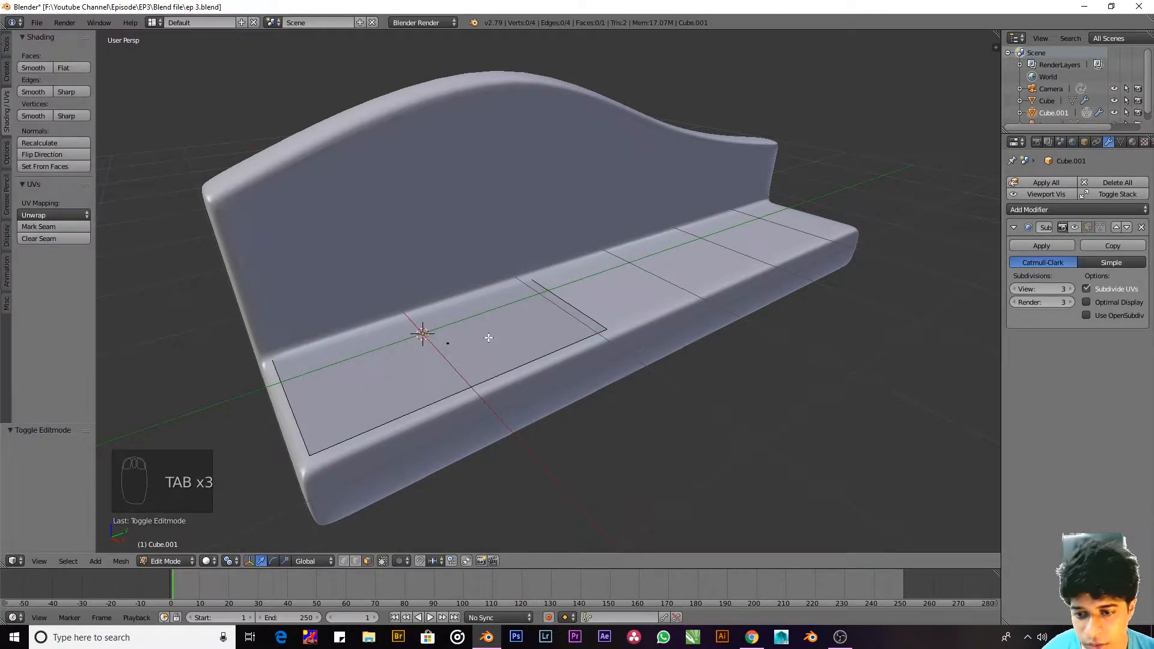
# Step: Select the panel's entire face and apply the Solidify operation to it with a thickness of 0.01
pyautogui.hotkey('ctrl', 'Tab')
pyautogui.click(487, 325)
pyautogui.press('a')
pyautogui.press('a')
pyautogui.press('a')
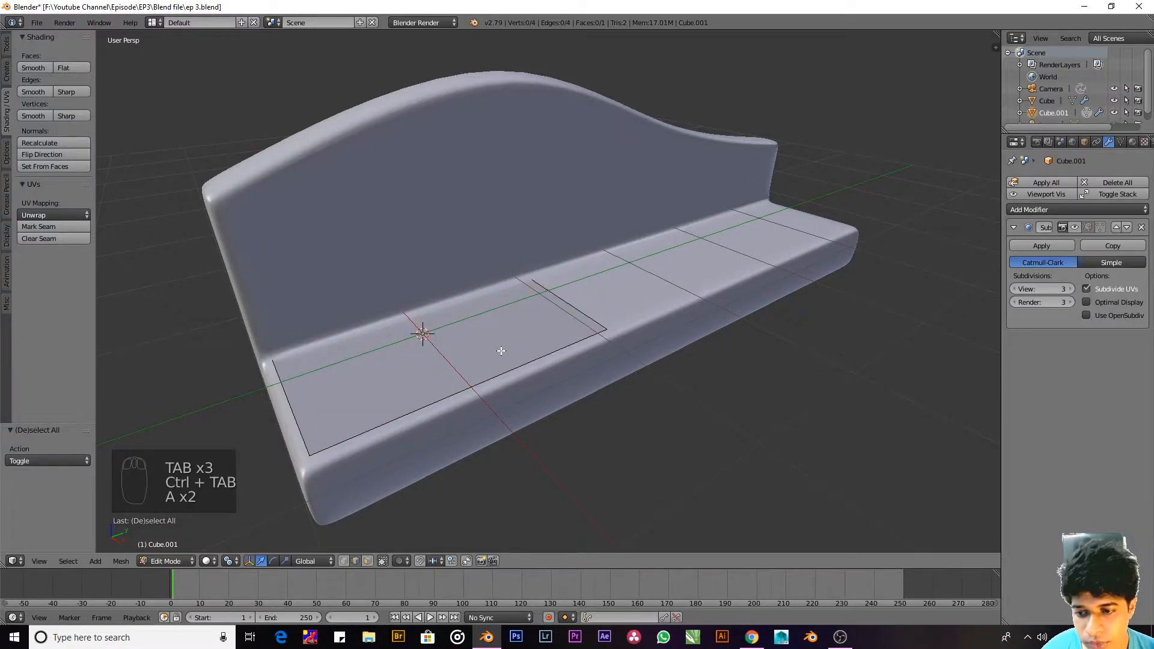
pyautogui.press('space')
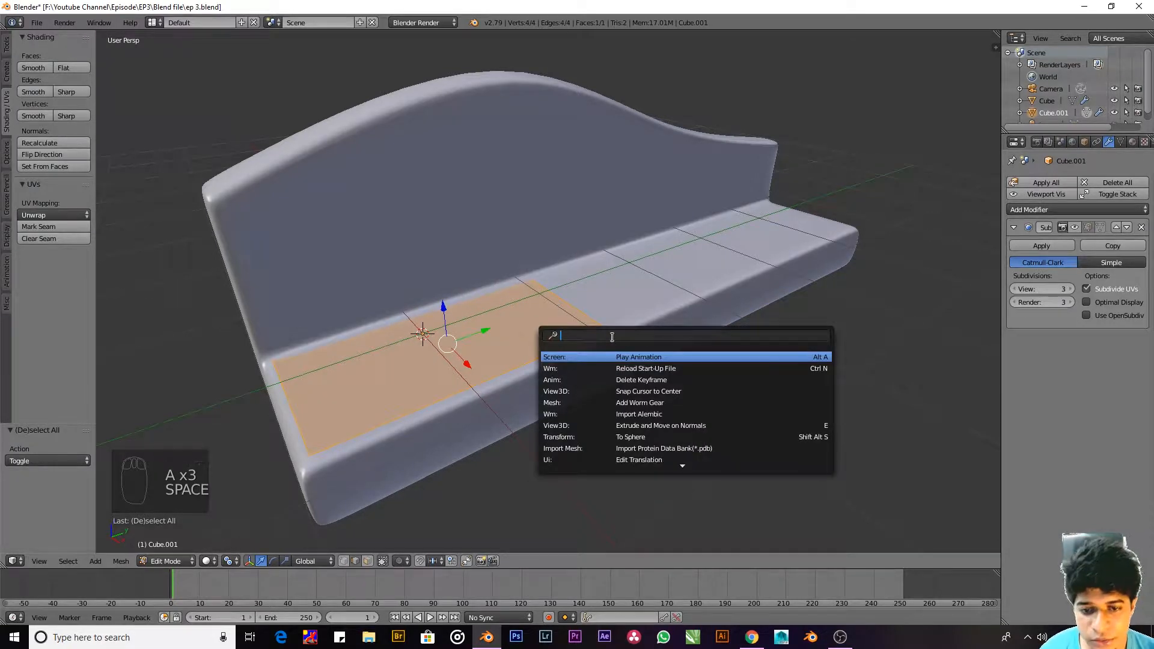
pyautogui.press('Escape')
pyautogui.press('space')
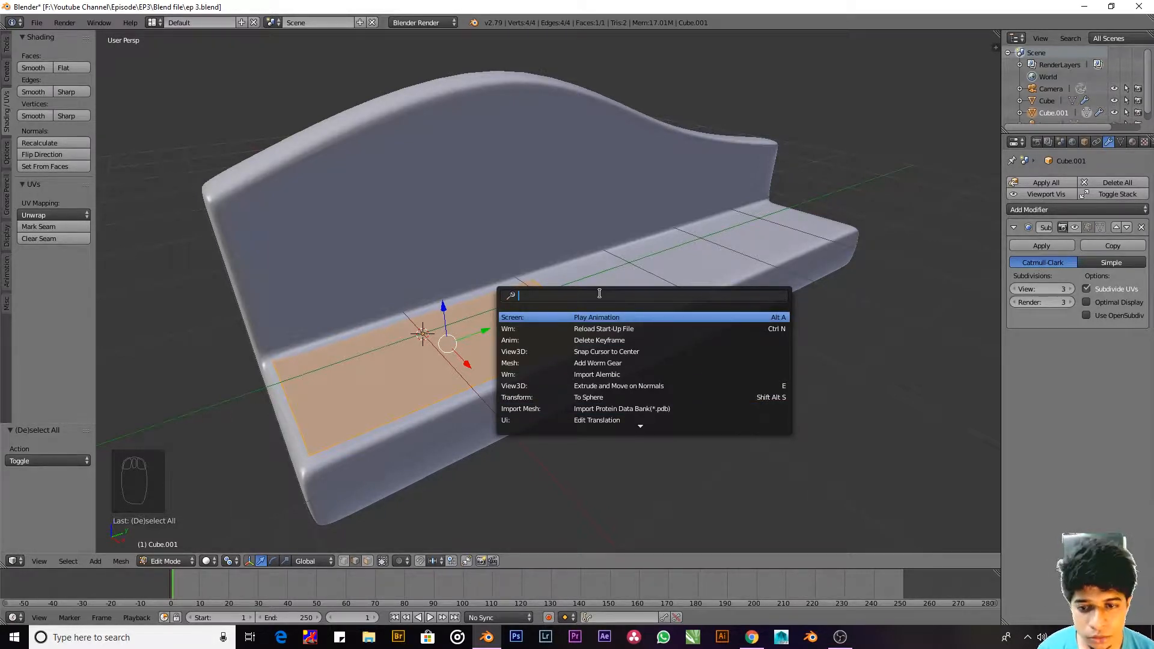
pyautogui.write('solid')
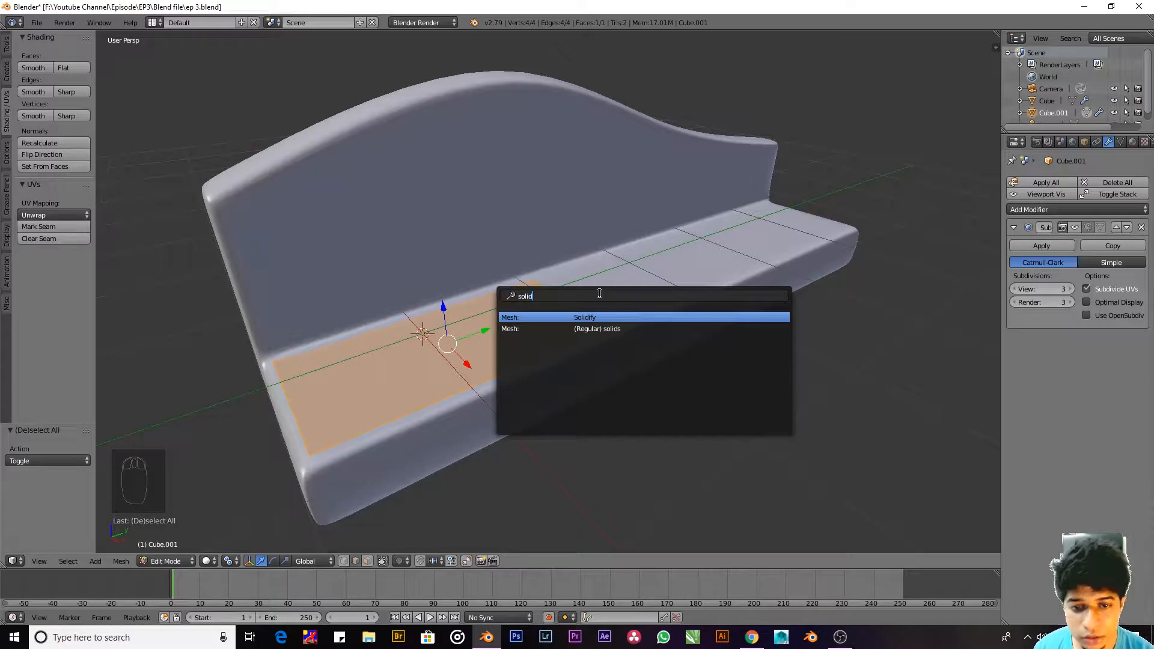
pyautogui.press('Return')
# Step: Raise the solidified panel's top face about 0.23 along Z to form a thick cushion block, and clear the selection
pyautogui.press('g')
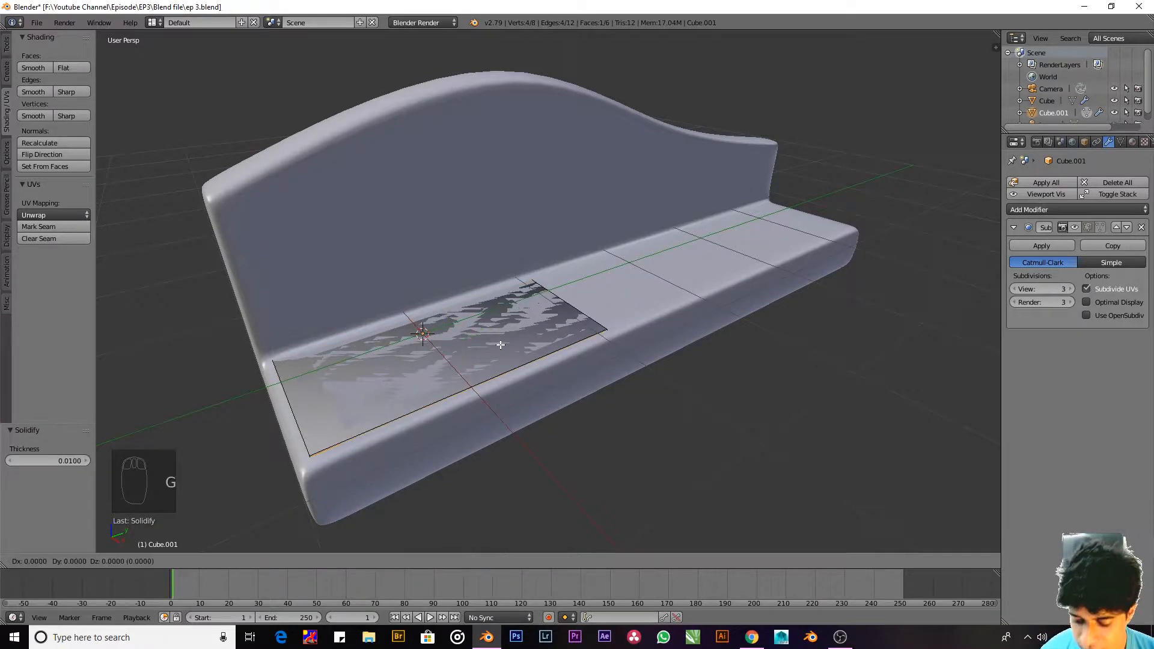
pyautogui.press('z')
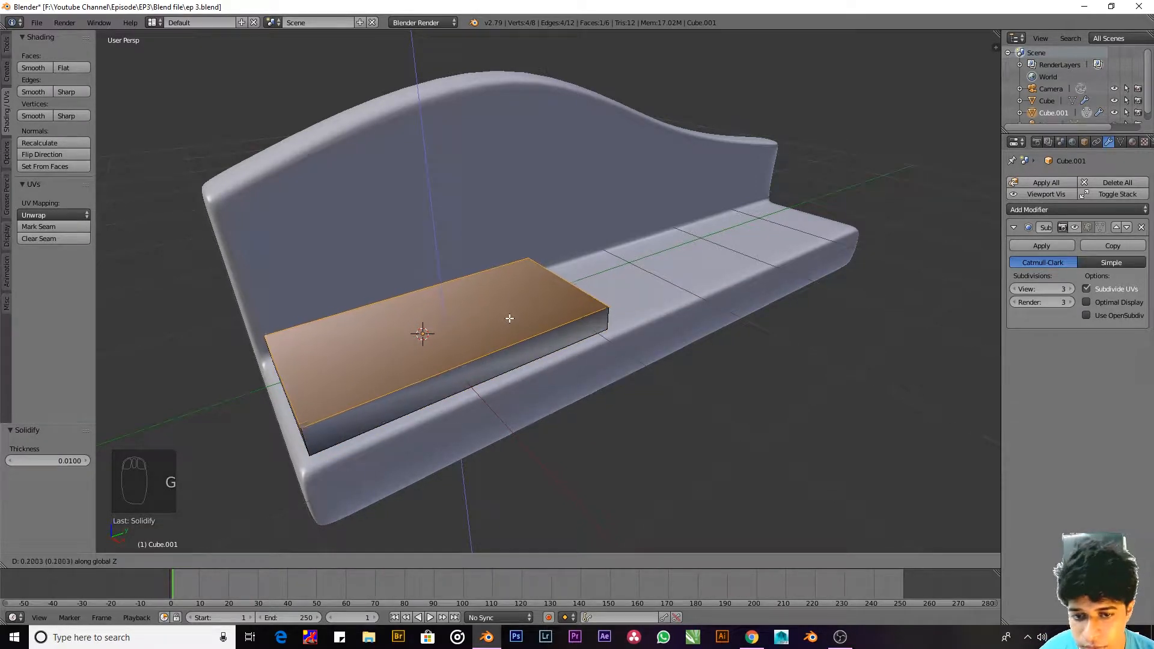
pyautogui.click(510, 316)
pyautogui.moveTo(511, 316); pyautogui.dragTo(474, 355, button='middle')
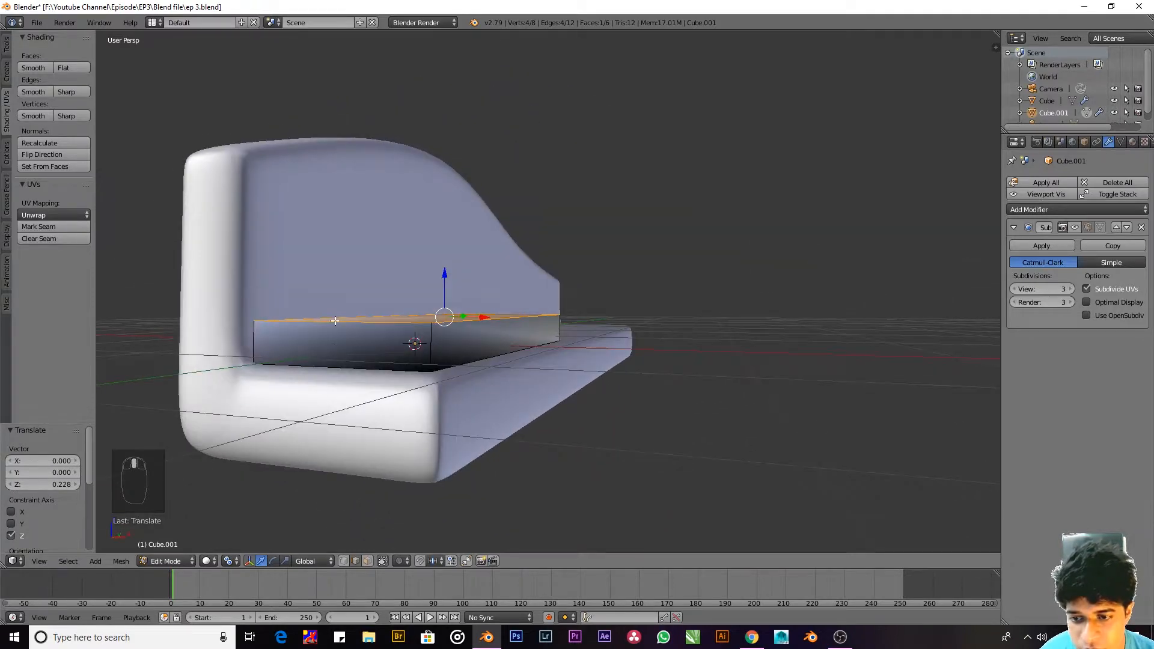
pyautogui.moveTo(334, 320); pyautogui.dragTo(366, 325, button='middle')
pyautogui.press('a')
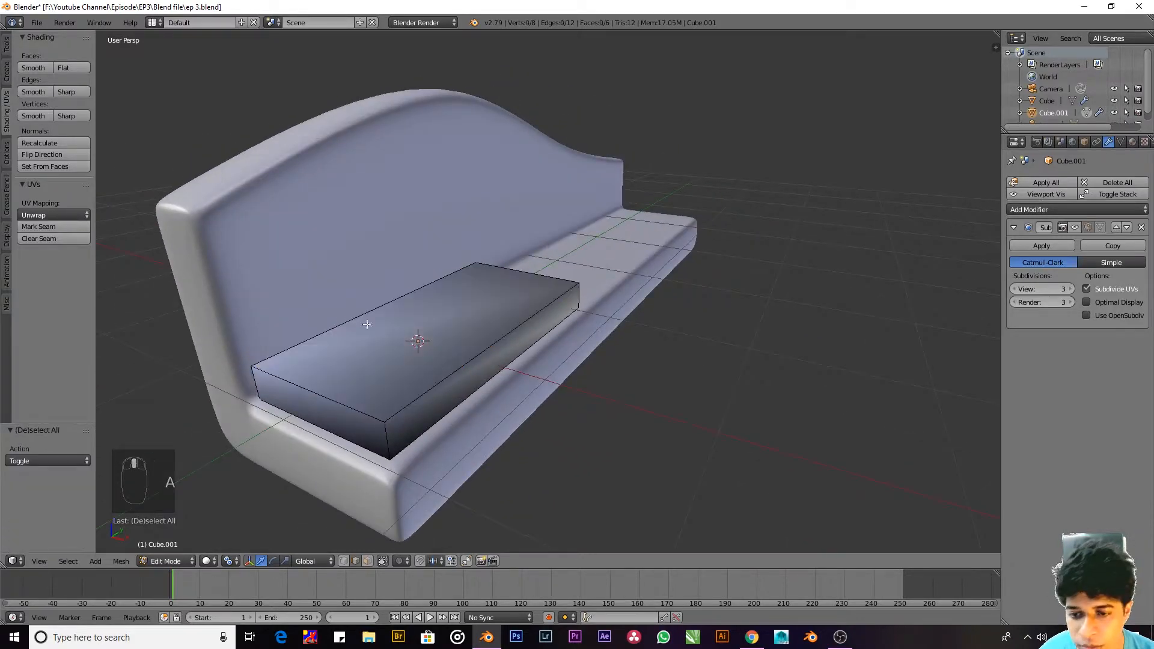
# Step: Select the entire cushion block and flip its normals
pyautogui.moveTo(471, 372); pyautogui.dragTo(472, 321, button='middle')
pyautogui.scroll(4, 423, 335)
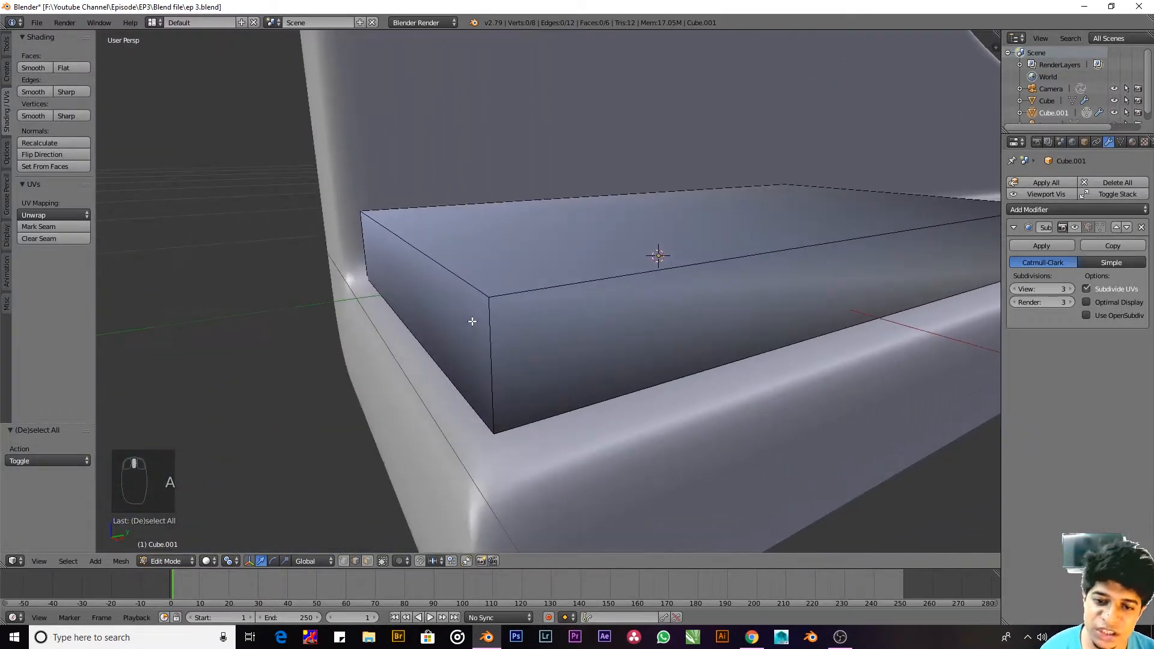
pyautogui.scroll(-5, 560, 317)
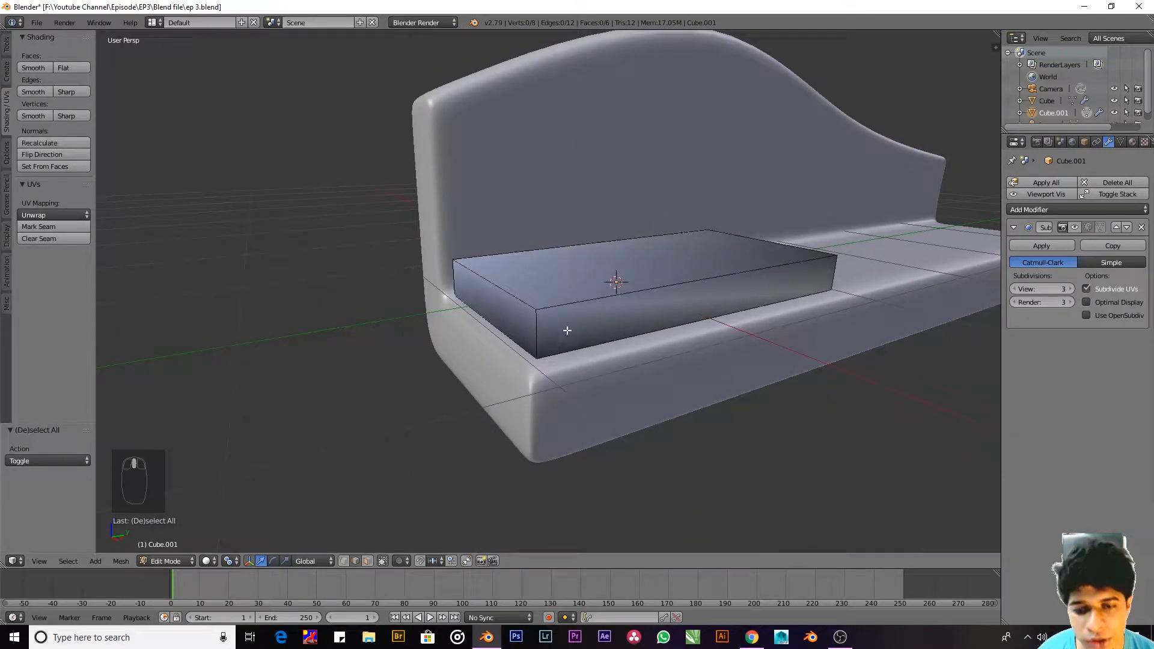
pyautogui.moveTo(567, 330); pyautogui.dragTo(445, 383, button='middle')
pyautogui.scroll(3, 523, 374)
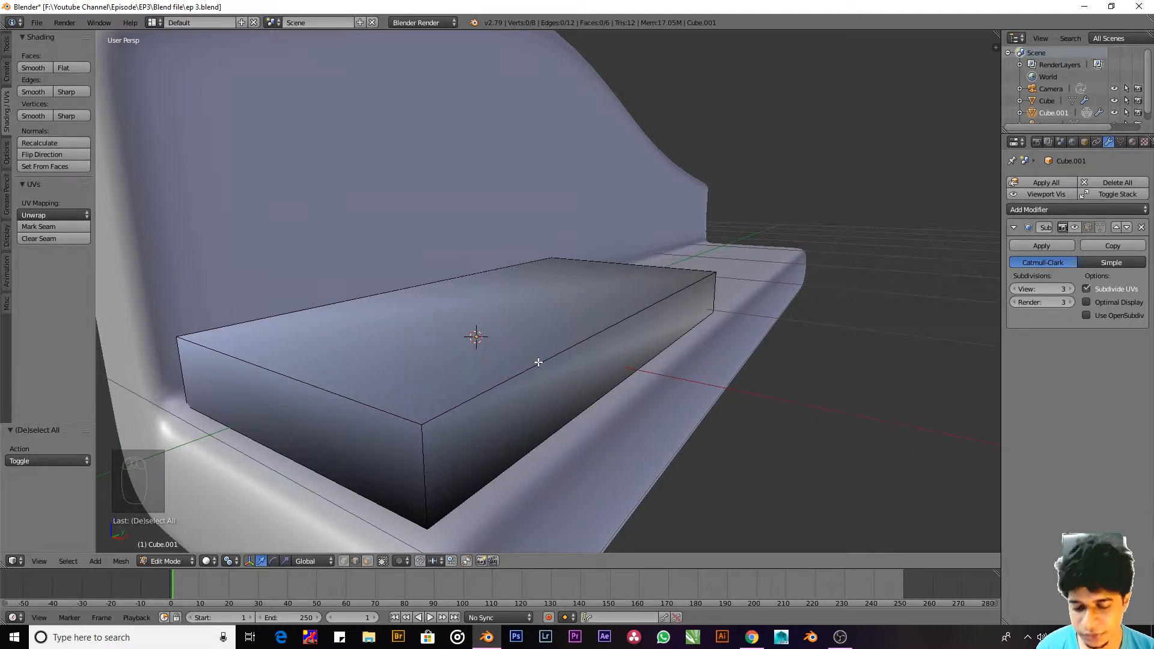
pyautogui.scroll(-3, 532, 360)
pyautogui.press('a')
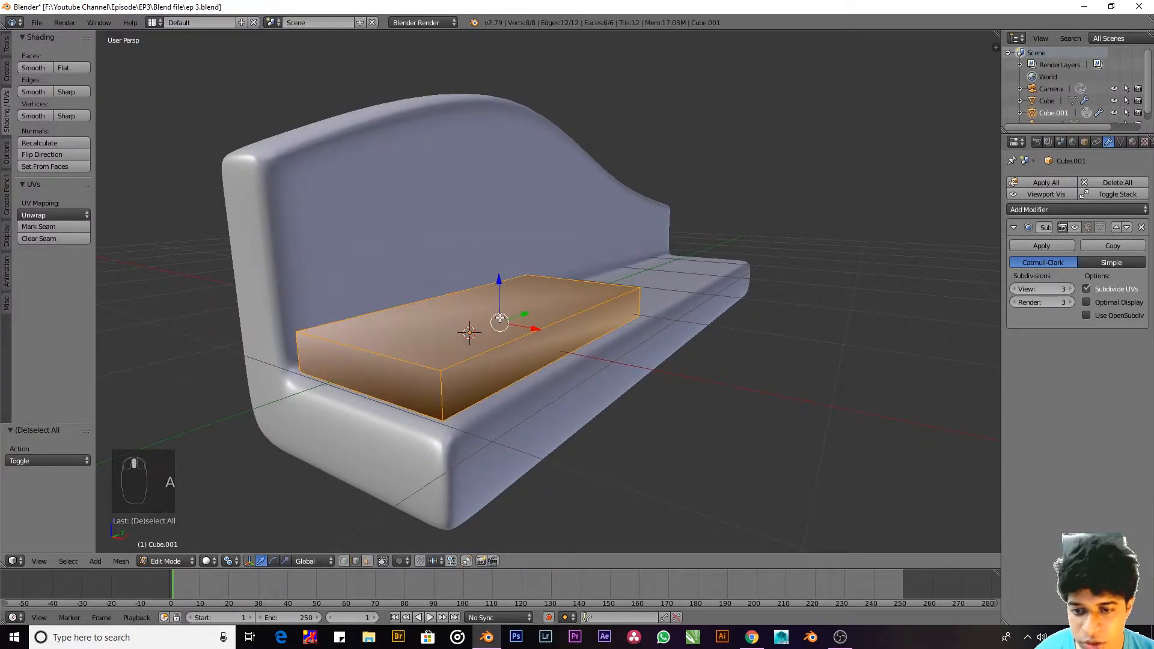
pyautogui.press('w')
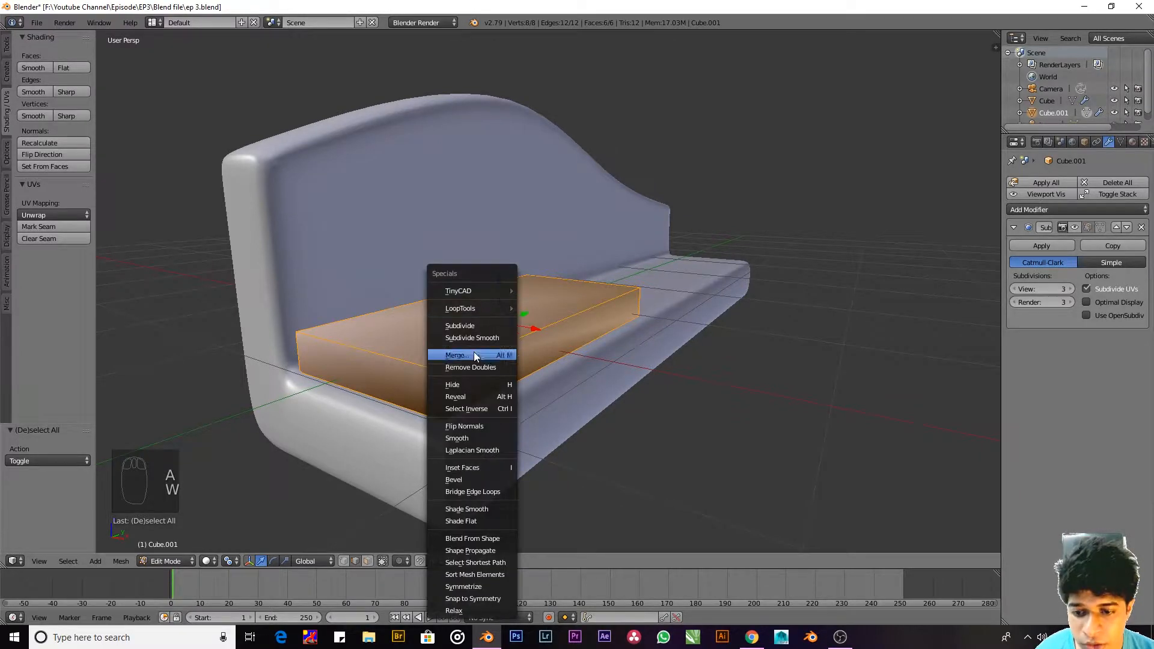
pyautogui.click(477, 427)
# Step: Recalculate all of the cushion block's normals to face outside, briefly trying the inside direction
pyautogui.press('a')
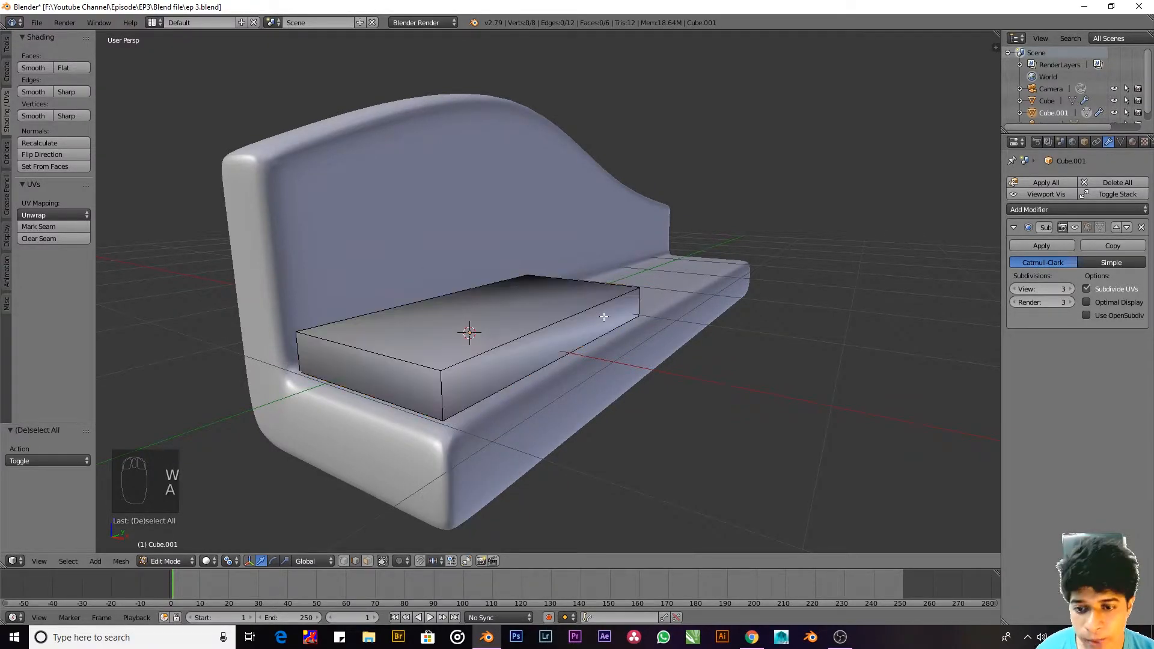
pyautogui.press('a')
pyautogui.moveTo(553, 314); pyautogui.dragTo(514, 335, button='middle')
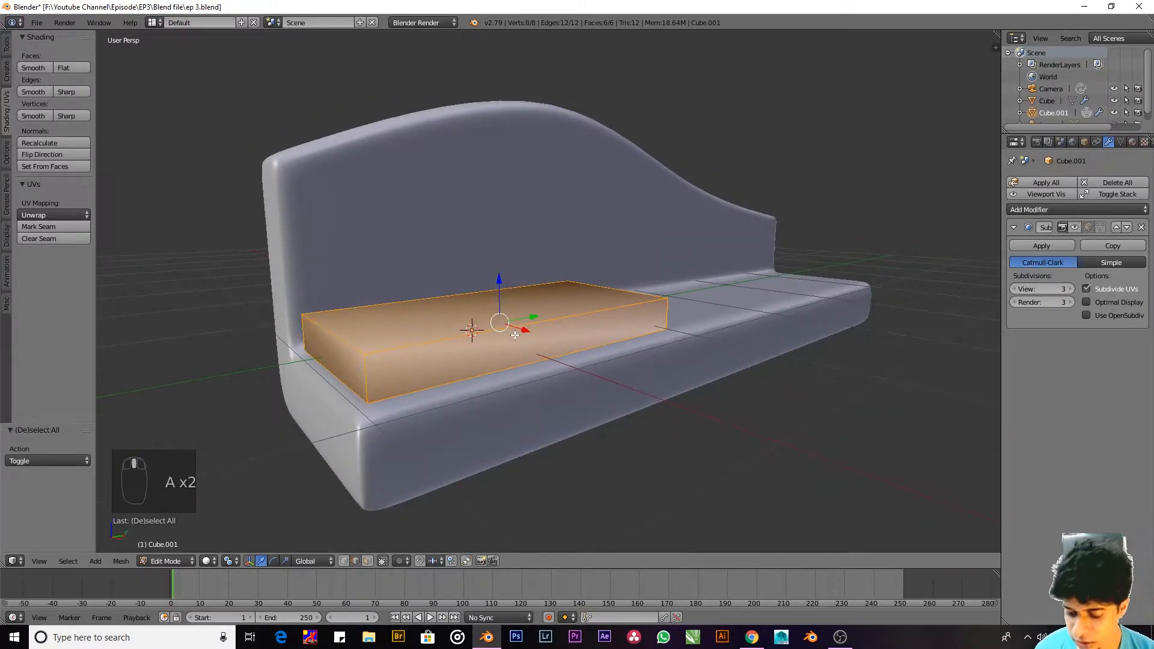
pyautogui.hotkey('ctrl', 'n')
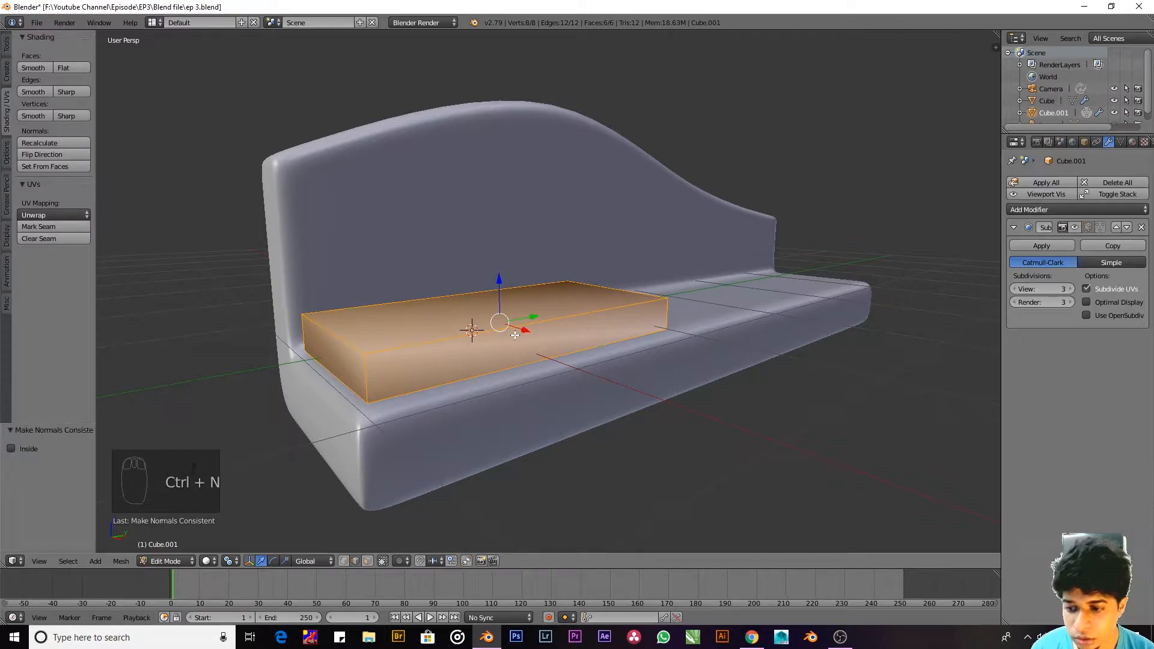
pyautogui.hotkey('ctrl', 'shift', 'n')
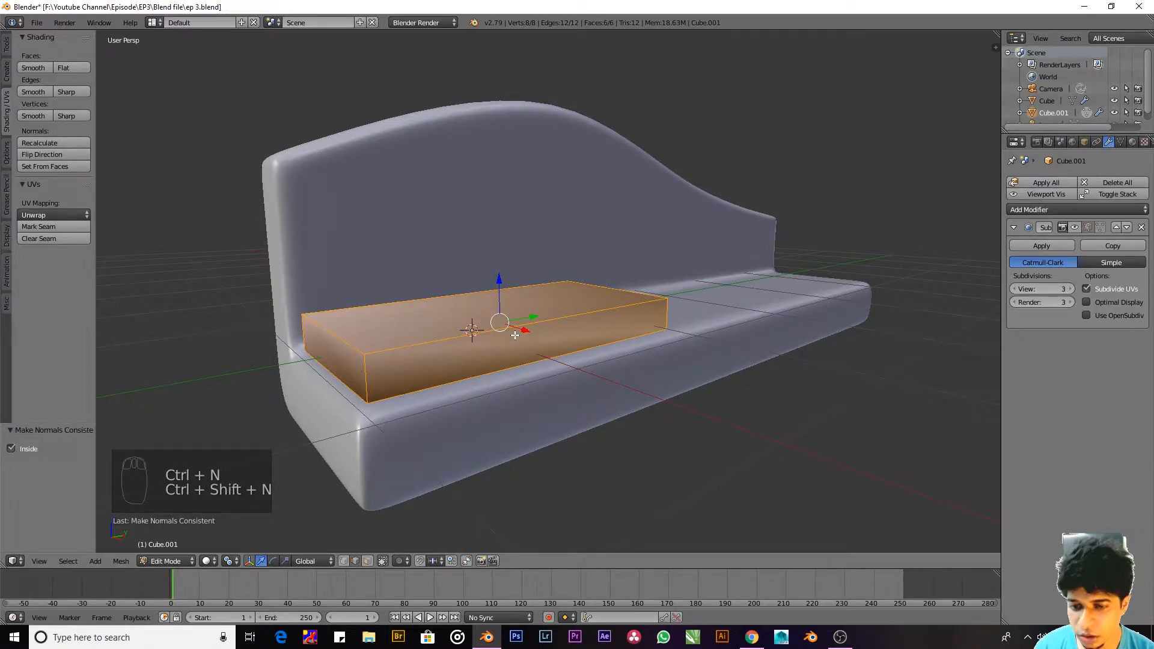
pyautogui.hotkey('ctrl', 'n')
# Step: Return to Object Mode and give the cushion block flat shading
pyautogui.press('Tab')
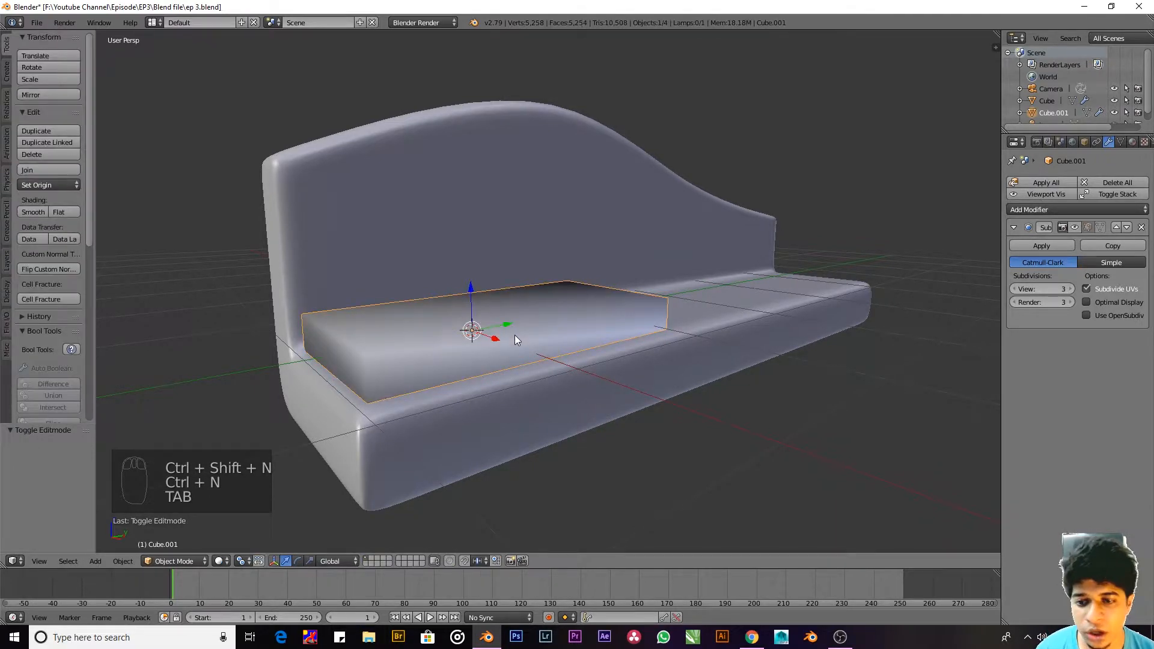
pyautogui.click(59, 213)
pyautogui.moveTo(671, 297); pyautogui.dragTo(619, 383, button='middle')
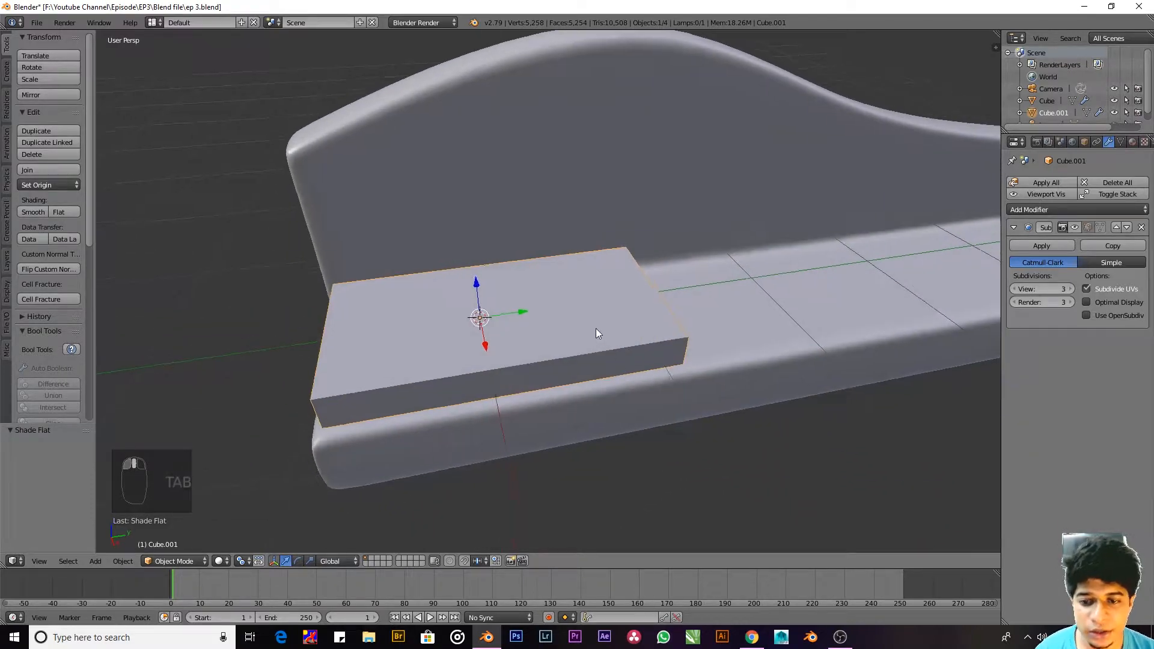
pyautogui.scroll(-2, 596, 328)
pyautogui.keyDown('shift'); pyautogui.moveTo(595, 335); pyautogui.dragTo(638, 321, button='middle'); pyautogui.keyUp('shift')
pyautogui.scroll(-2, 574, 344)
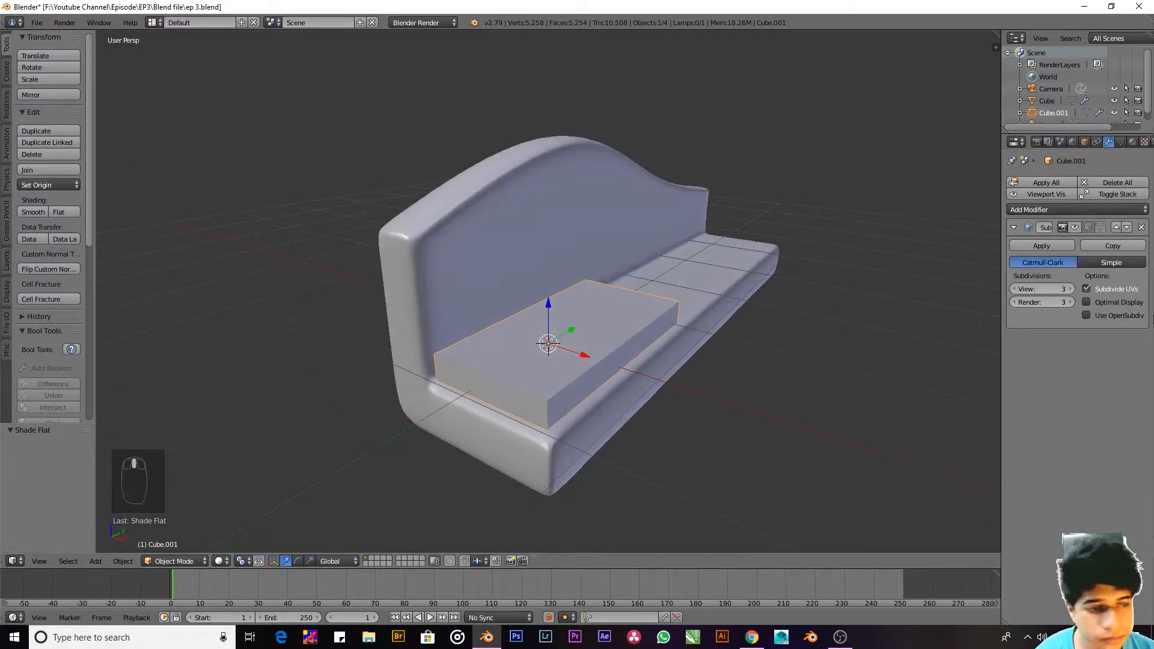
# Step: Undo a trial application of the cushion's Subdivision Surface modifier, and show its effect in the viewport while in Edit Mode with nothing selected
pyautogui.click(1054, 243)
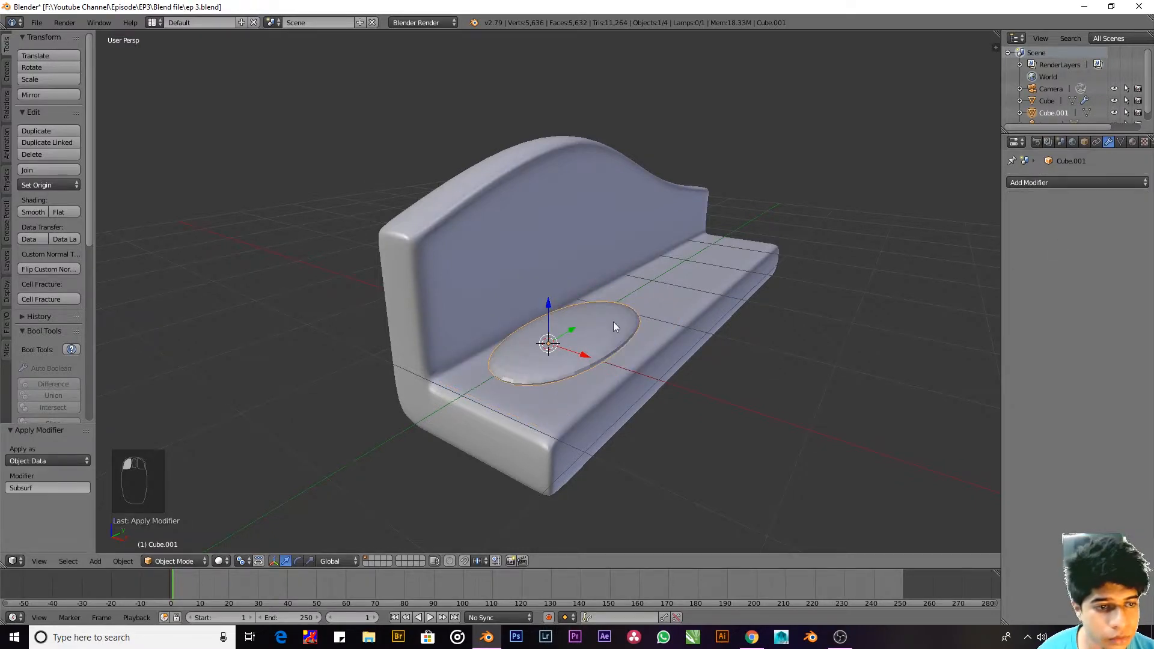
pyautogui.hotkey('ctrl', 'z')
pyautogui.click(1070, 228)
pyautogui.press('Tab')
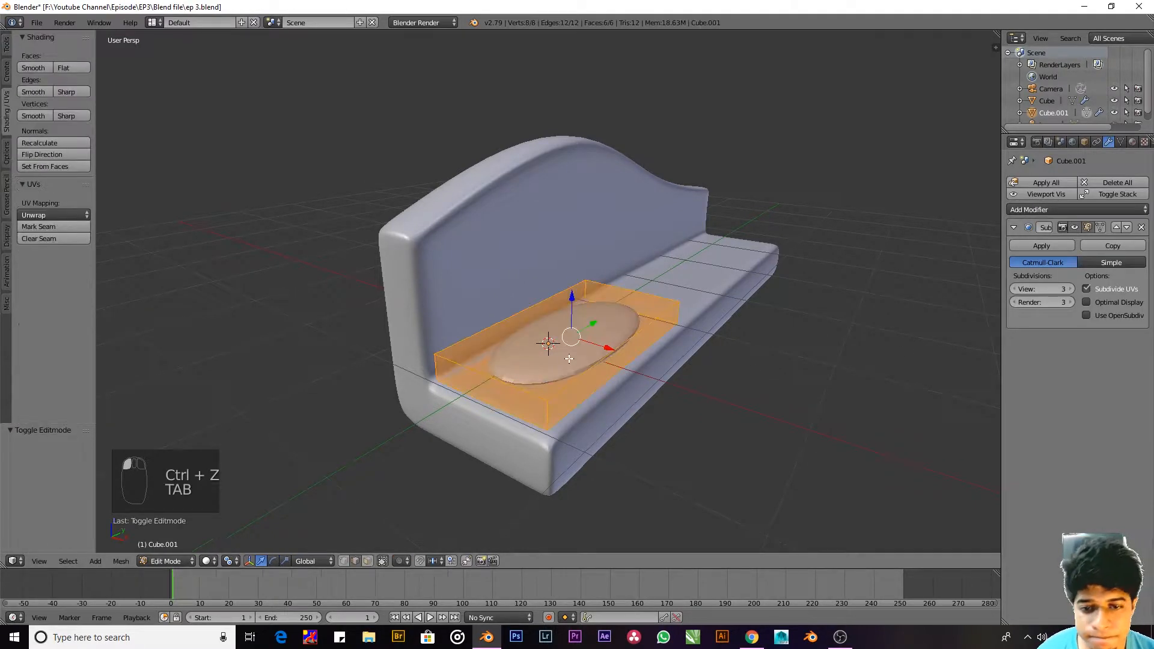
pyautogui.press('a')
pyautogui.press('a')
pyautogui.scroll(8, 569, 359)
pyautogui.scroll(-5, 575, 353)
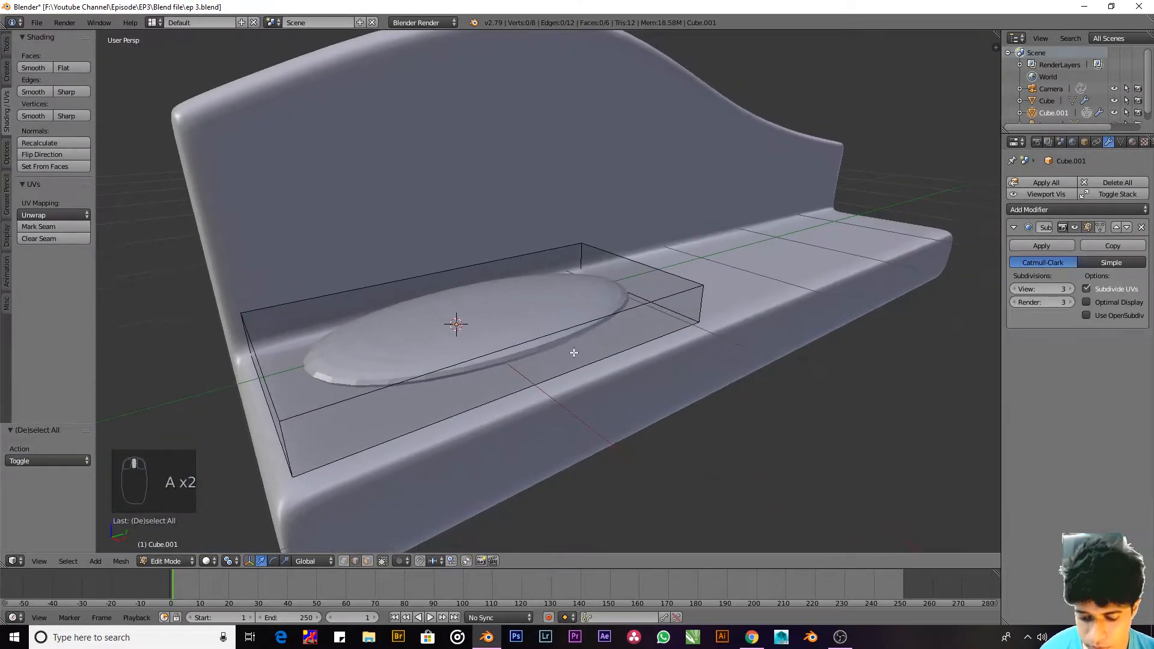
# Step: Add a Bevel modifier to the cushion and move it above the Subdivision Surface modifier in the stack
pyautogui.click(1065, 209)
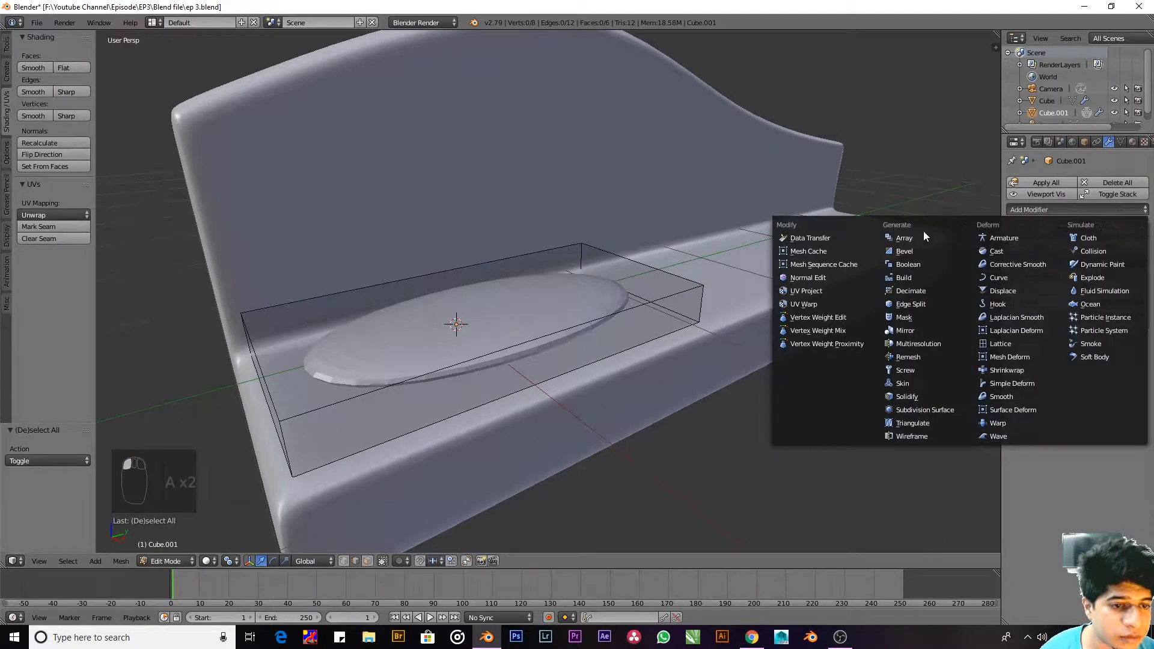
pyautogui.click(922, 256)
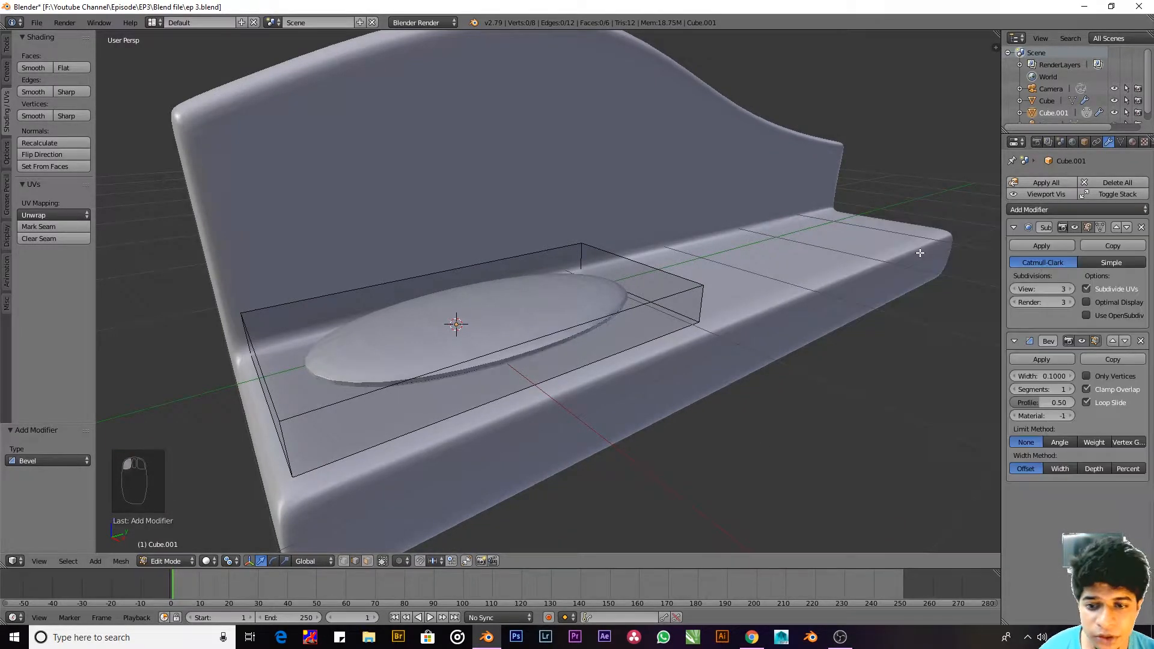
pyautogui.click(1113, 341)
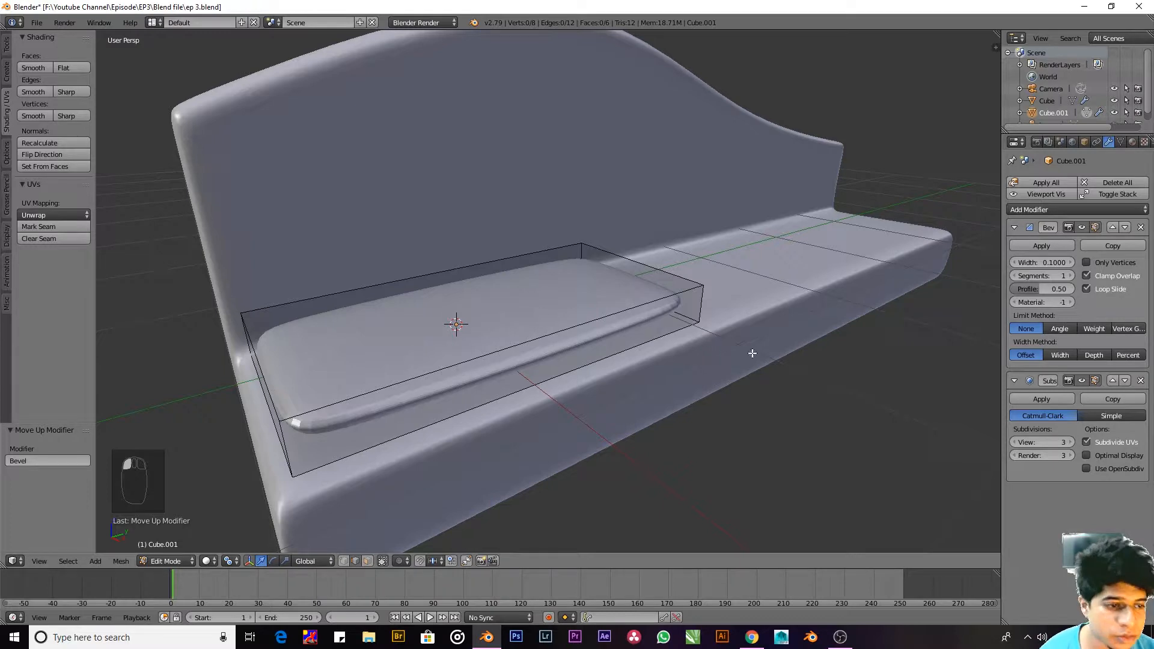
pyautogui.moveTo(669, 328); pyautogui.dragTo(604, 294, button='middle')
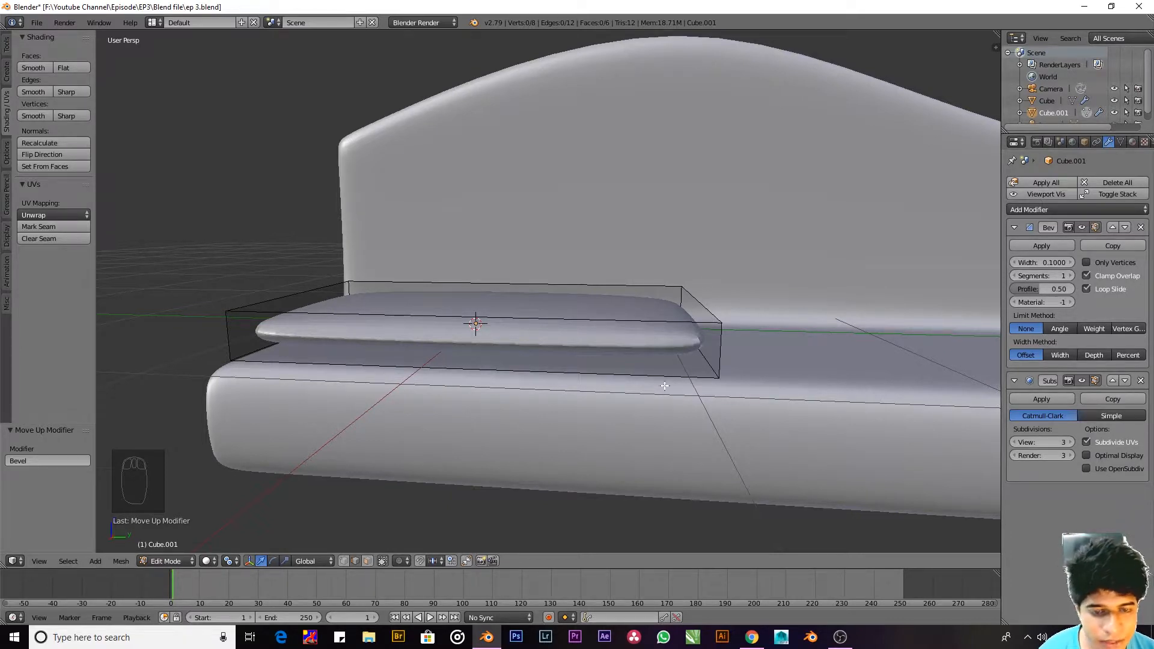
# Step: Set the cushion's Bevel modifier to 2 segments after trying 3, and check the rounded shape
pyautogui.click(1070, 276)
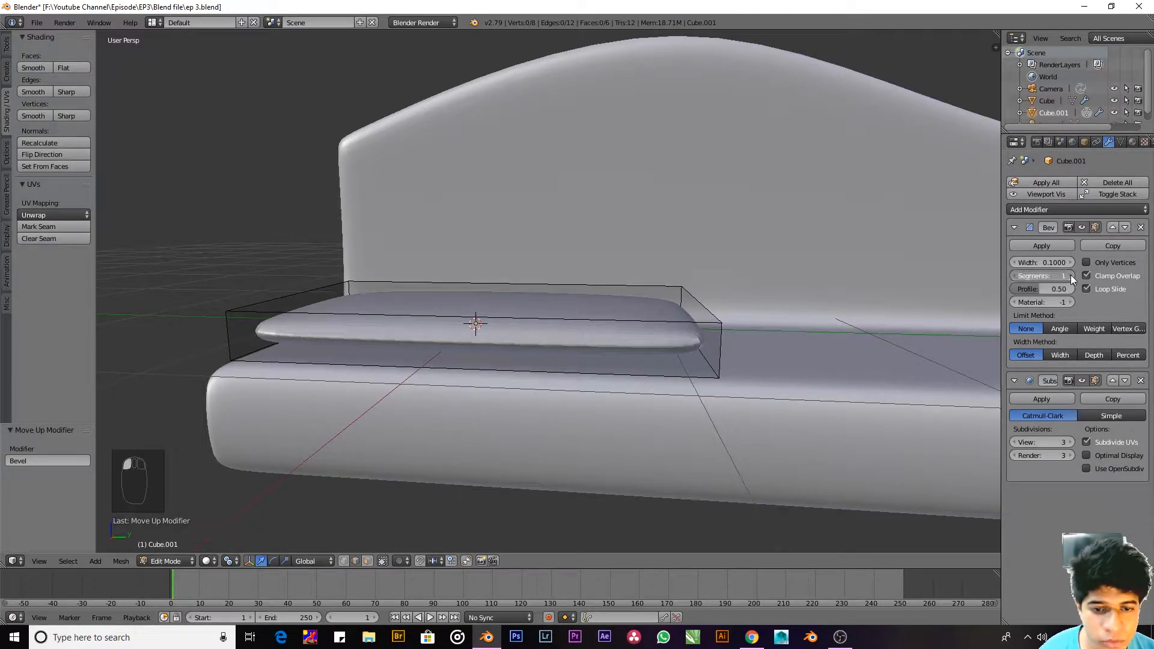
pyautogui.click(1070, 275)
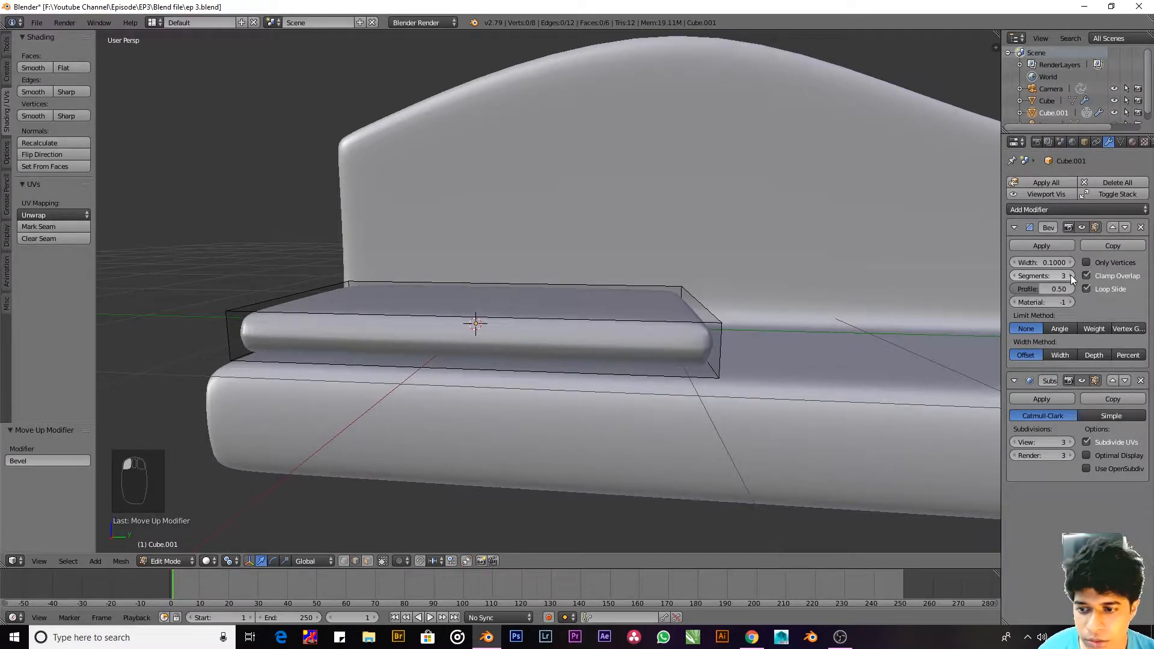
pyautogui.click(1016, 276)
pyautogui.moveTo(433, 336); pyautogui.dragTo(363, 333, button='middle')
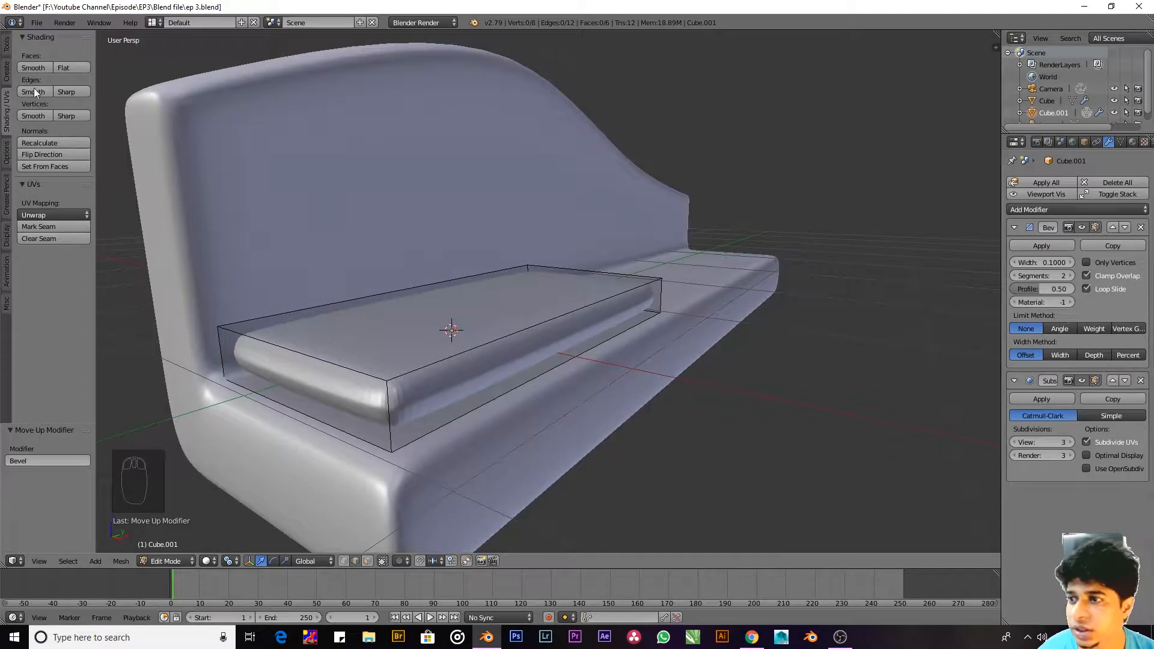
# Step: Apply smooth shading to the cushion's faces in Edit Mode, and return to Object Mode
pyautogui.click(34, 69)
pyautogui.rightClick(407, 358)
pyautogui.hotkey('ctrl', 'Tab')
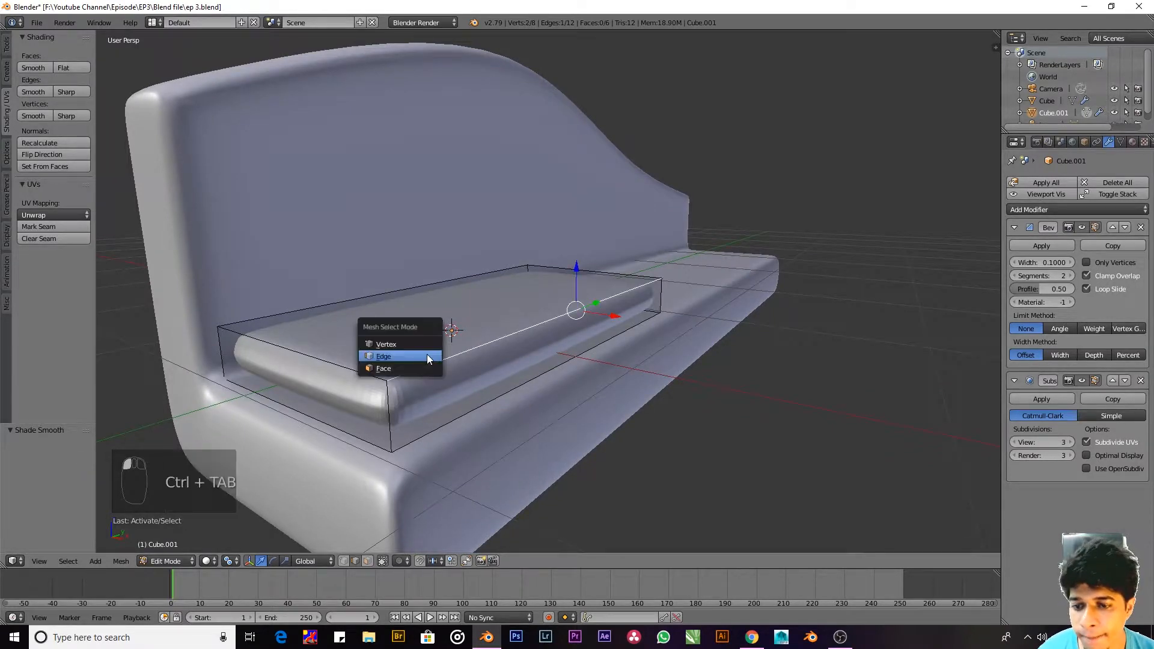
pyautogui.press('Tab')
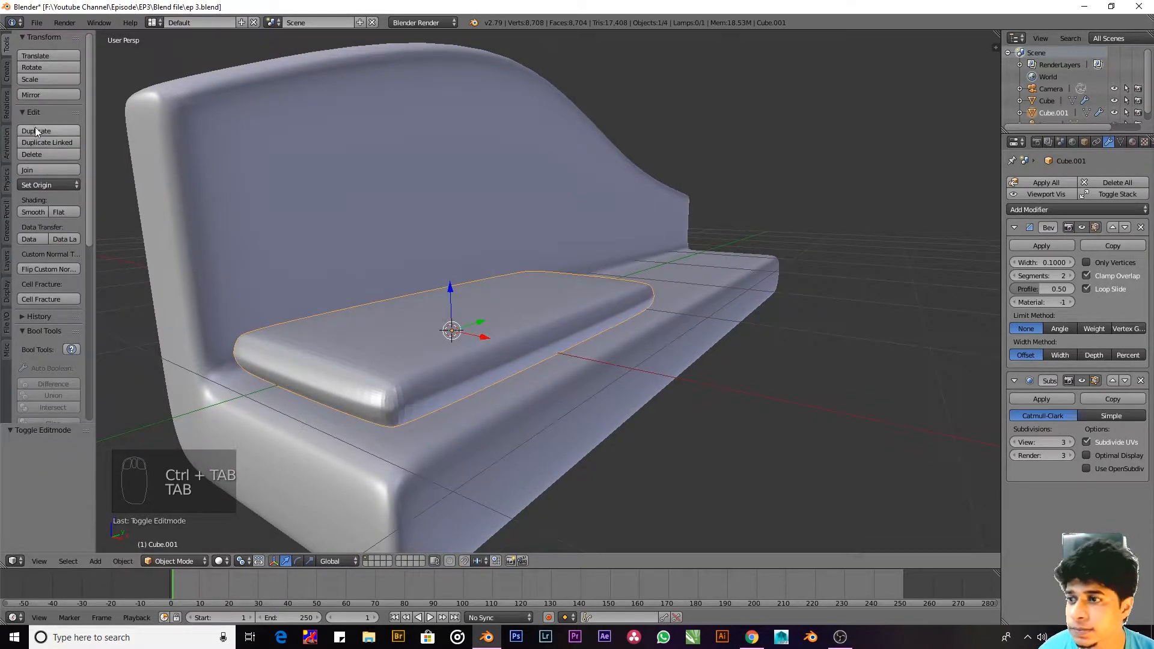
# Step: Try a horizontal loop cut around the cushion, slid close to its bottom edge, and view the shape in Object Mode
pyautogui.press('Tab')
pyautogui.moveTo(590, 336)
pyautogui.mouseDown(button='middle')
pyautogui.moveTo(685, 340)
pyautogui.moveTo(665, 330)
pyautogui.mouseUp(button='middle')
pyautogui.press('a')
pyautogui.press('a')
pyautogui.press('a')
pyautogui.press('a')
pyautogui.hotkey('ctrl', 'r')
pyautogui.click(666, 327)
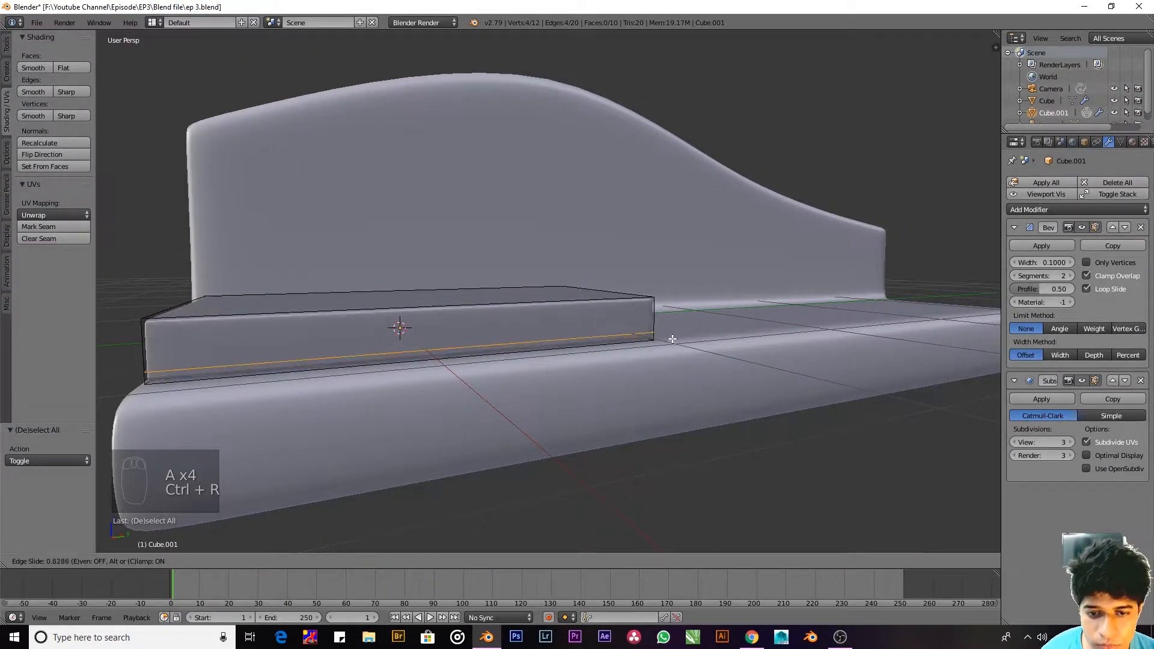
pyautogui.click(673, 335)
pyautogui.moveTo(672, 336); pyautogui.dragTo(493, 356, button='middle')
pyautogui.press('Tab')
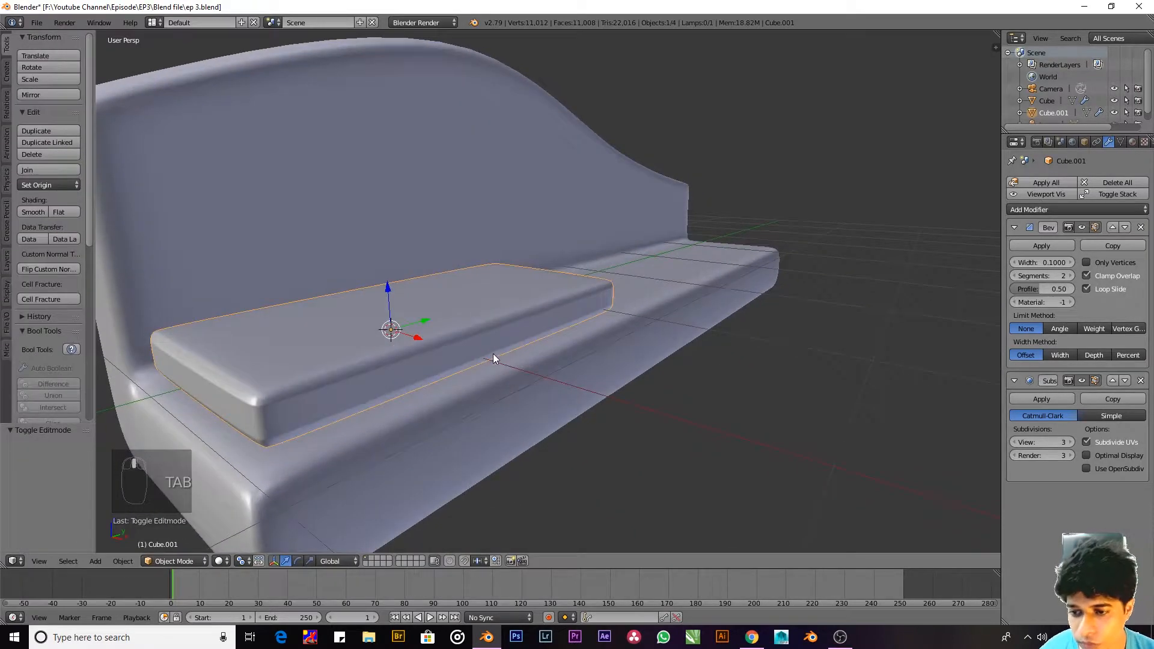
# Step: Undo the cushion's loop cut and check the sofa from the front in Object Mode
pyautogui.press('Tab')
pyautogui.hotkey('ctrl', 'z')
pyautogui.hotkey('ctrl', 'z')
pyautogui.hotkey('ctrl', 'z')
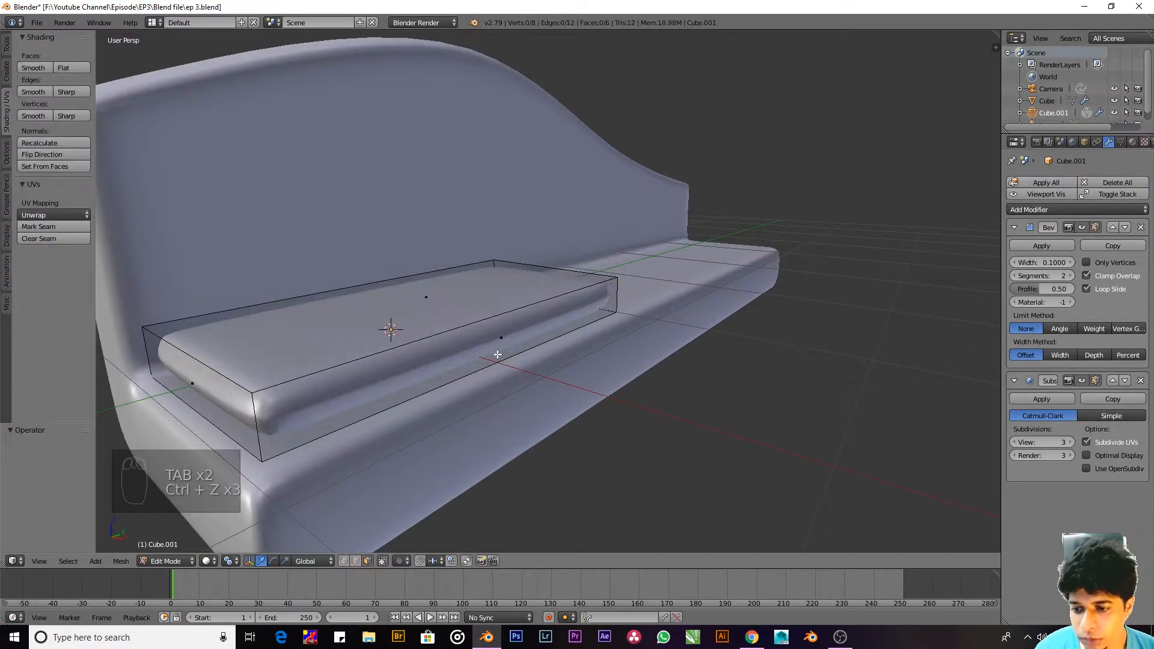
pyautogui.press('Tab')
pyautogui.scroll(-4, 452, 369)
pyautogui.moveTo(477, 378); pyautogui.dragTo(424, 348, button='middle')
pyautogui.scroll(5, 424, 347)
pyautogui.scroll(-4, 474, 354)
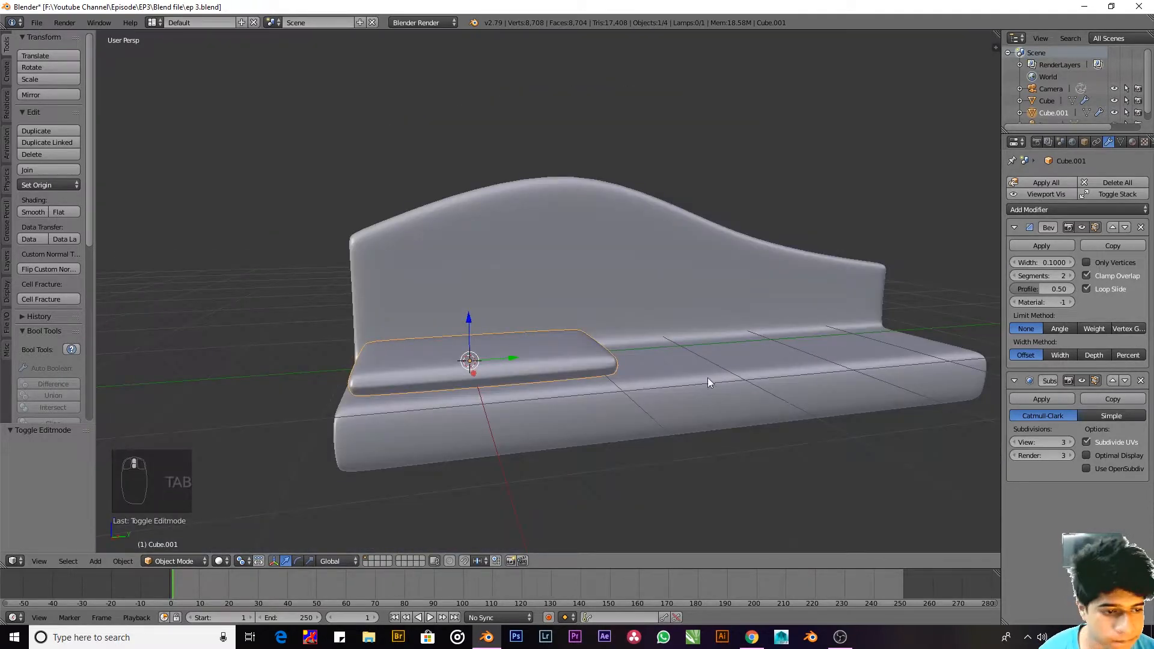
pyautogui.moveTo(708, 378); pyautogui.dragTo(672, 369, button='middle')
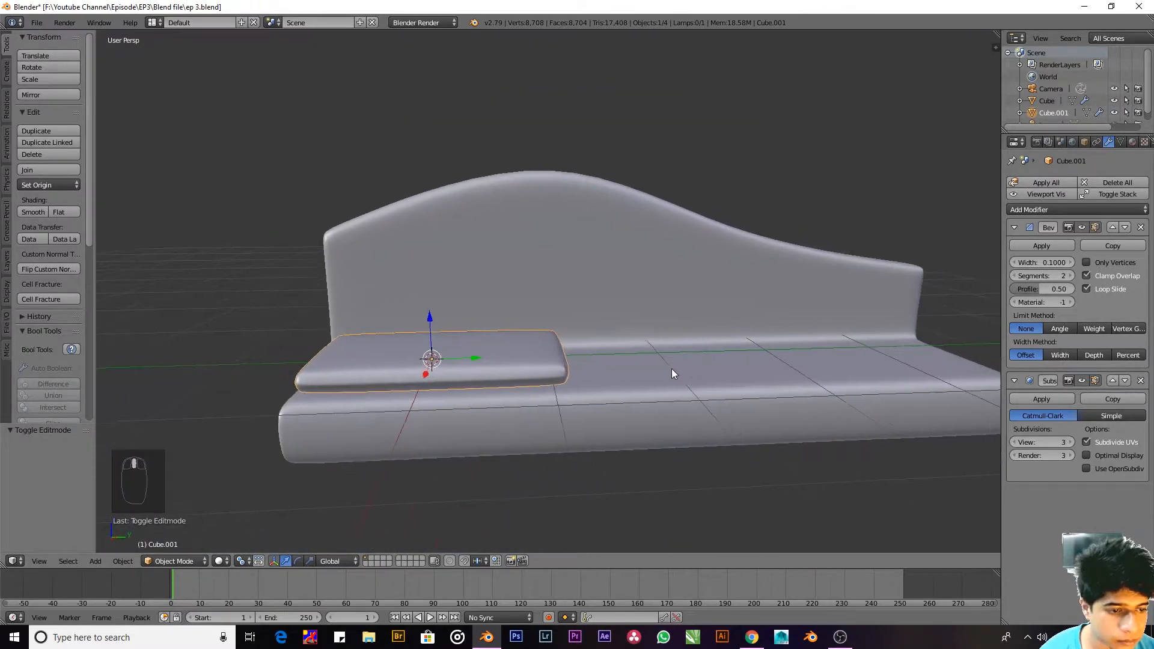
# Step: Hide the cushion's Subdivision Surface effect in the viewport, and set its Bevel modifier's profile to 0.85
pyautogui.click(1081, 380)
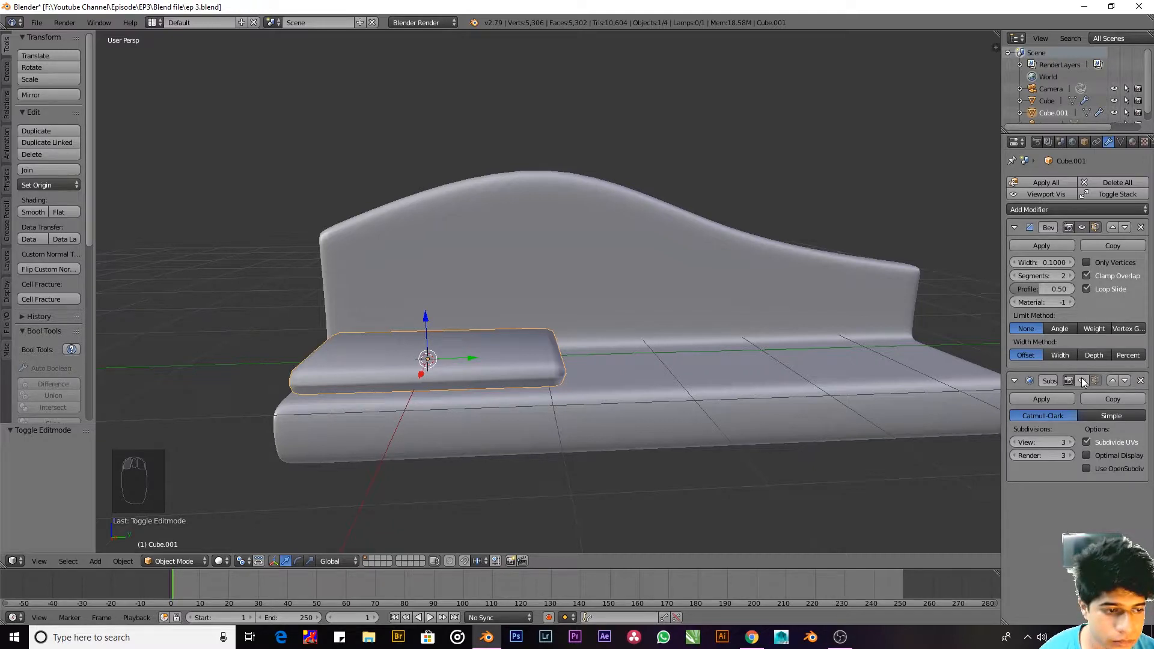
pyautogui.press('Tab')
pyautogui.scroll(3, 520, 376)
pyautogui.press('Tab')
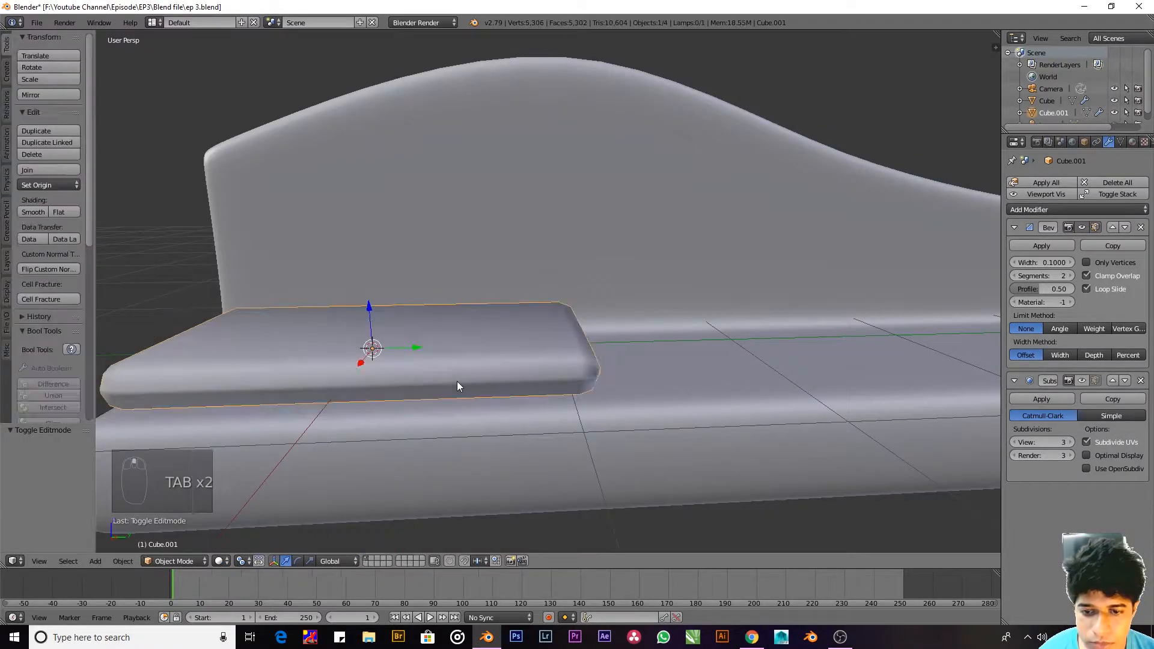
pyautogui.moveTo(1028, 292)
pyautogui.mouseDown()
pyautogui.moveTo(1065, 293)
pyautogui.moveTo(1046, 289)
pyautogui.mouseUp()
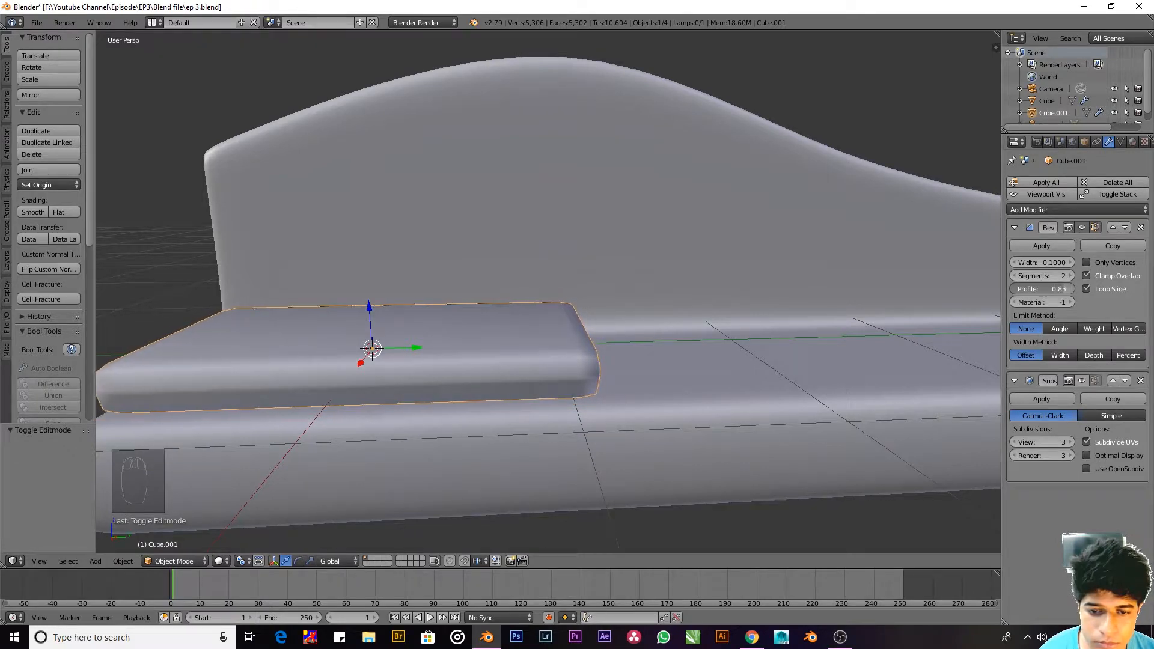
# Step: In top orthographic view, box-select the cushion's front face and move it outward along X to the seat's front edge
pyautogui.scroll(-1, 2, 265)
pyautogui.moveTo(349, 354); pyautogui.dragTo(453, 350, button='middle')
pyautogui.press('KP_7')
pyautogui.press('KP_5')
pyautogui.press('z')
pyautogui.press('KP_5')
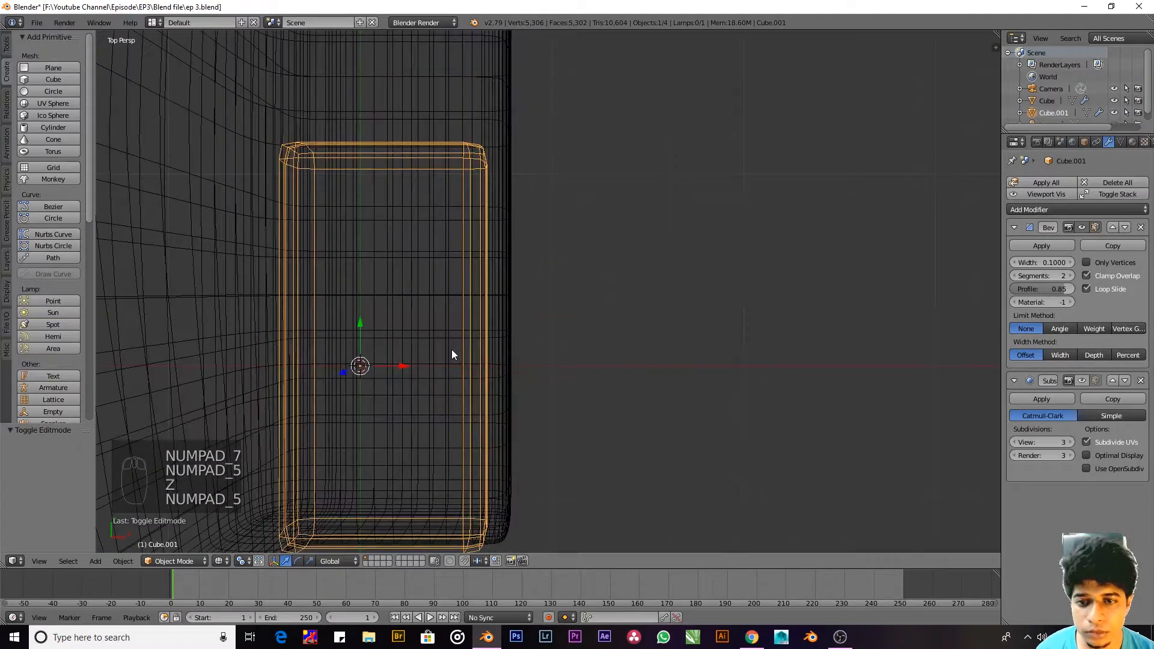
pyautogui.press('z')
pyautogui.scroll(-4, 553, 270)
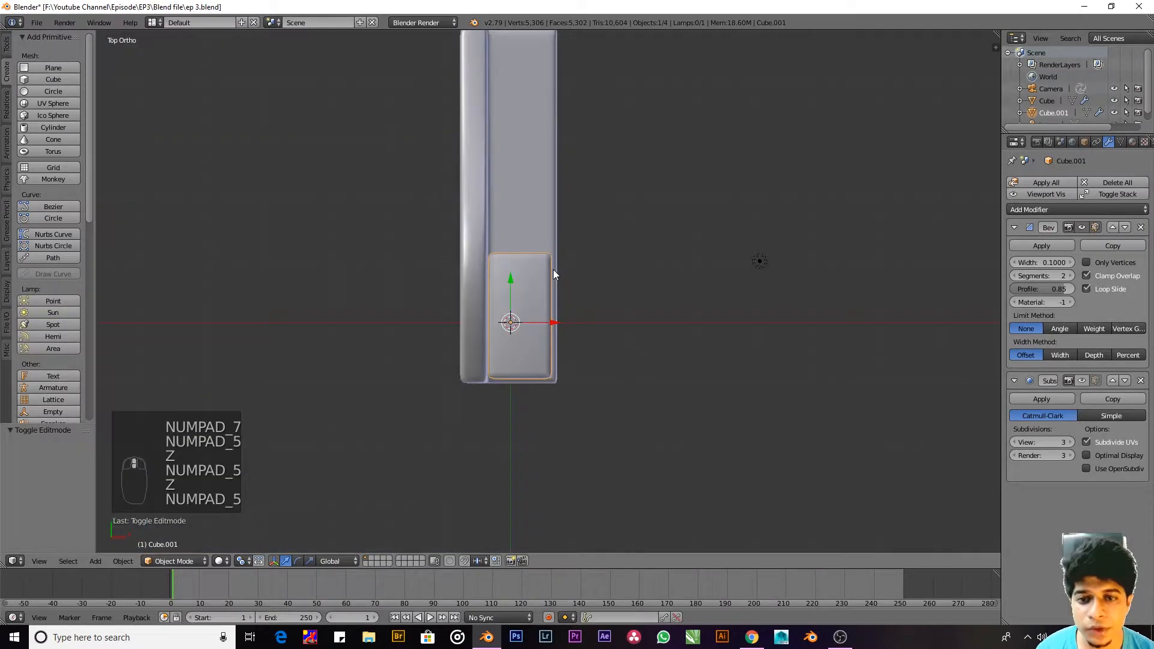
pyautogui.press('KP_5')
pyautogui.press('Tab')
pyautogui.press('a')
pyautogui.press('a')
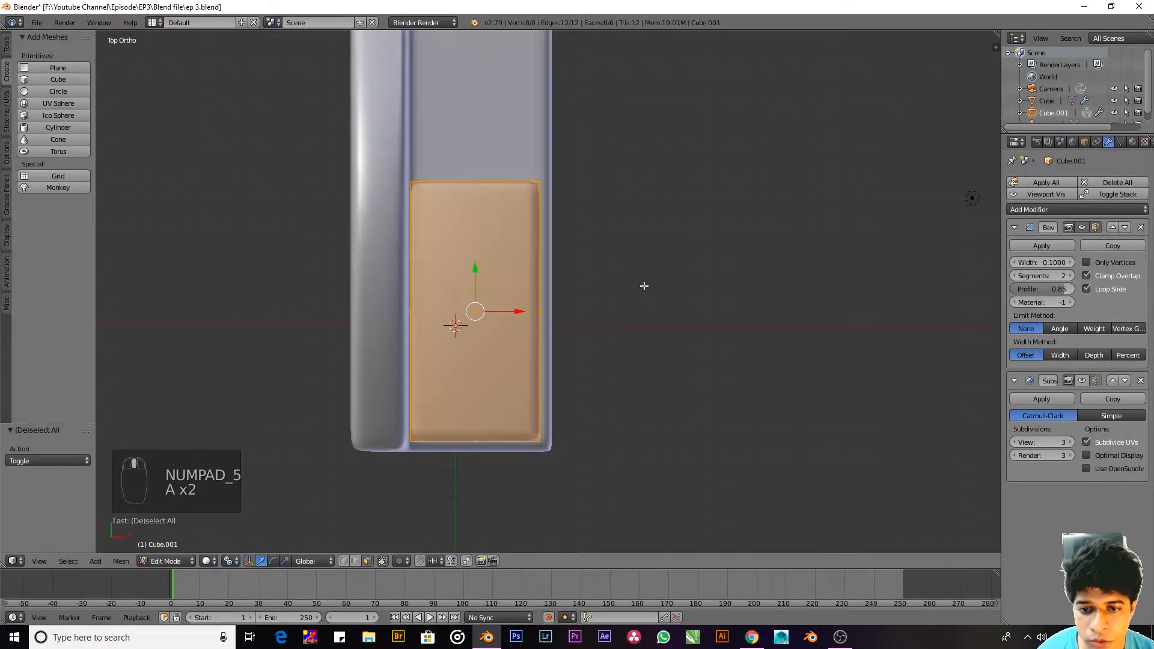
pyautogui.hotkey('ctrl', 'Tab')
pyautogui.click(604, 322)
pyautogui.press('z')
pyautogui.press('a')
pyautogui.press('b')
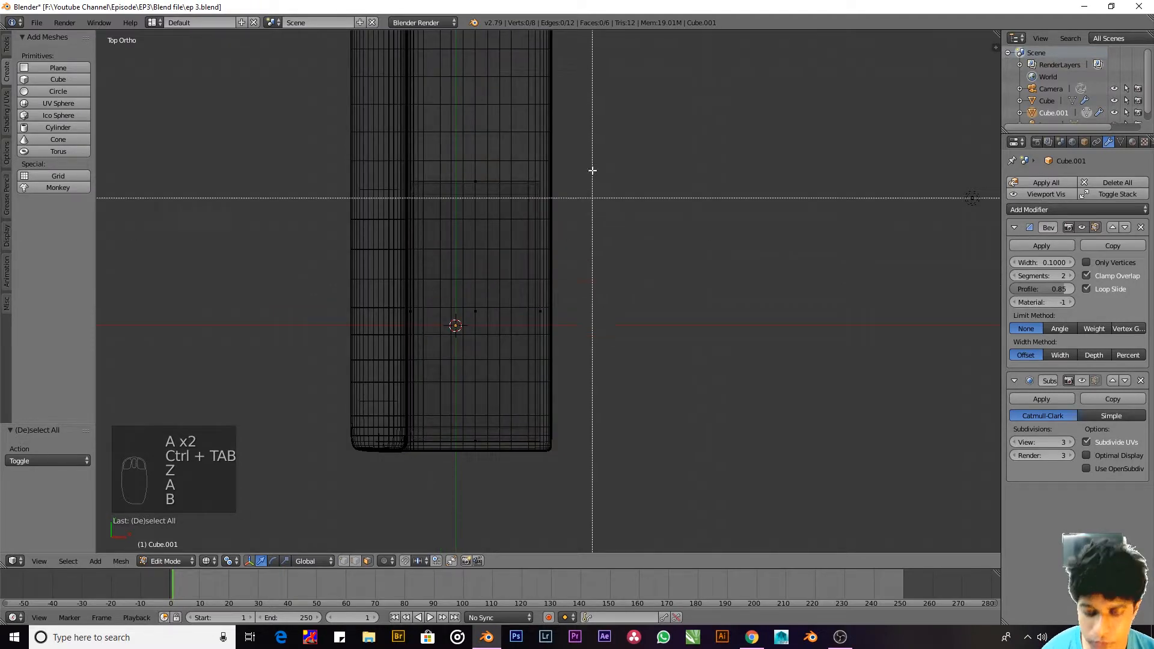
pyautogui.moveTo(593, 127); pyautogui.dragTo(505, 507)
pyautogui.moveTo(586, 312); pyautogui.dragTo(595, 312)
pyautogui.press('Tab')
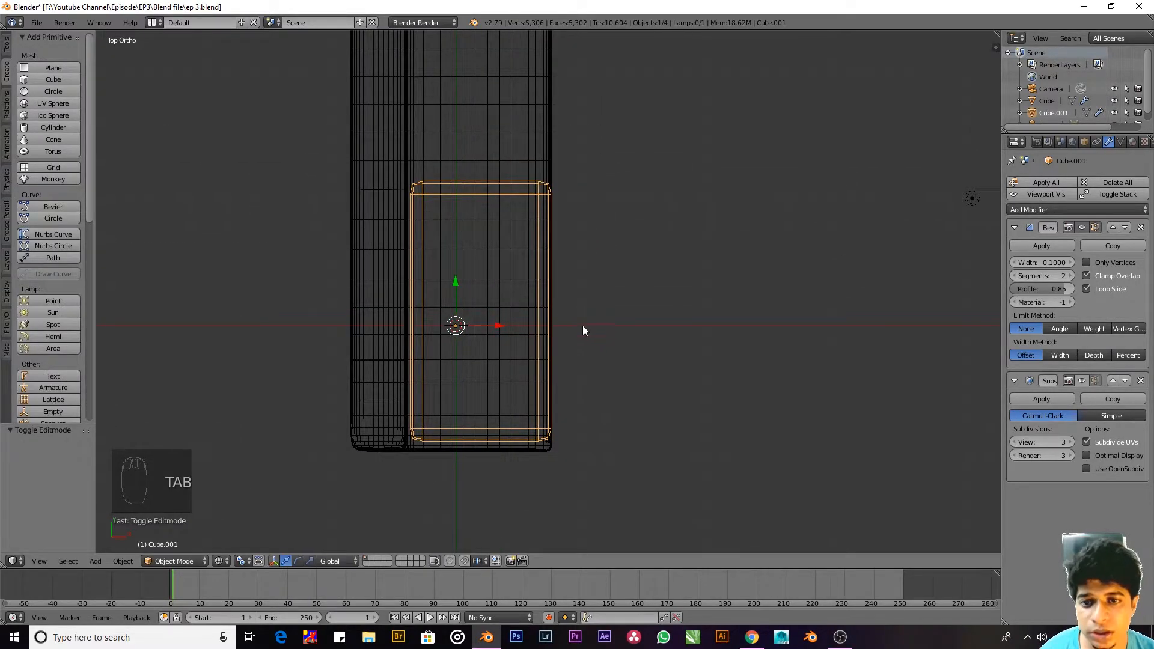
# Step: Move the whole cushion about 0.03 units in the negative Y direction in top orthographic view
pyautogui.press('z')
pyautogui.moveTo(583, 326)
pyautogui.mouseDown(button='middle')
pyautogui.moveTo(575, 337)
pyautogui.moveTo(498, 257)
pyautogui.moveTo(476, 324)
pyautogui.moveTo(513, 319)
pyautogui.mouseUp(button='middle')
pyautogui.press('KP_5')
pyautogui.press('KP_Decimal')
pyautogui.press('KP_7')
pyautogui.press('KP_5')
pyautogui.press('z')
pyautogui.press('KP_5')
pyautogui.press('z')
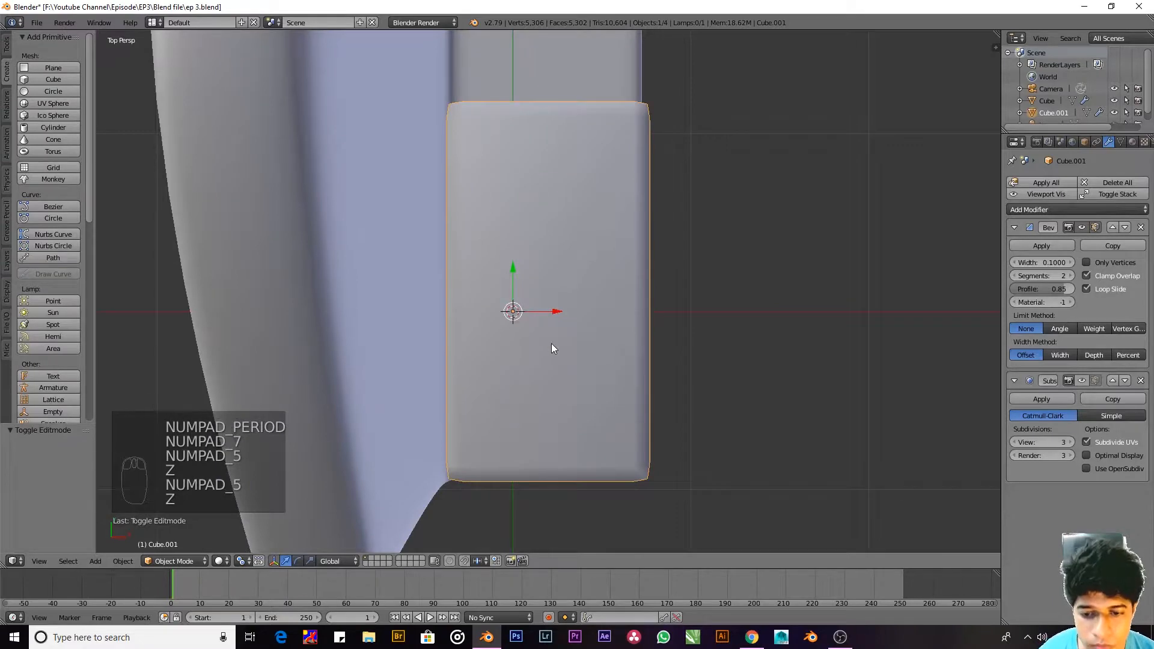
pyautogui.press('KP_5')
pyautogui.press('g')
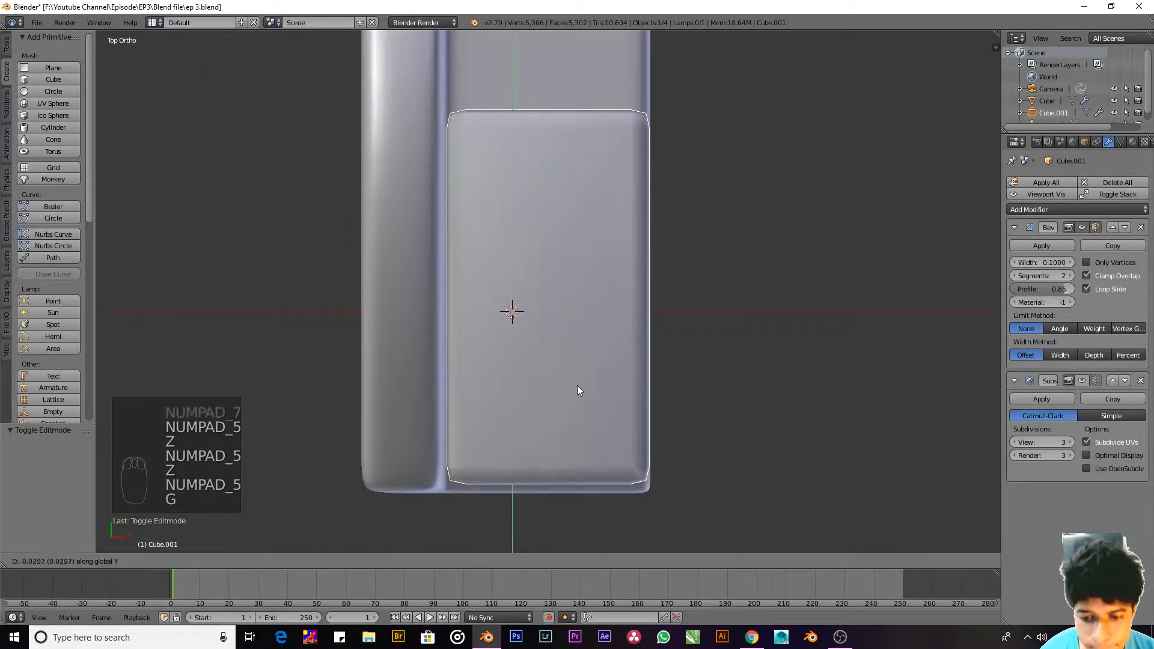
pyautogui.click(580, 393)
# Step: Examine the cushion's cage, rounded edges and fit on the seat in Edit Mode and Object Mode
pyautogui.press('Tab')
pyautogui.press('z')
pyautogui.moveTo(725, 337); pyautogui.dragTo(551, 322, button='middle')
pyautogui.press('a')
pyautogui.press('KP_5')
pyautogui.press('z')
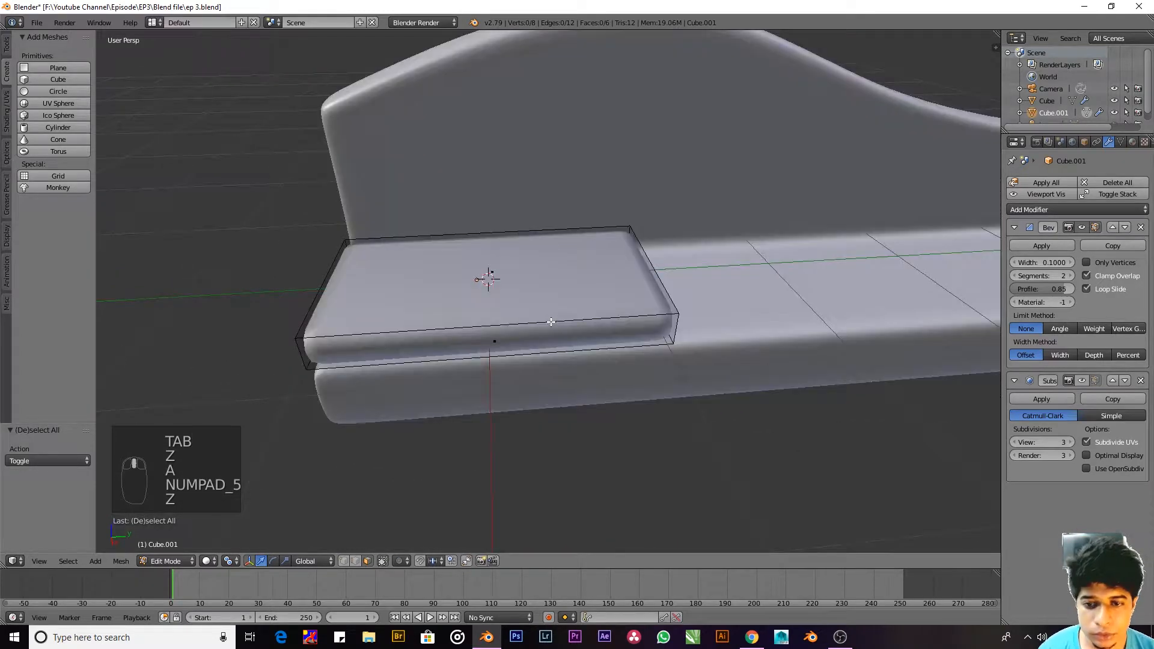
pyautogui.scroll(-4, 600, 294)
pyautogui.scroll(2, 559, 324)
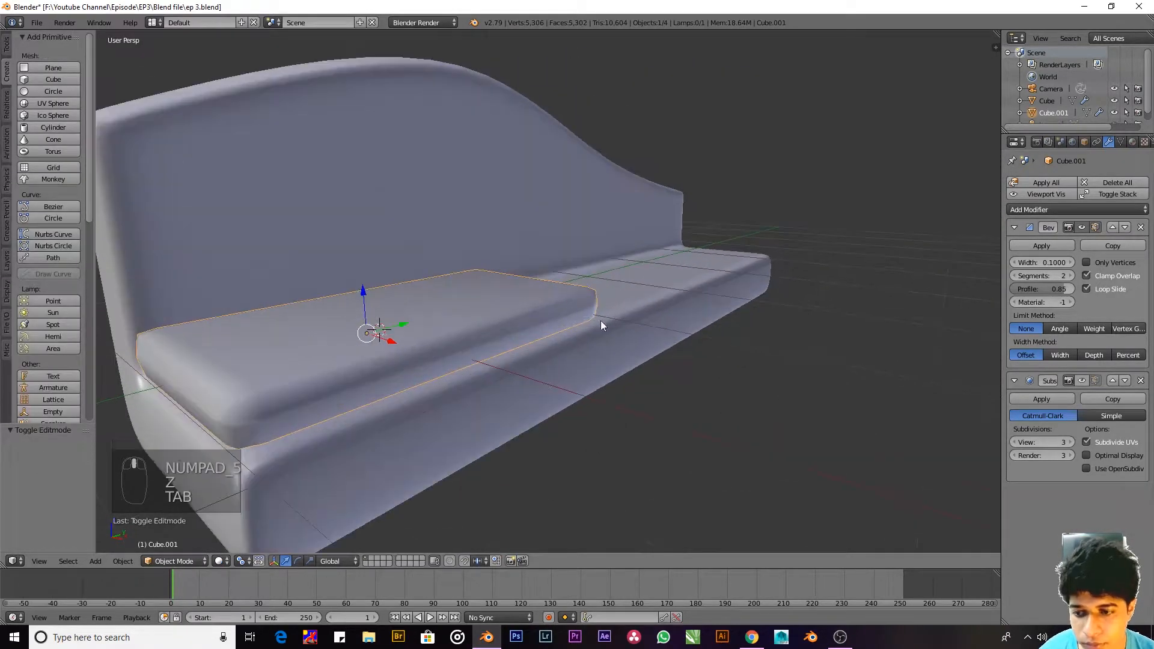
pyautogui.moveTo(600, 320); pyautogui.dragTo(570, 303, button='middle')
pyautogui.moveTo(780, 345); pyautogui.dragTo(794, 347, button='middle')
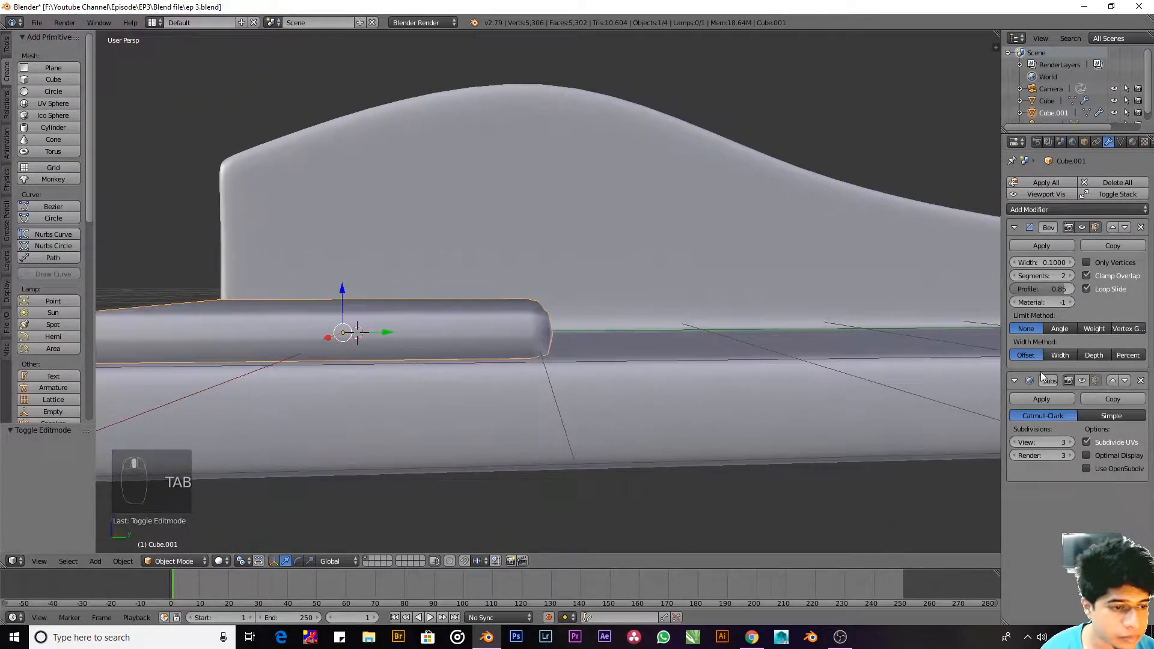
# Step: Remove the Subdivision Surface modifier from the cushion, keeping only the Bevel modifier
pyautogui.click(1142, 381)
pyautogui.moveTo(709, 282); pyautogui.dragTo(591, 323, button='middle')
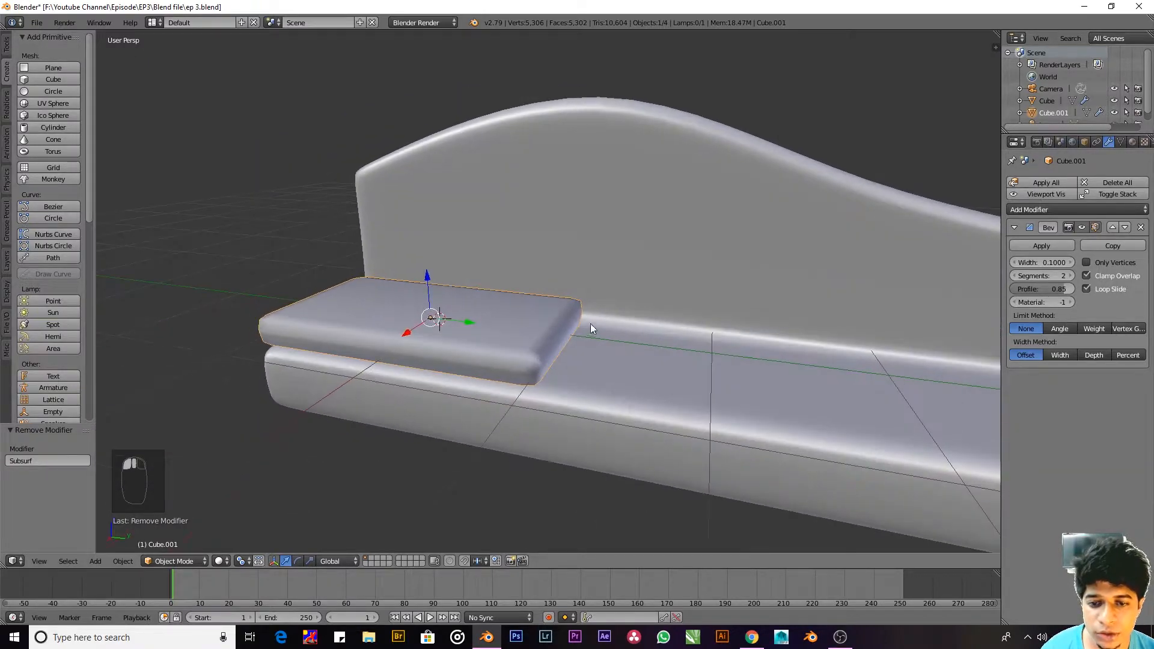
pyautogui.scroll(-2, 496, 348)
# Step: Duplicate the cushion about 2.066 units along Y to place a second one beside it on the seat
pyautogui.moveTo(496, 348); pyautogui.dragTo(403, 257, button='middle')
pyautogui.hotkey('shift', 'd')
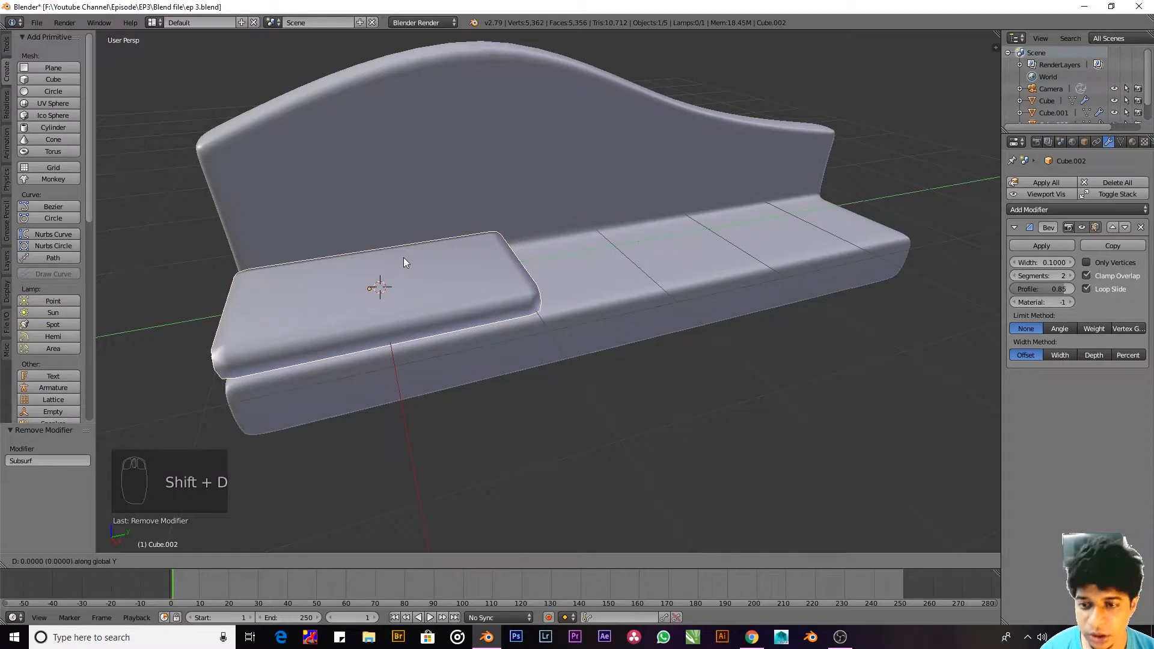
pyautogui.click(661, 255)
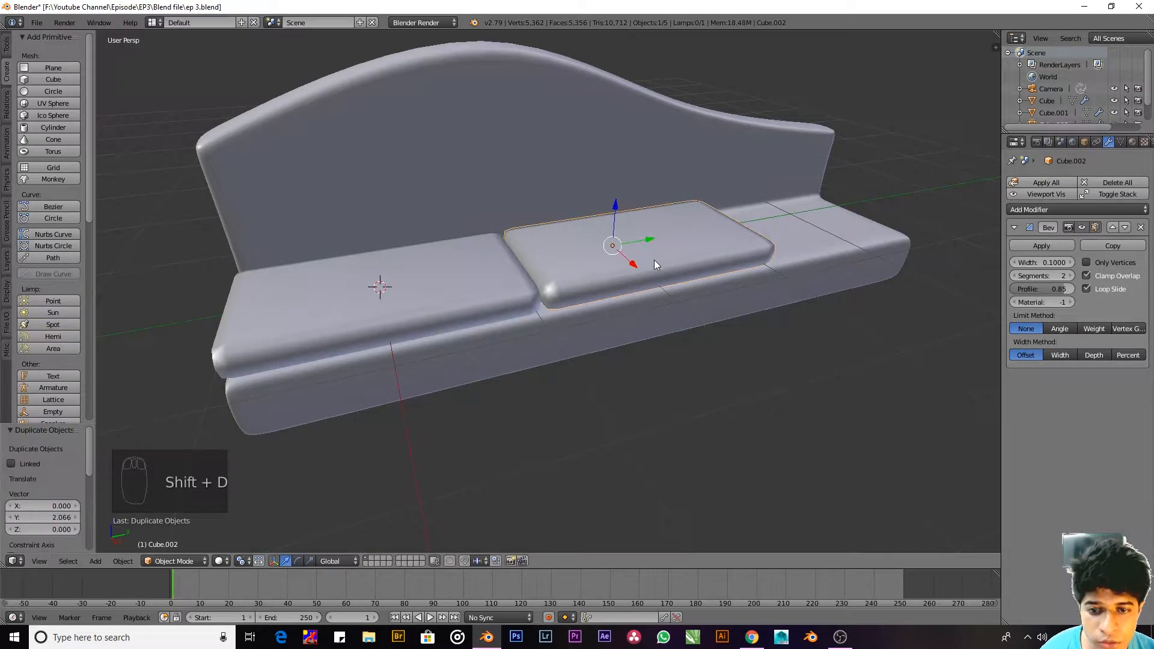
# Step: In right orthographic view, shift the duplicated cushion by -0.008 along Y to narrow the gap between the cushions
pyautogui.moveTo(654, 259); pyautogui.dragTo(626, 268, button='middle')
pyautogui.scroll(3, 645, 247)
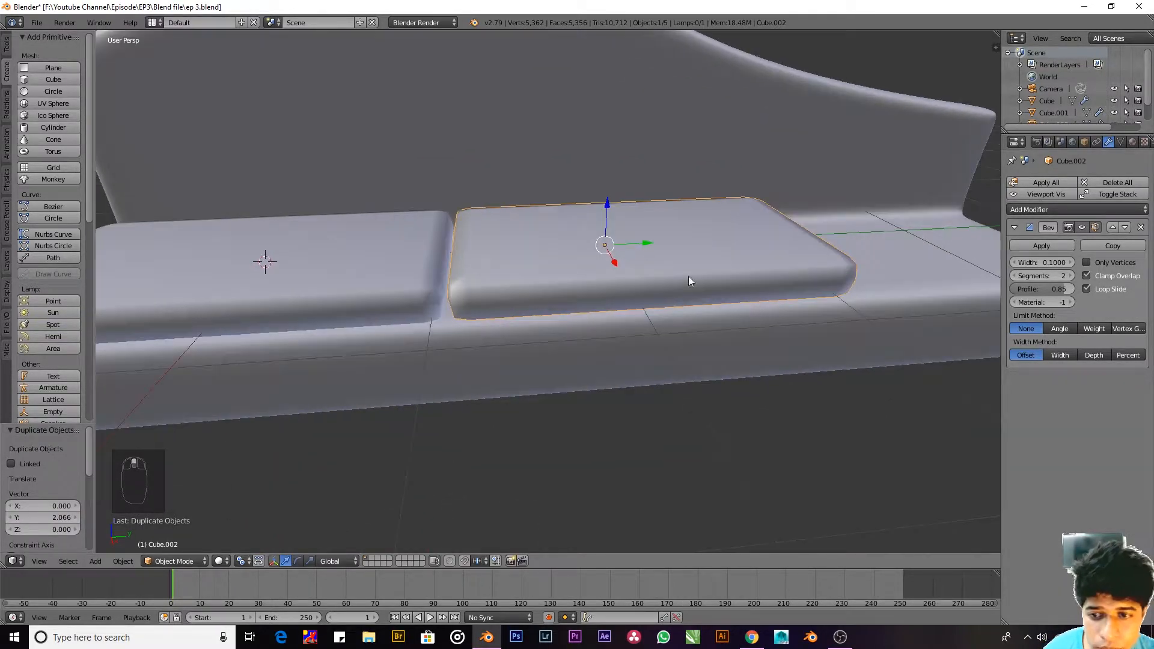
pyautogui.press('KP_1')
pyautogui.press('KP_3')
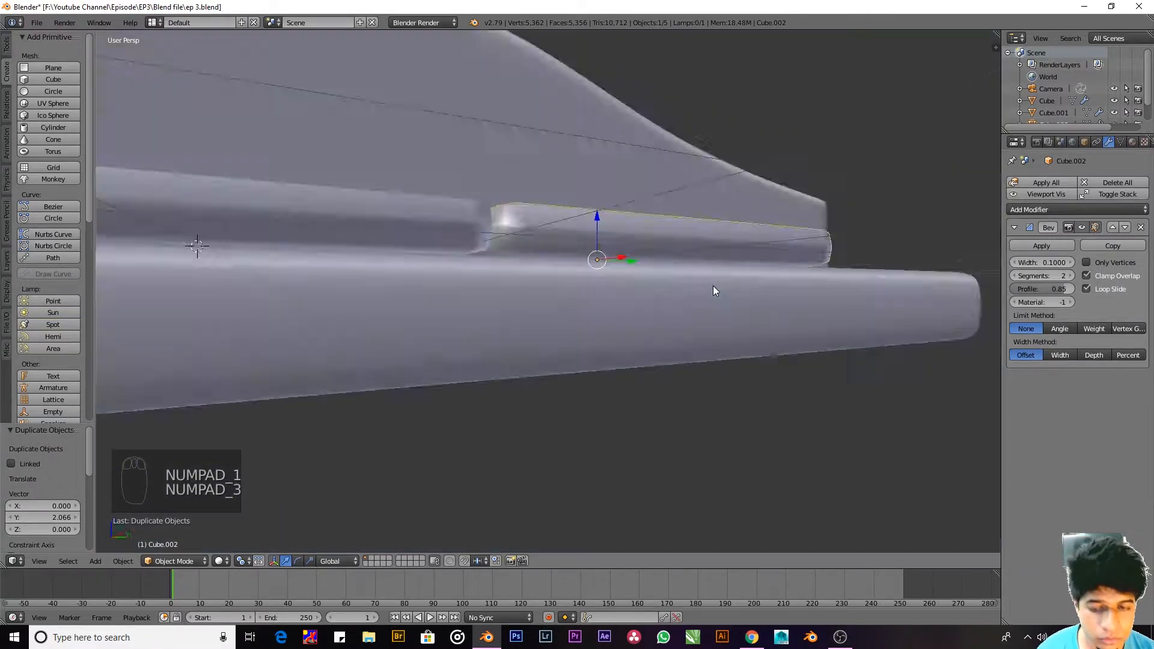
pyautogui.press('KP_5')
pyautogui.press('z')
pyautogui.press('z')
pyautogui.scroll(3, 500, 246)
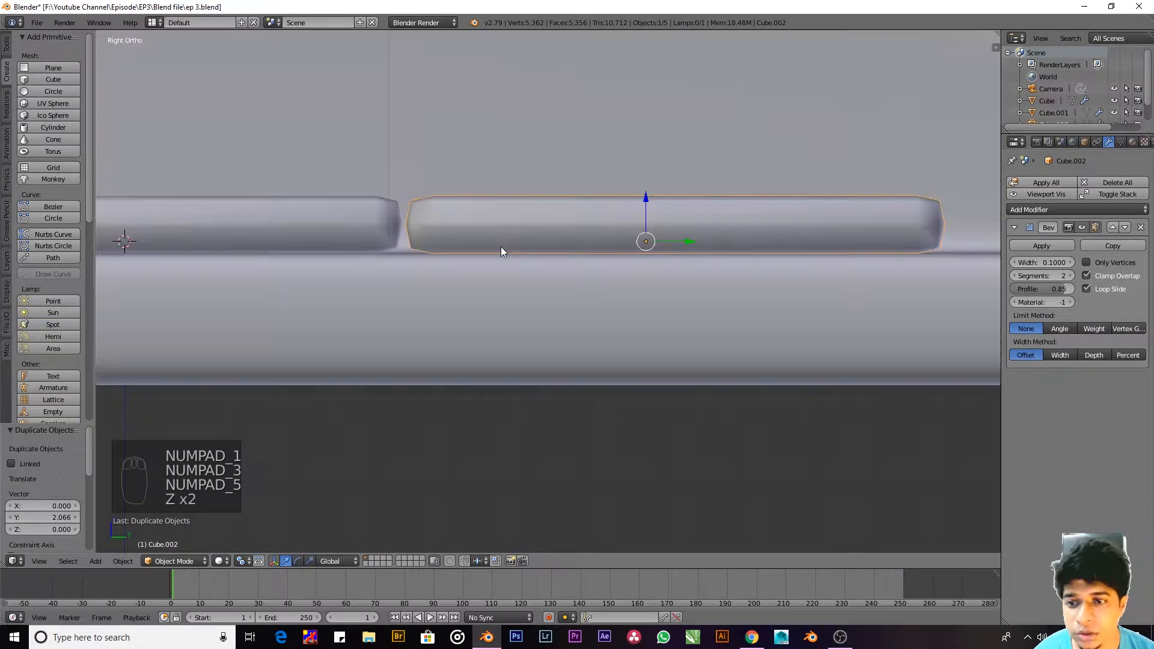
pyautogui.keyDown('shift'); pyautogui.moveTo(503, 262); pyautogui.dragTo(623, 260, button='middle'); pyautogui.keyUp('shift')
pyautogui.press('g')
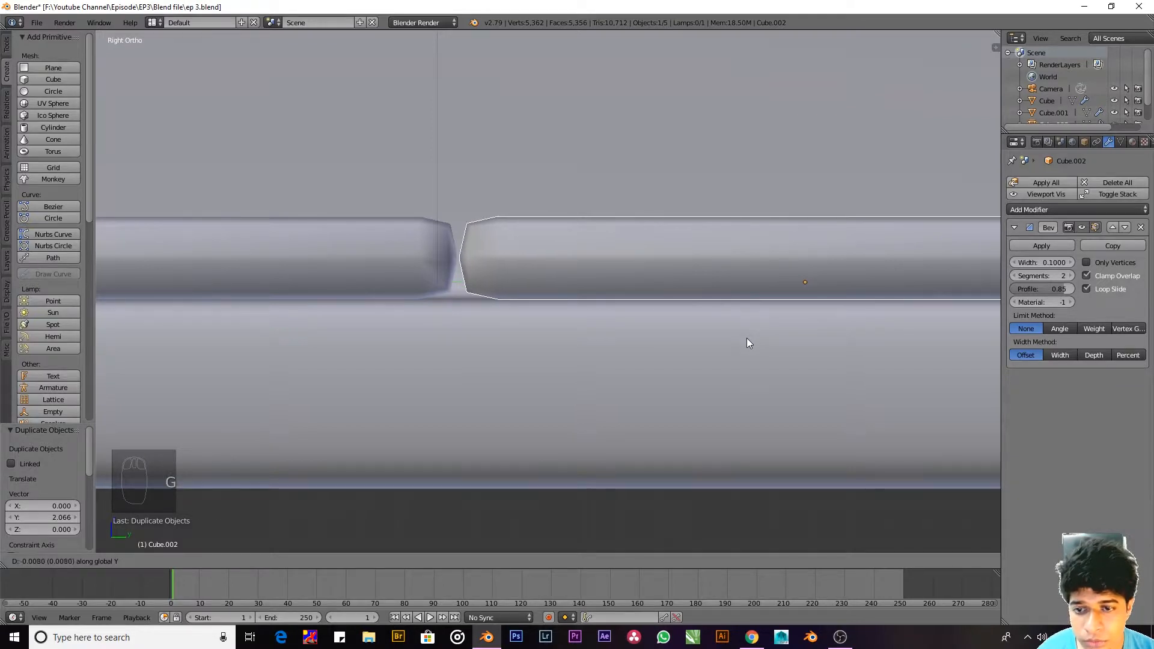
pyautogui.click(747, 338)
# Step: Select the original cushion and set its Bevel modifier to profile 0.86 and 8 segments
pyautogui.rightClick(280, 251)
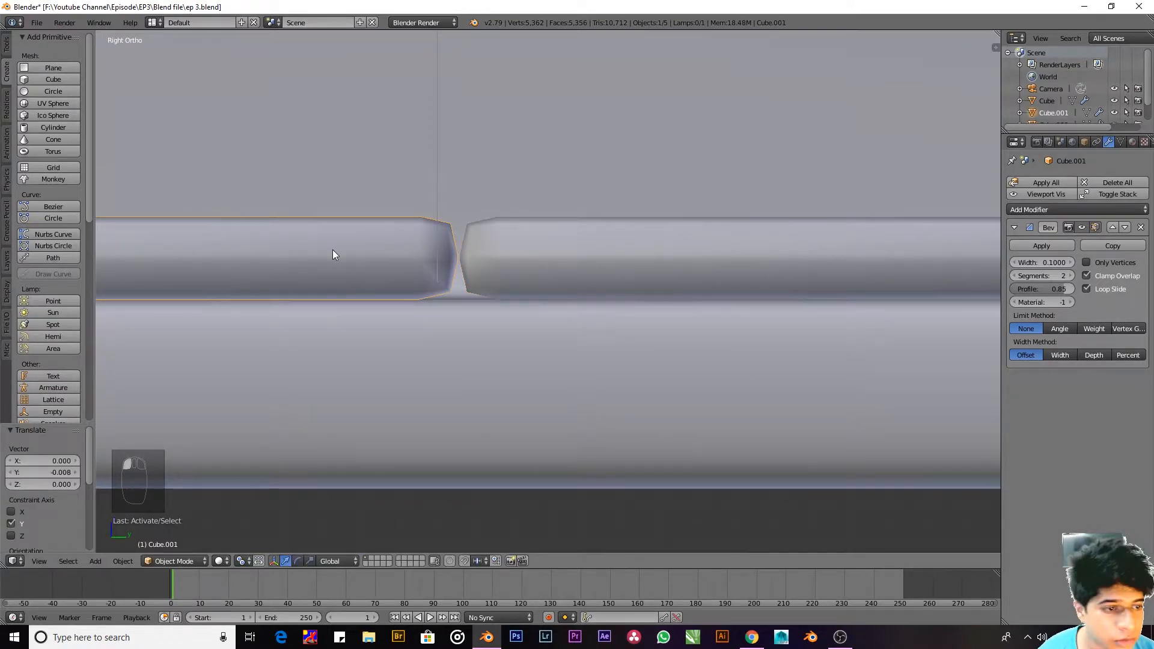
pyautogui.keyDown('shift'); pyautogui.moveTo(333, 250); pyautogui.dragTo(537, 262, button='middle'); pyautogui.keyUp('shift')
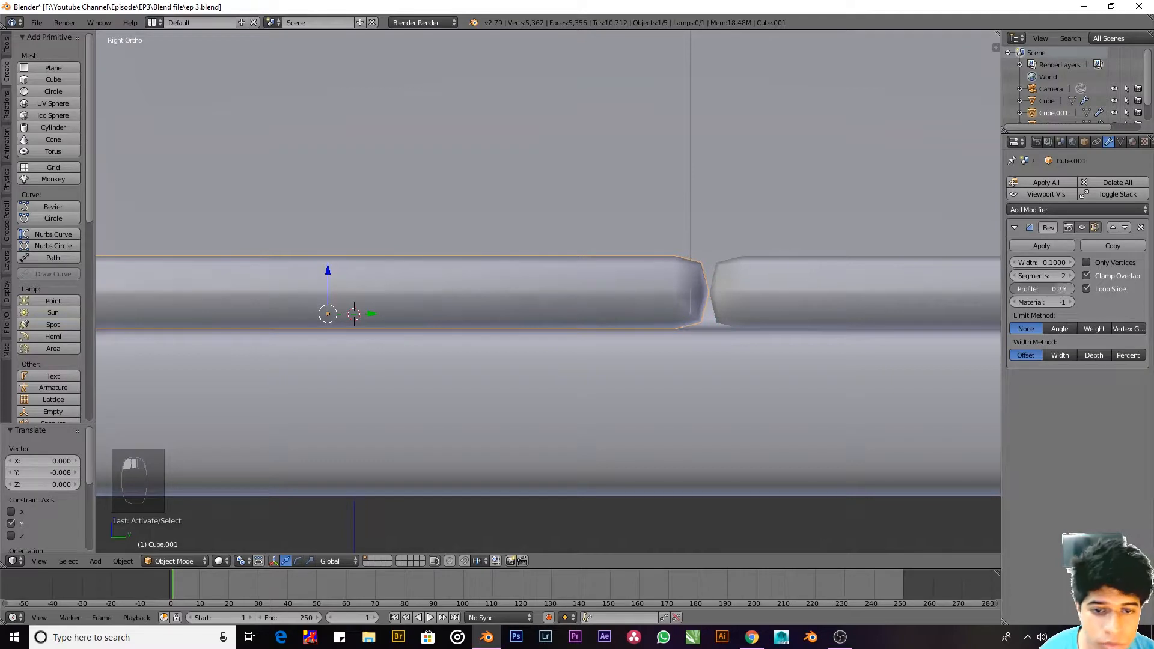
pyautogui.moveTo(1058, 289)
pyautogui.mouseDown()
pyautogui.moveTo(1076, 290)
pyautogui.moveTo(1058, 289)
pyautogui.mouseUp()
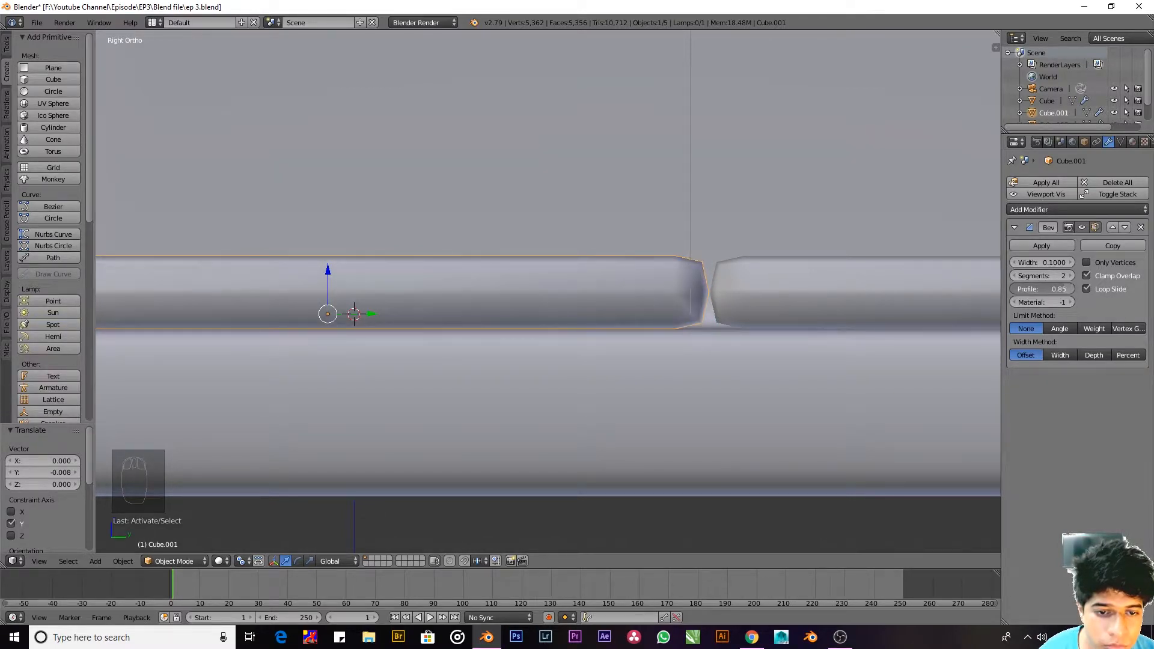
pyautogui.click(1068, 275)
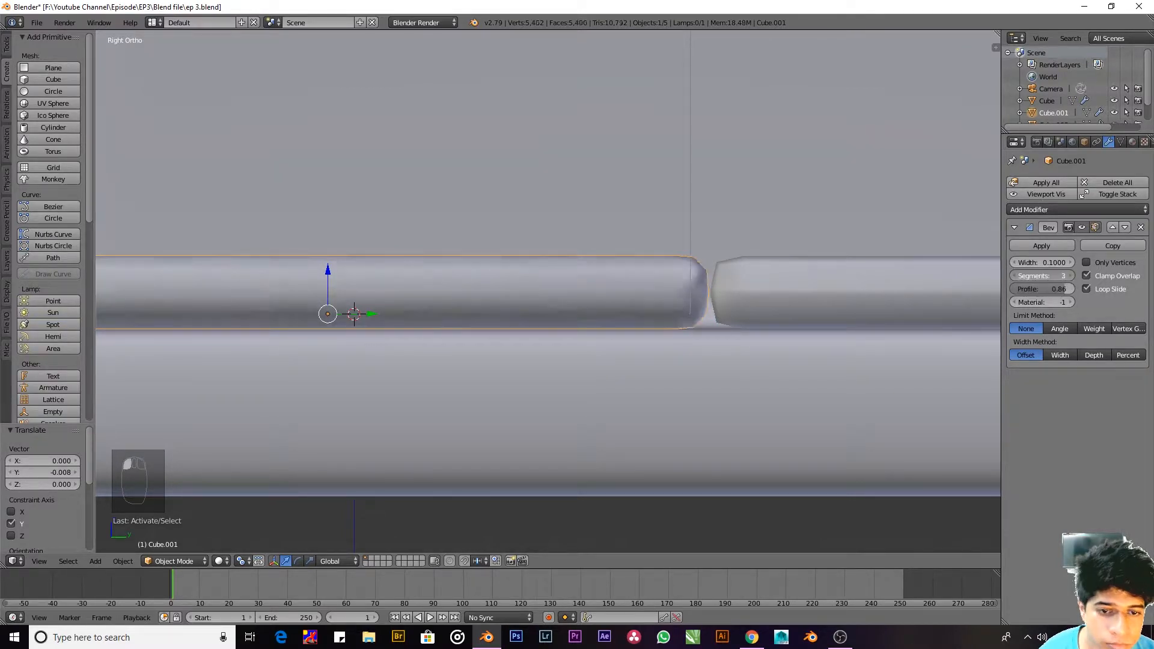
pyautogui.click(1068, 275)
pyautogui.click(1069, 274)
pyautogui.click(1069, 275)
pyautogui.click(1070, 274)
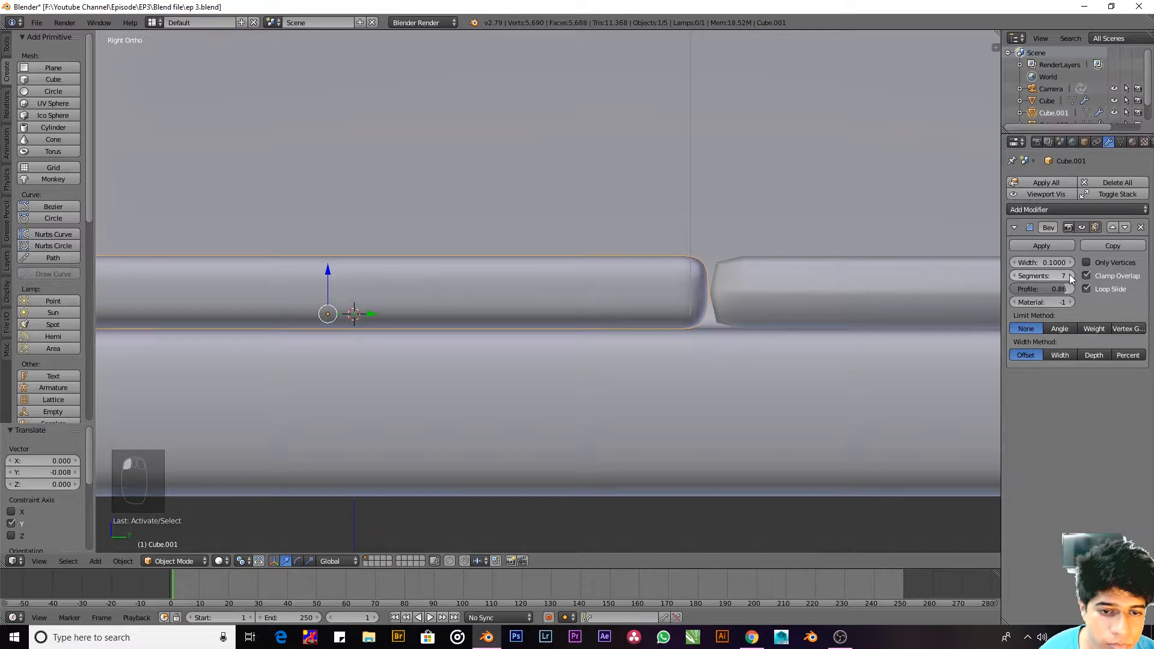
pyautogui.click(1070, 274)
# Step: Set the original cushion's Bevel width to 0.043 and compare both cushions in perspective view
pyautogui.moveTo(1067, 267); pyautogui.dragTo(1043, 267)
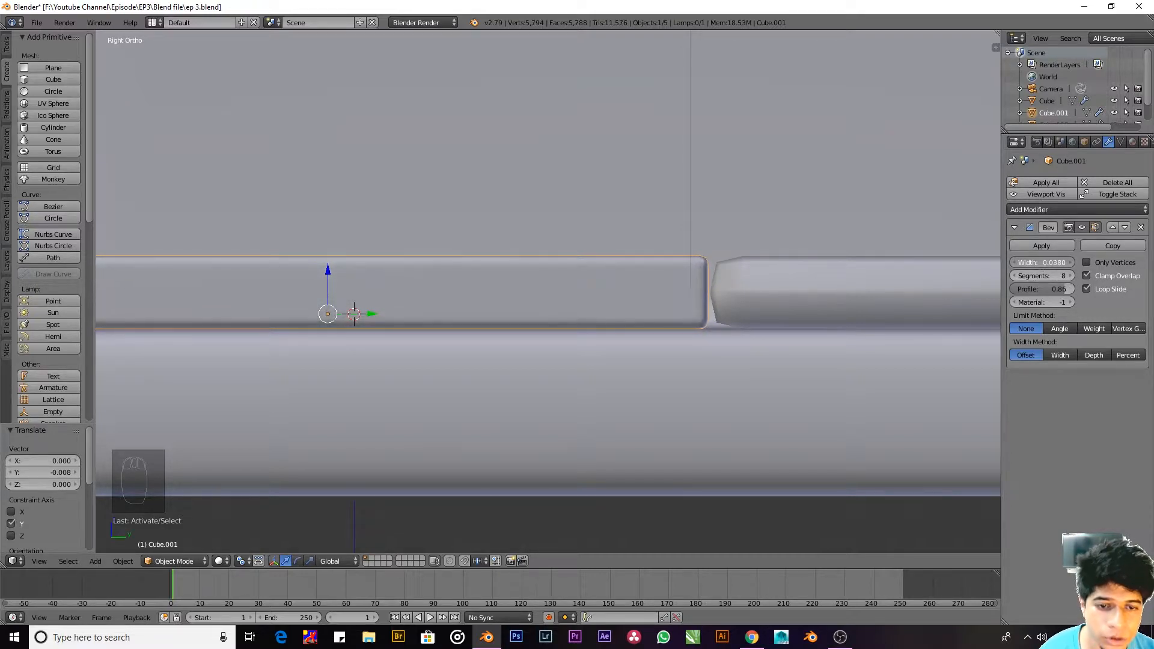
pyautogui.scroll(-3, 486, 334)
pyautogui.moveTo(485, 333); pyautogui.dragTo(496, 392, button='middle')
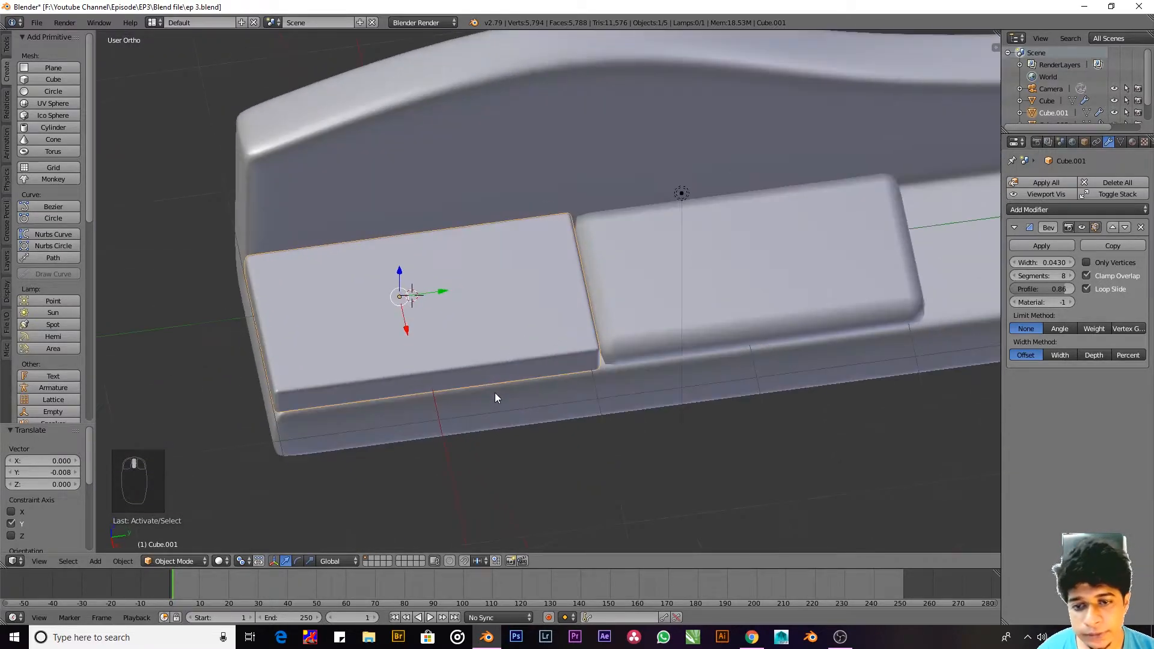
pyautogui.press('KP_5')
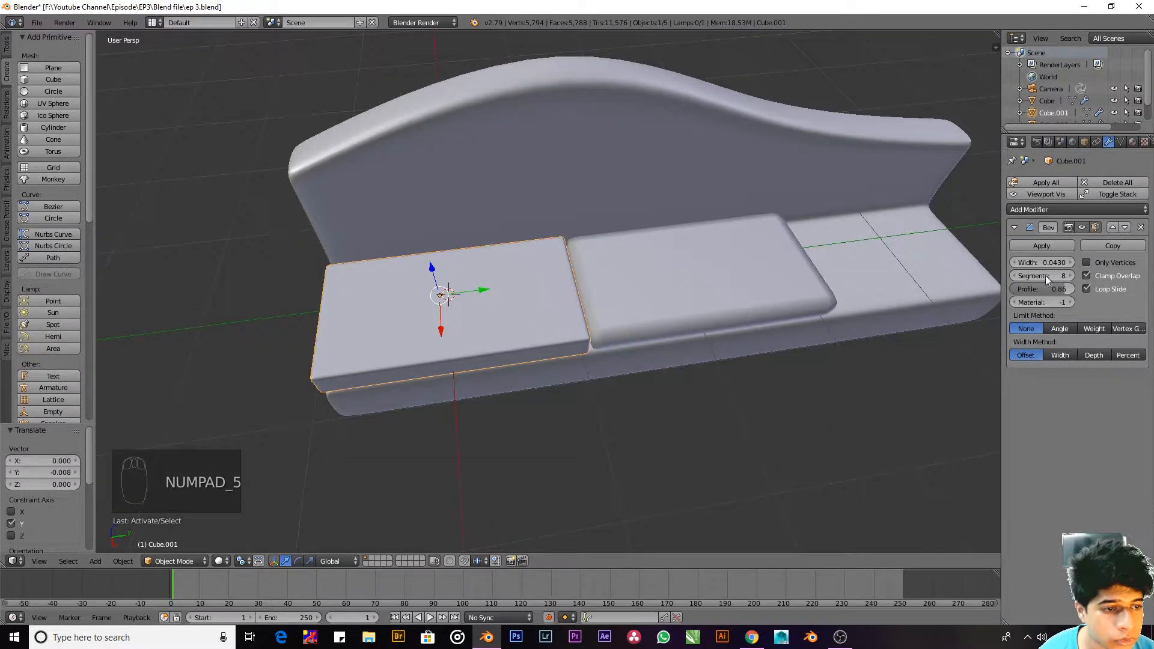
# Step: Set the original cushion's Bevel modifier to 3 segments, width 0.076 and profile 0.76
pyautogui.moveTo(538, 397); pyautogui.dragTo(546, 307, button='middle')
pyautogui.scroll(4, 577, 278)
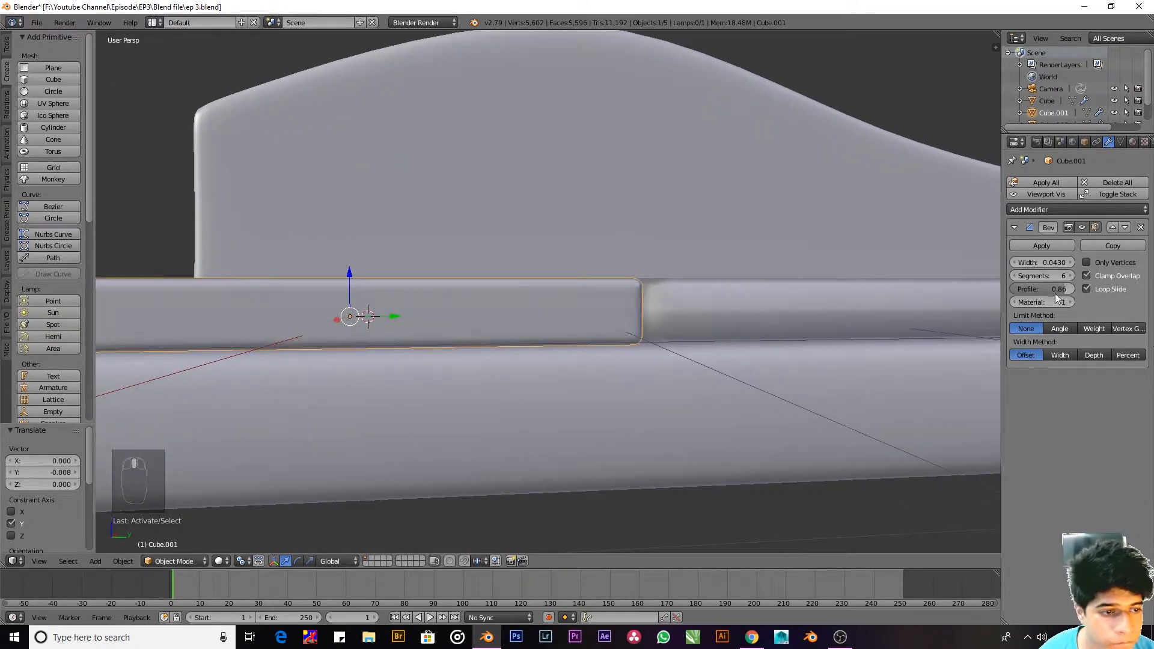
pyautogui.click(1012, 275)
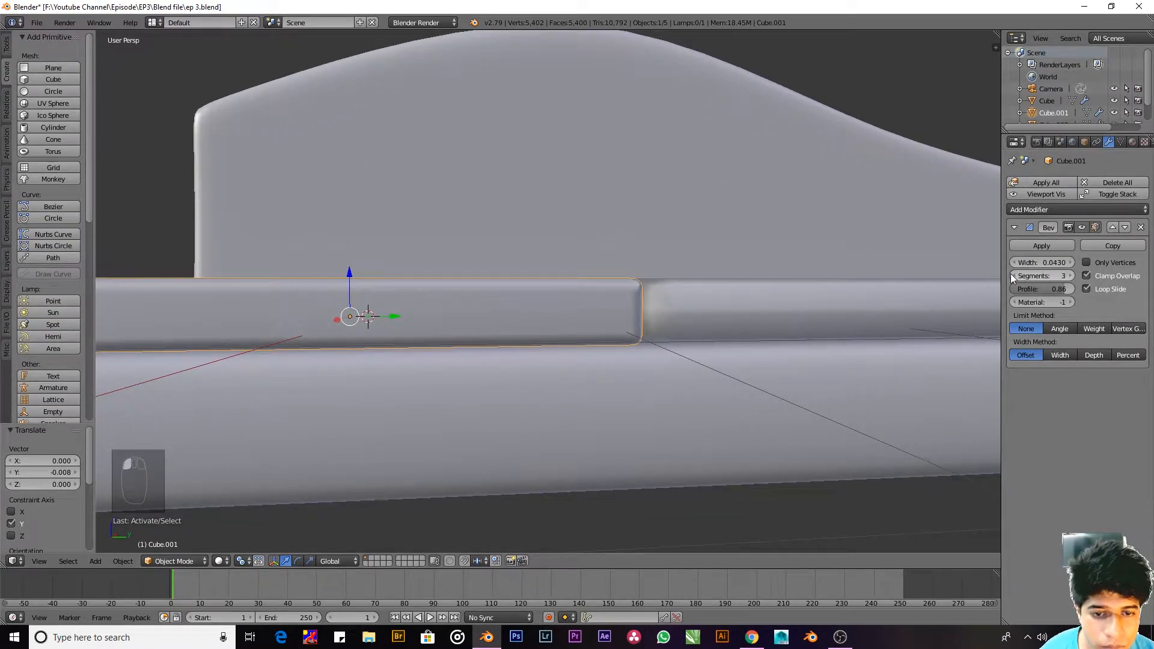
pyautogui.click(1012, 275)
pyautogui.click(1066, 276)
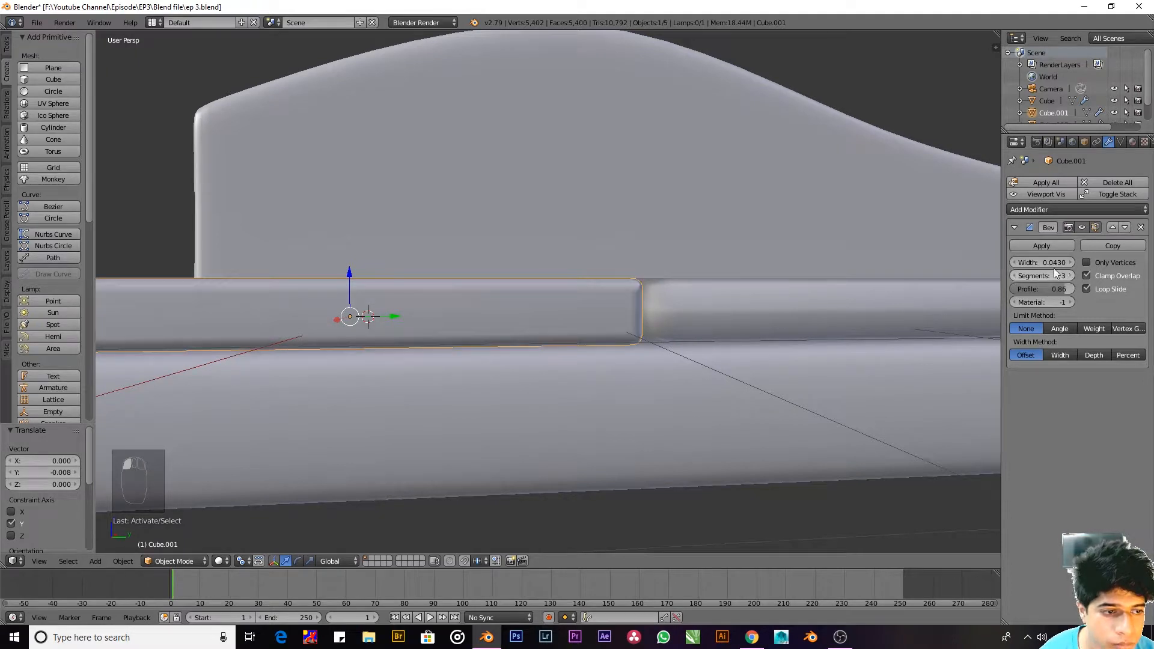
pyautogui.moveTo(1042, 262); pyautogui.dragTo(1062, 263)
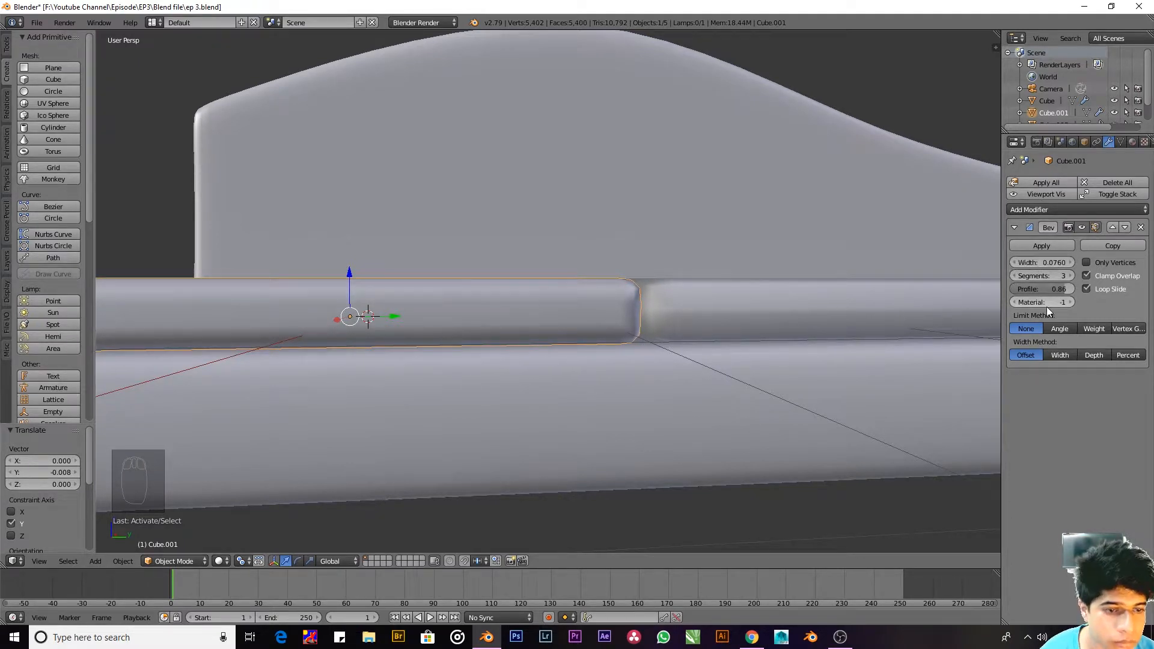
pyautogui.moveTo(1064, 289)
pyautogui.mouseDown()
pyautogui.moveTo(1022, 289)
pyautogui.moveTo(1062, 289)
pyautogui.mouseUp()
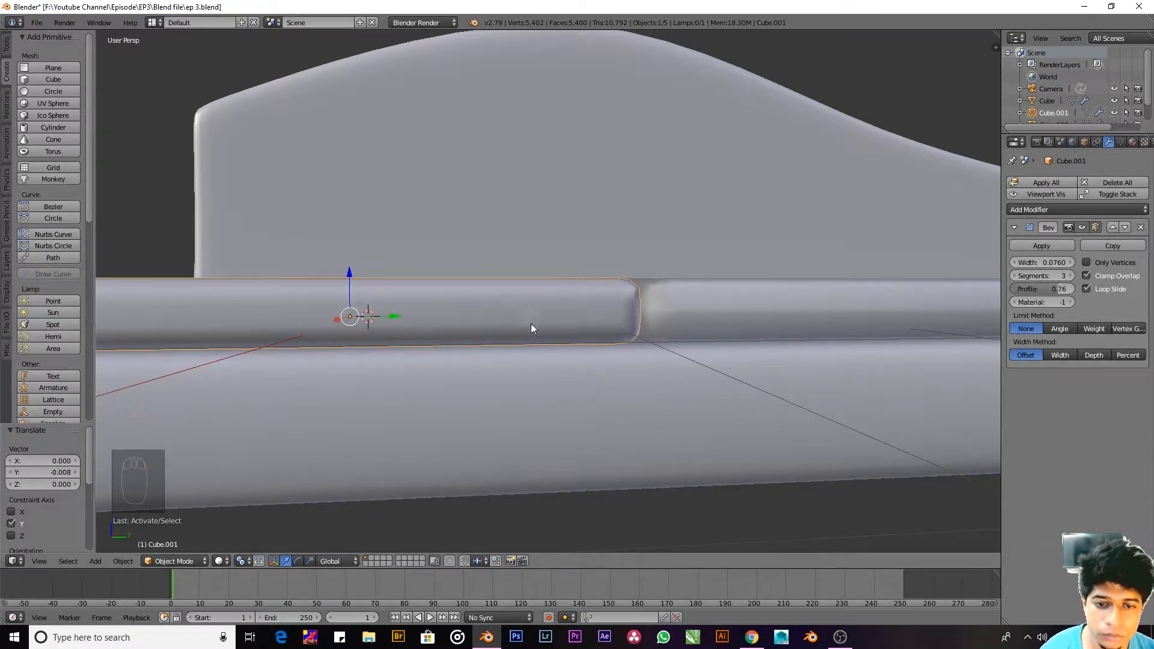
# Step: Delete the second cushion and replace it with a duplicate of the original cushion offset about 2.086 units along Y
pyautogui.moveTo(531, 323); pyautogui.dragTo(672, 296, button='middle')
pyautogui.rightClick(673, 296)
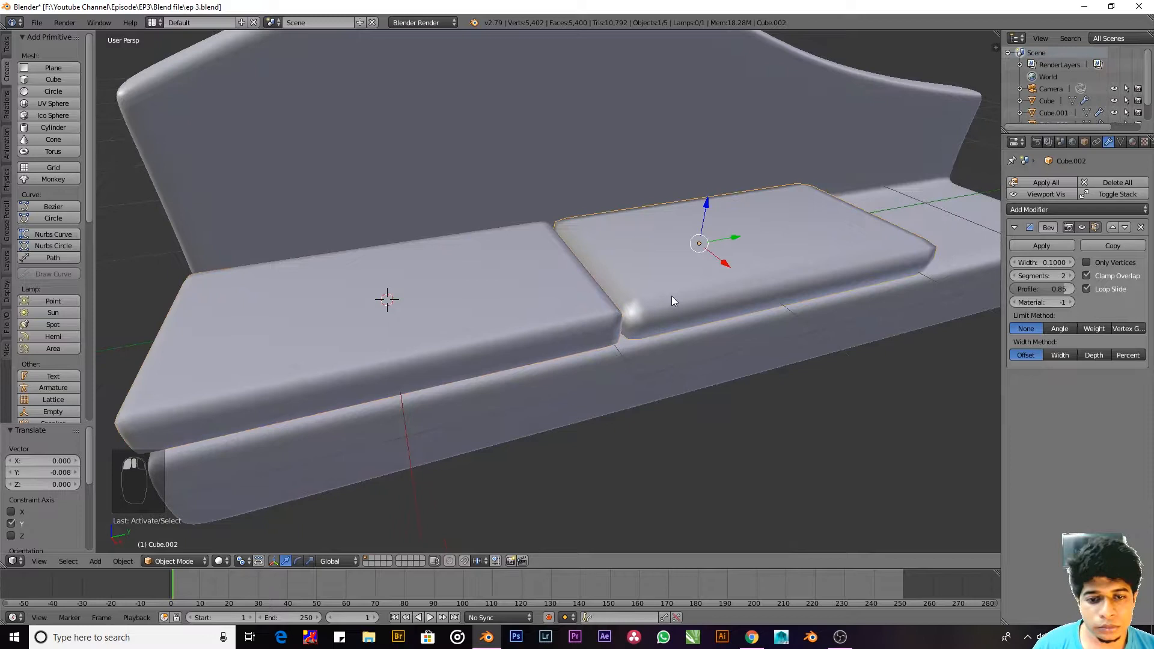
pyautogui.press('x')
pyautogui.click(741, 294)
pyautogui.rightClick(523, 304)
pyautogui.hotkey('shift', 'd')
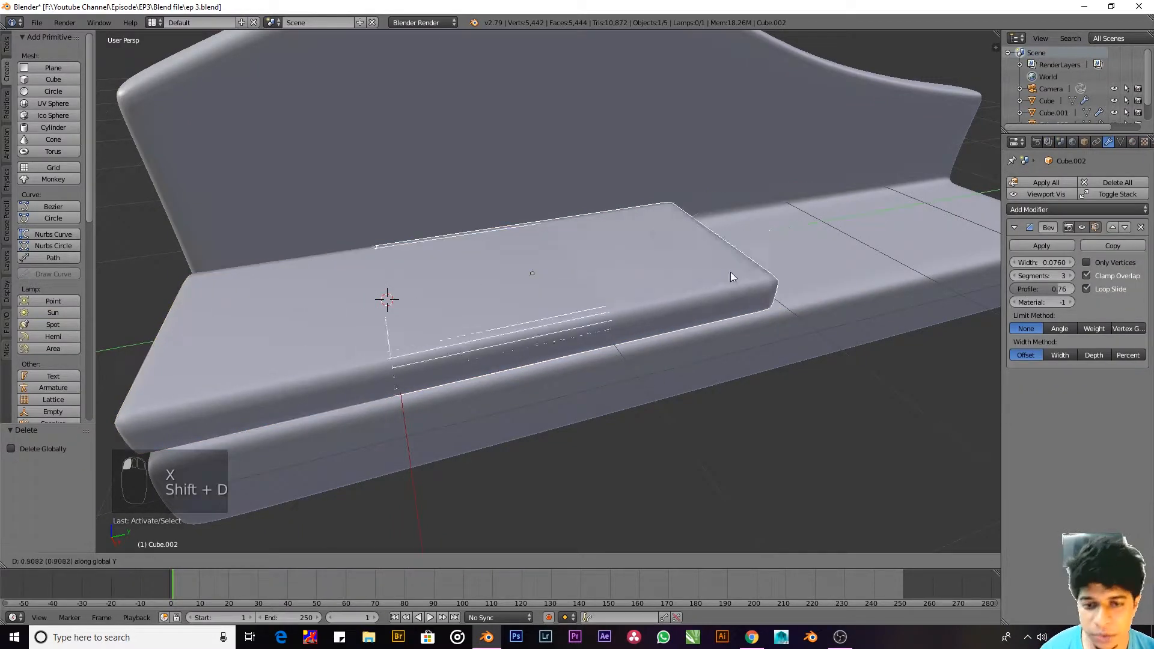
pyautogui.click(852, 236)
# Step: In right orthographic view, move the duplicated cushion about -0.034 along Y to close the gap to its neighbour
pyautogui.press('KP_5')
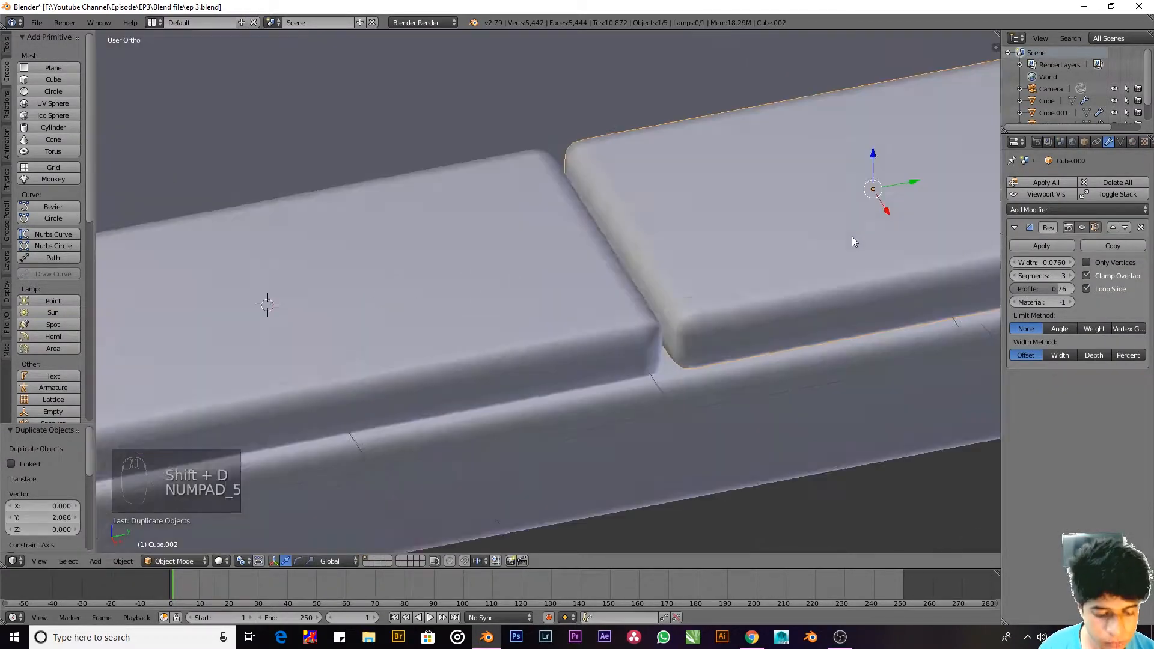
pyautogui.press('KP_1')
pyautogui.press('KP_3')
pyautogui.scroll(4, 608, 206)
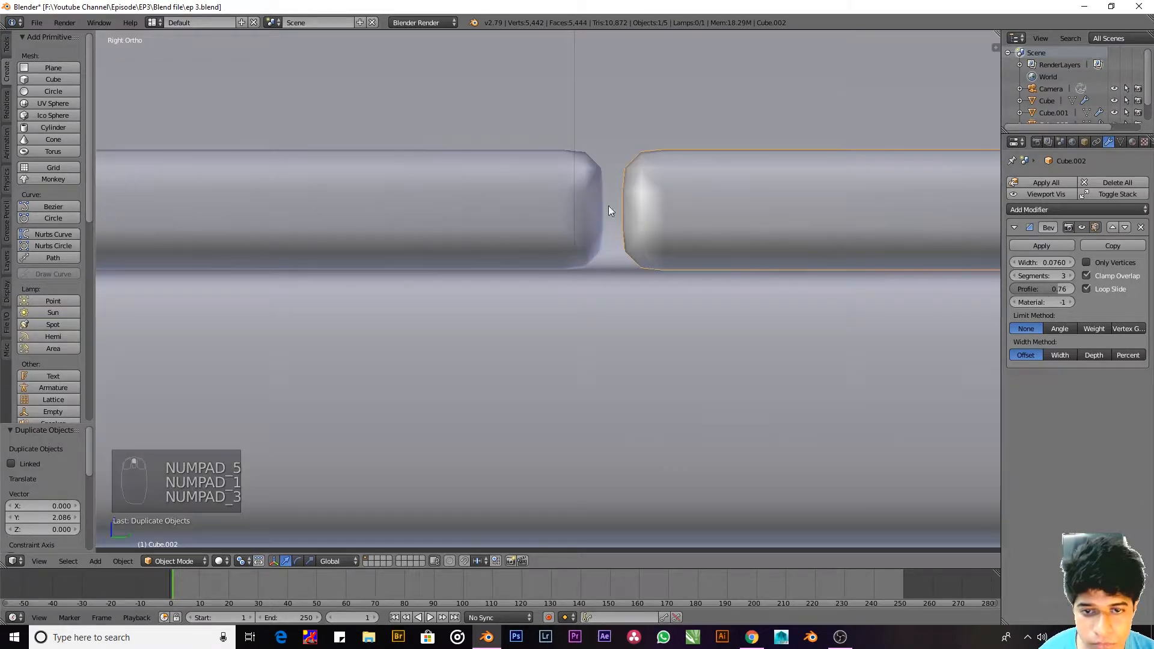
pyautogui.press('g')
pyautogui.press('y')
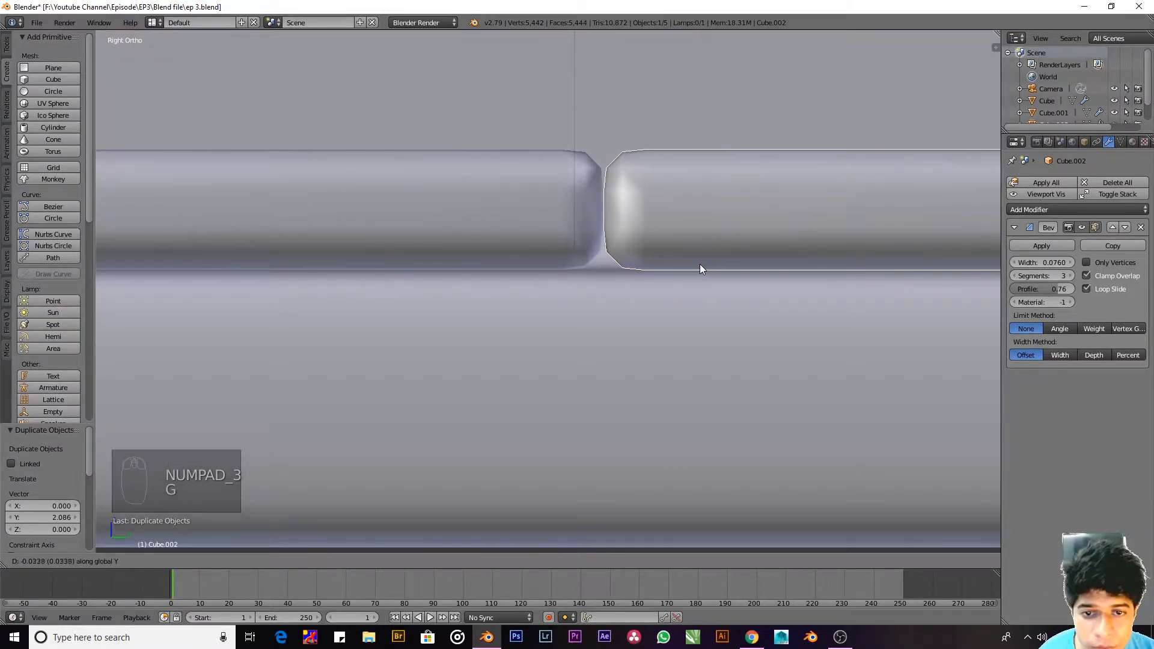
pyautogui.click(700, 265)
# Step: Duplicate the second cushion about 2.054 units along Y as the third seat cushion and check the gap between them
pyautogui.scroll(-1, 409, 219)
pyautogui.scroll(-6, 410, 223)
pyautogui.keyDown('shift'); pyautogui.moveTo(752, 168); pyautogui.dragTo(492, 260, button='middle'); pyautogui.keyUp('shift')
pyautogui.hotkey('shift', 'd')
pyautogui.press('y')
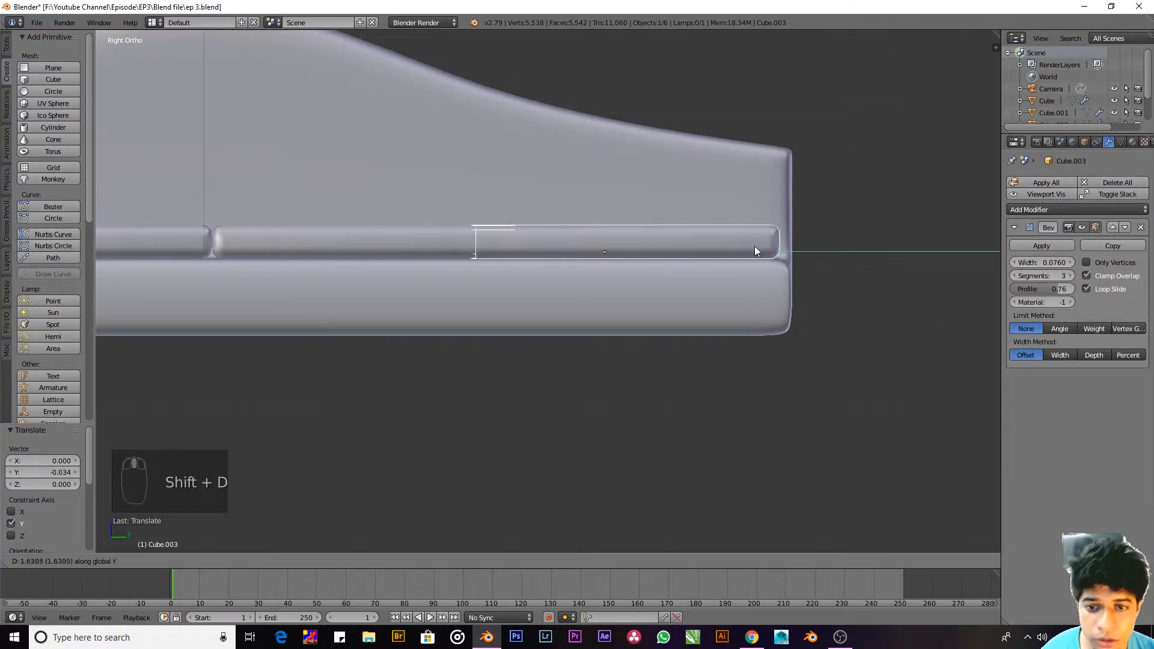
pyautogui.click(809, 254)
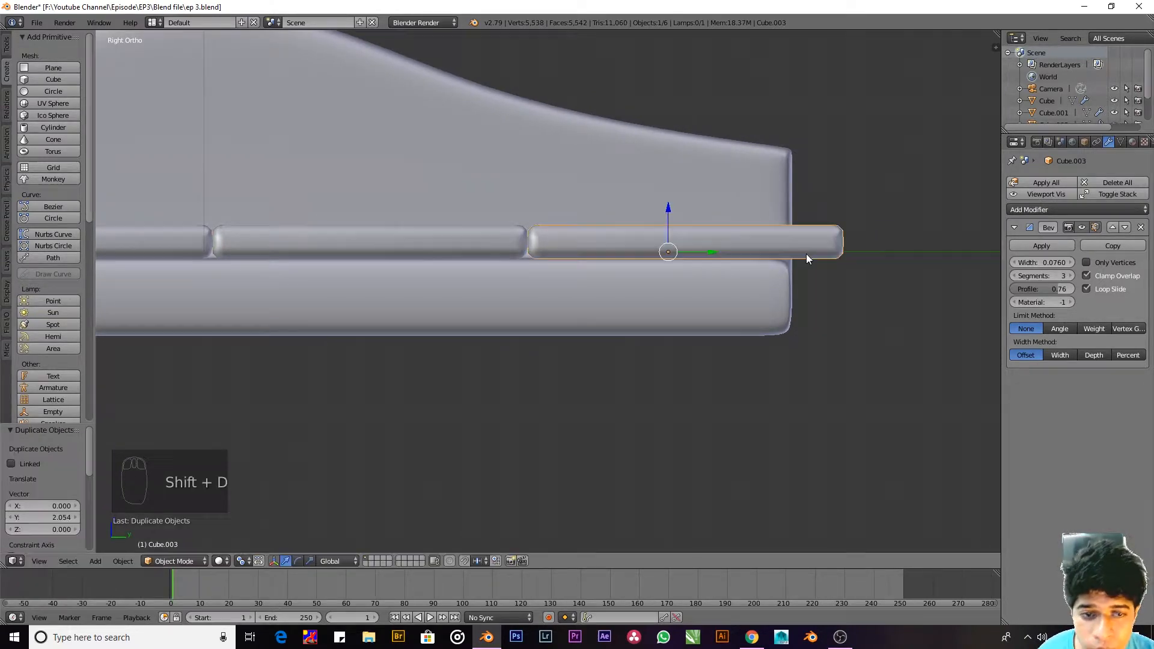
pyautogui.scroll(5, 812, 251)
pyautogui.scroll(1, 323, 199)
pyautogui.scroll(-2, 157, 210)
pyautogui.scroll(-3, 319, 189)
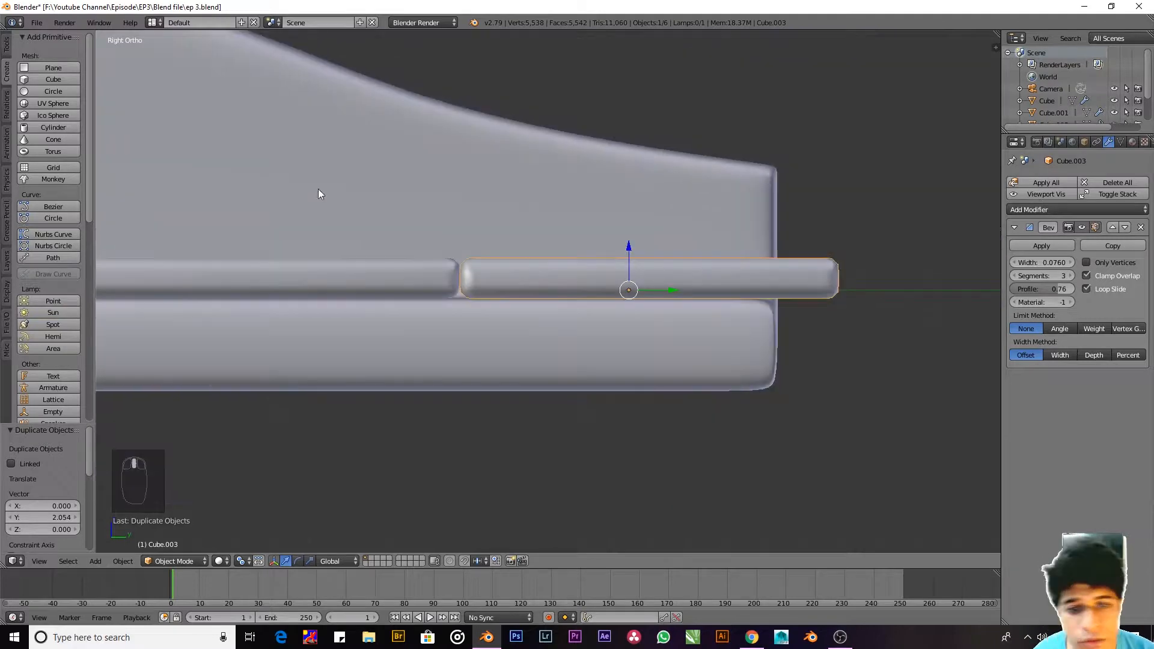
# Step: Shorten the third cushion by moving its overhanging end vertices about -0.368 along Y so it fits the seat's end
pyautogui.press('Tab')
pyautogui.press('z')
pyautogui.press('a')
pyautogui.press('a')
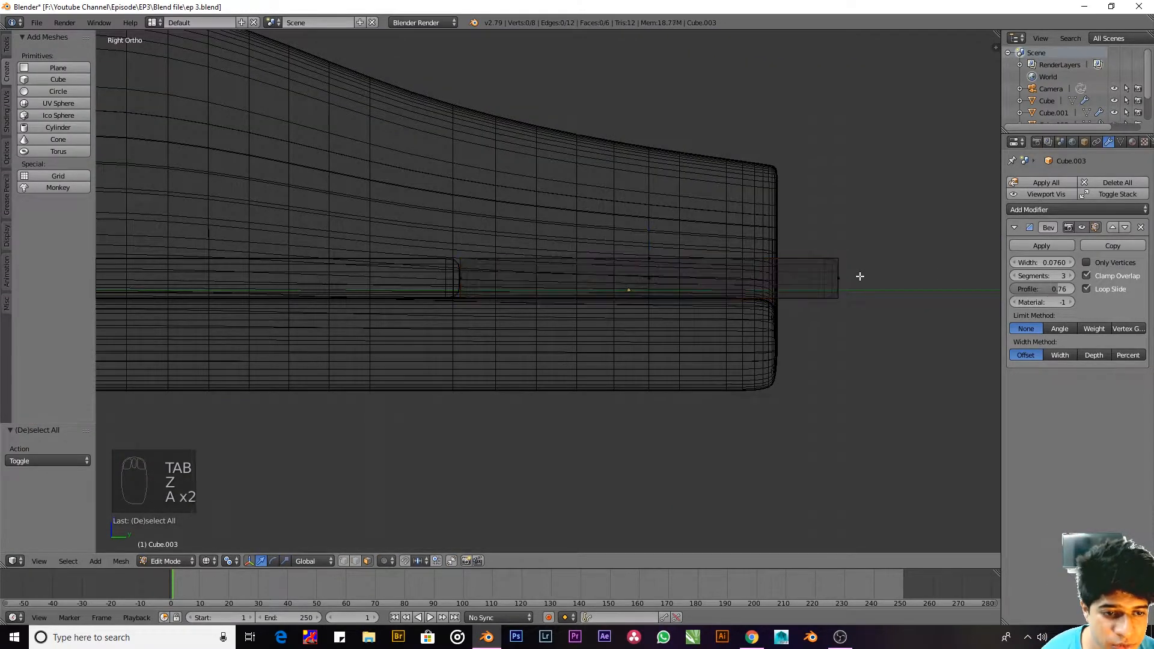
pyautogui.press('b')
pyautogui.moveTo(866, 246); pyautogui.dragTo(778, 350)
pyautogui.press('z')
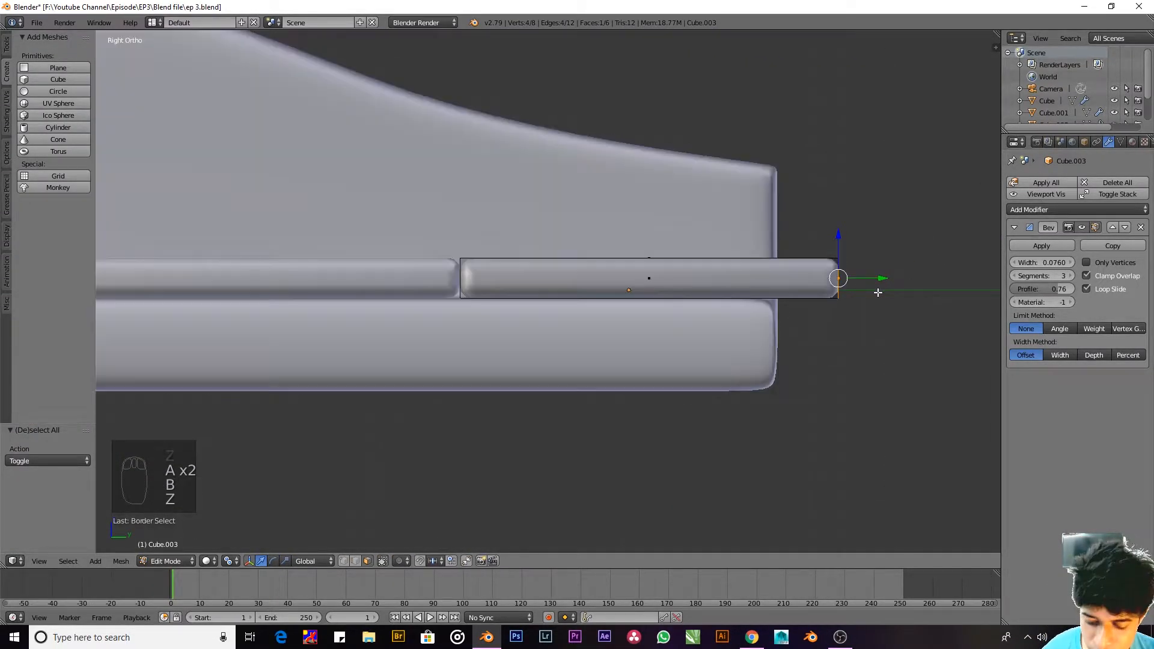
pyautogui.moveTo(883, 280); pyautogui.dragTo(816, 288)
pyautogui.scroll(-4, 571, 330)
pyautogui.press('z')
pyautogui.press('z')
pyautogui.moveTo(449, 310); pyautogui.dragTo(460, 389, button='middle')
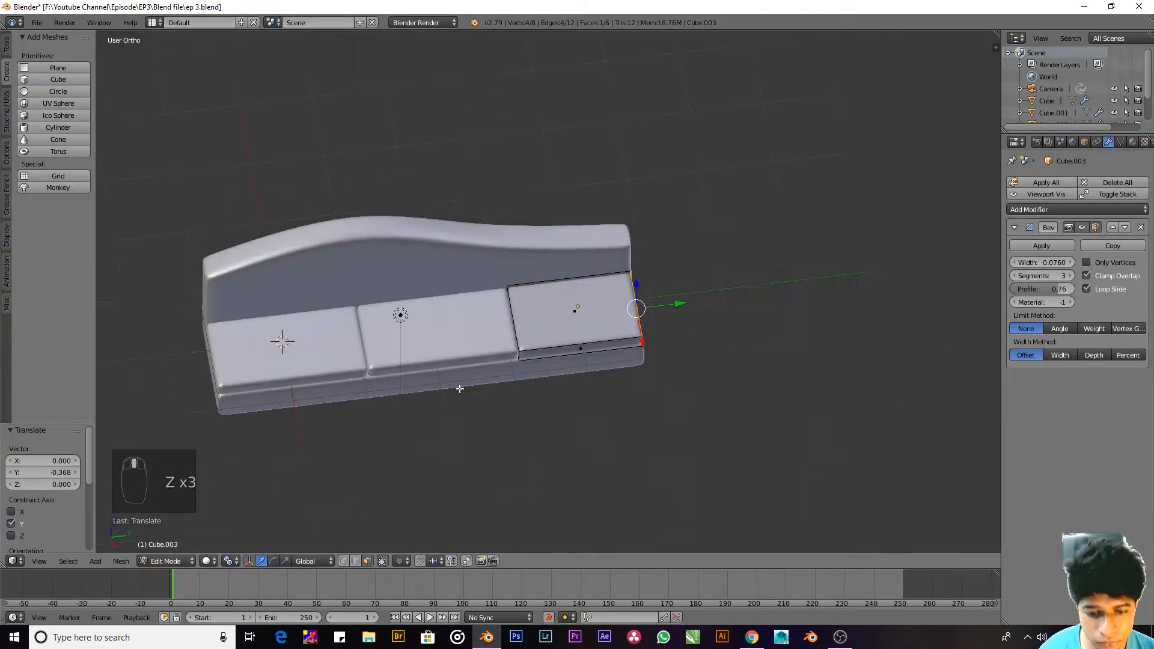
pyautogui.press('Tab')
# Step: Select the sofa body and examine the sofa with its three cushions in perspective, front and right side views
pyautogui.press('KP_5')
pyautogui.press('KP_Decimal')
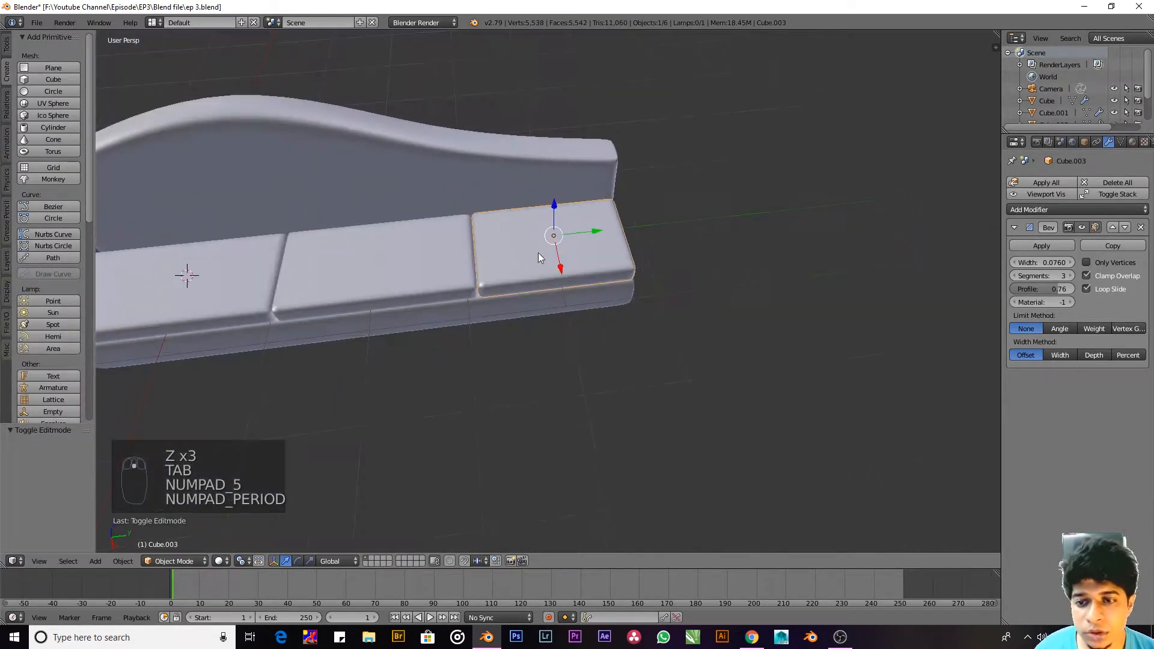
pyautogui.moveTo(539, 252); pyautogui.dragTo(643, 202, button='middle')
pyautogui.rightClick(478, 236)
pyautogui.scroll(3, 601, 214)
pyautogui.scroll(-4, 601, 212)
pyautogui.press('KP_5')
pyautogui.press('KP_1')
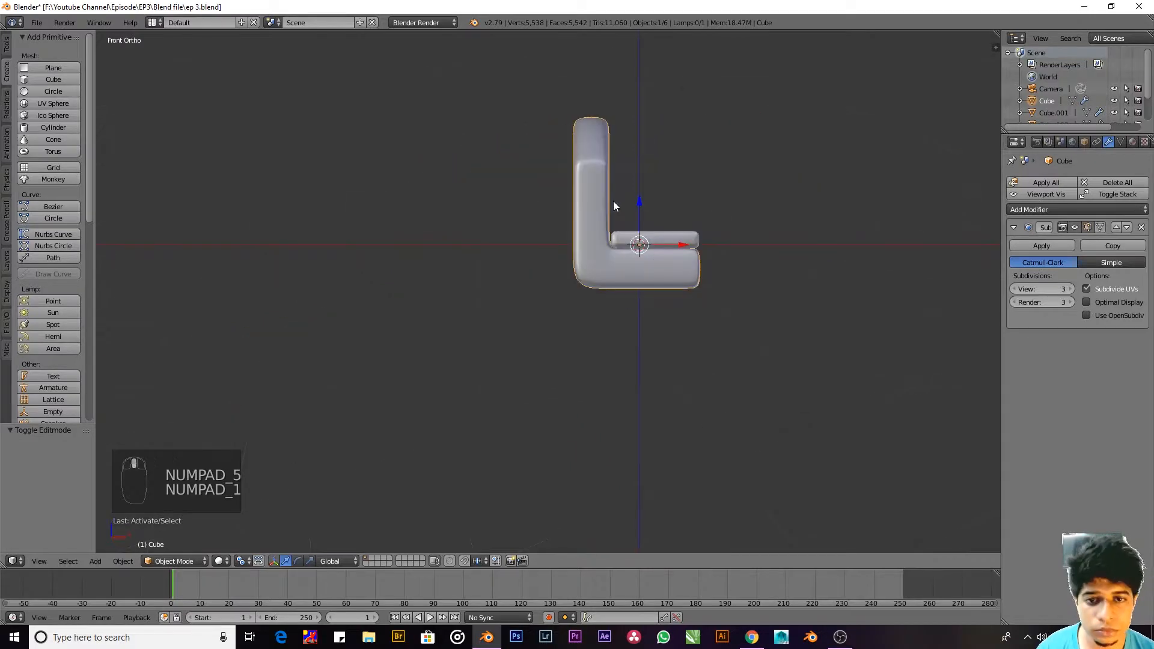
pyautogui.press('KP_3')
pyautogui.press('z')
pyautogui.press('z')
pyautogui.press('z')
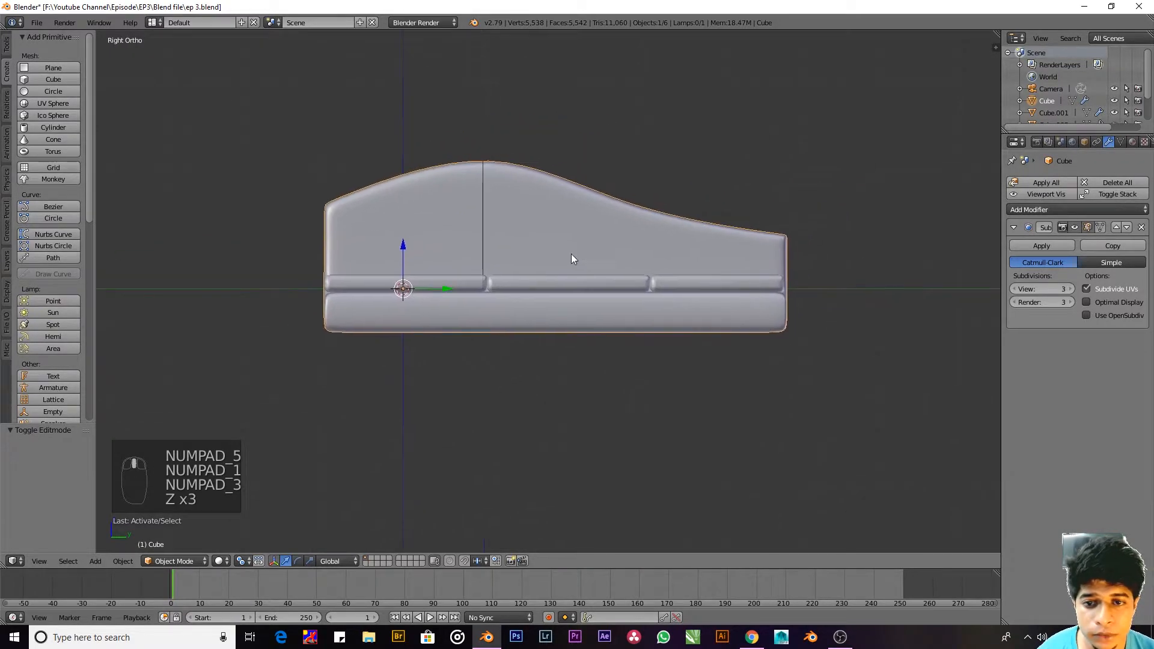
pyautogui.scroll(2, 518, 222)
pyautogui.moveTo(510, 252); pyautogui.dragTo(512, 260, button='middle')
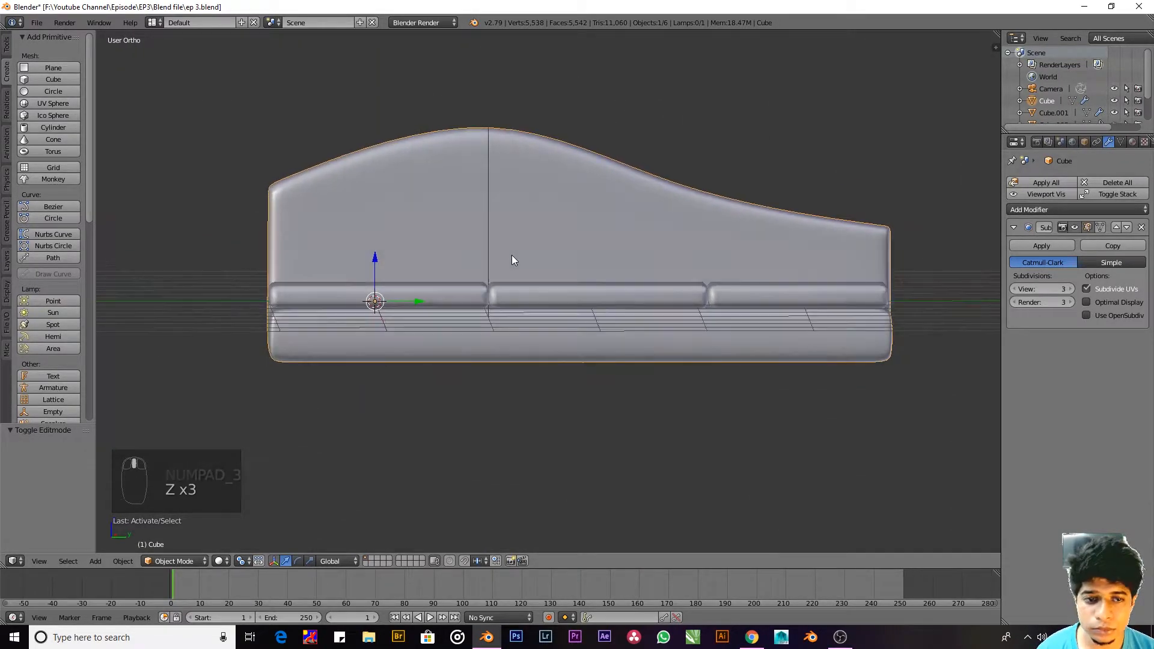
pyautogui.press('KP_5')
pyautogui.press('KP_1')
pyautogui.scroll(-5, 309, 359)
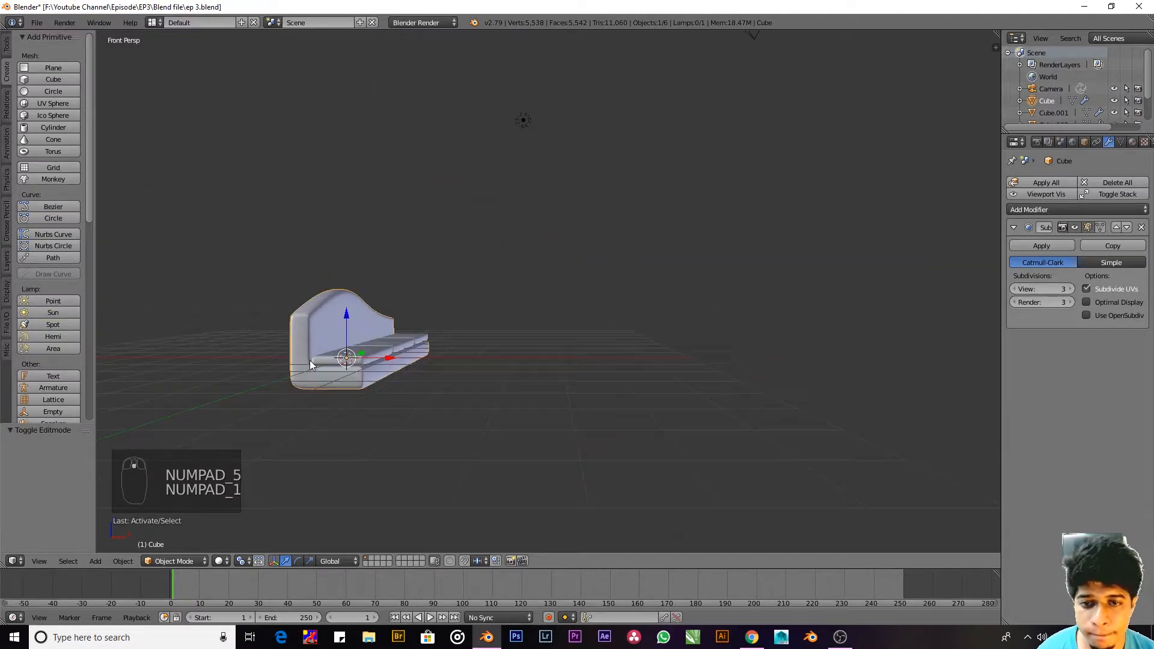
pyautogui.moveTo(309, 360); pyautogui.dragTo(353, 307, button='middle')
pyautogui.scroll(4, 389, 307)
# Step: Add a horizontal loop cut through the middle of the sofa's backrest and flatten it along Z
pyautogui.press('Tab')
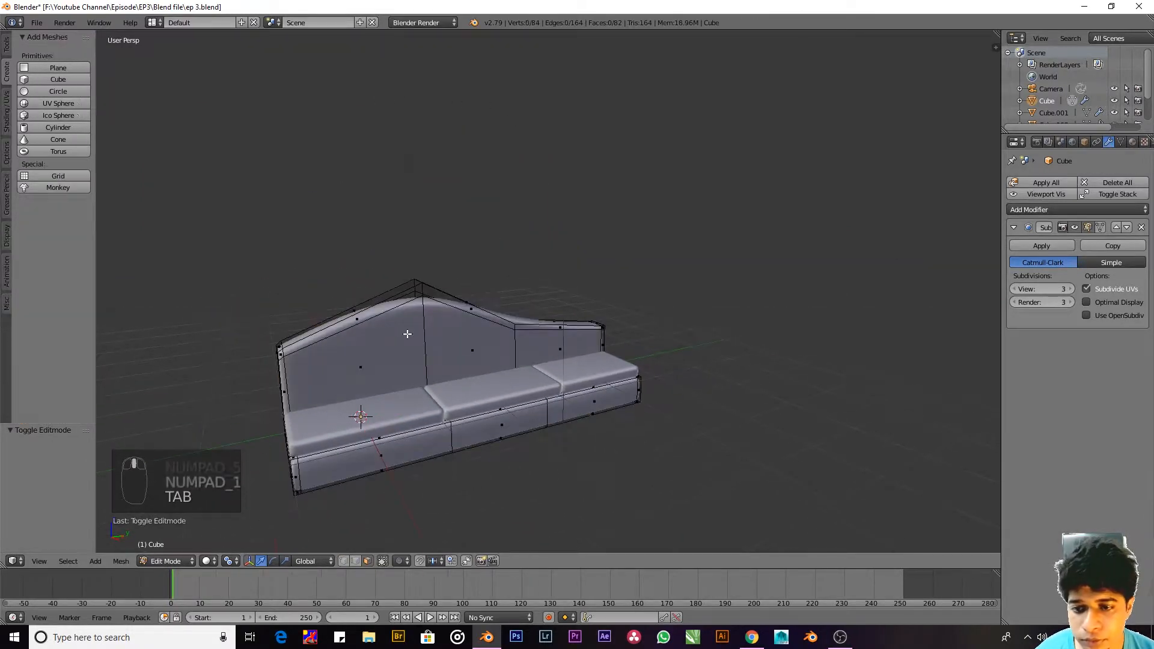
pyautogui.moveTo(424, 286); pyautogui.dragTo(346, 389, button='middle')
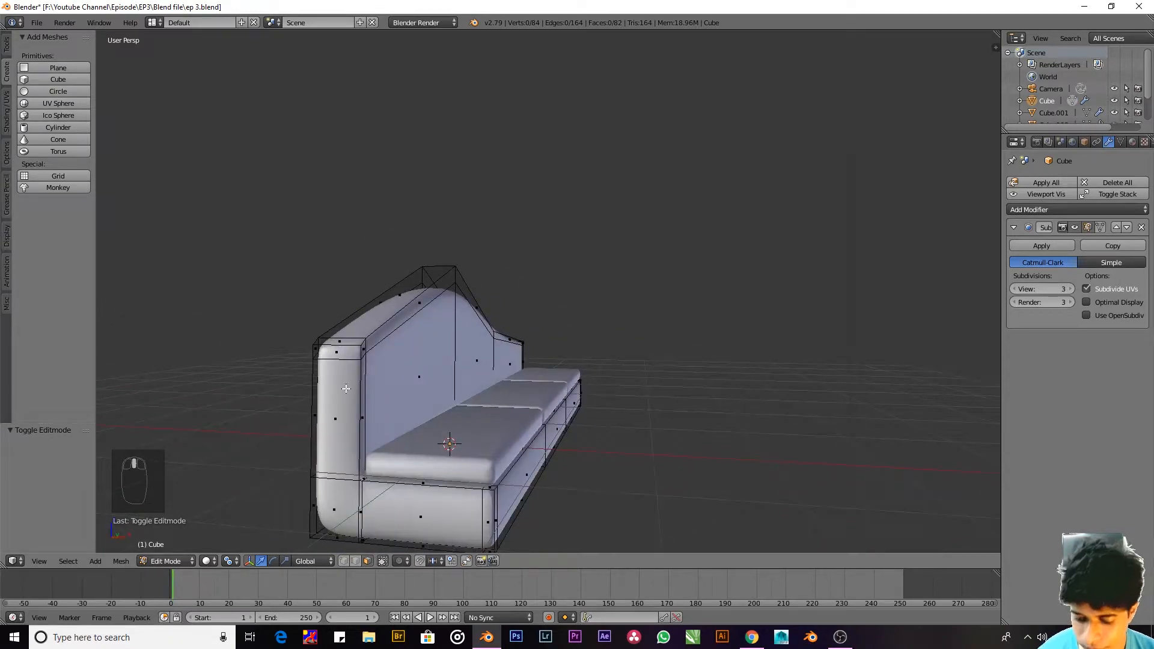
pyautogui.hotkey('ctrl', 'r')
pyautogui.click(365, 396)
pyautogui.rightClick(369, 398)
pyautogui.press('s')
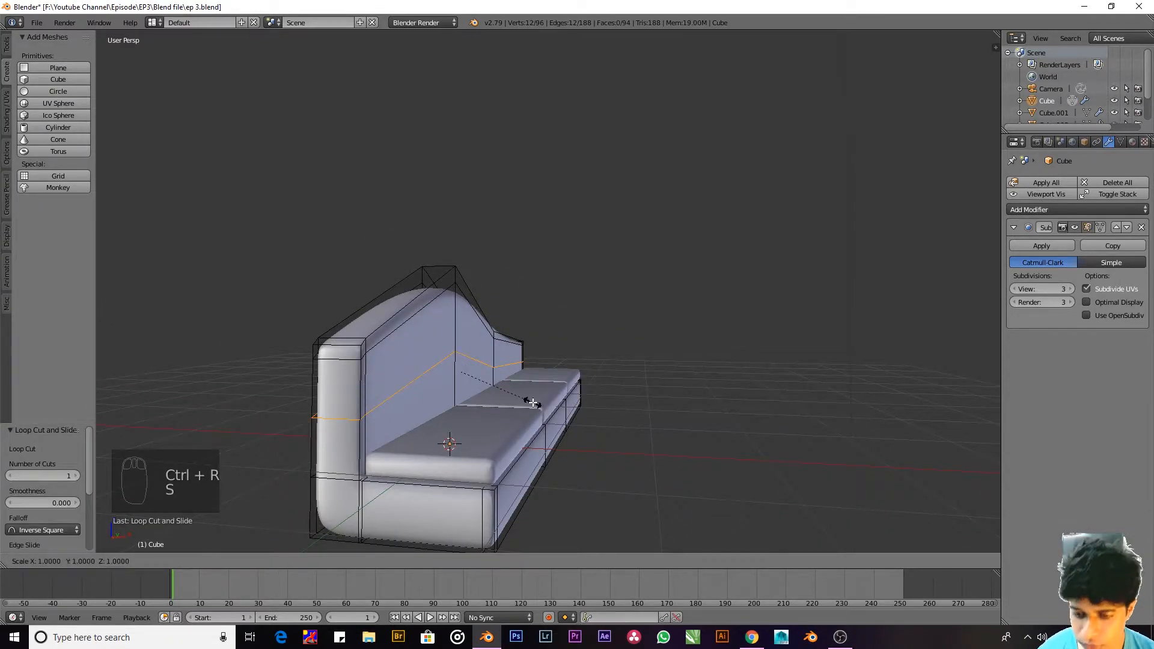
pyautogui.press('KP_Enter')
pyautogui.press('KP_Enter')
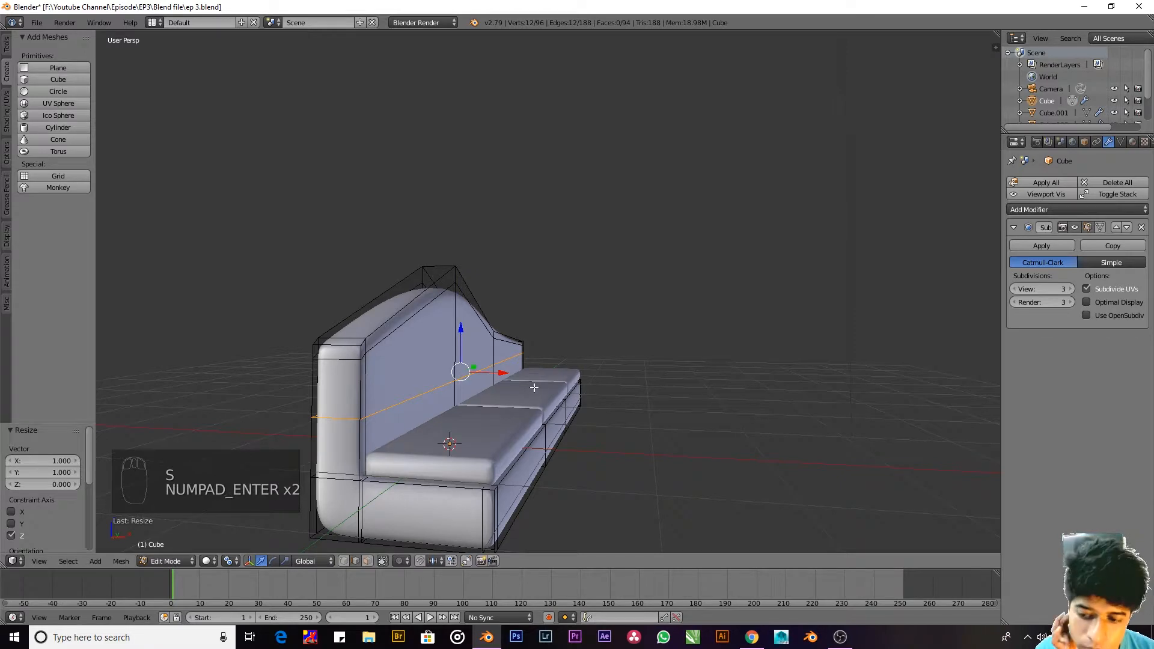
# Step: Select the new loop's edges along the backrest's front face and move them about 0.031 along X
pyautogui.moveTo(497, 388); pyautogui.dragTo(342, 388, button='middle')
pyautogui.rightClick(342, 389)
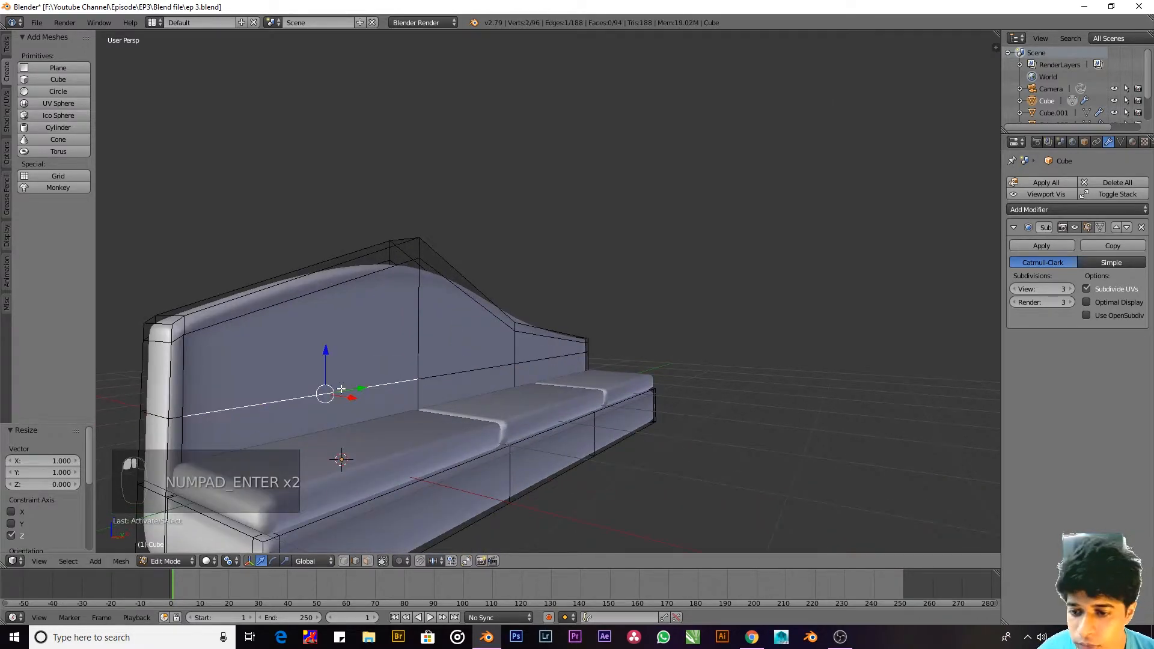
pyautogui.keyDown('ctrl'); pyautogui.rightClick(538, 358); pyautogui.keyUp('ctrl')
pyautogui.moveTo(529, 372); pyautogui.dragTo(552, 383, button='middle')
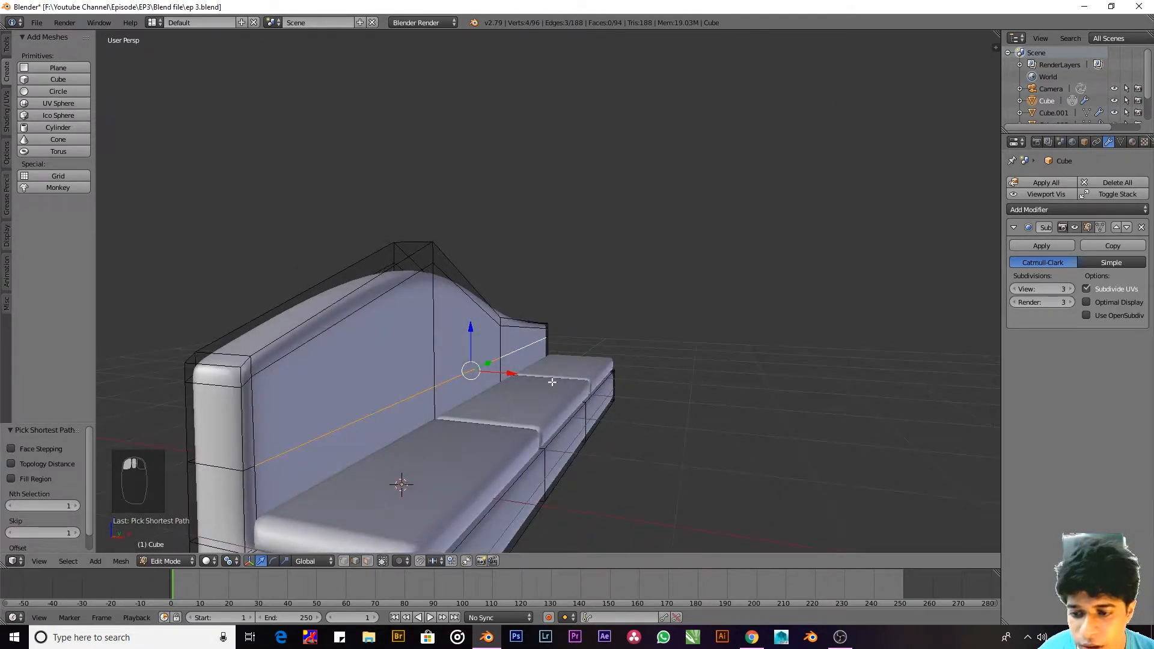
pyautogui.keyDown('shift'); pyautogui.rightClick(252, 468); pyautogui.keyUp('shift')
pyautogui.moveTo(421, 445); pyautogui.dragTo(580, 424, button='middle')
pyautogui.moveTo(821, 425)
pyautogui.mouseDown(button='middle')
pyautogui.moveTo(500, 439)
pyautogui.moveTo(615, 363)
pyautogui.mouseUp(button='middle')
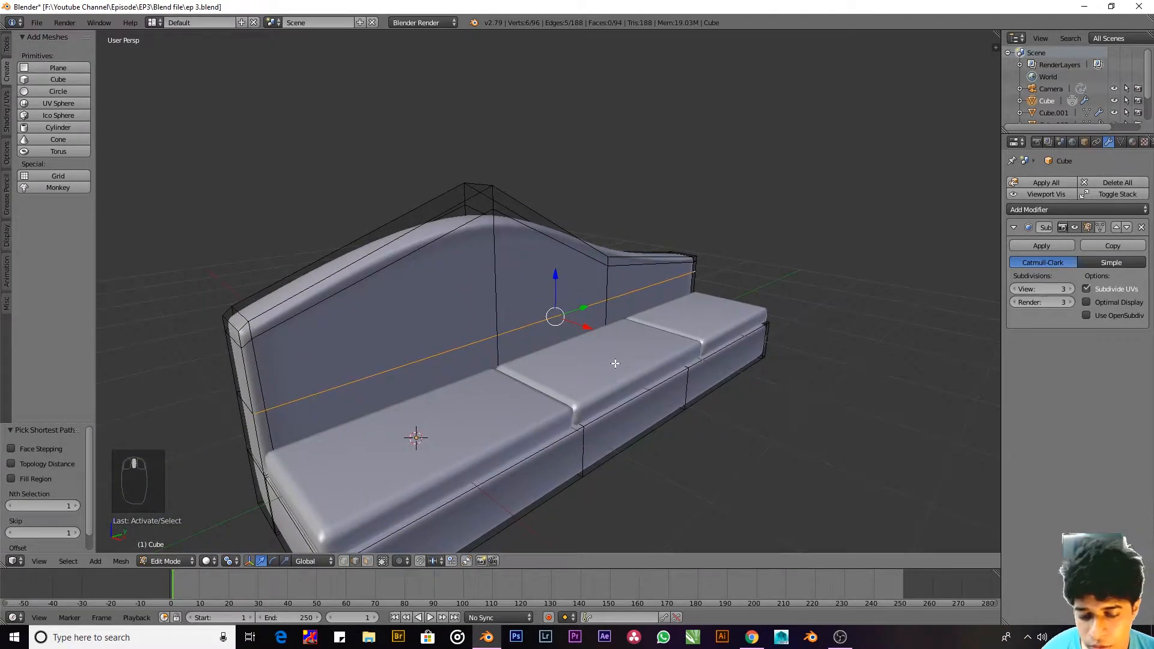
pyautogui.press('g')
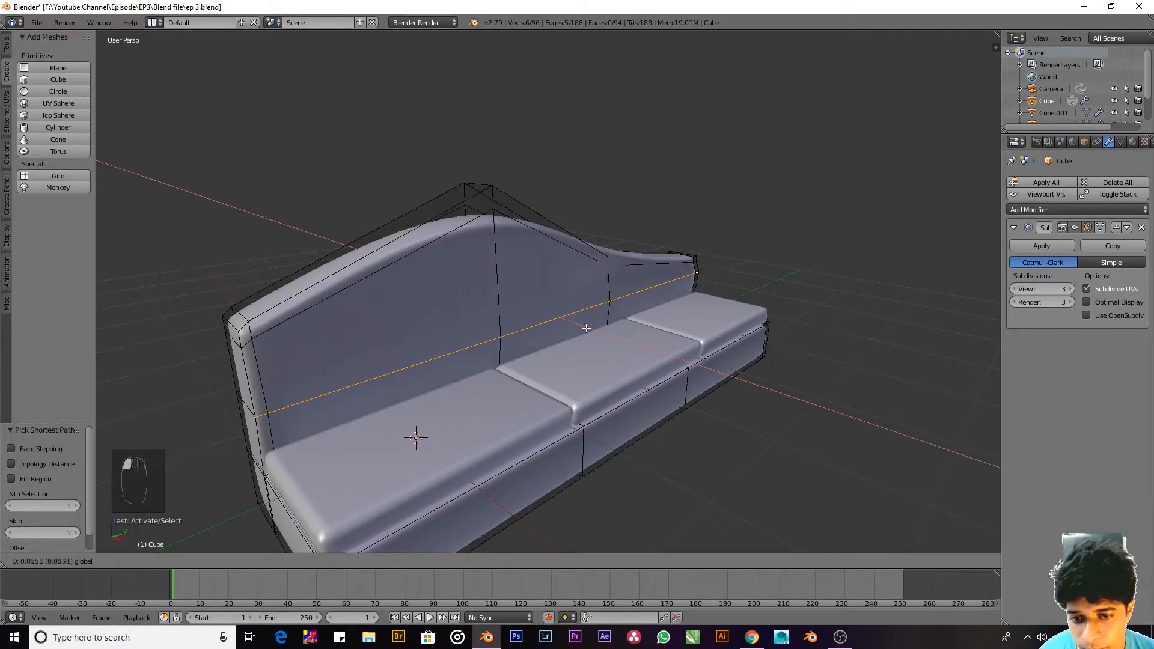
pyautogui.press('x')
pyautogui.click(583, 329)
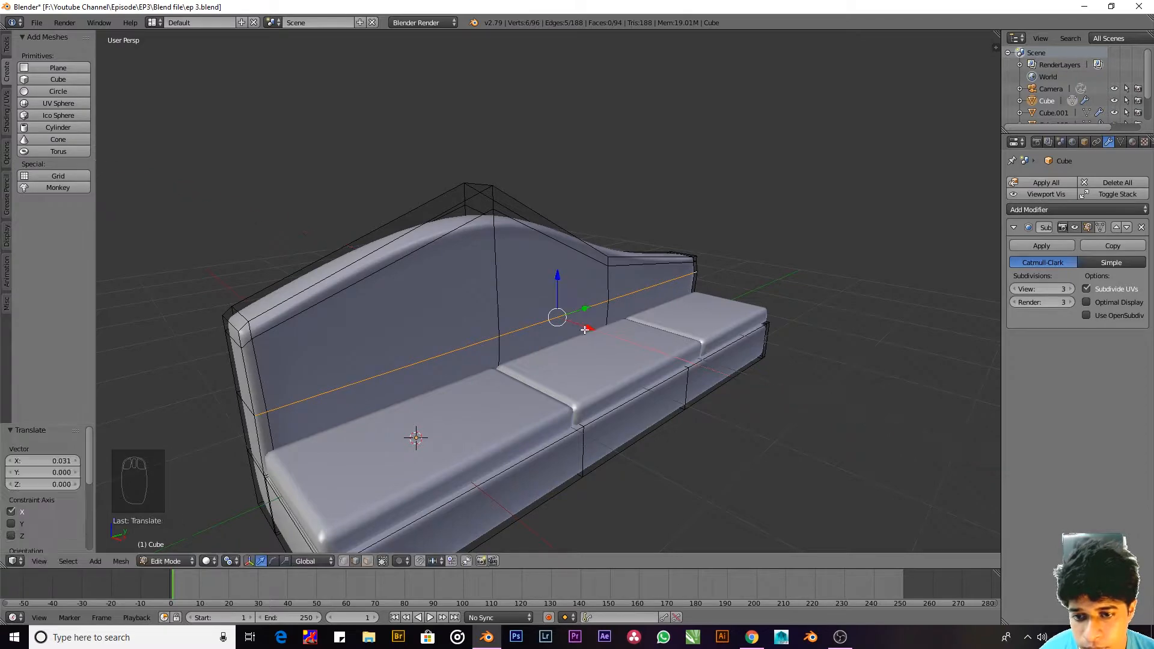
# Step: Add a centred vertical loop cut through the sofa between the backrest's peak and its taller end
pyautogui.moveTo(478, 309); pyautogui.dragTo(447, 277, button='middle')
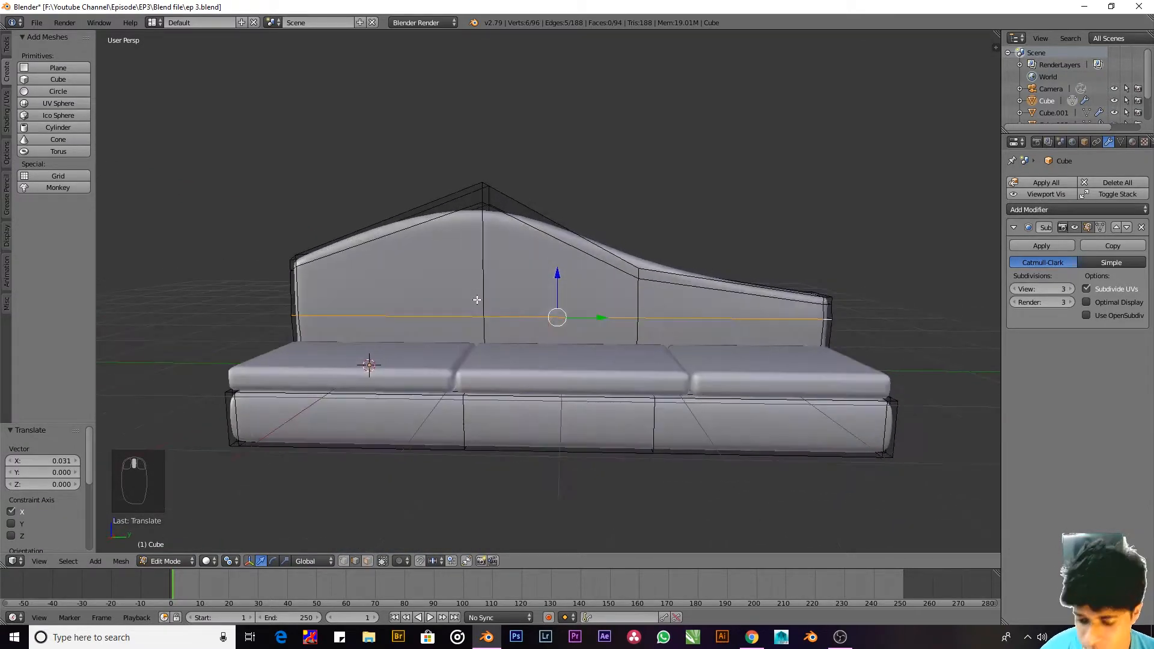
pyautogui.press('a')
pyautogui.hotkey('ctrl', 'r')
pyautogui.click(410, 260)
pyautogui.rightClick(410, 261)
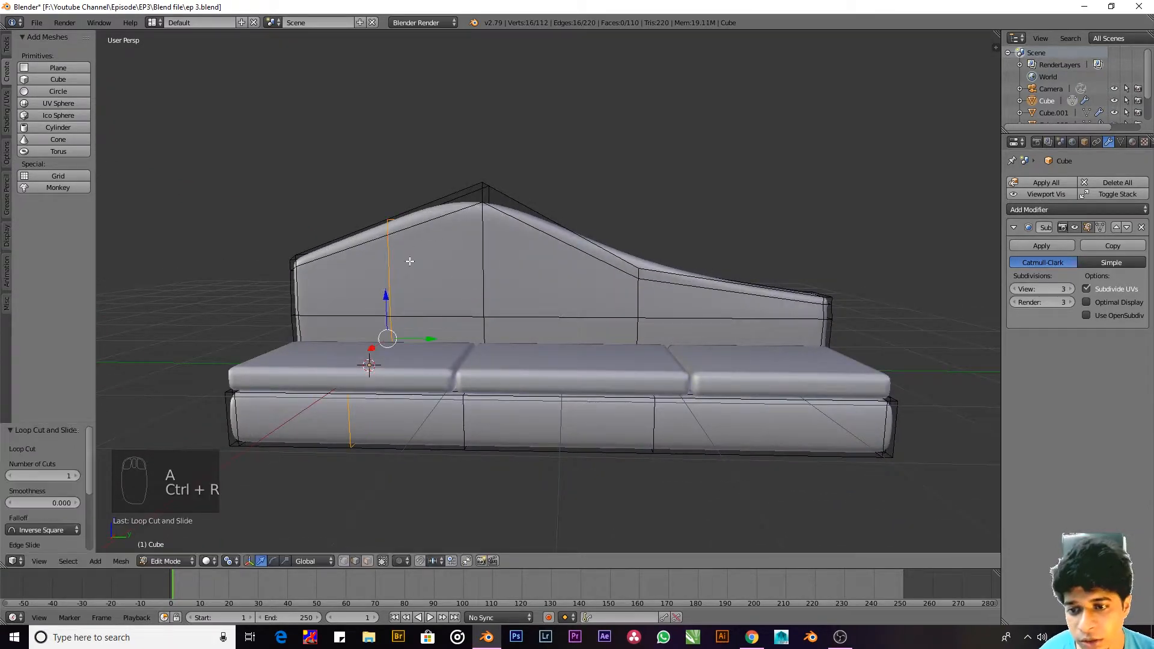
# Step: Select the new cut's upper edge on the backrest's front face and its adjoining edge above, and shift them along X
pyautogui.hotkey('ctrl', 'Tab')
pyautogui.press('a')
pyautogui.rightClick(385, 278)
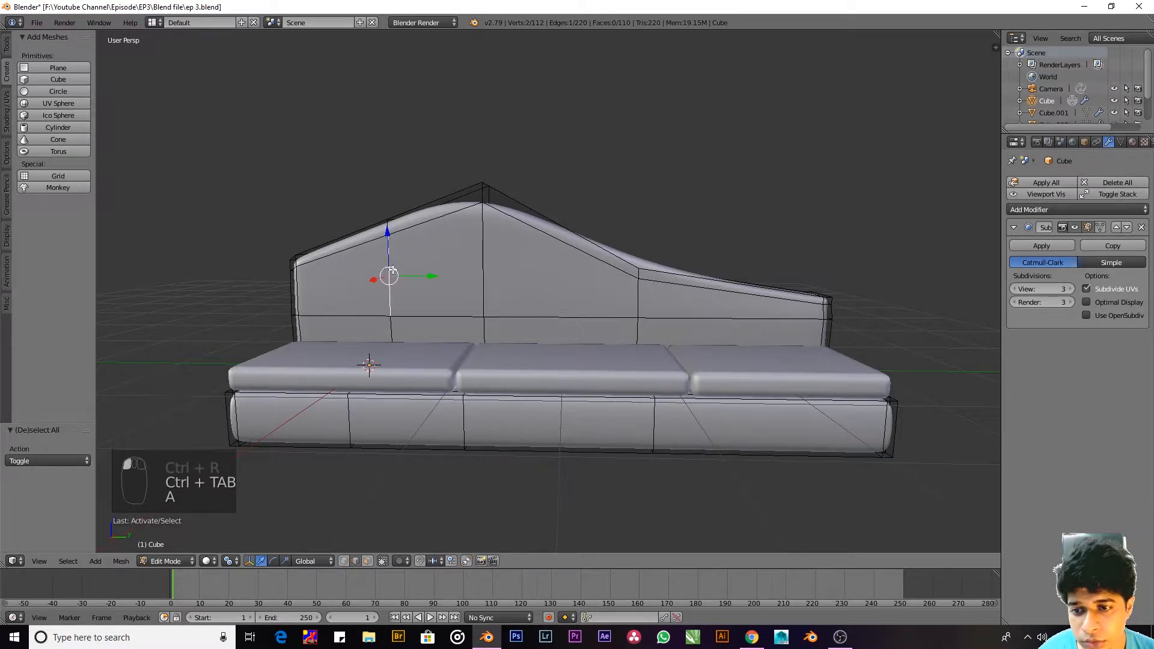
pyautogui.moveTo(385, 277); pyautogui.dragTo(378, 197, button='middle')
pyautogui.keyDown('shift'); pyautogui.rightClick(382, 207); pyautogui.keyUp('shift')
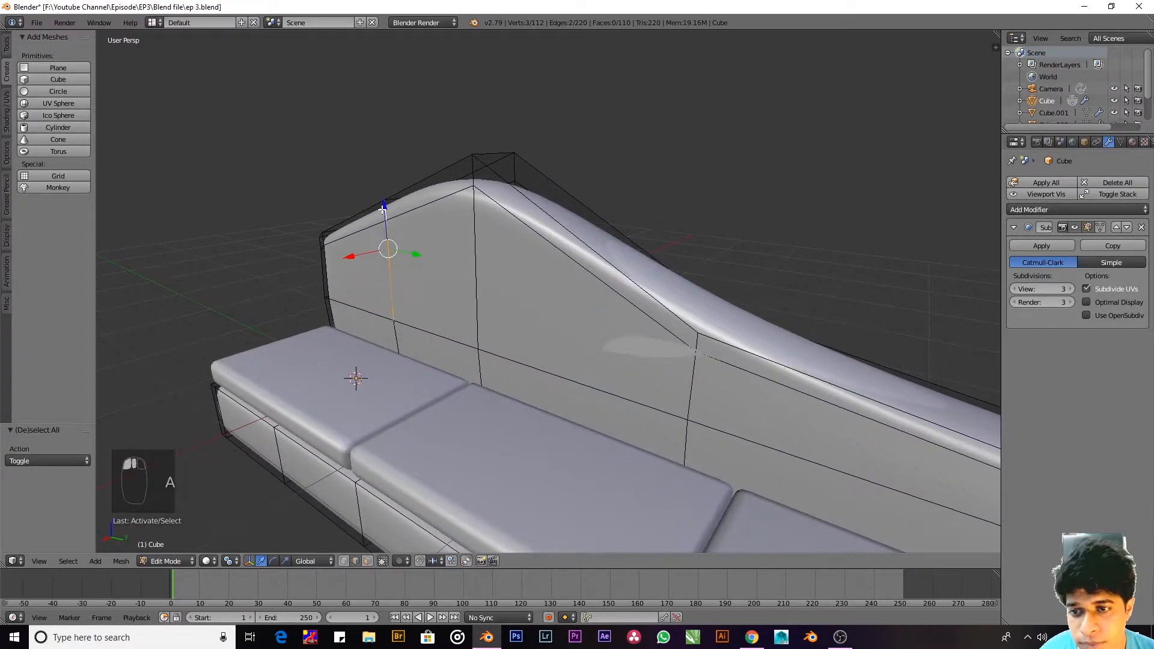
pyautogui.moveTo(349, 257); pyautogui.dragTo(353, 260)
# Step: Move the backrest's front vertical edge at the peak about 0.080 along X, and shift the front edge at the slope's lower bend along X
pyautogui.rightClick(479, 286)
pyautogui.moveTo(445, 282); pyautogui.dragTo(435, 281)
pyautogui.rightClick(681, 400)
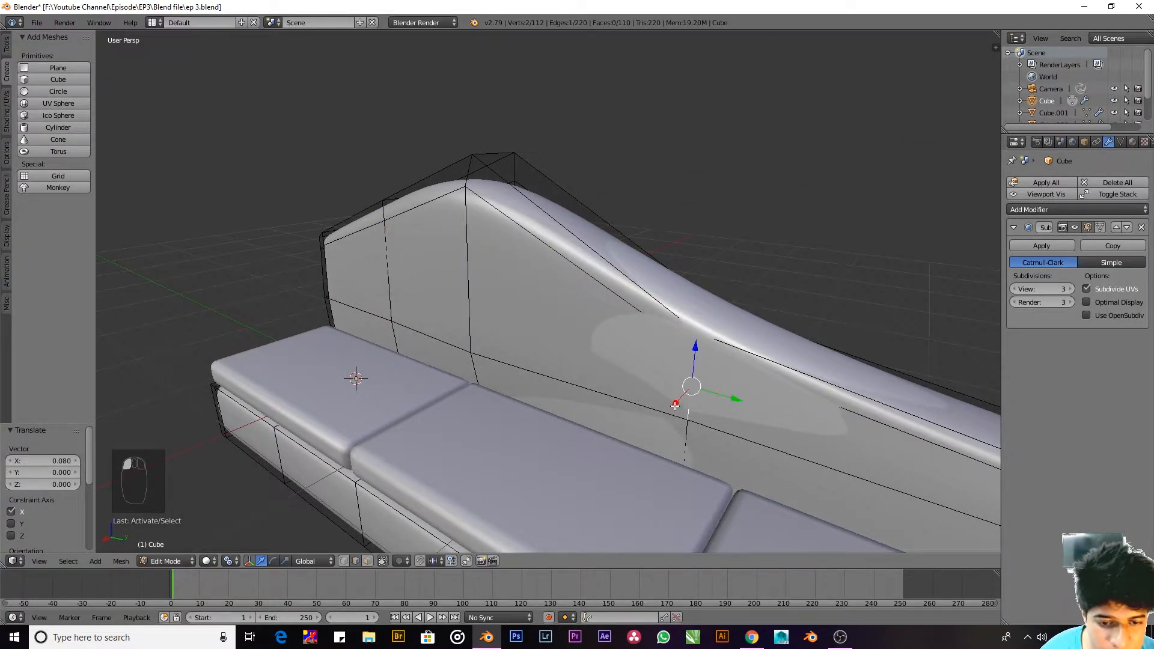
pyautogui.moveTo(676, 406); pyautogui.dragTo(672, 407)
pyautogui.press('Tab')
pyautogui.scroll(-1, 730, 421)
pyautogui.moveTo(730, 421); pyautogui.dragTo(695, 372, button='middle')
# Step: Add a vertical loop cut through the sofa between the backrest's lower bend and its shorter end
pyautogui.press('Tab')
pyautogui.press('a')
pyautogui.press('a')
pyautogui.press('a')
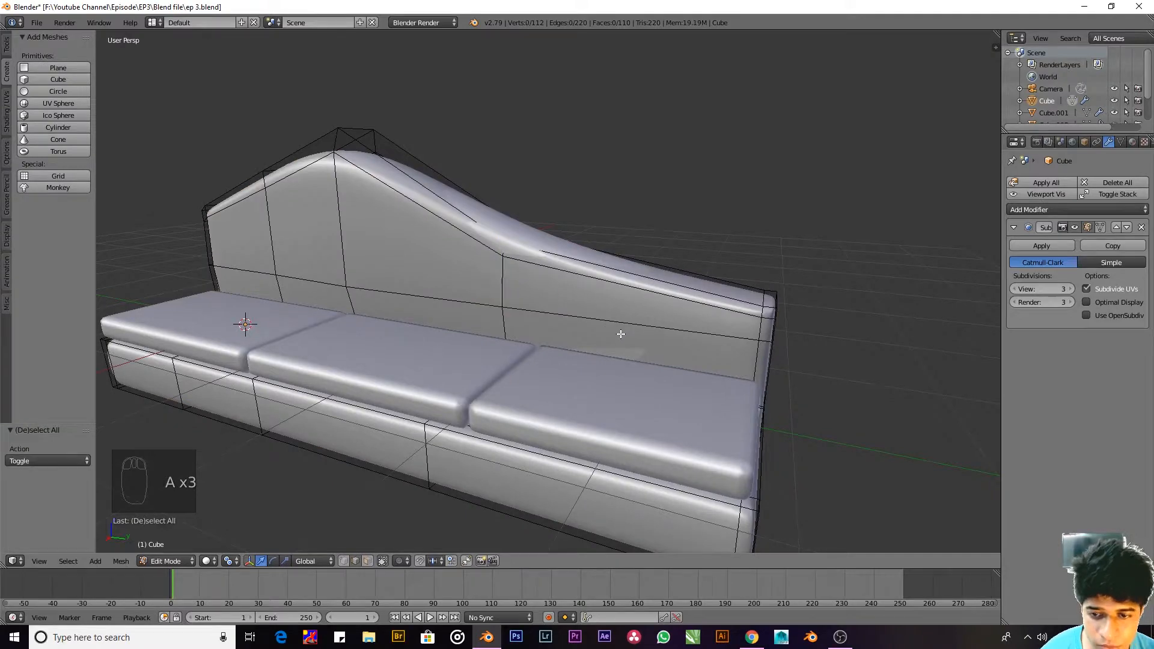
pyautogui.hotkey('ctrl', 'r')
pyautogui.click(641, 308)
pyautogui.click(642, 306)
# Step: Shift the newest cut's upper front edge and the adjoining edge above it along X, and return to Object Mode
pyautogui.rightClick(609, 305)
pyautogui.moveTo(648, 358); pyautogui.dragTo(579, 335, button='middle')
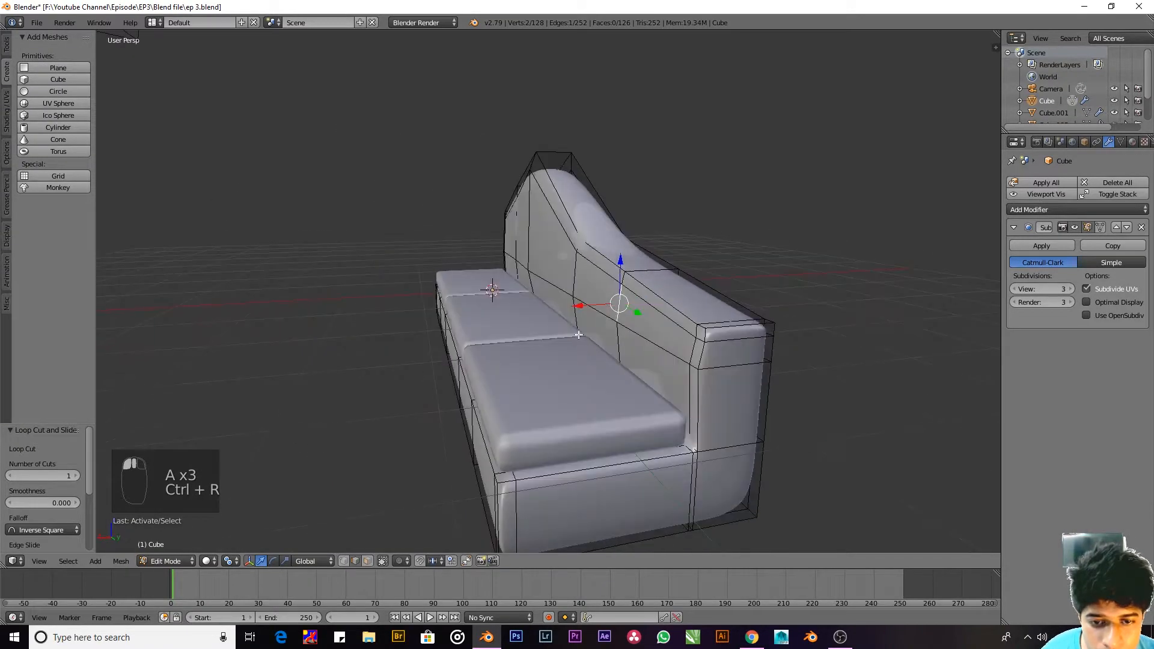
pyautogui.moveTo(603, 288); pyautogui.dragTo(626, 277, button='middle')
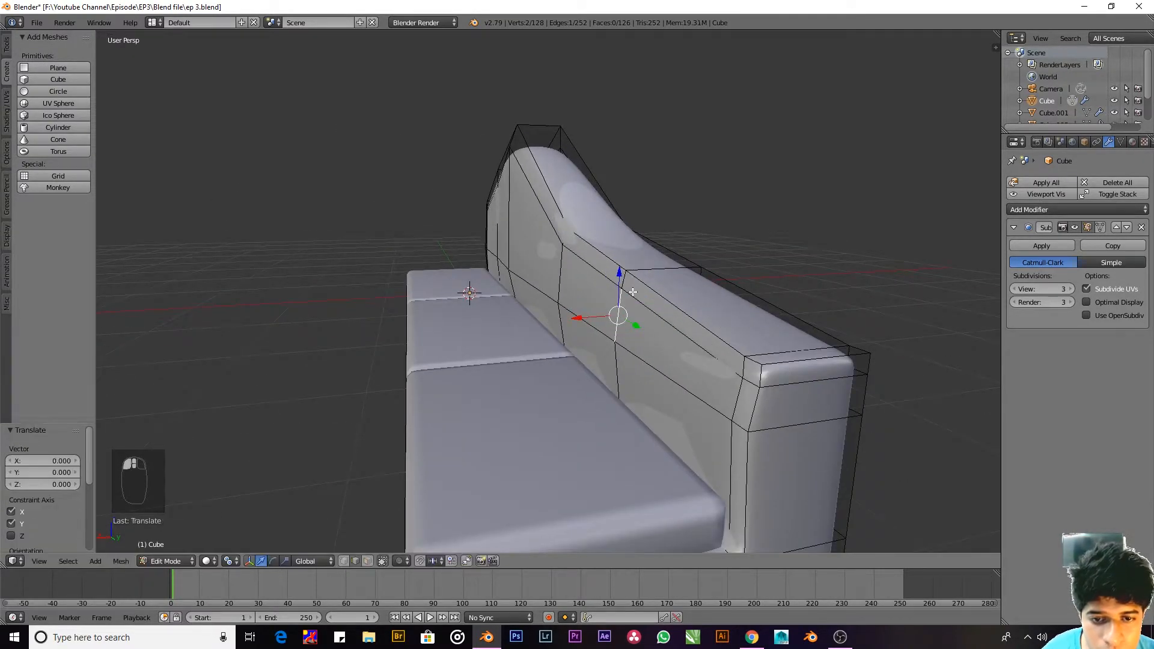
pyautogui.press('a')
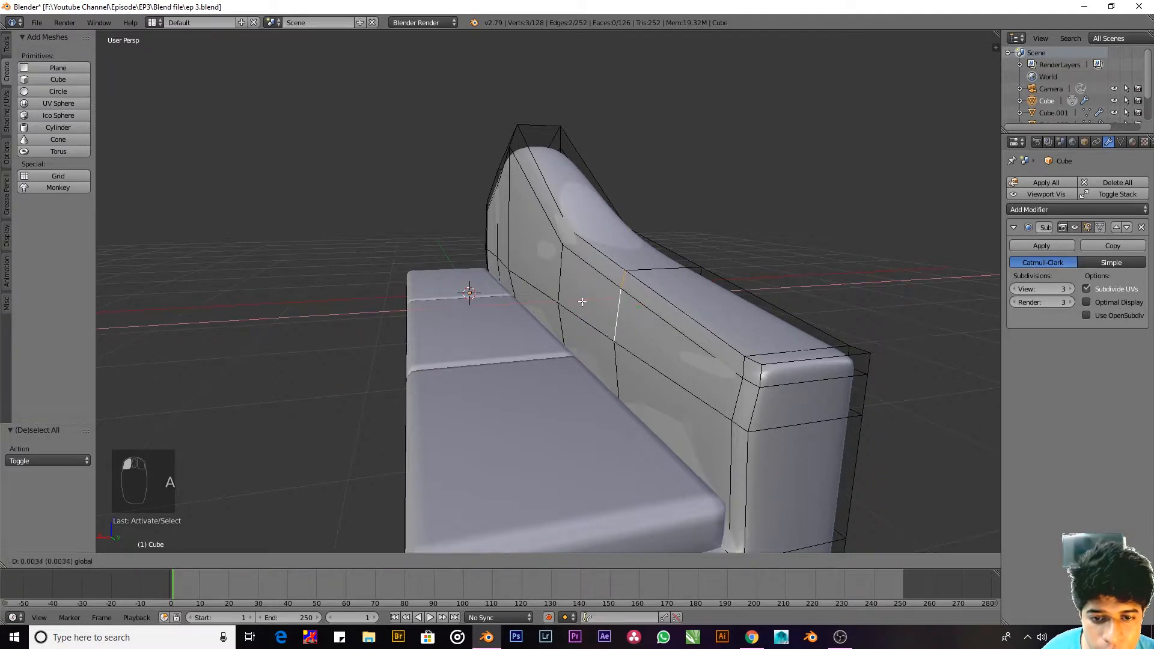
pyautogui.press('Tab')
# Step: Add a cylinder in the front orthographic wireframe view and scale it down to about 0.071
pyautogui.moveTo(578, 368)
pyautogui.mouseDown(button='middle')
pyautogui.moveTo(616, 399)
pyautogui.moveTo(690, 348)
pyautogui.moveTo(434, 387)
pyautogui.moveTo(540, 403)
pyautogui.moveTo(624, 394)
pyautogui.moveTo(564, 415)
pyautogui.moveTo(477, 407)
pyautogui.moveTo(593, 353)
pyautogui.mouseUp(button='middle')
pyautogui.press('KP_5')
pyautogui.press('KP_1')
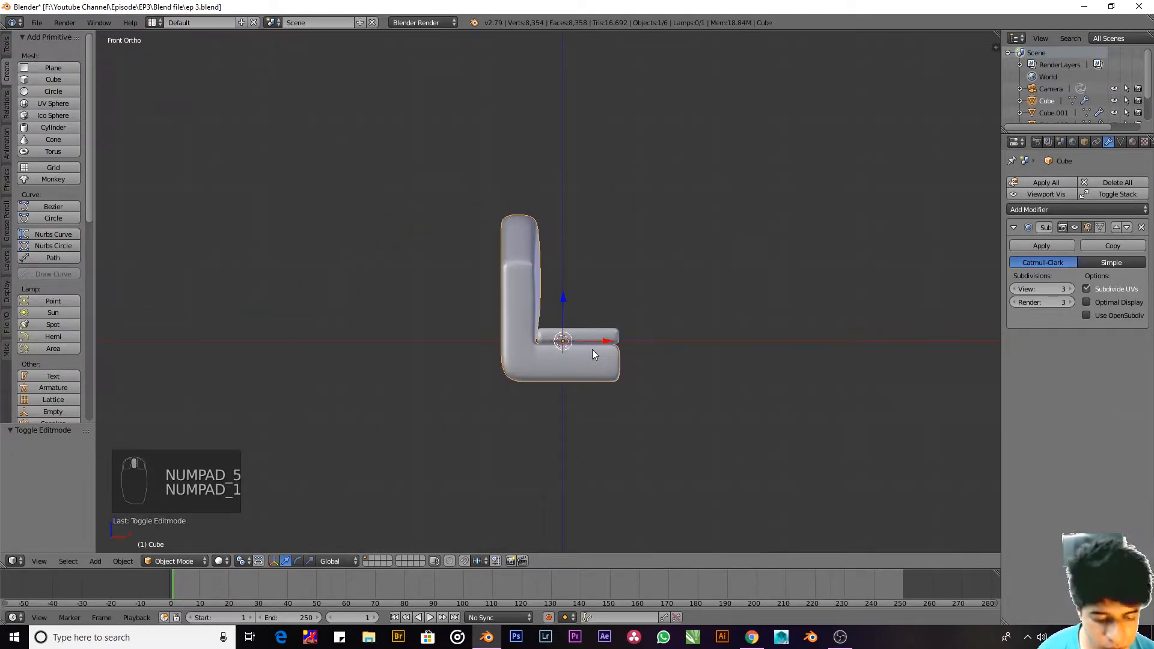
pyautogui.press('z')
pyautogui.press('a')
pyautogui.press('z')
pyautogui.scroll(1, 612, 356)
pyautogui.press('z')
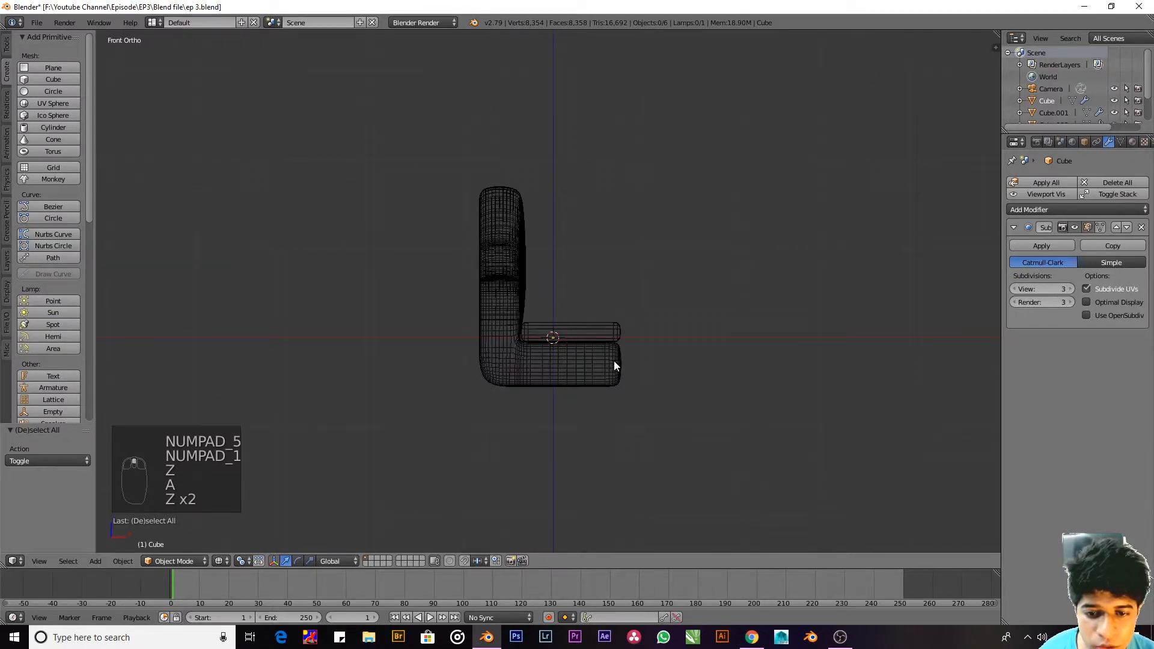
pyautogui.press('a')
pyautogui.press('a')
pyautogui.press('a')
pyautogui.keyDown('shift'); pyautogui.moveTo(593, 383); pyautogui.dragTo(625, 330, button='middle'); pyautogui.keyUp('shift')
pyautogui.scroll(2, 625, 330)
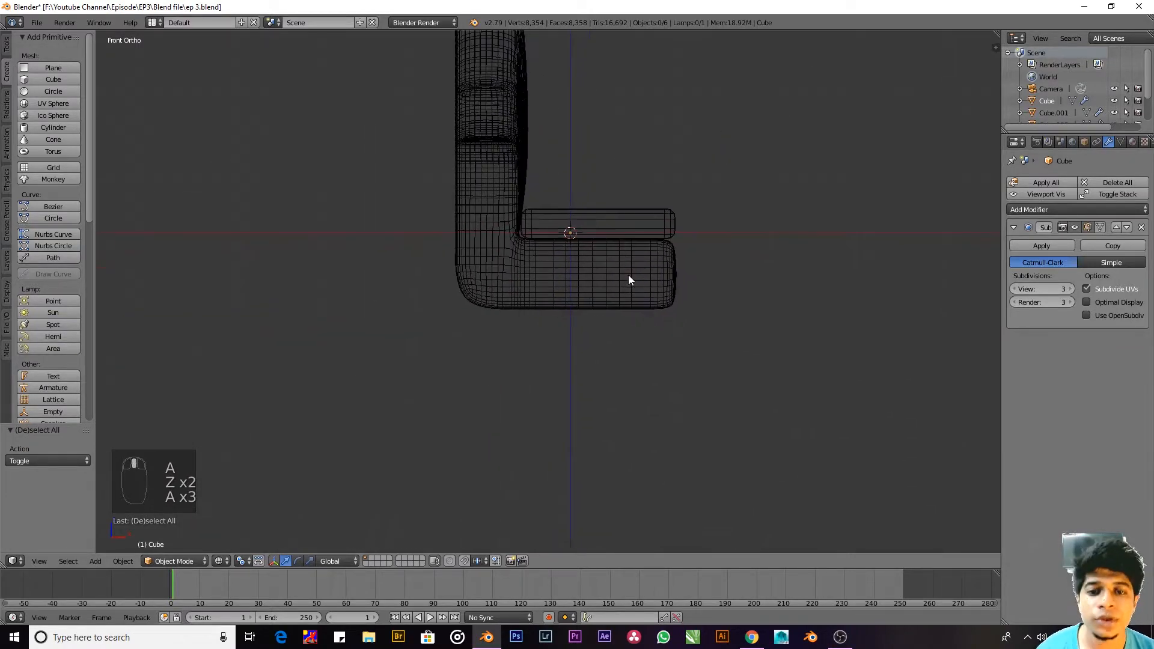
pyautogui.hotkey('shift', 'a')
pyautogui.moveTo(610, 282)
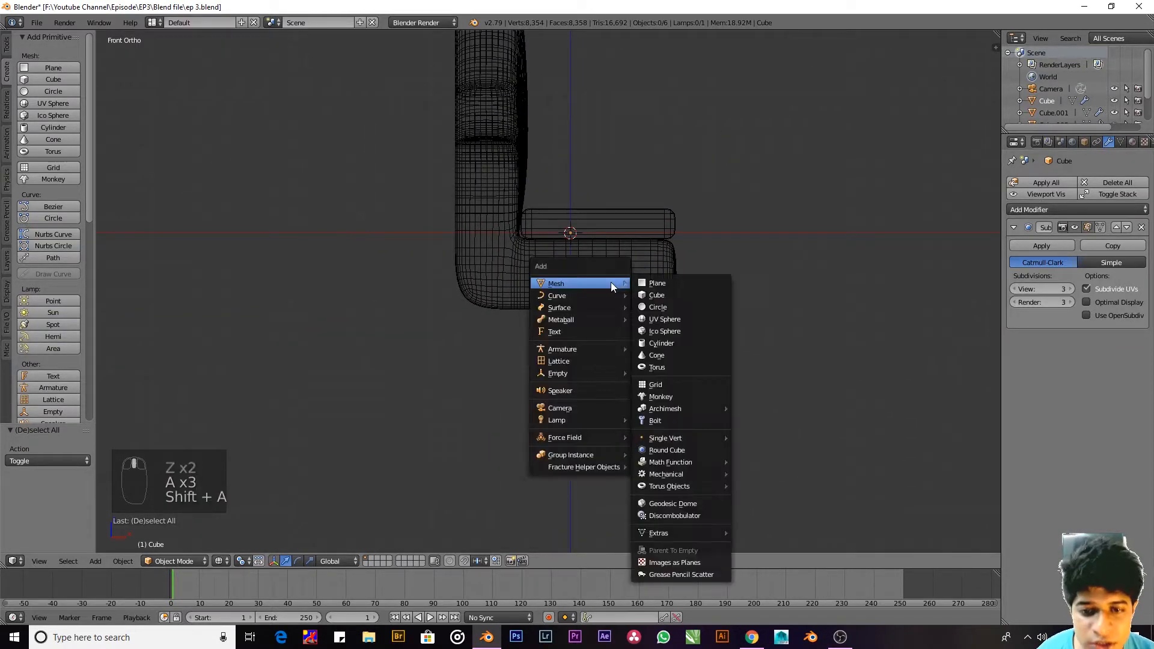
pyautogui.click(671, 343)
pyautogui.press('s')
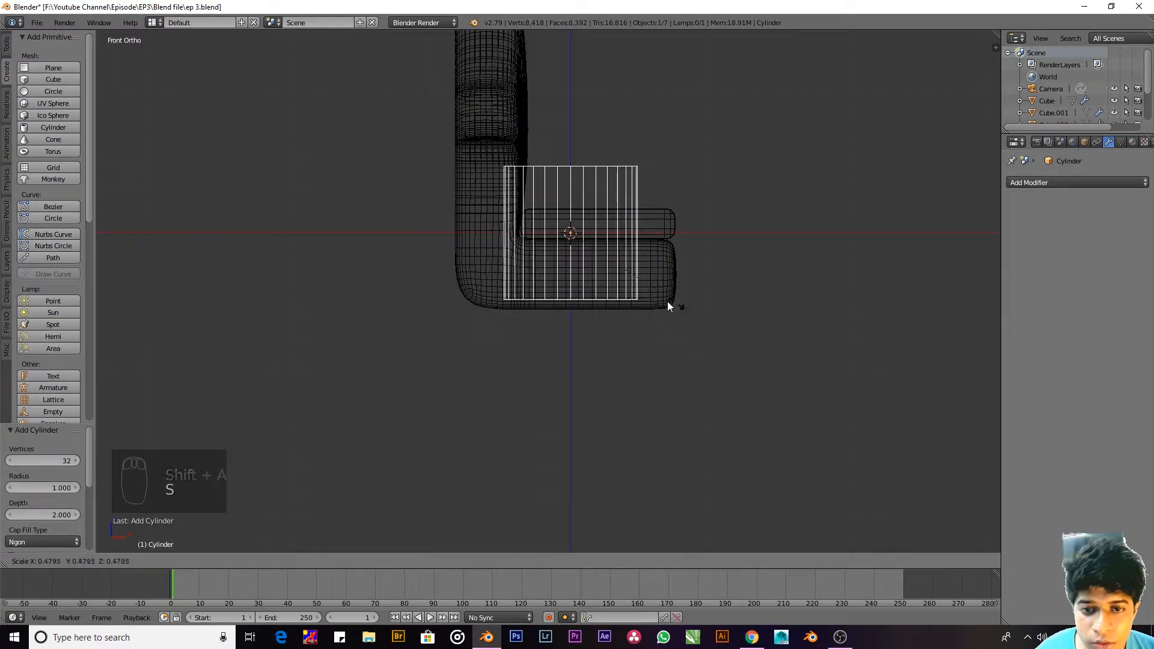
pyautogui.click(582, 253)
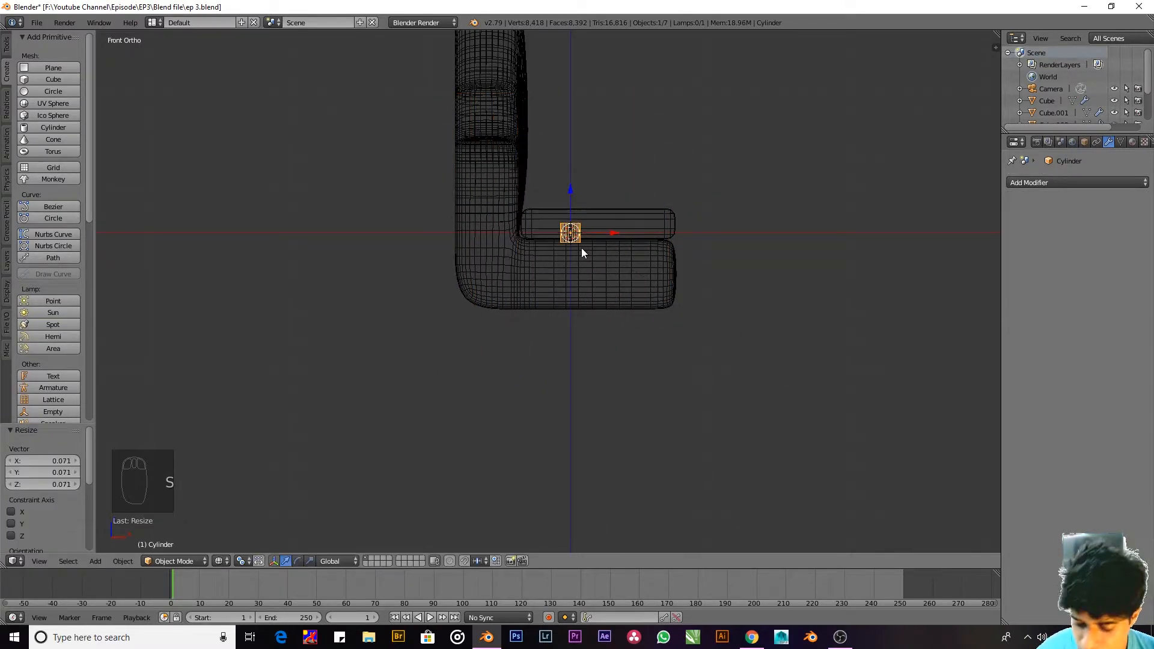
pyautogui.press('s')
pyautogui.rightClick(663, 292)
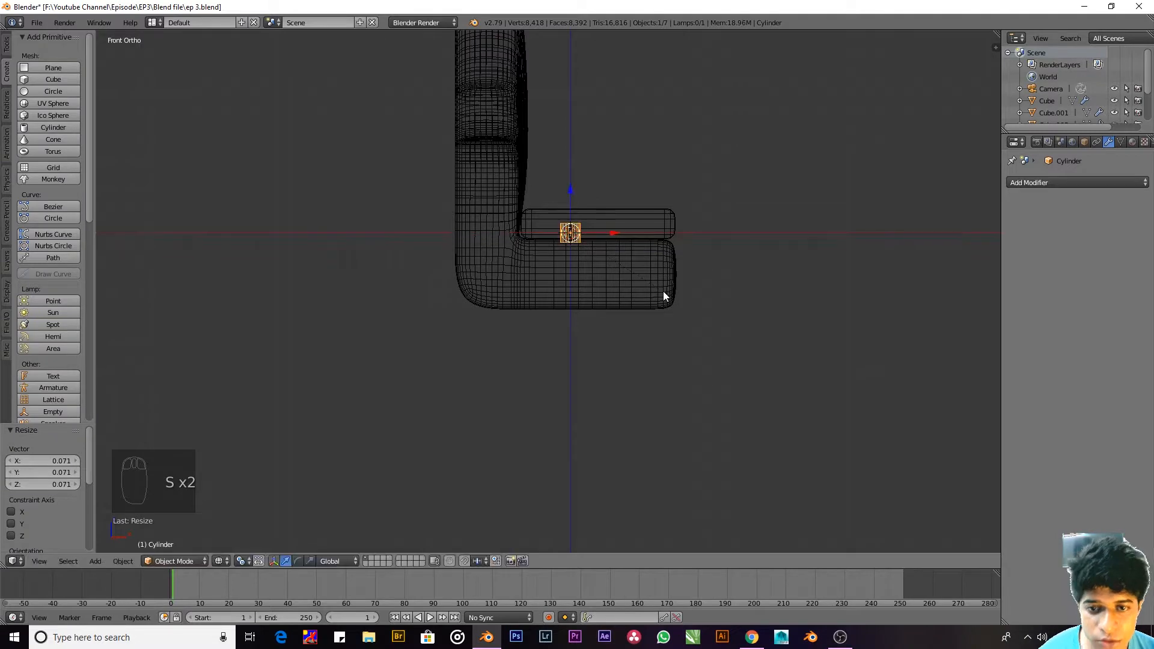
# Step: Move the cylinder about 0.596 along X and -0.609 along Z beneath the seat's front, and duplicate it about -1.205 along X
pyautogui.press('g')
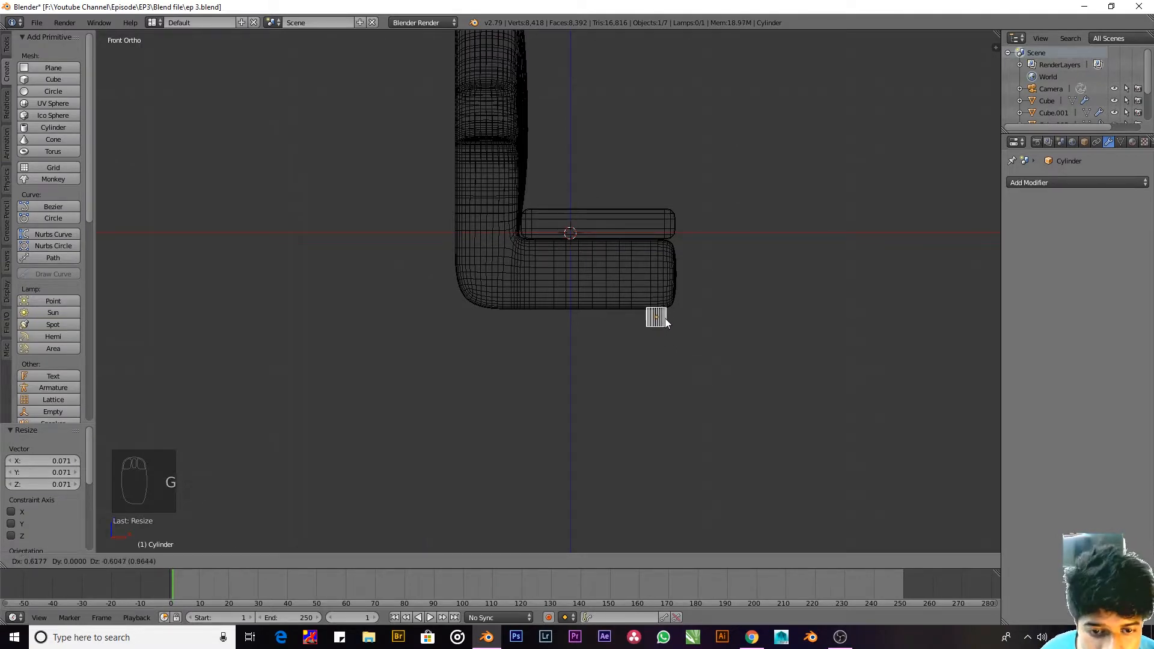
pyautogui.click(663, 322)
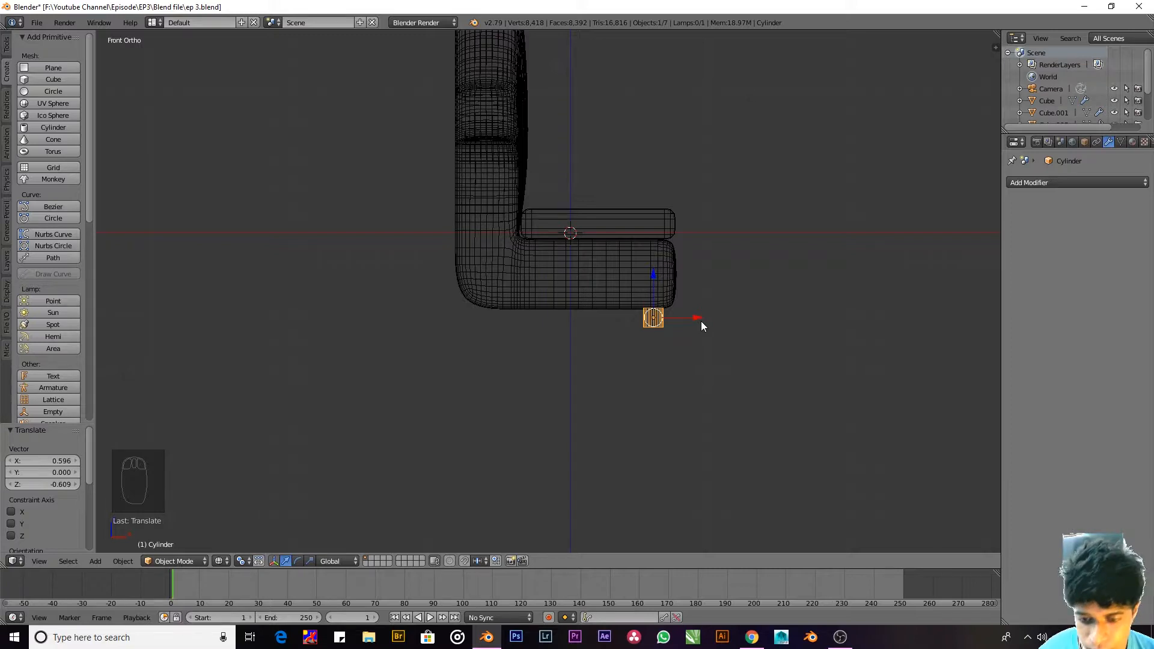
pyautogui.hotkey('shift', 'd')
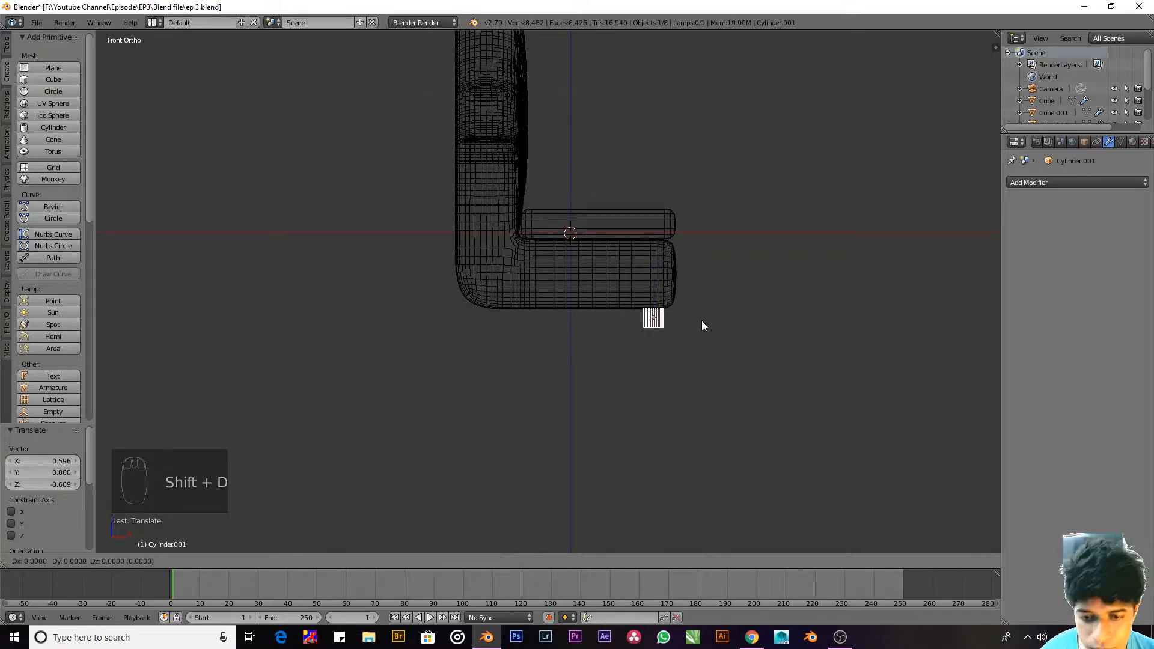
pyautogui.press('x')
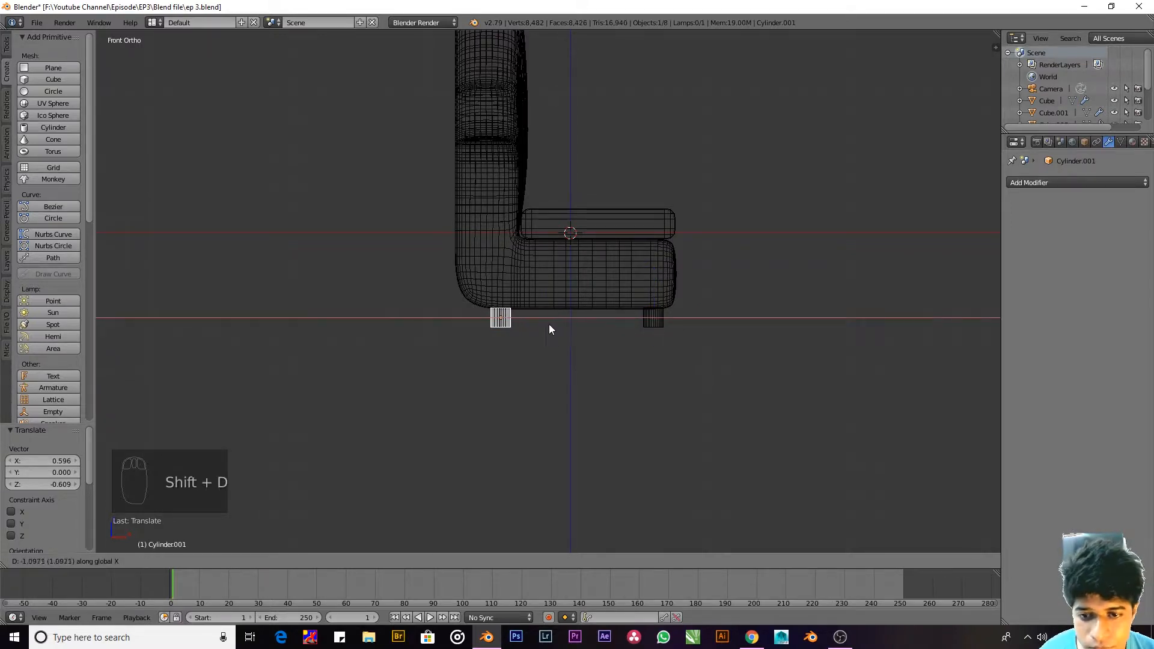
pyautogui.click(534, 327)
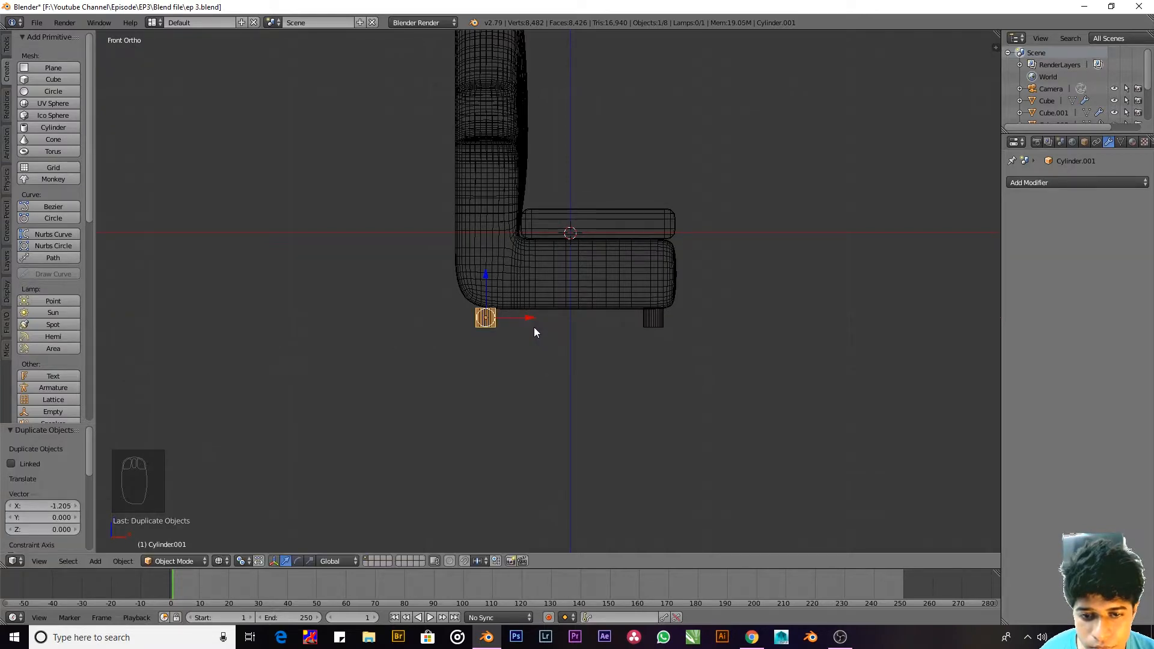
# Step: Select both cylinder legs and scale them along Z by about 1.279
pyautogui.keyDown('shift'); pyautogui.rightClick(670, 334); pyautogui.keyUp('shift')
pyautogui.press('s')
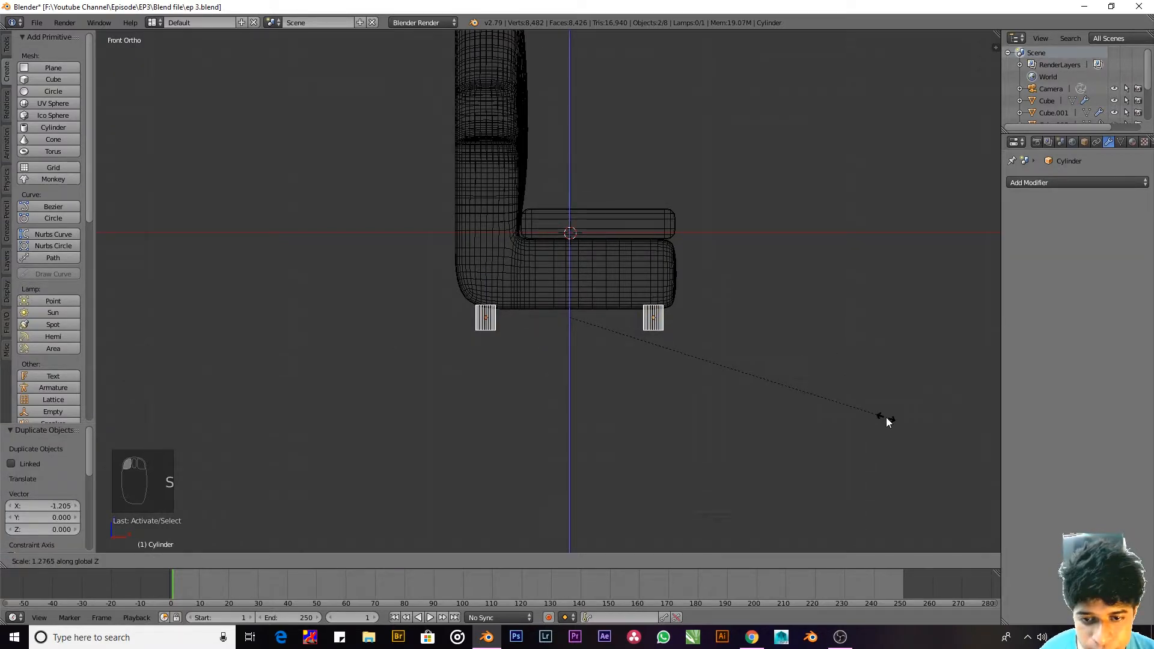
pyautogui.click(887, 417)
# Step: Move both legs about -0.821 along Y in the top wireframe view, placing them near the sofa's end
pyautogui.press('KP_7')
pyautogui.press('KP_5')
pyautogui.press('z')
pyautogui.press('KP_5')
pyautogui.press('z')
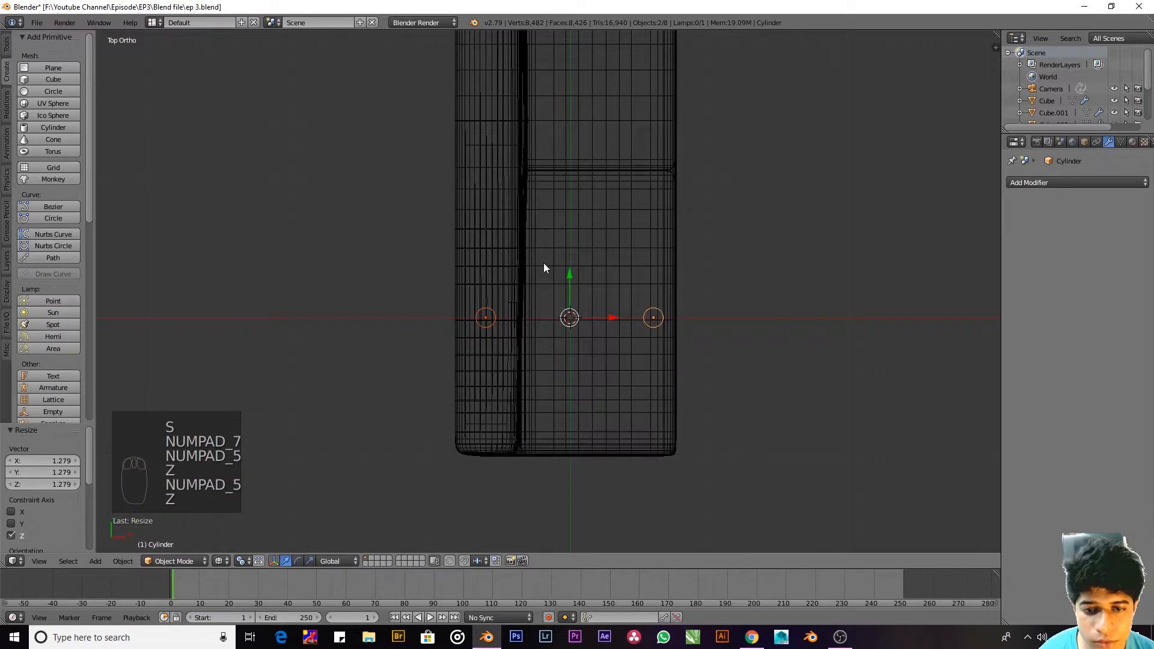
pyautogui.moveTo(569, 273); pyautogui.dragTo(569, 388)
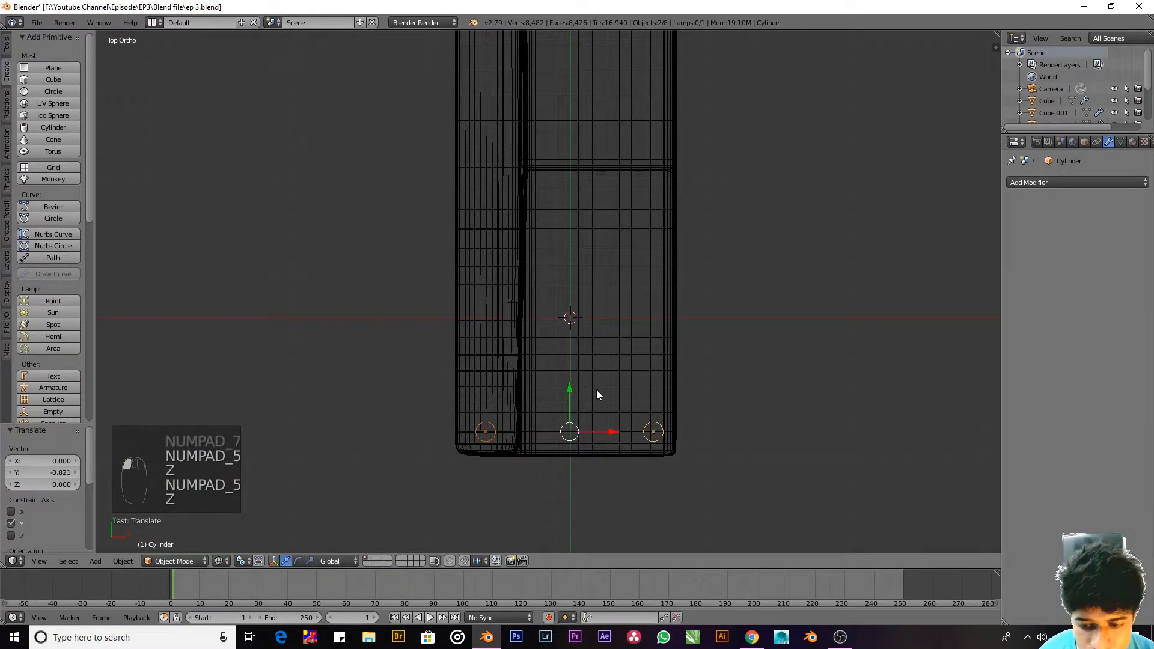
# Step: Duplicate both legs about 2.367 along Y, and move the copies a further 3.079 along Y beneath the sofa's opposite end
pyautogui.hotkey('shift', 'd')
pyautogui.click(624, 113)
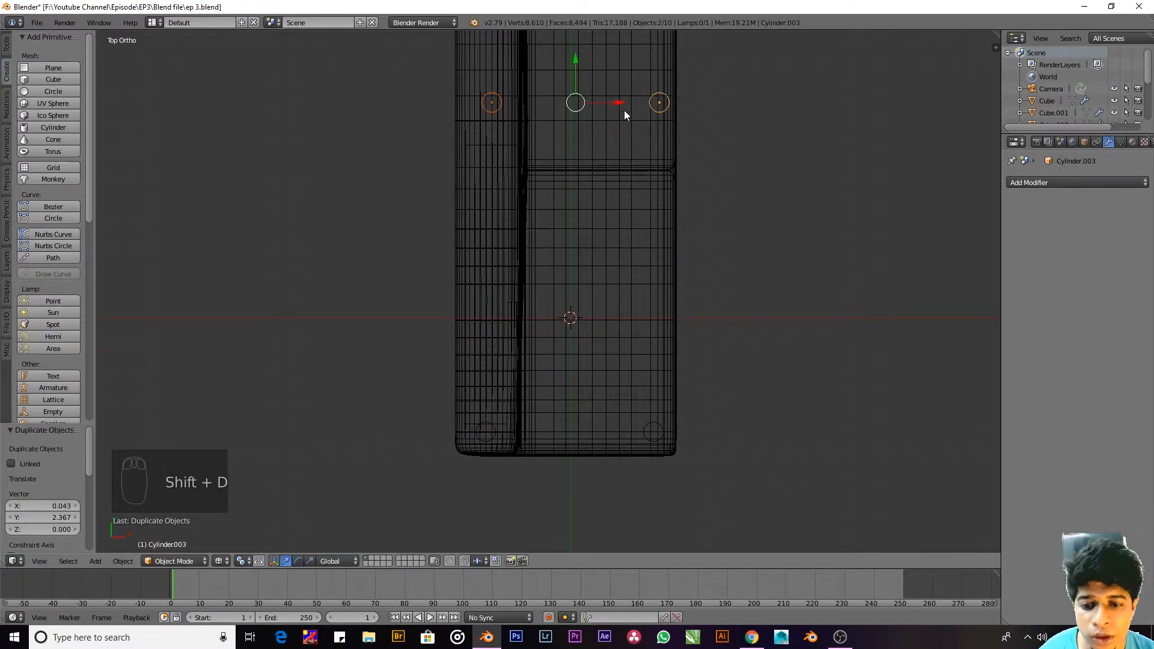
pyautogui.keyDown('shift'); pyautogui.moveTo(624, 110); pyautogui.dragTo(642, 422, button='middle'); pyautogui.keyUp('shift')
pyautogui.scroll(-2, 653, 349)
pyautogui.press('g')
pyautogui.middleClick(646, 103)
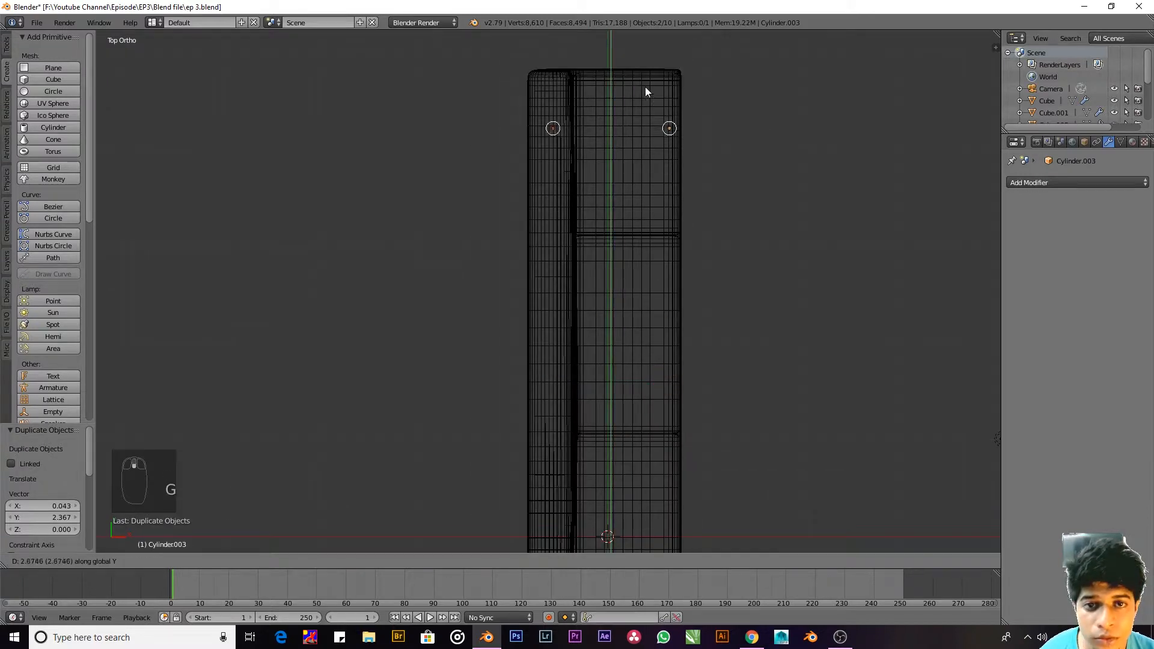
pyautogui.click(642, 53)
pyautogui.press('z')
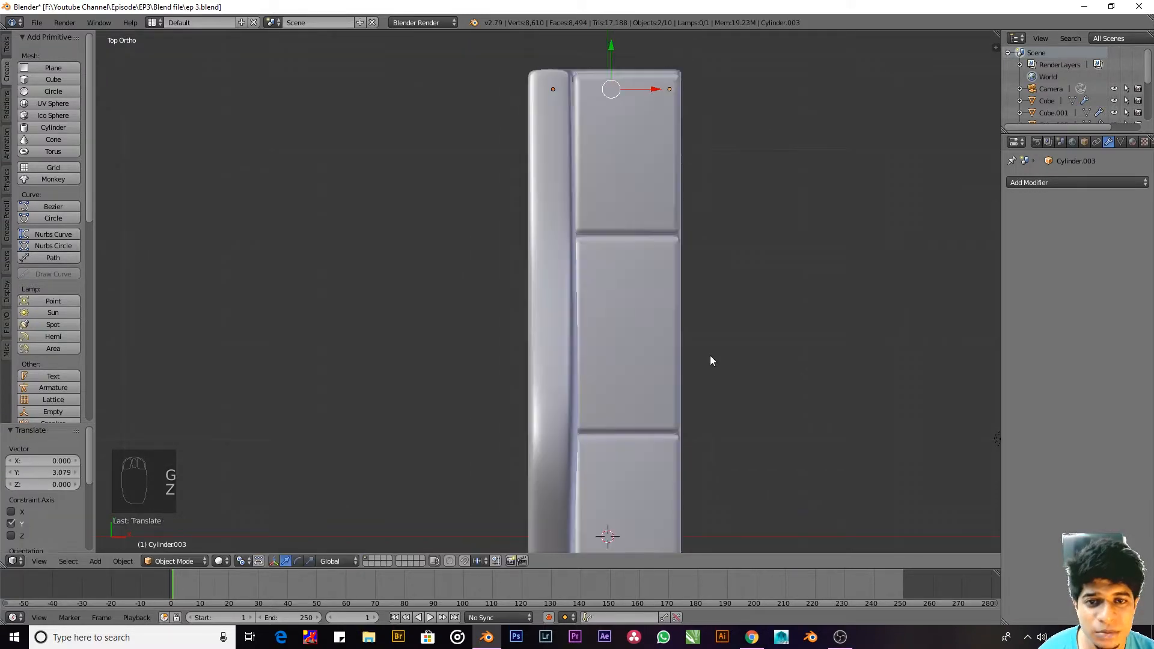
pyautogui.moveTo(710, 355)
pyautogui.mouseDown(button='middle')
pyautogui.moveTo(579, 274)
pyautogui.moveTo(484, 160)
pyautogui.moveTo(658, 294)
pyautogui.moveTo(462, 295)
pyautogui.moveTo(507, 280)
pyautogui.moveTo(595, 364)
pyautogui.mouseUp(button='middle')
pyautogui.press('a')
pyautogui.press('KP_5')
pyautogui.scroll(-2, 653, 294)
pyautogui.scroll(2, 619, 297)
pyautogui.scroll(-2, 595, 362)
# Step: Edit the sofa body in edge selection mode and shift the vertical edges along the base's front face along X
pyautogui.rightClick(530, 385)
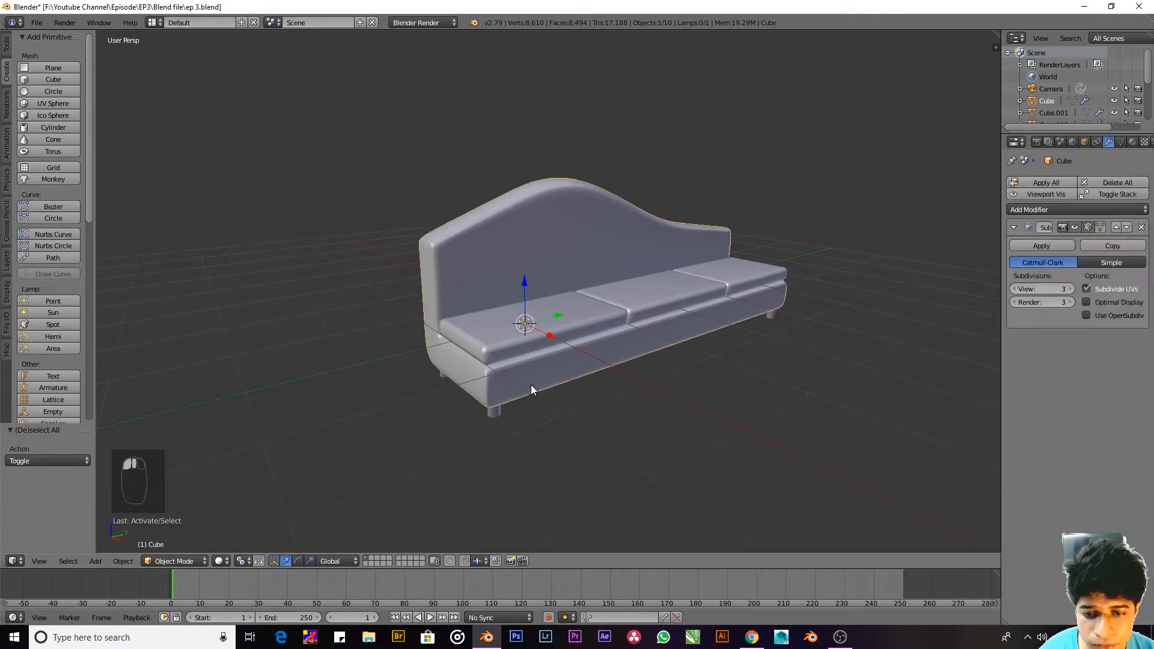
pyautogui.scroll(5, 531, 384)
pyautogui.press('Tab')
pyautogui.scroll(-3, 569, 359)
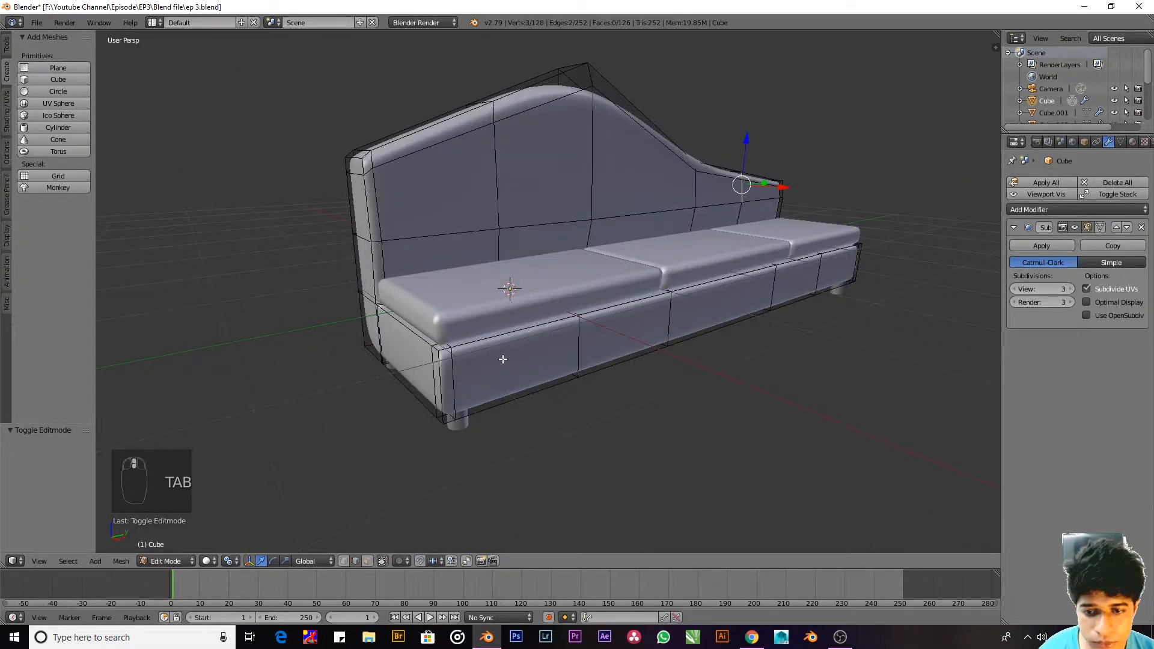
pyautogui.hotkey('ctrl', 'Tab')
pyautogui.click(481, 369)
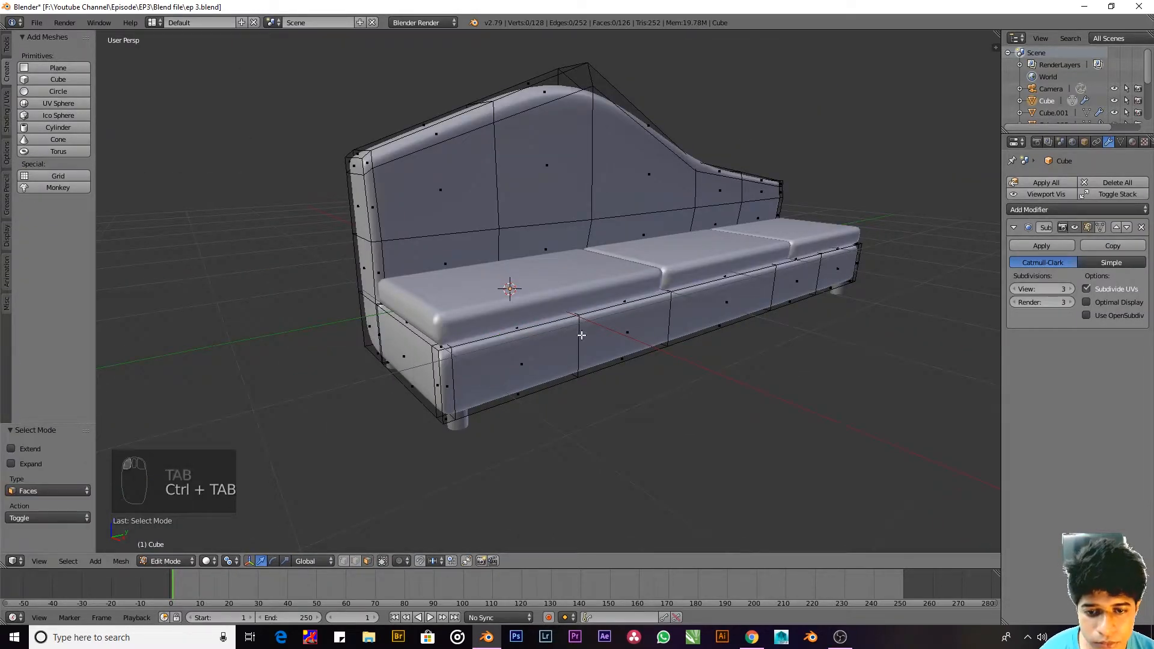
pyautogui.rightClick(582, 337)
pyautogui.press('a')
pyautogui.hotkey('ctrl', 'Tab')
pyautogui.click(555, 328)
pyautogui.rightClick(580, 353)
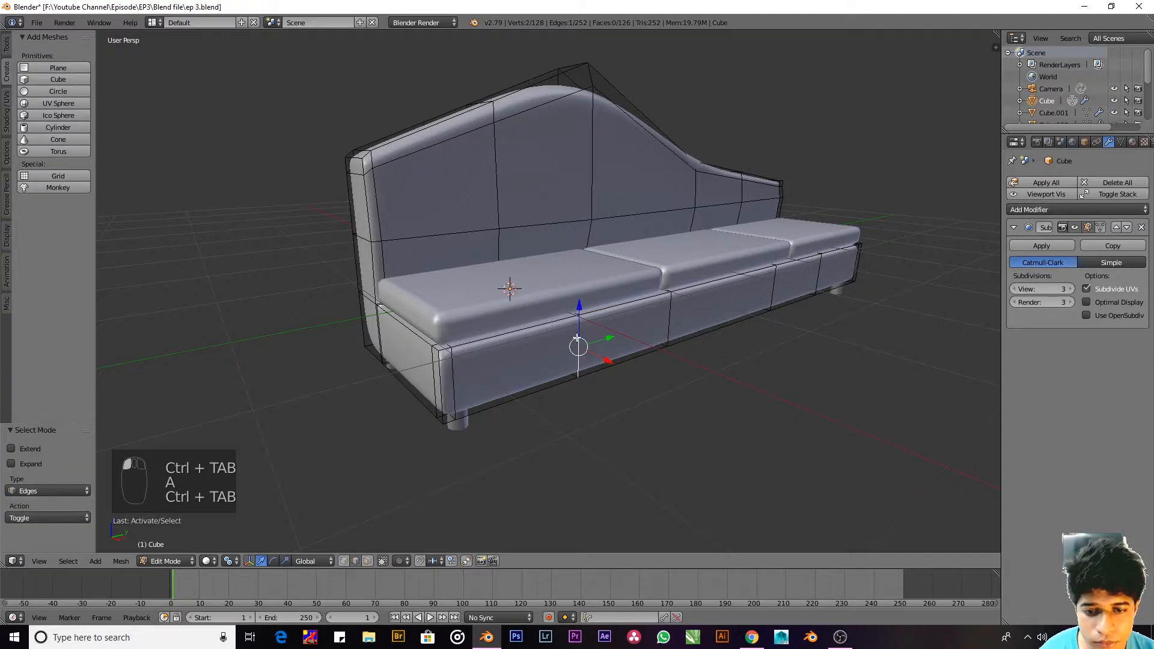
pyautogui.moveTo(584, 355); pyautogui.dragTo(632, 363, button='middle')
pyautogui.moveTo(616, 360); pyautogui.dragTo(718, 319)
pyautogui.moveTo(779, 284); pyautogui.dragTo(806, 267)
pyautogui.moveTo(673, 321); pyautogui.dragTo(693, 325)
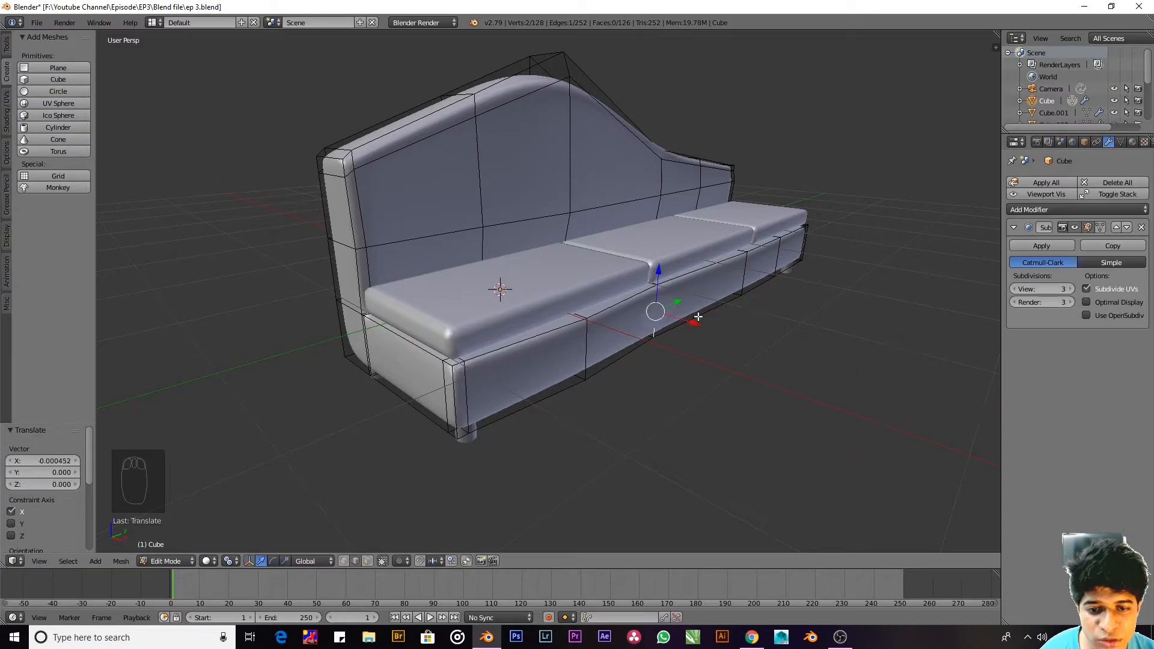
# Step: Examine the whole sofa in Object Mode from several angles, including the base, legs and backrest
pyautogui.scroll(6, 674, 334)
pyautogui.press('Tab')
pyautogui.scroll(-5, 655, 345)
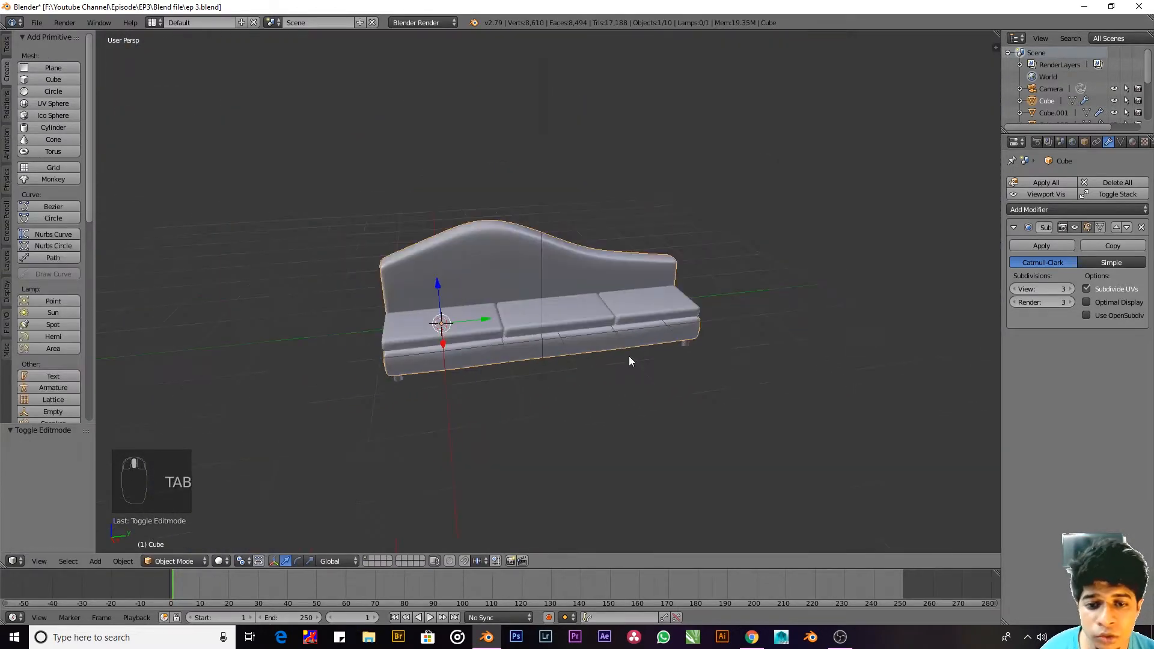
pyautogui.moveTo(629, 359); pyautogui.dragTo(752, 373, button='middle')
pyautogui.press('Tab')
pyautogui.press('Tab')
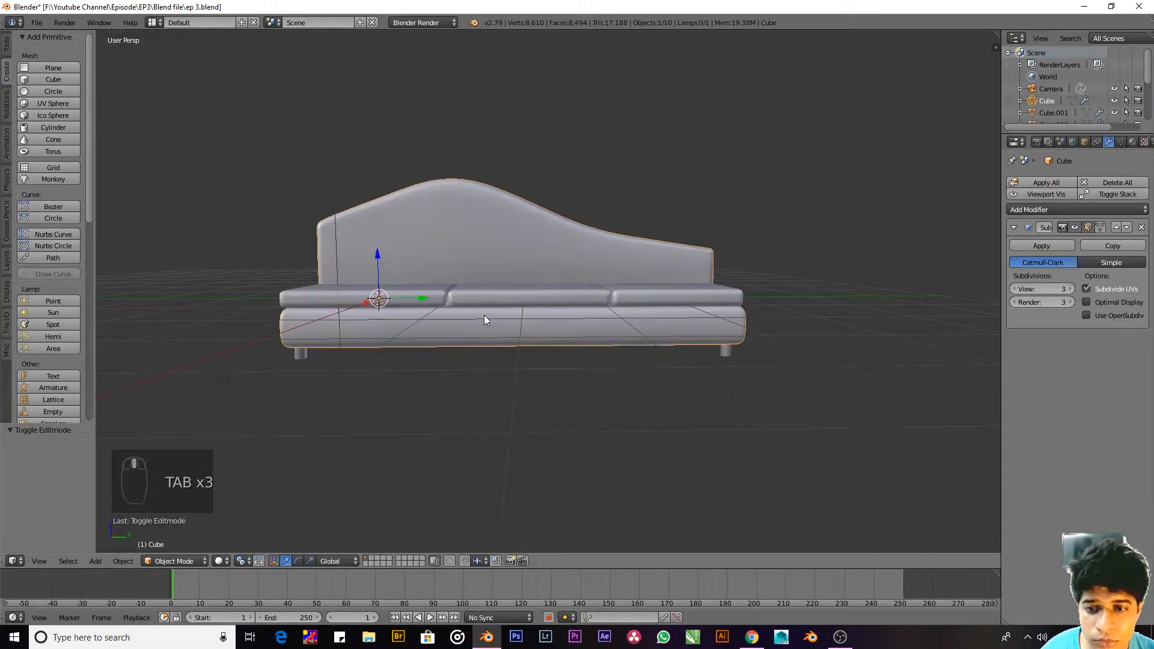
pyautogui.keyDown('shift'); pyautogui.moveTo(485, 319); pyautogui.dragTo(554, 127, button='middle'); pyautogui.keyUp('shift')
pyautogui.scroll(1, 548, 368)
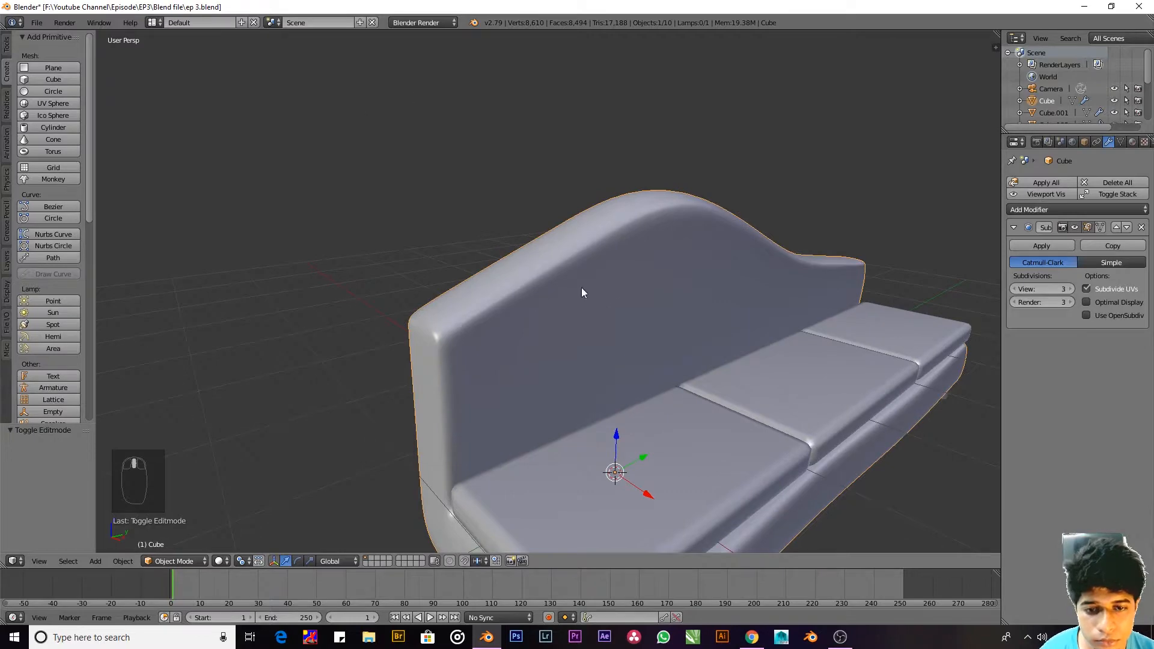
pyautogui.scroll(-2, 592, 291)
# Step: Add a centred horizontal loop cut around the upper half of the sofa's backrest
pyautogui.press('Tab')
pyautogui.moveTo(644, 309); pyautogui.dragTo(554, 338, button='middle')
pyautogui.scroll(3, 580, 314)
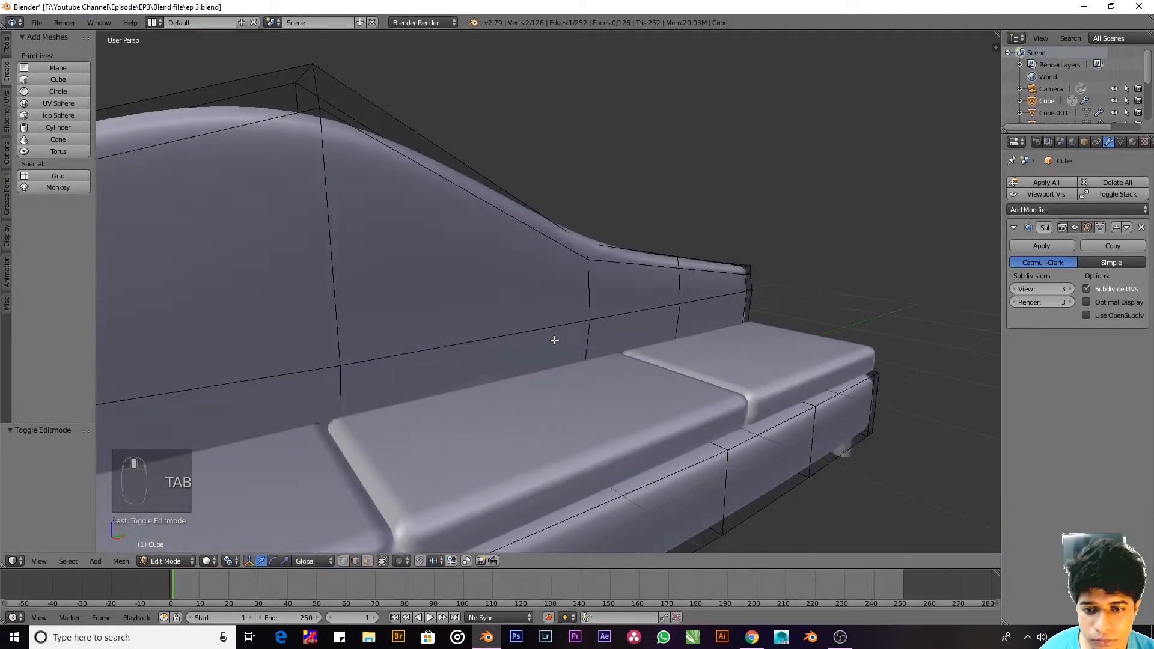
pyautogui.scroll(-4, 554, 337)
pyautogui.moveTo(453, 315); pyautogui.dragTo(467, 322, button='middle')
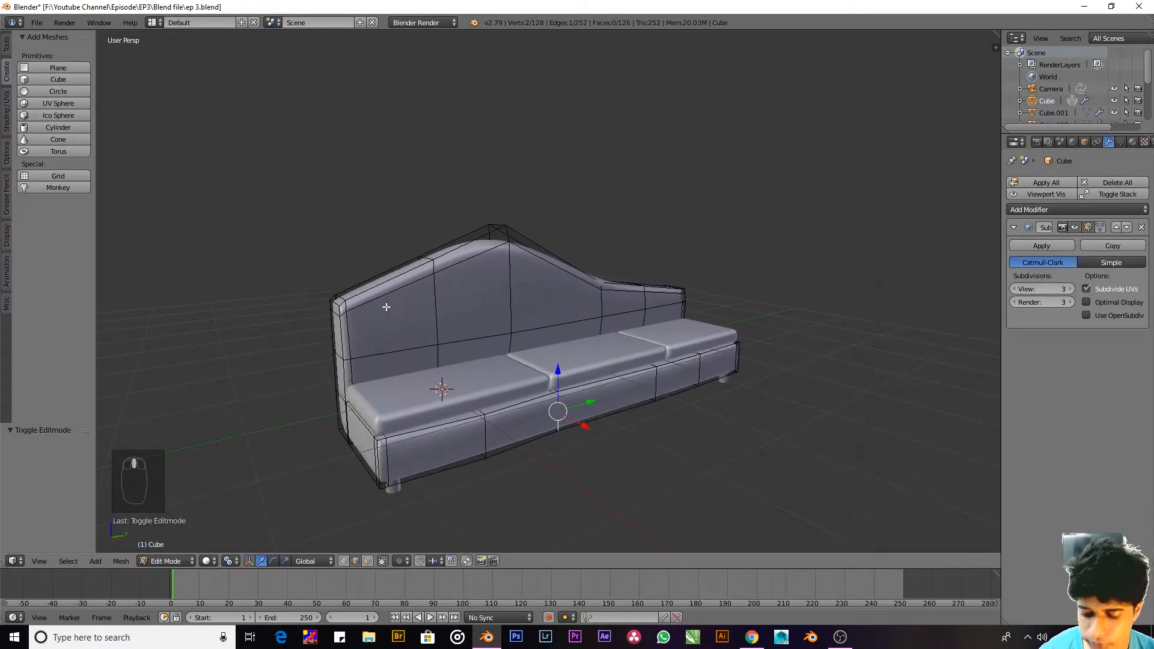
pyautogui.hotkey('ctrl', 'r')
pyautogui.click(433, 304)
pyautogui.rightClick(508, 296)
# Step: Move the new loop's front vertices at the backrest's peak and towards its taller end along X in vertex selection mode
pyautogui.hotkey('ctrl', 'Tab')
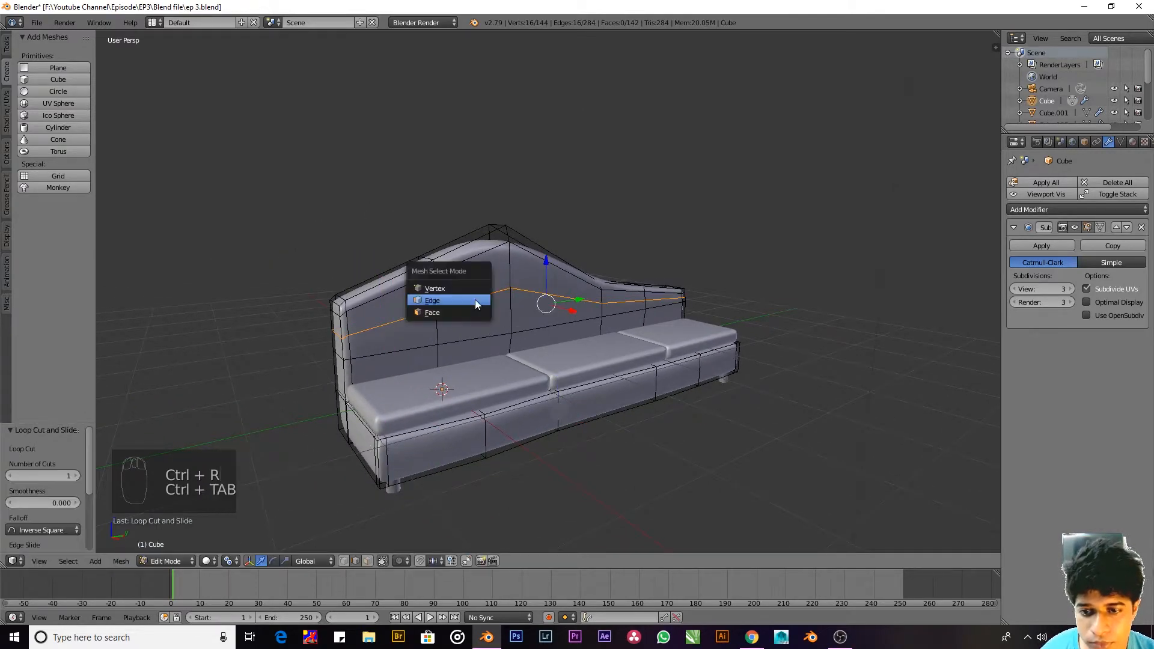
pyautogui.click(461, 290)
pyautogui.rightClick(438, 308)
pyautogui.moveTo(442, 310); pyautogui.dragTo(492, 318, button='middle')
pyautogui.moveTo(478, 312); pyautogui.dragTo(521, 288)
pyautogui.rightClick(486, 282)
pyautogui.moveTo(450, 276); pyautogui.dragTo(473, 279)
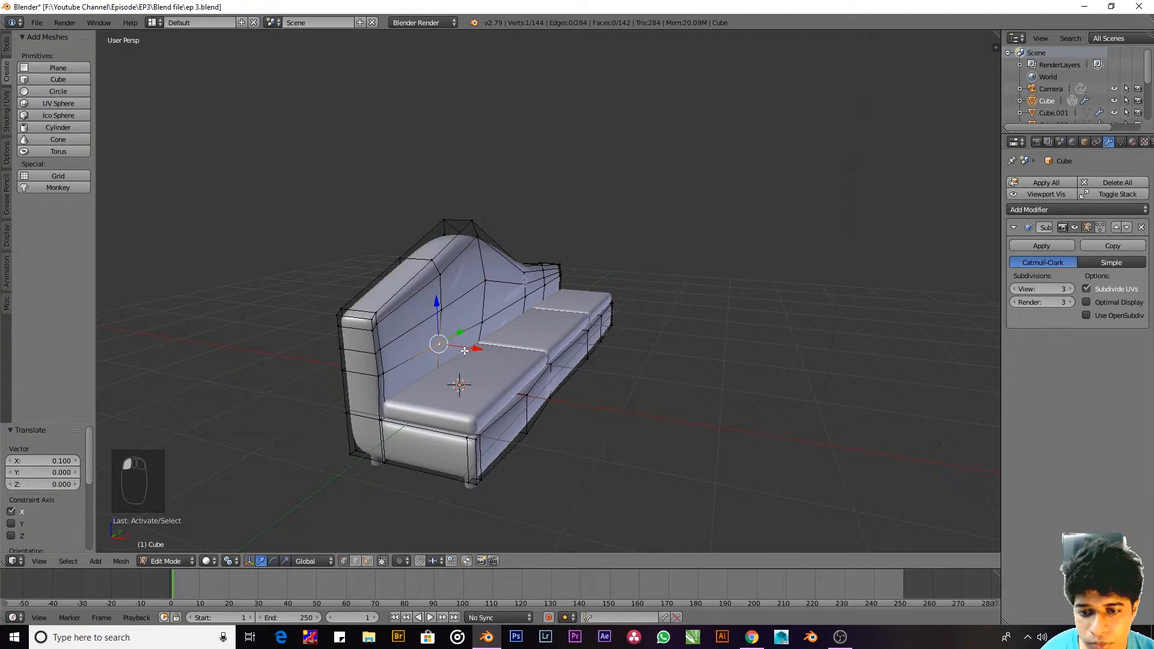
# Step: Move the front vertices near the backrest's taller end forward along X, the first by about 0.07 and the rest by about 0.03
pyautogui.moveTo(465, 351); pyautogui.dragTo(469, 351)
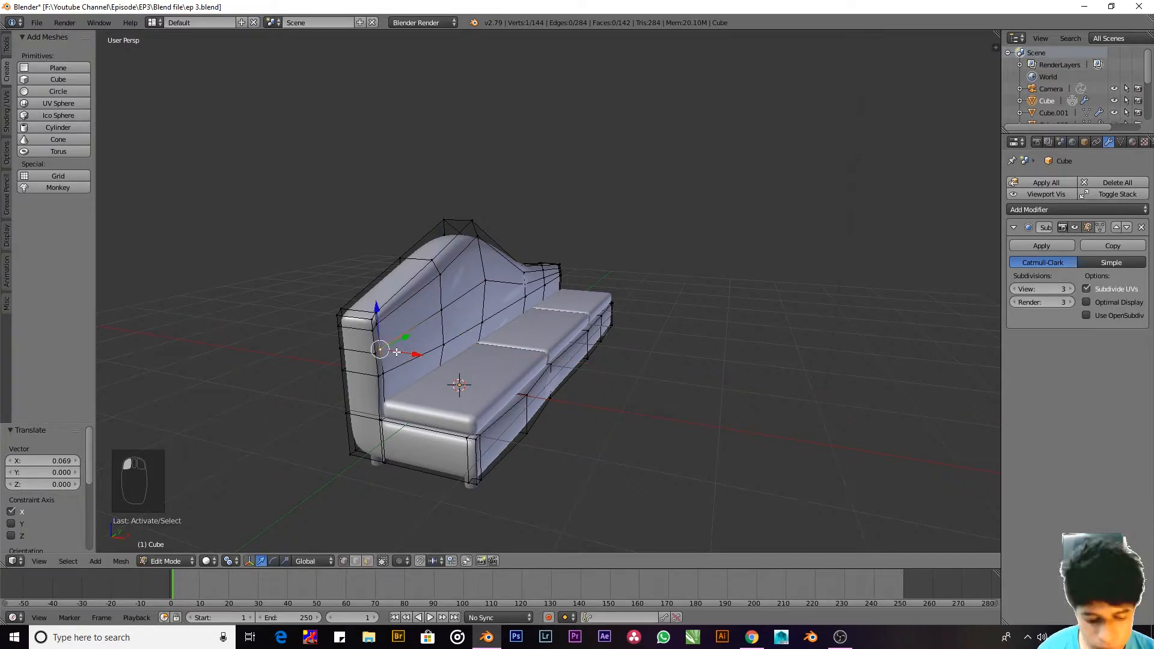
pyautogui.press('KP_Decimal')
pyautogui.scroll(-4, 500, 323)
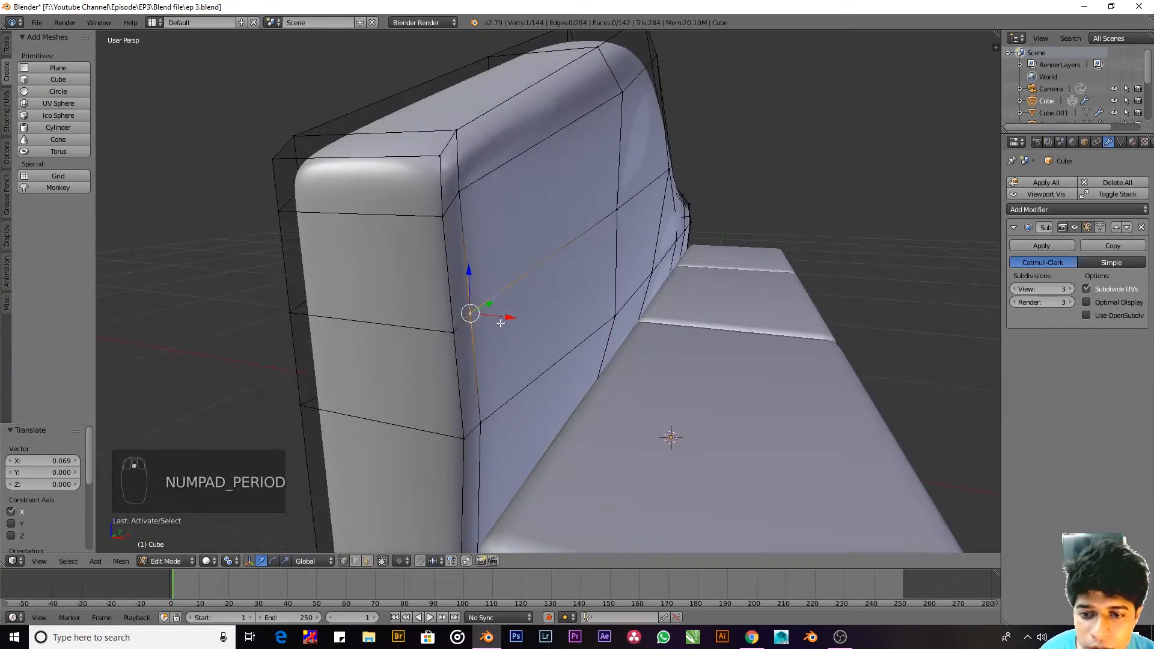
pyautogui.moveTo(501, 323); pyautogui.dragTo(514, 322)
pyautogui.rightClick(460, 191)
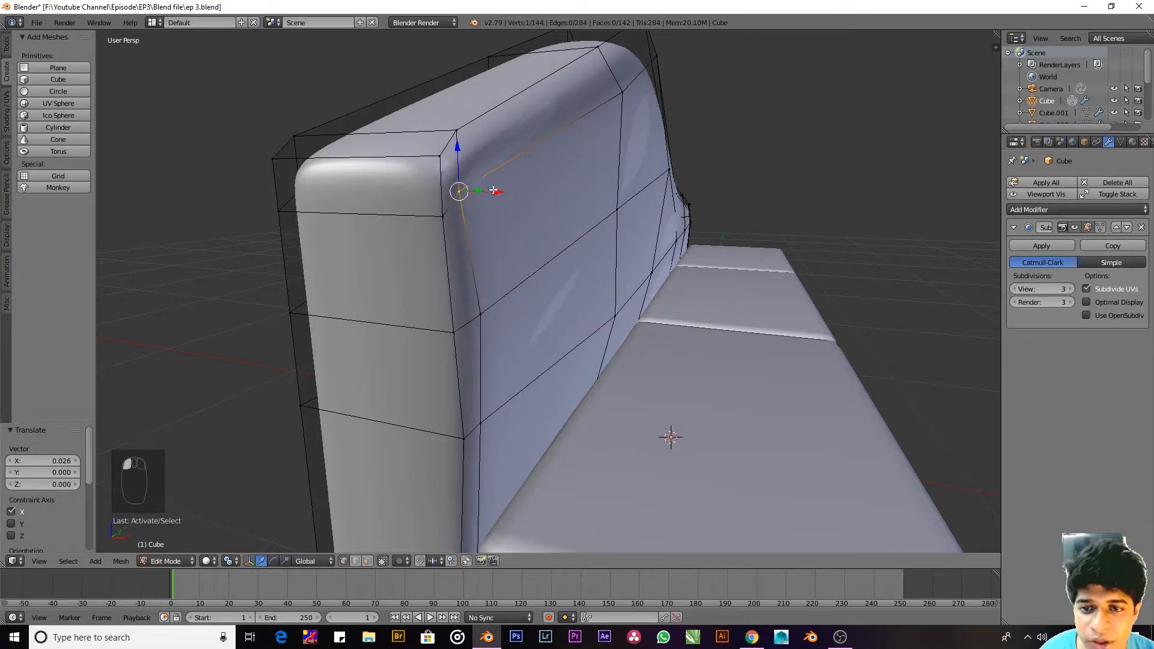
pyautogui.moveTo(497, 191)
pyautogui.mouseDown()
pyautogui.moveTo(509, 189)
pyautogui.moveTo(507, 206)
pyautogui.mouseUp()
pyautogui.rightClick(482, 428)
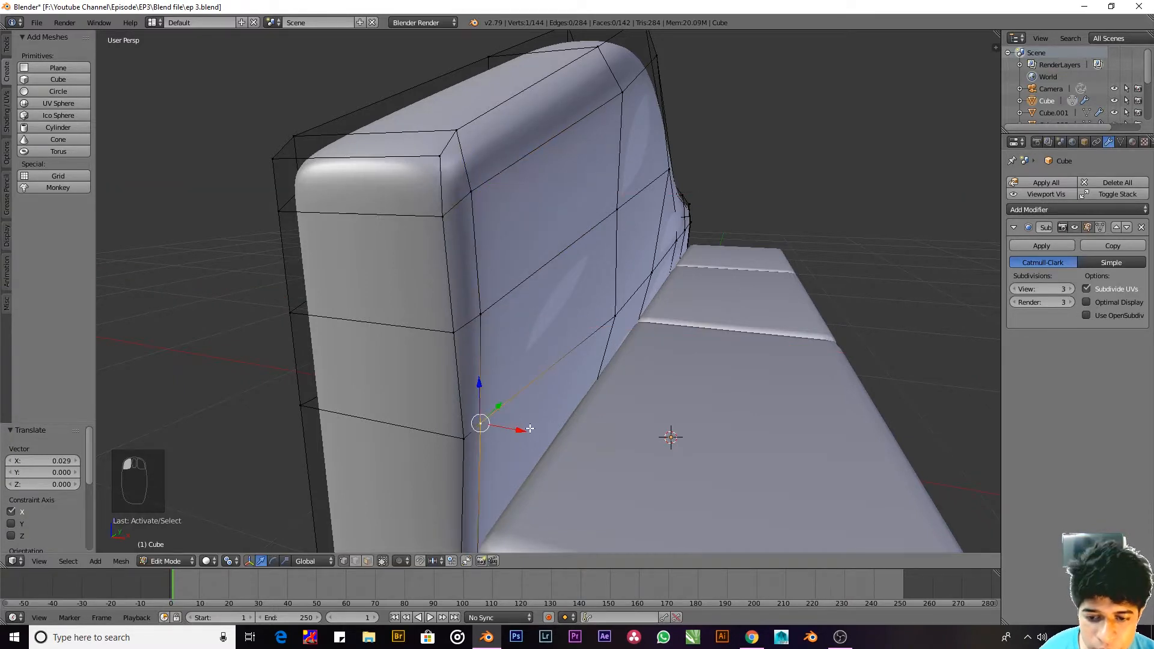
pyautogui.moveTo(522, 430); pyautogui.dragTo(532, 436)
# Step: Move the front vertices directly below the backrest's peak forward along X, the upper one by about 0.095
pyautogui.moveTo(581, 337); pyautogui.dragTo(379, 224, button='middle')
pyautogui.scroll(-3, 549, 319)
pyautogui.rightClick(522, 225)
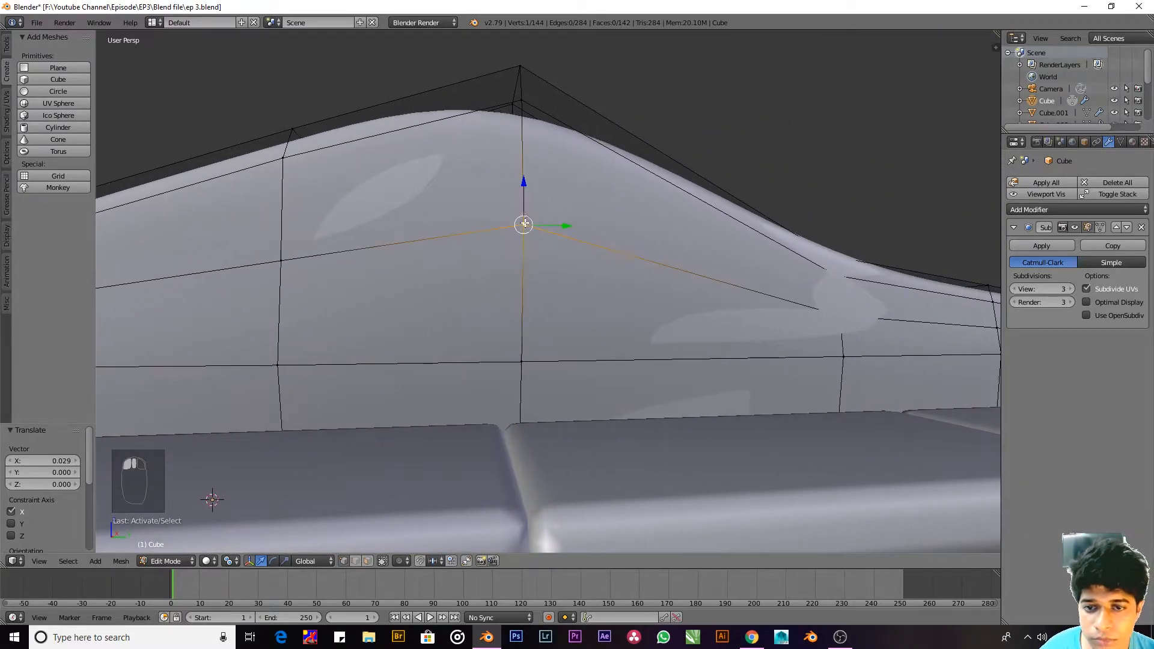
pyautogui.moveTo(522, 225); pyautogui.dragTo(540, 273, button='middle')
pyautogui.moveTo(497, 230); pyautogui.dragTo(493, 233)
pyautogui.rightClick(537, 77)
pyautogui.moveTo(597, 202); pyautogui.dragTo(563, 228, button='middle')
pyautogui.scroll(-1, 566, 175)
pyautogui.moveTo(530, 211); pyautogui.dragTo(515, 216)
# Step: Move the column of front vertices where the backrest slopes down forward along X, each by about 0.01 to 0.05
pyautogui.scroll(-1, 643, 451)
pyautogui.keyDown('shift'); pyautogui.moveTo(669, 454); pyautogui.dragTo(549, 244, button='middle'); pyautogui.keyUp('shift')
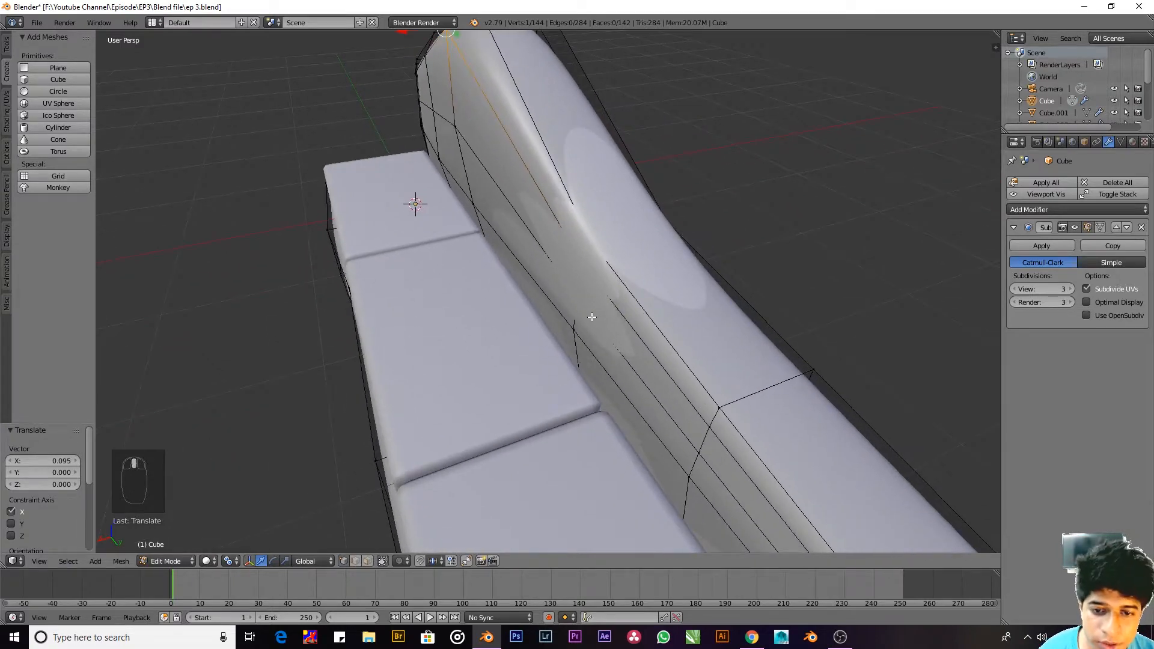
pyautogui.moveTo(539, 314); pyautogui.dragTo(545, 309)
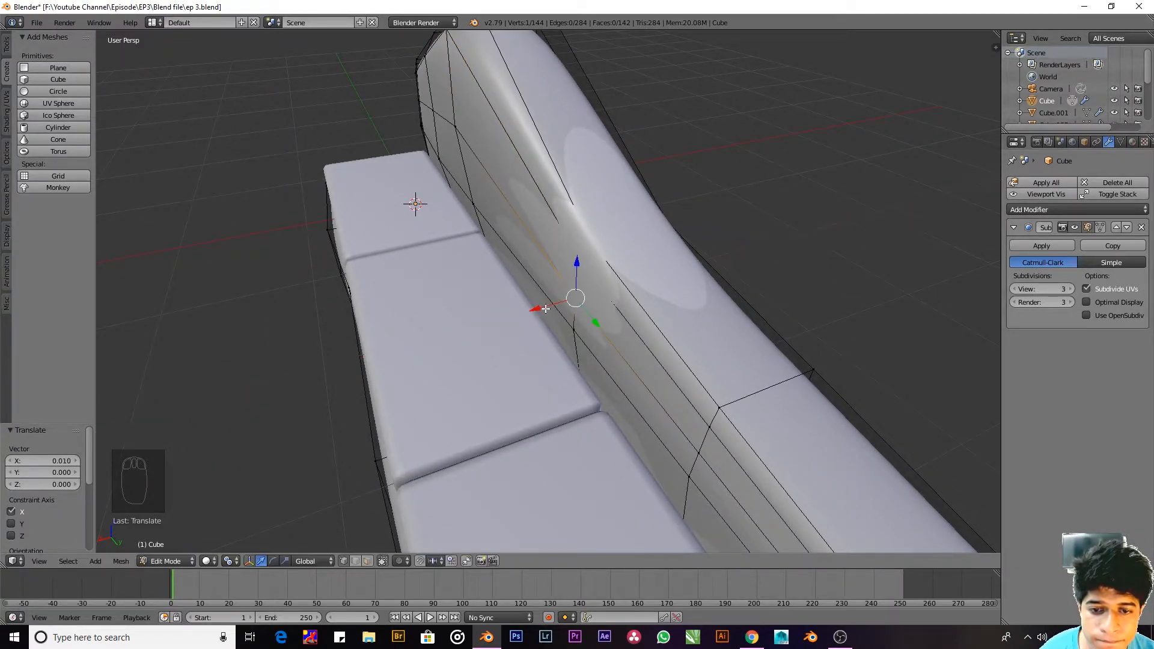
pyautogui.press('z')
pyautogui.moveTo(594, 287); pyautogui.dragTo(596, 261, button='middle')
pyautogui.press('a')
pyautogui.press('z')
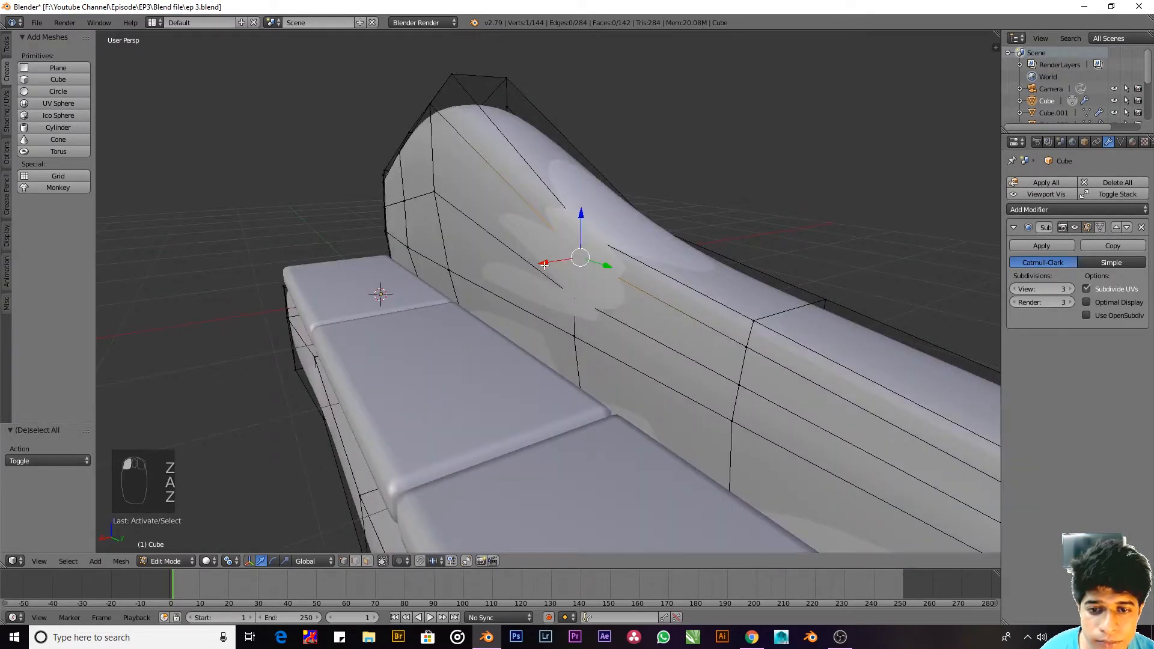
pyautogui.moveTo(544, 263); pyautogui.dragTo(541, 264)
pyautogui.press('z')
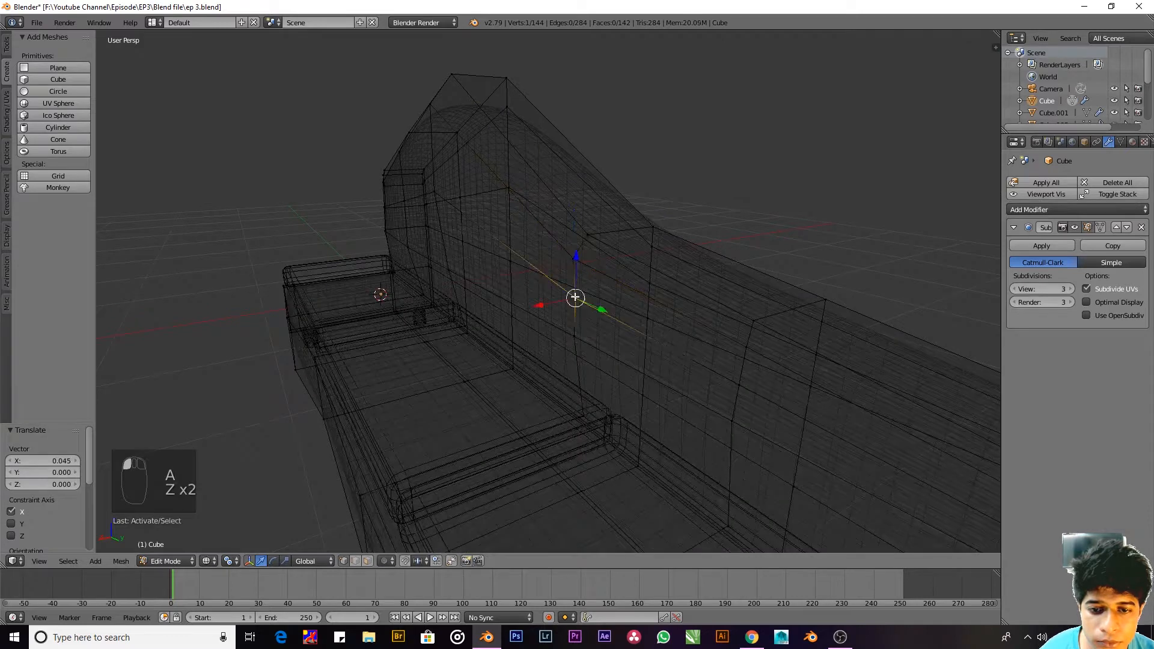
pyautogui.press('z')
pyautogui.moveTo(541, 308); pyautogui.dragTo(538, 347)
pyautogui.rightClick(571, 343)
# Step: Move the front vertices along the backrest's low section forward along X and return to Object Mode
pyautogui.rightClick(748, 384)
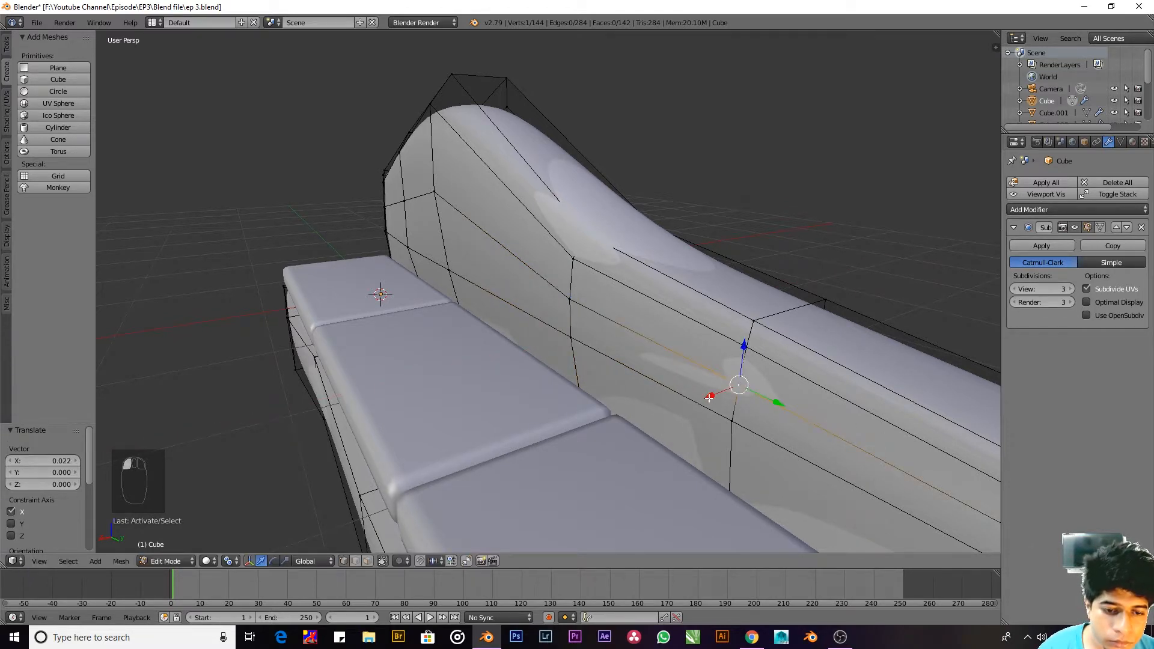
pyautogui.moveTo(711, 398); pyautogui.dragTo(695, 435)
pyautogui.rightClick(728, 435)
pyautogui.scroll(-4, 766, 419)
pyautogui.moveTo(682, 413); pyautogui.dragTo(752, 410, button='middle')
pyautogui.press('Tab')
pyautogui.scroll(-3, 665, 417)
pyautogui.moveTo(559, 414); pyautogui.dragTo(604, 343, button='middle')
# Step: Try duplicating the seat cushion at the sofa's taller end and rotating the copy by 90° in the current view
pyautogui.rightClick(598, 385)
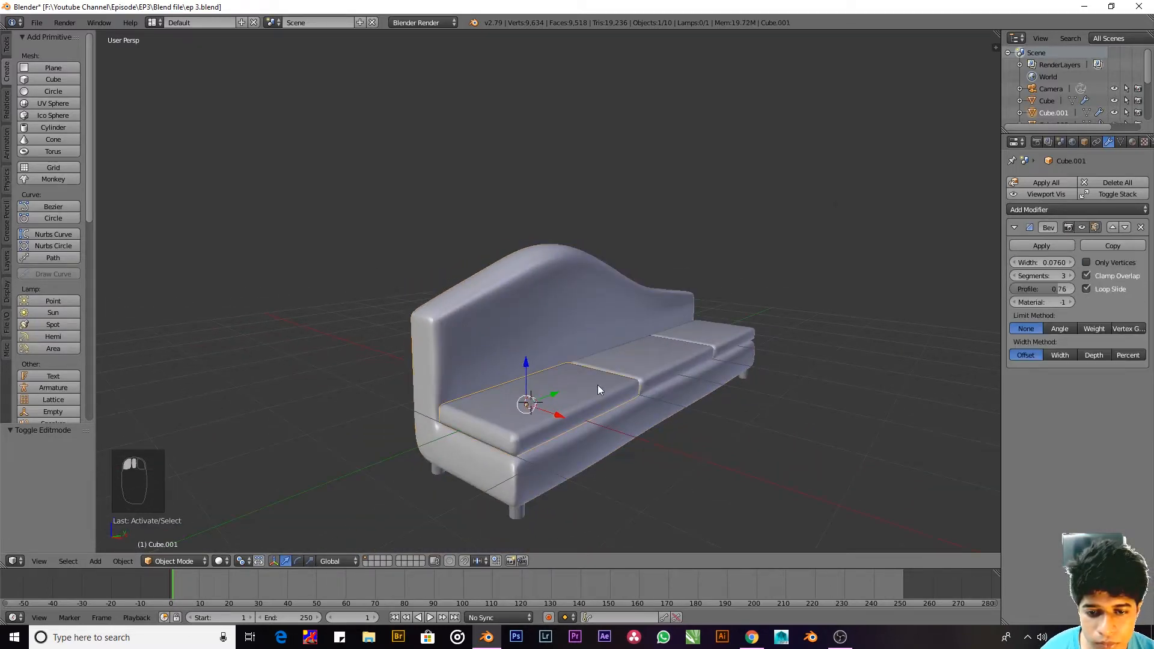
pyautogui.moveTo(594, 392)
pyautogui.mouseDown(button='middle')
pyautogui.moveTo(557, 404)
pyautogui.moveTo(599, 402)
pyautogui.mouseUp(button='middle')
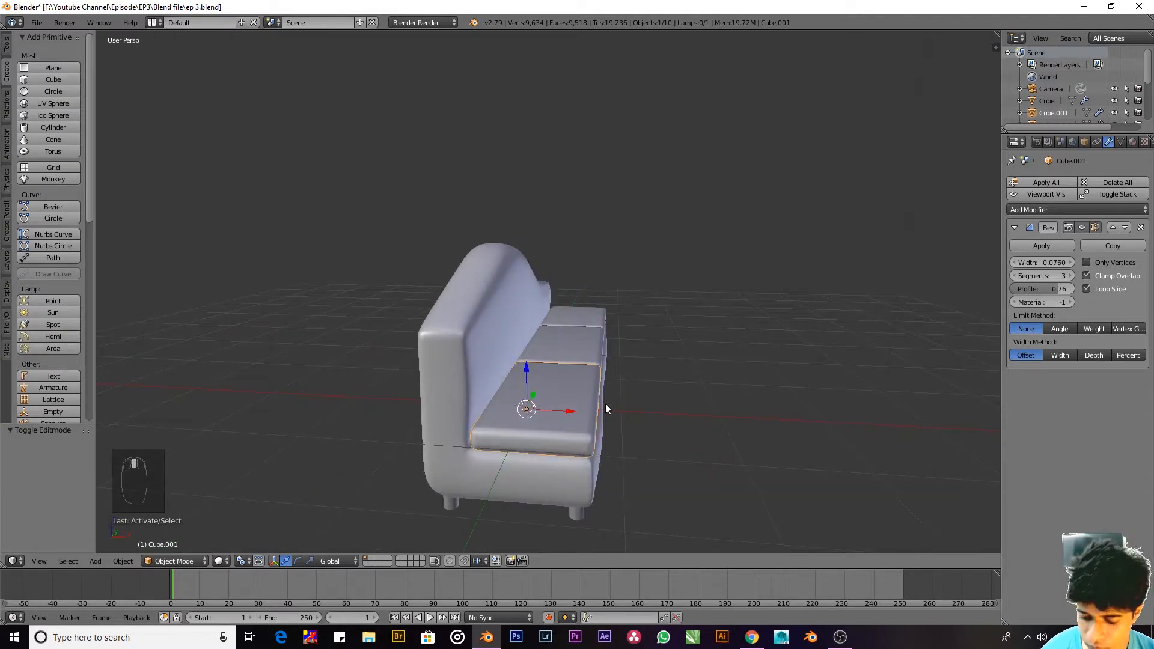
pyautogui.hotkey('shift', 'd')
pyautogui.press('r')
pyautogui.press('9')
pyautogui.press('0')
pyautogui.press('KP_Enter')
pyautogui.press('KP_Enter')
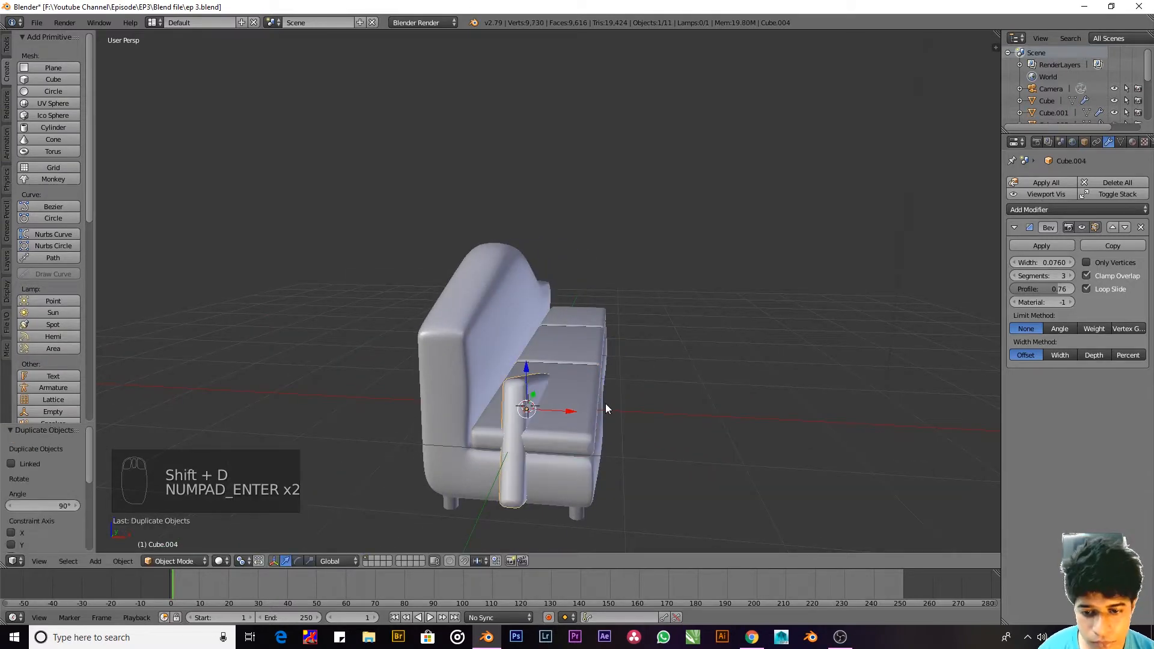
pyautogui.hotkey('ctrl', 'z')
pyautogui.press('r')
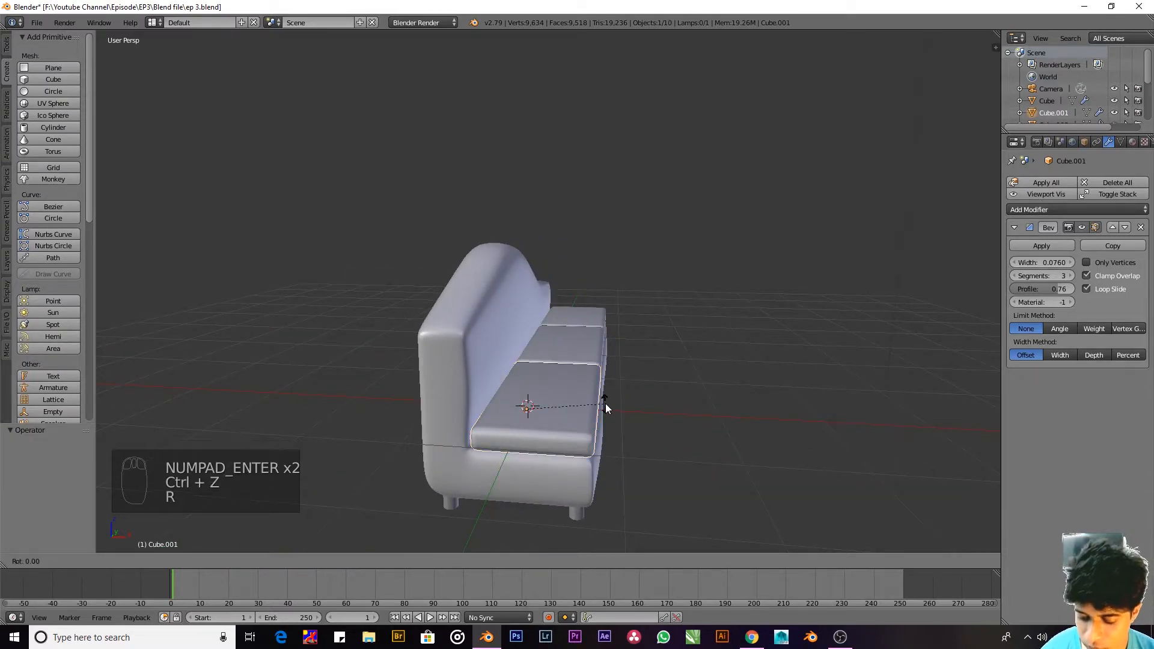
pyautogui.rightClick(604, 402)
pyautogui.press('g')
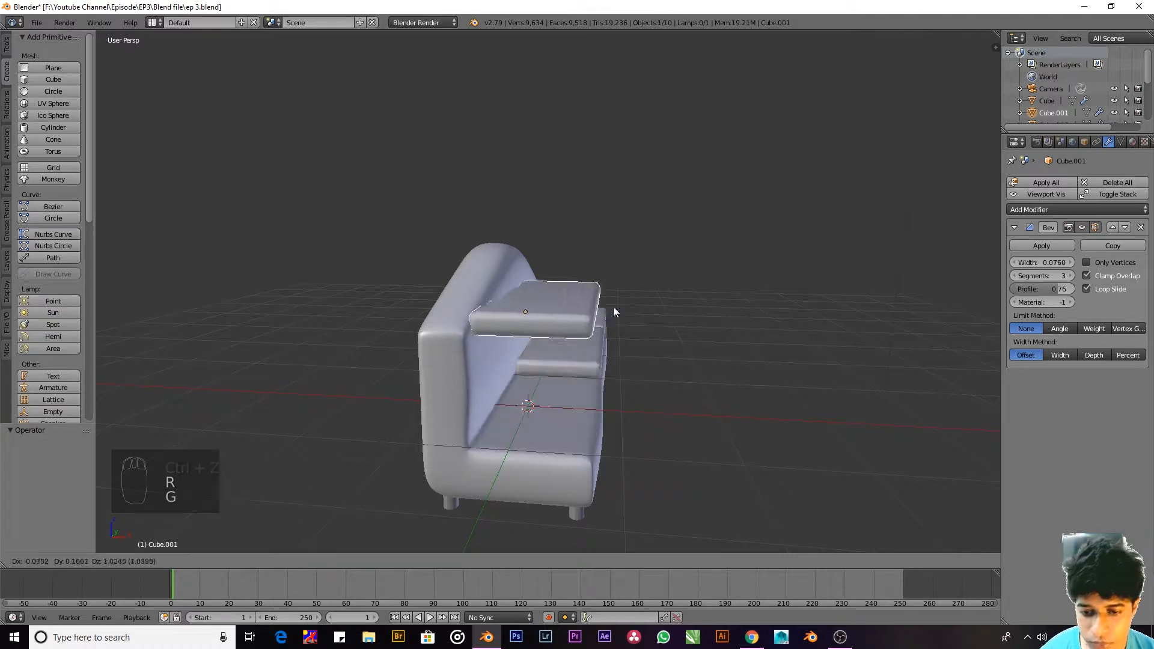
pyautogui.rightClick(586, 405)
# Step: Try duplicating the end seat cushion and rotating the copy 90° about the X axis
pyautogui.hotkey('shift', 'd')
pyautogui.write('r')
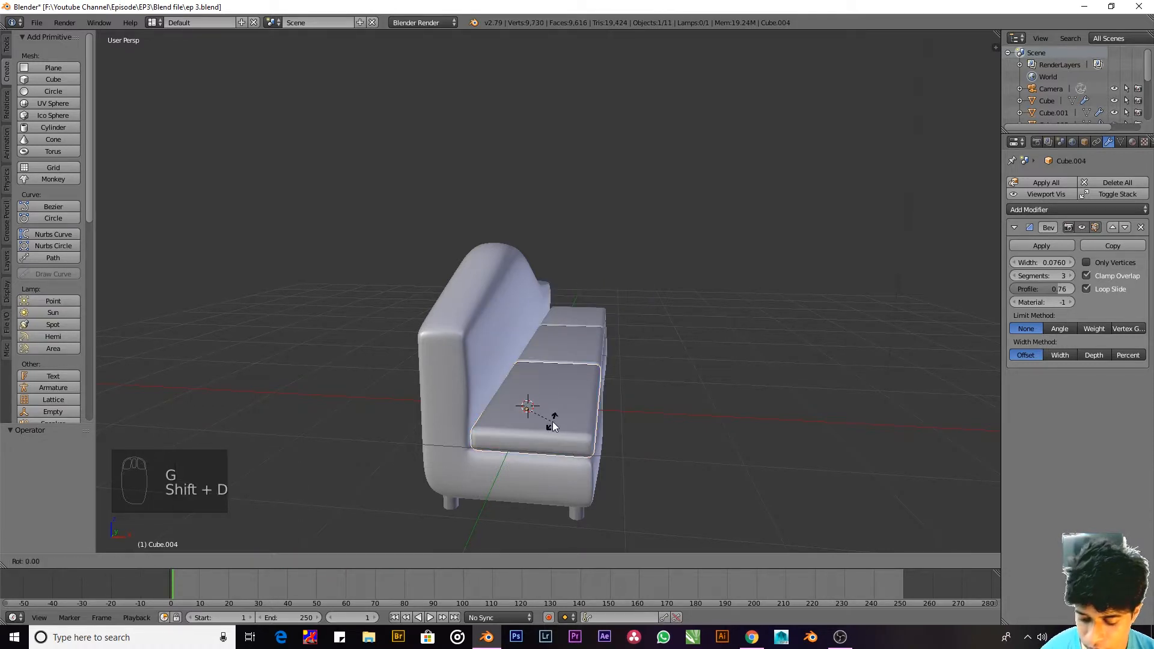
pyautogui.write('x90')
pyautogui.press('KP_Enter')
pyautogui.press('KP_Enter')
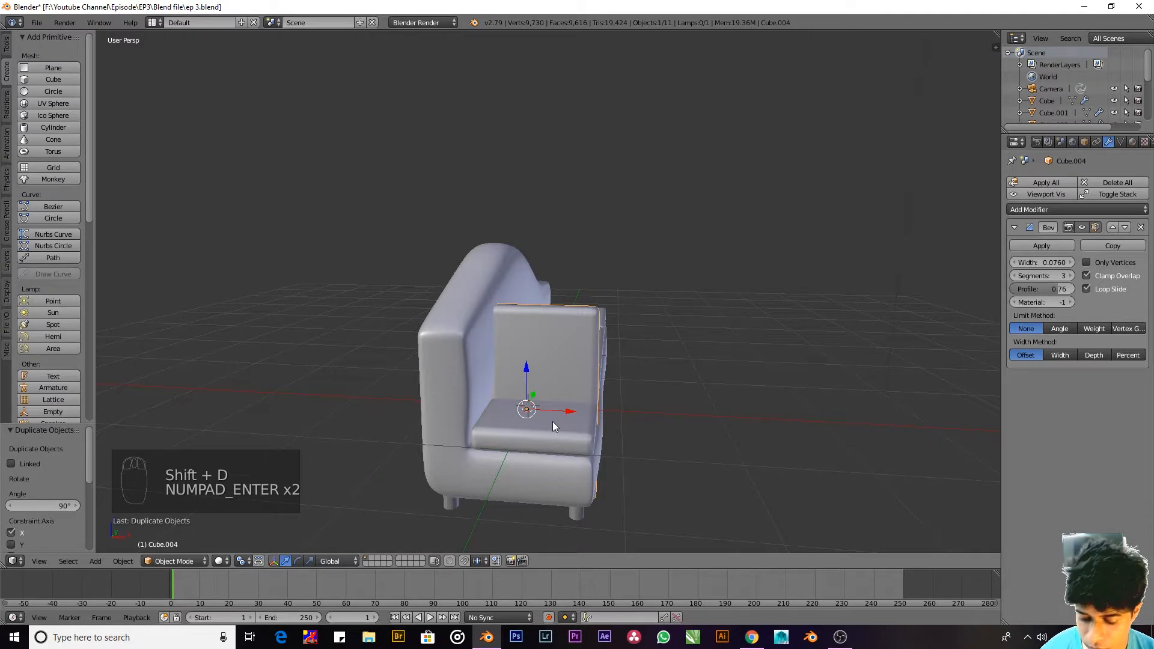
pyautogui.hotkey('ctrl', 'z')
# Step: Try rotating the end seat cushion itself 90° about the Y axis
pyautogui.write('ry90')
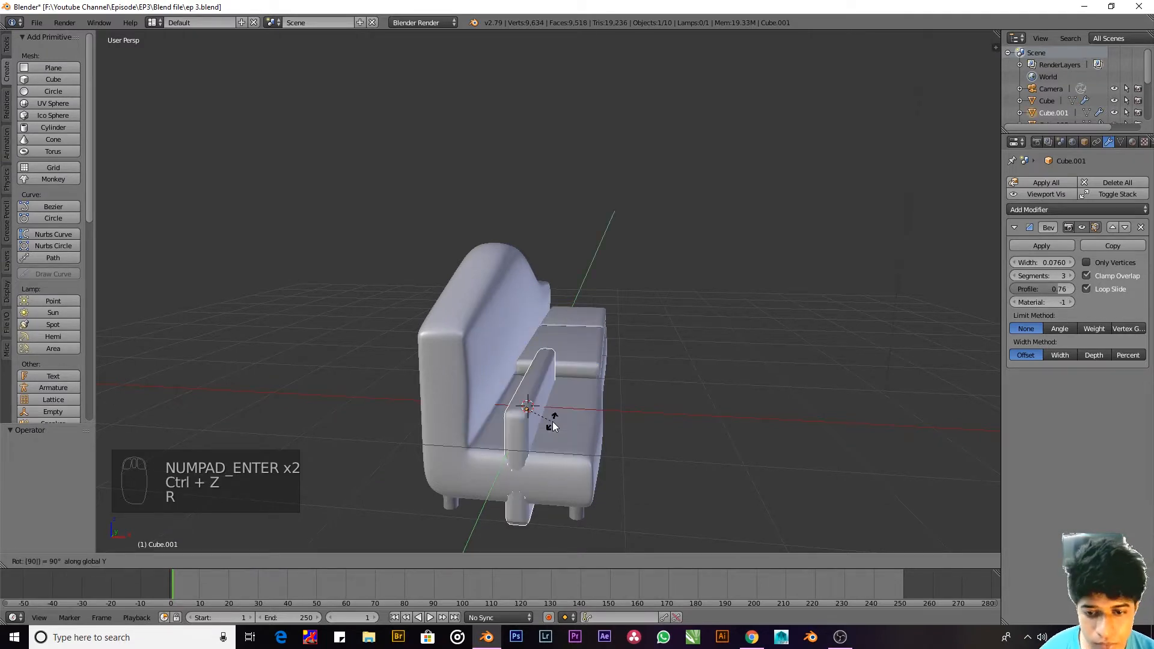
pyautogui.press('KP_Enter')
pyautogui.press('KP_Enter')
pyautogui.press('KP_Enter')
pyautogui.press('KP_Enter')
pyautogui.hotkey('ctrl', 'z')
# Step: Duplicate the end seat cushion, rotate the copy 90° about Y and stand it above the seat in front orthographic view
pyautogui.hotkey('shift', 'd')
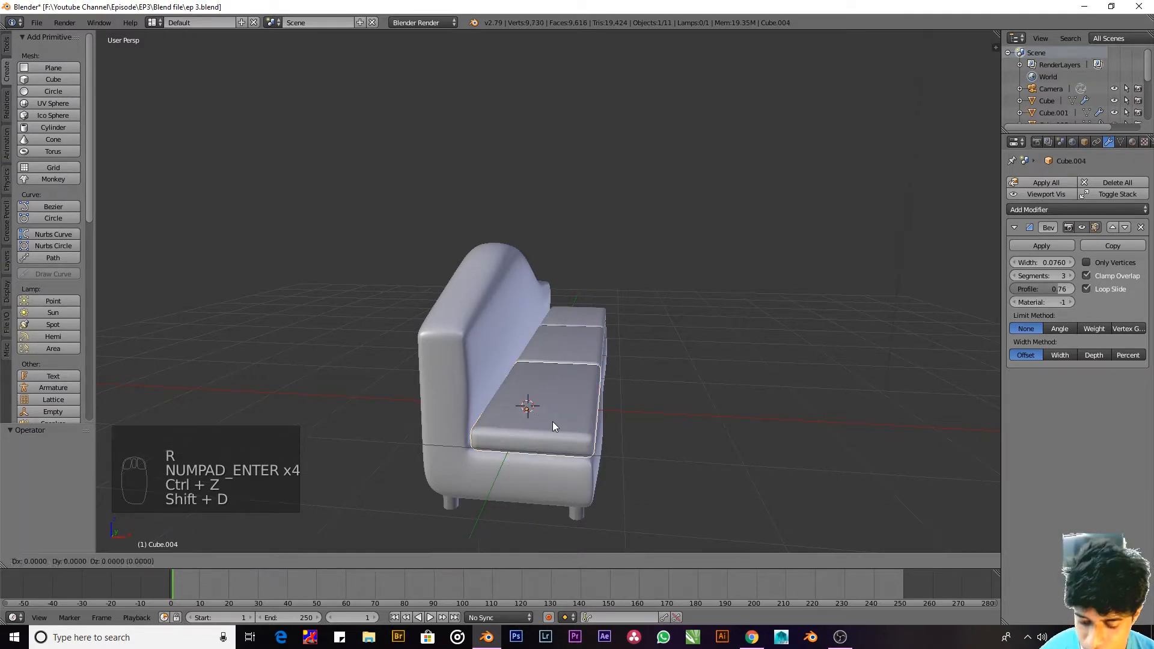
pyautogui.write('ry90')
pyautogui.press('KP_Enter')
pyautogui.press('KP_Enter')
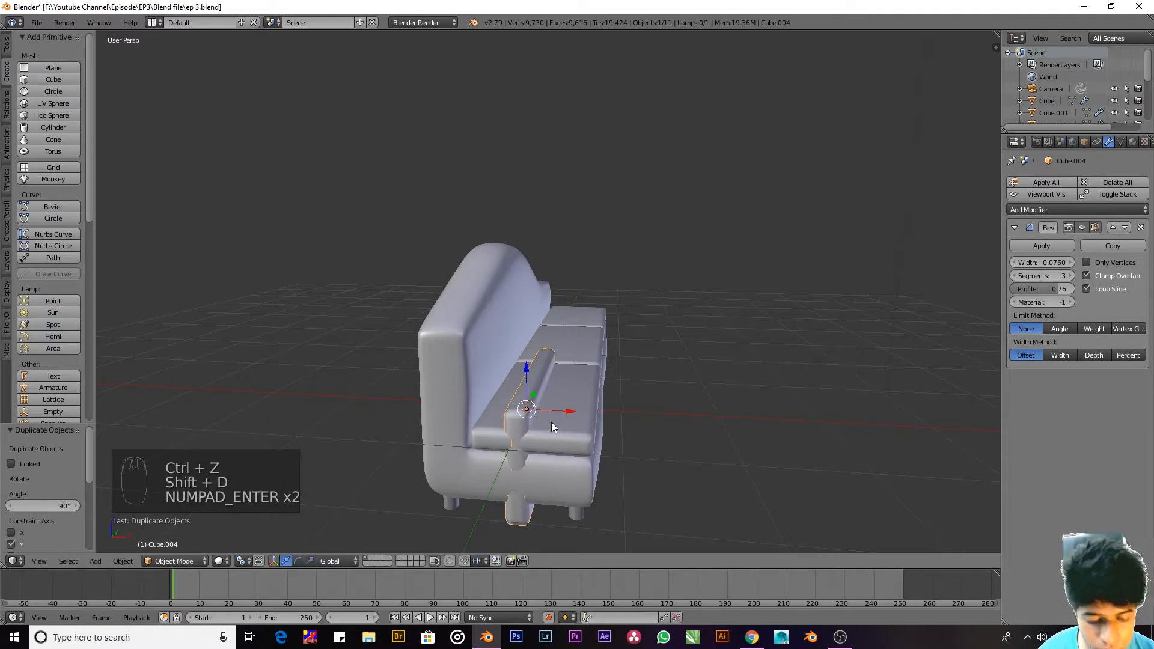
pyautogui.press('KP_5')
pyautogui.press('KP_1')
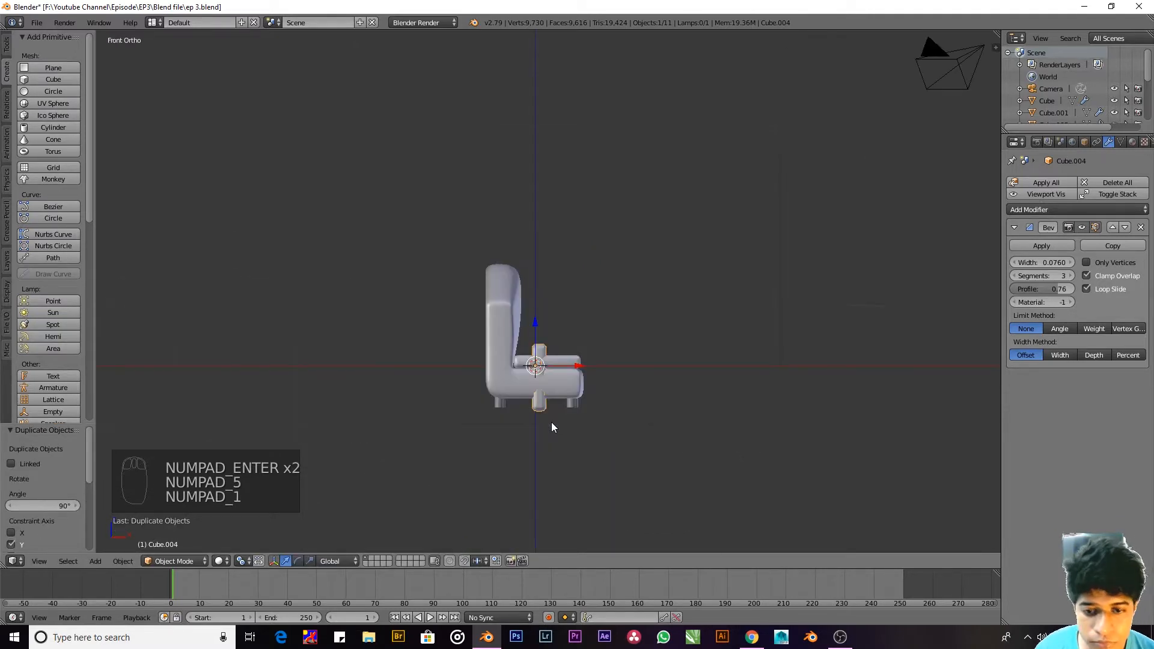
pyautogui.scroll(4, 597, 336)
pyautogui.press('g')
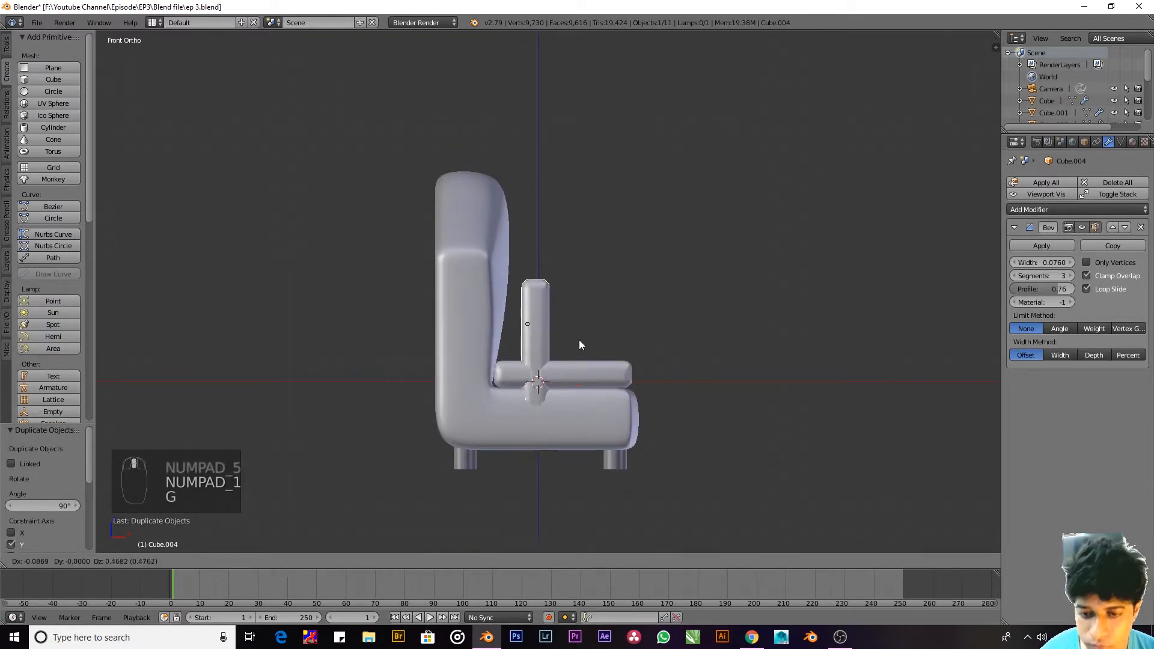
pyautogui.click(598, 307)
# Step: Delete the upright cushion copy in front of the backrest
pyautogui.moveTo(606, 314); pyautogui.dragTo(487, 341, button='middle')
pyautogui.press('x')
pyautogui.click(555, 333)
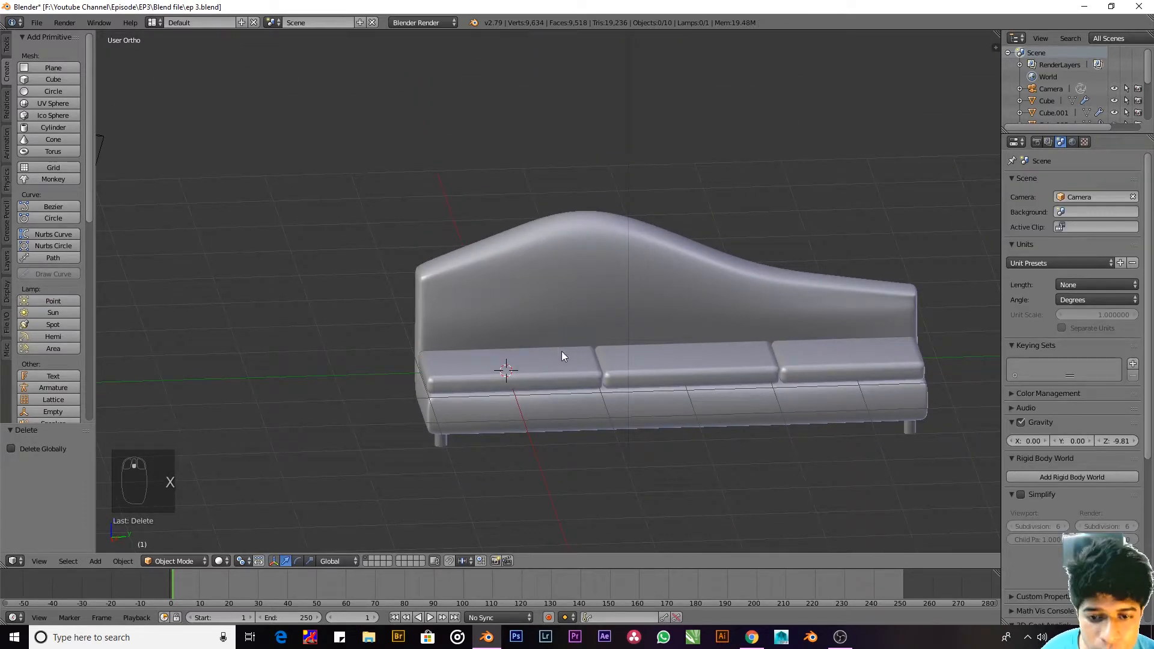
# Step: Examine the whole sofa in perspective view from several angles, including the cushions and the curved backrest
pyautogui.scroll(1, 562, 351)
pyautogui.press('KP_5')
pyautogui.scroll(-2, 644, 337)
pyautogui.moveTo(645, 337); pyautogui.dragTo(388, 331, button='middle')
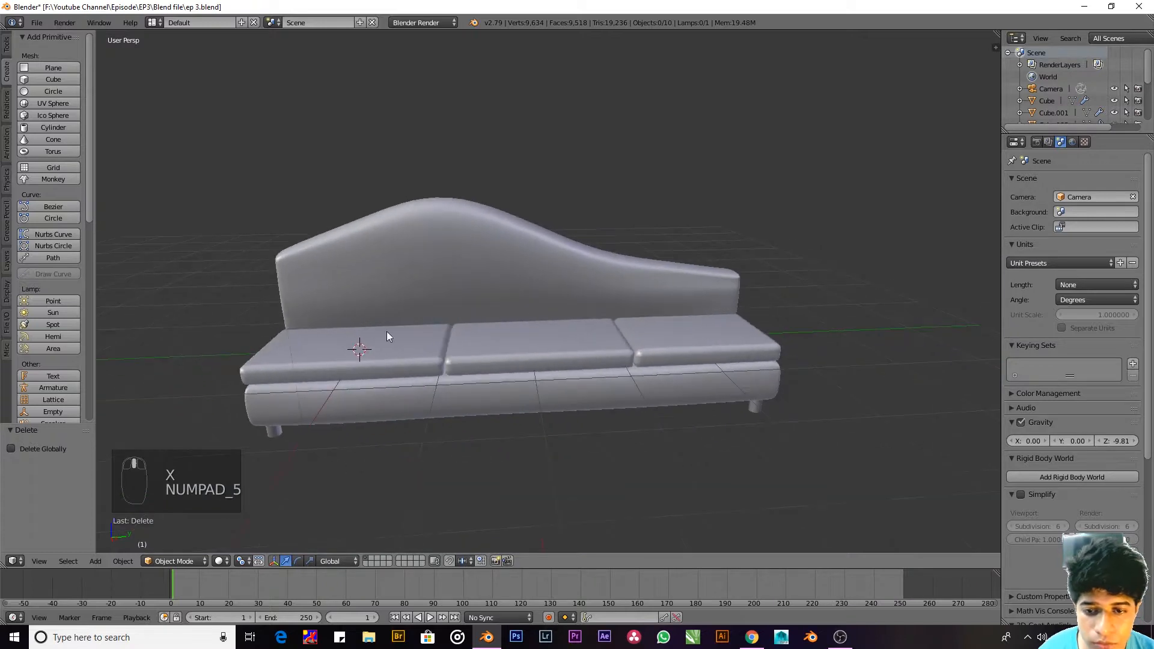
pyautogui.scroll(3, 367, 301)
pyautogui.scroll(-3, 362, 291)
pyautogui.moveTo(524, 320); pyautogui.dragTo(410, 363, button='middle')
pyautogui.moveTo(361, 330); pyautogui.dragTo(489, 367, button='middle')
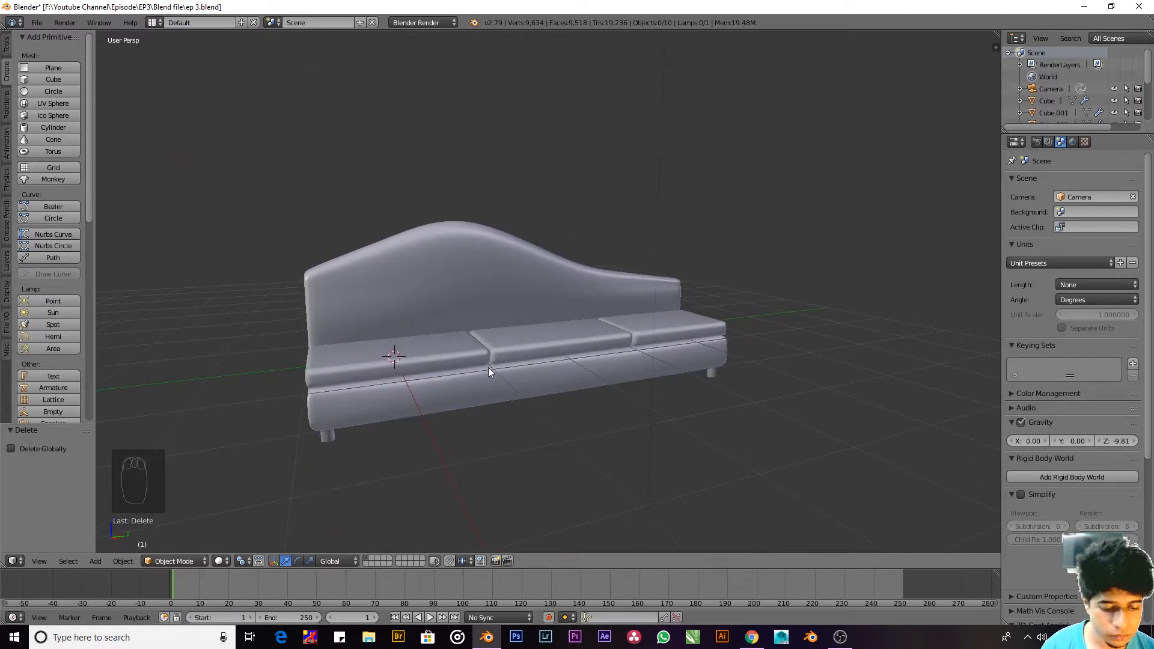
pyautogui.press('KP_5')
pyautogui.press('KP_1')
pyautogui.press('z')
pyautogui.moveTo(625, 270); pyautogui.dragTo(601, 356, button='middle')
pyautogui.press('KP_5')
pyautogui.press('KP_Decimal')
pyautogui.press('z')
# Step: Add one lengthwise loop cut and two crosswise loop cuts to the seat cushion at the sofa's taller end in Edit Mode
pyautogui.press('Tab')
pyautogui.scroll(3, 548, 364)
pyautogui.click(551, 362)
pyautogui.press('Tab')
pyautogui.scroll(2, 572, 359)
pyautogui.scroll(-6, 573, 359)
pyautogui.hotkey('ctrl', 'r')
pyautogui.click(521, 383)
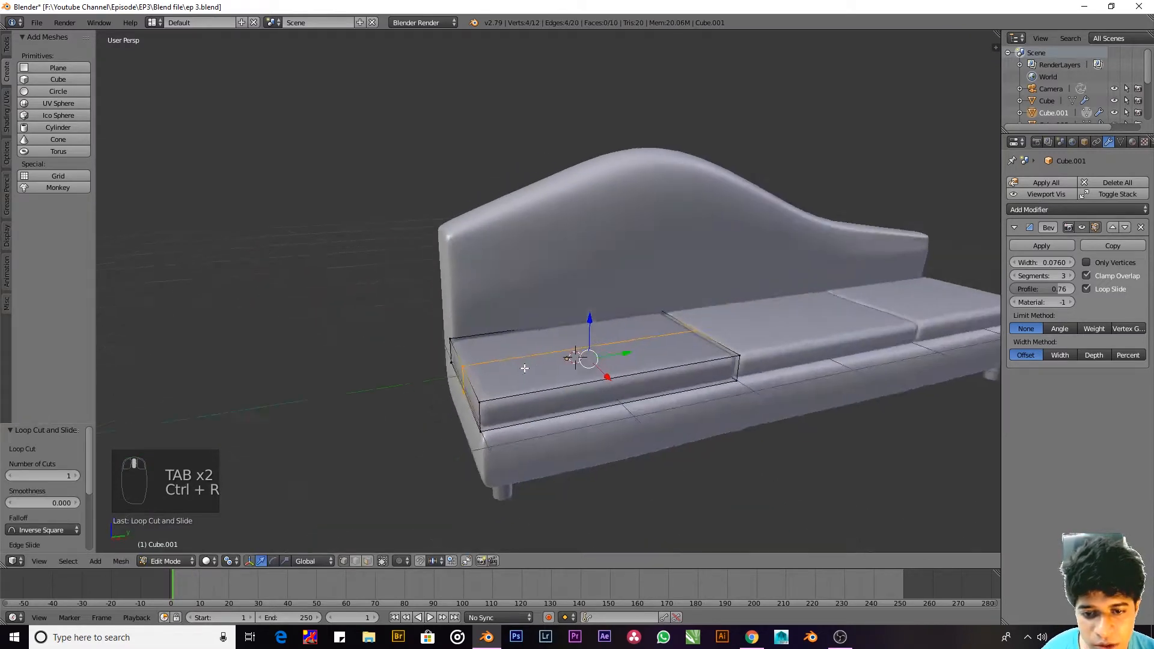
pyautogui.scroll(4, 607, 354)
pyautogui.hotkey('ctrl', 'r')
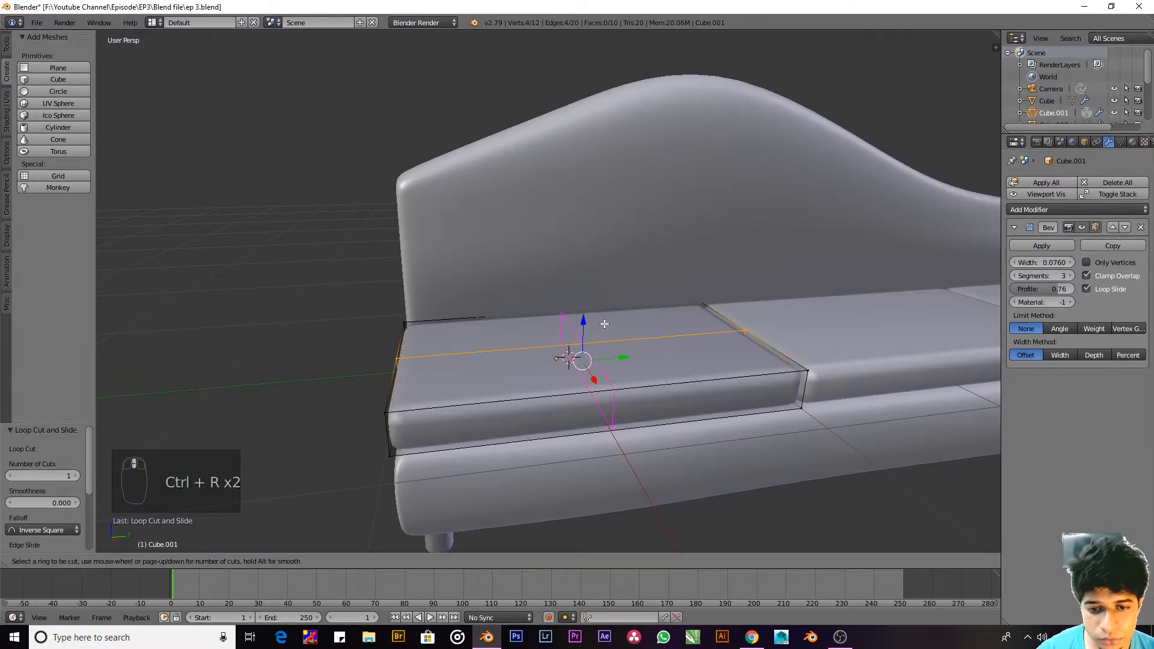
pyautogui.click(606, 322)
# Step: Raise the two centre-line vertices where the cushion's cuts cross along Z in vertex selection mode
pyautogui.hotkey('ctrl', 'Tab')
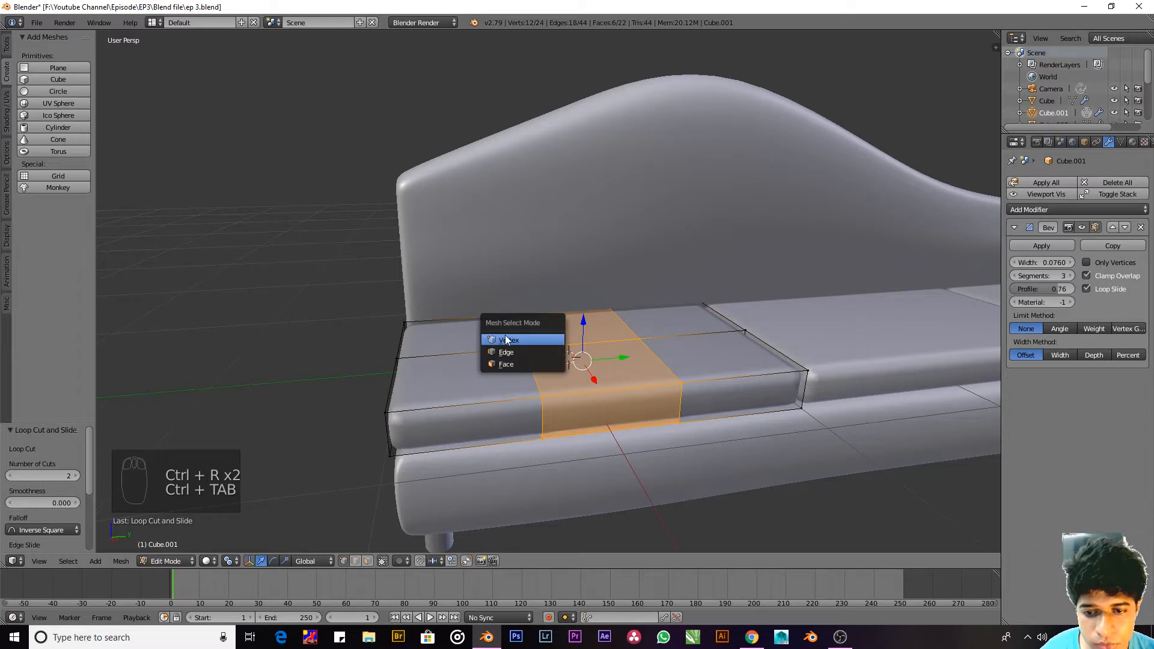
pyautogui.click(507, 338)
pyautogui.click(508, 337)
pyautogui.moveTo(527, 312); pyautogui.dragTo(525, 298)
pyautogui.click(638, 336)
pyautogui.moveTo(642, 303); pyautogui.dragTo(645, 291)
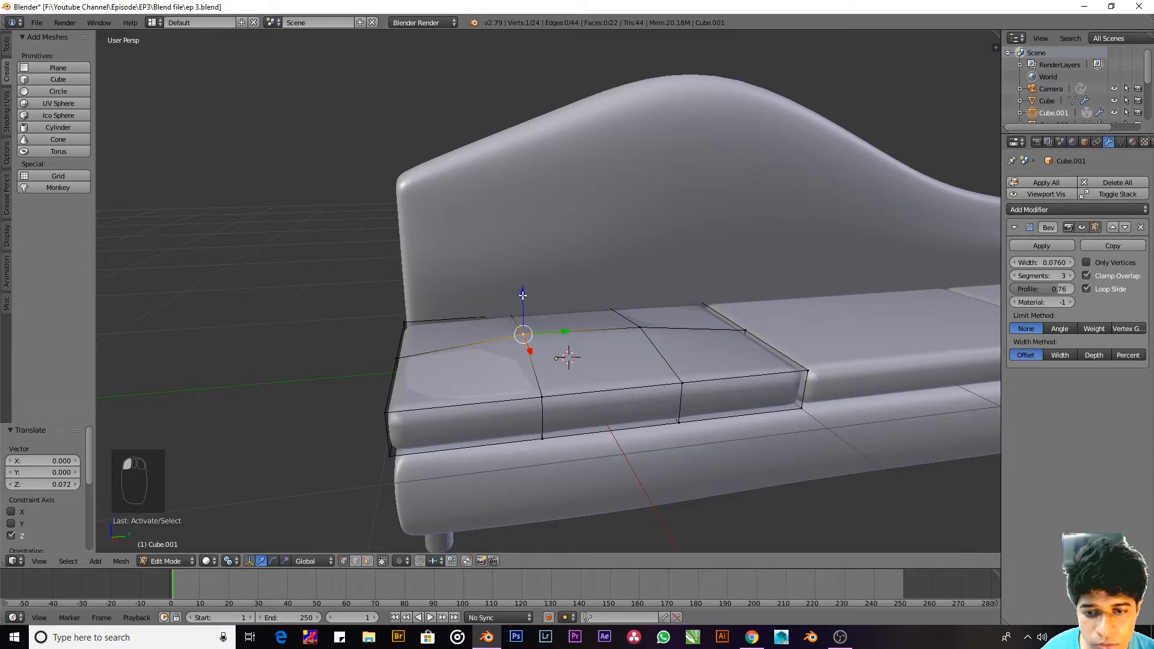
pyautogui.moveTo(523, 295); pyautogui.dragTo(462, 312)
# Step: Add a crosswise loop cut near the cushion's outer end and adjust the heights of the top centre-line vertices along Z
pyautogui.hotkey('ctrl', 'r')
pyautogui.click(475, 355)
pyautogui.click(465, 347)
pyautogui.press('a')
pyautogui.click(462, 348)
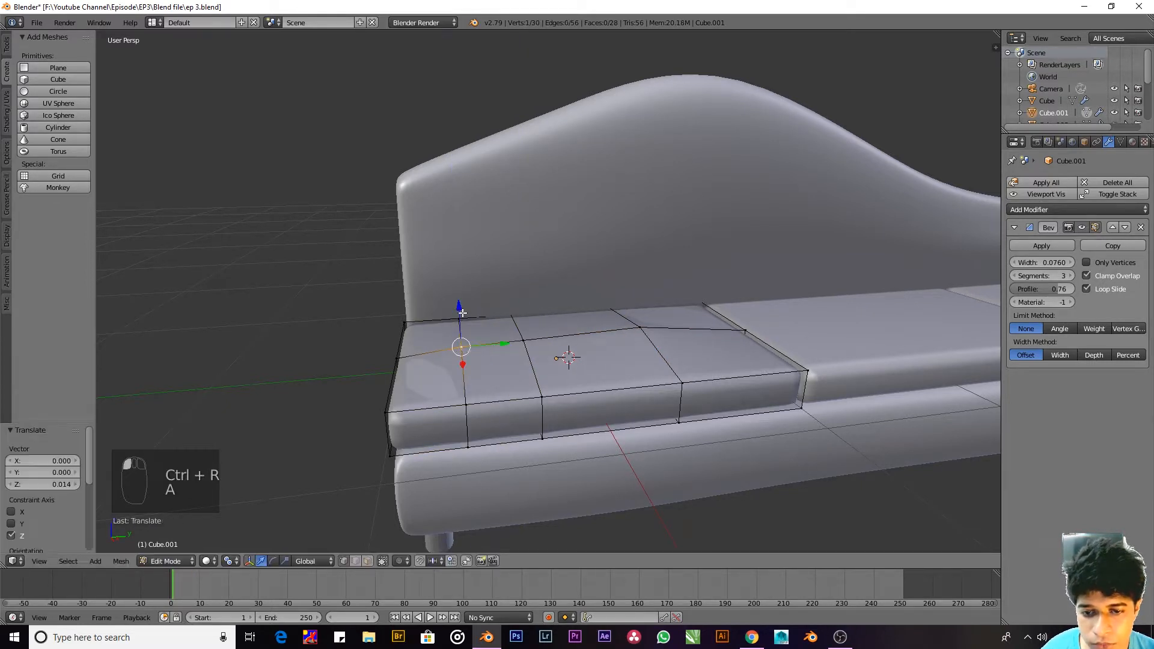
pyautogui.moveTo(642, 289); pyautogui.dragTo(642, 295)
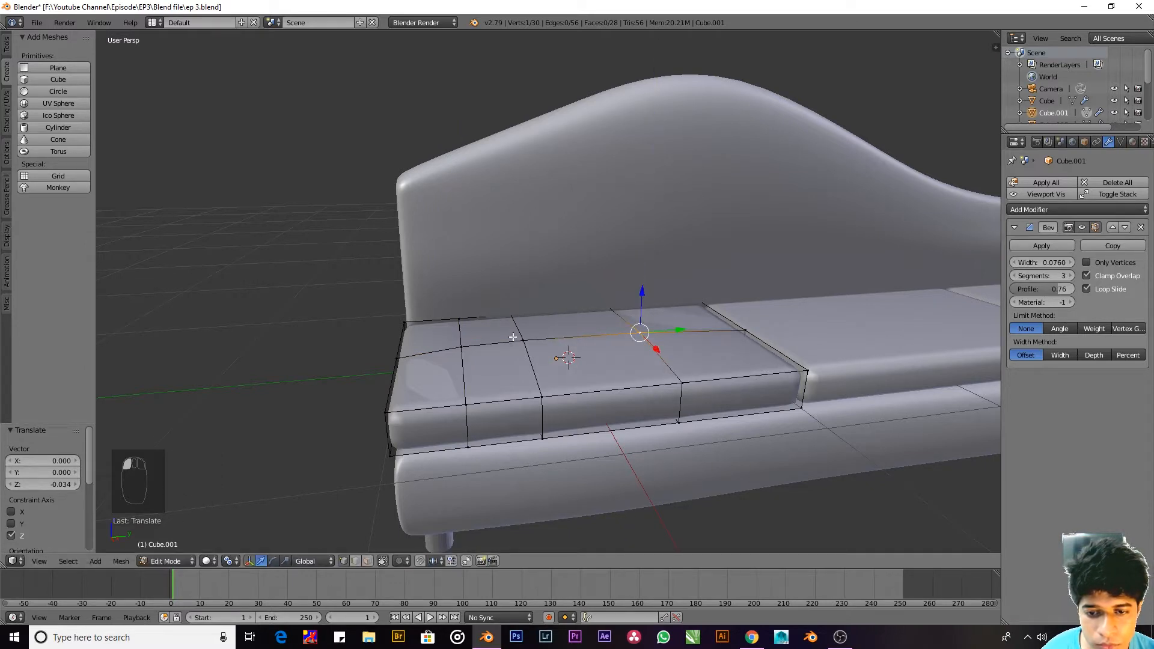
pyautogui.moveTo(523, 317); pyautogui.dragTo(523, 305)
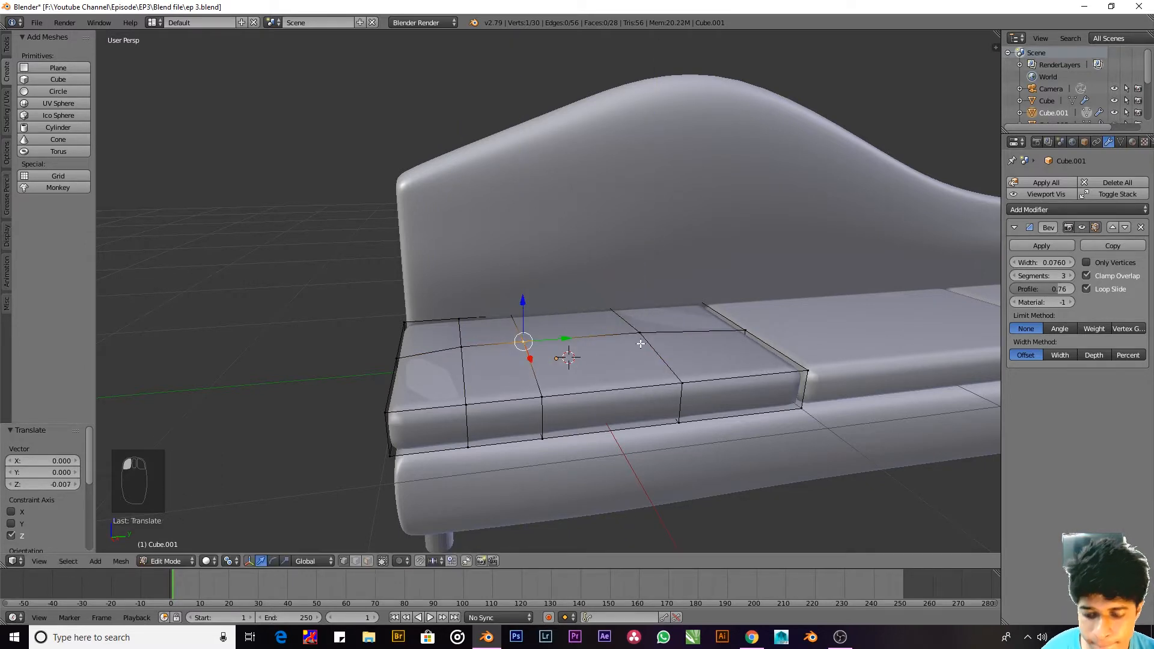
# Step: Add a crosswise loop cut near the cushion's inner end, raise its centre vertex 0.017 along Z and check the shape in Object Mode
pyautogui.press('a')
pyautogui.hotkey('ctrl', 'r')
pyautogui.click(712, 330)
pyautogui.press('a')
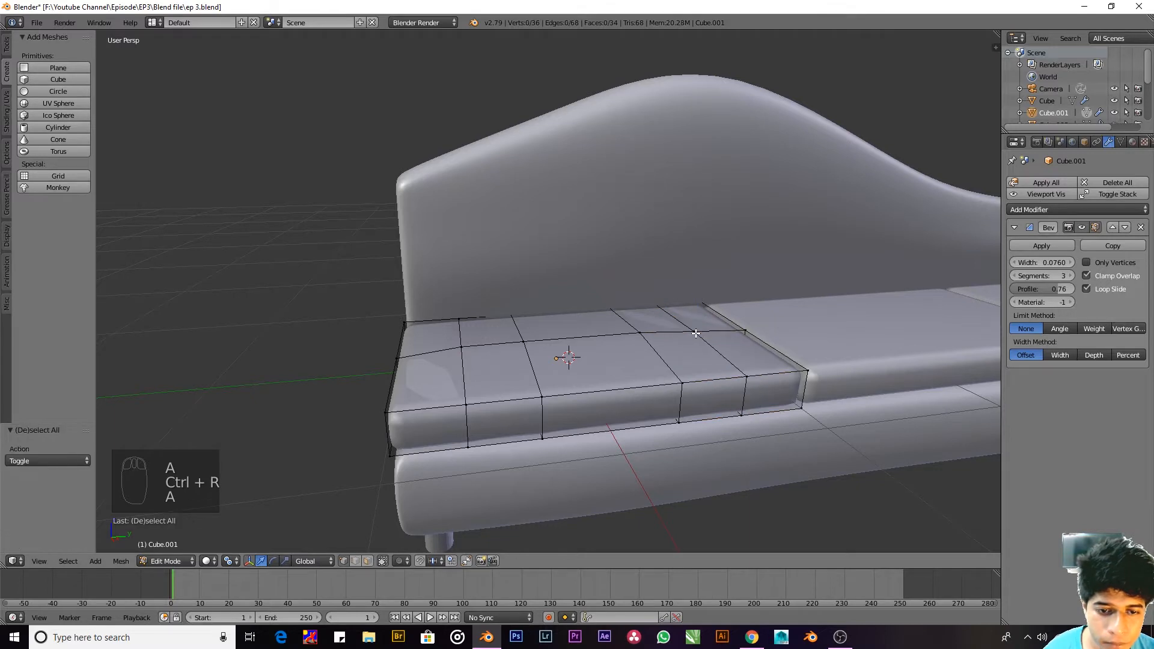
pyautogui.moveTo(700, 302); pyautogui.dragTo(702, 295)
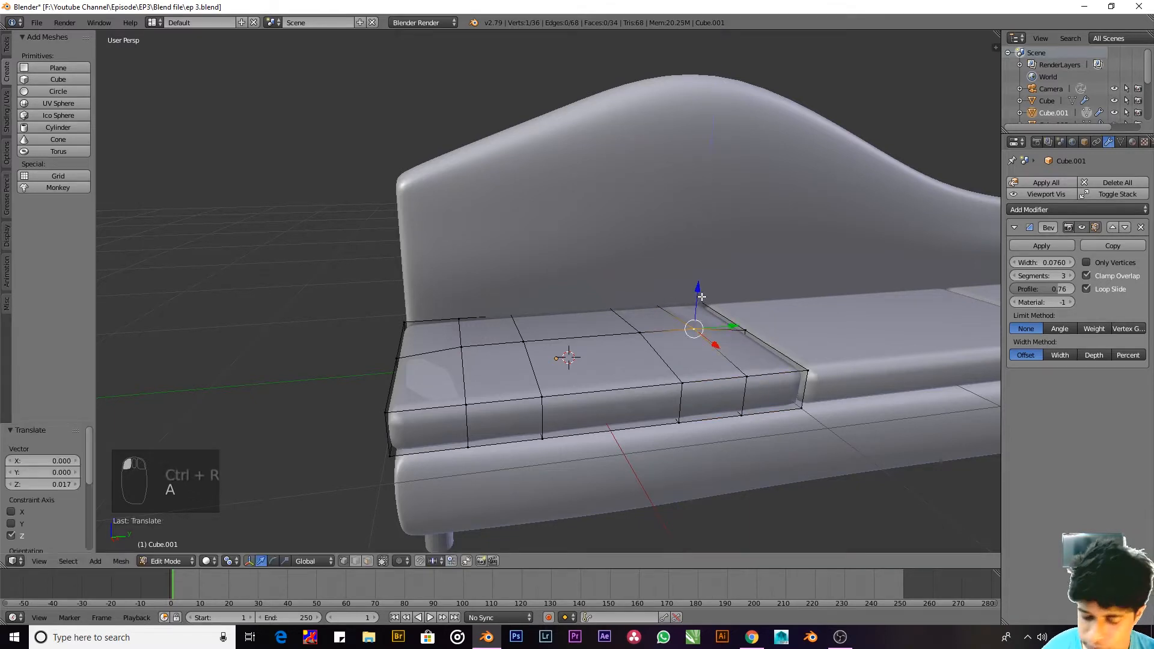
pyautogui.press('Tab')
pyautogui.scroll(-2, 611, 357)
pyautogui.moveTo(611, 357); pyautogui.dragTo(572, 357, button='middle')
pyautogui.press('Tab')
pyautogui.scroll(2, 584, 380)
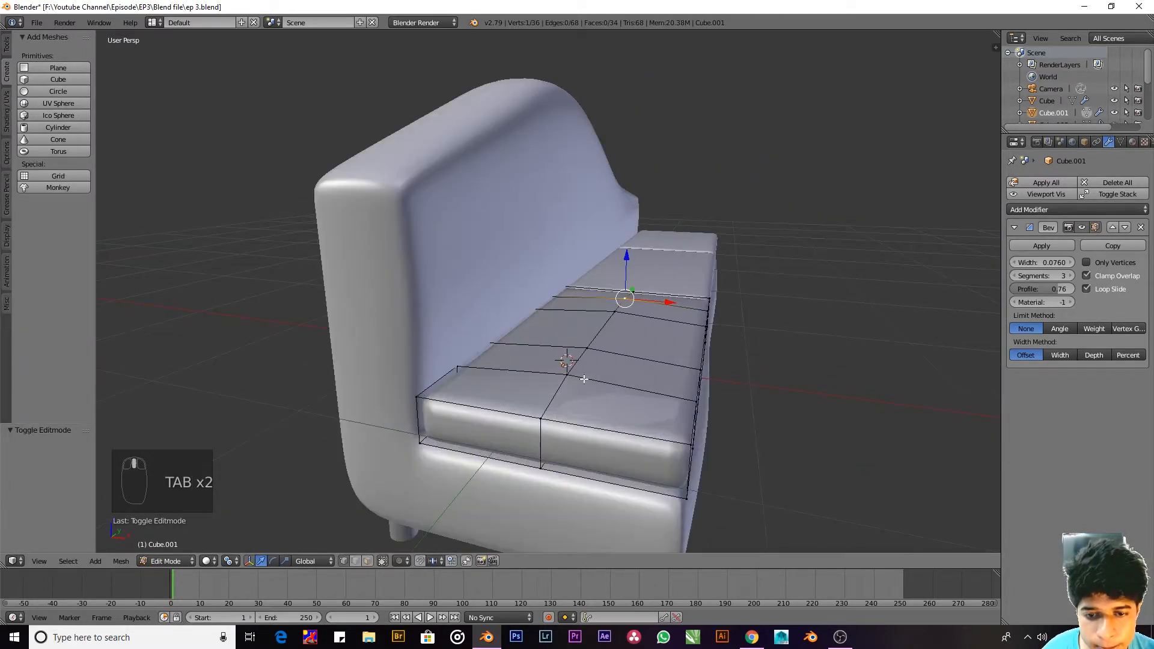
# Step: Add a lengthwise loop cut in the front half of the seat cushion and raise one of its top vertices along Z
pyautogui.hotkey('ctrl', 'r')
pyautogui.click(656, 418)
pyautogui.rightClick(656, 418)
pyautogui.press('a')
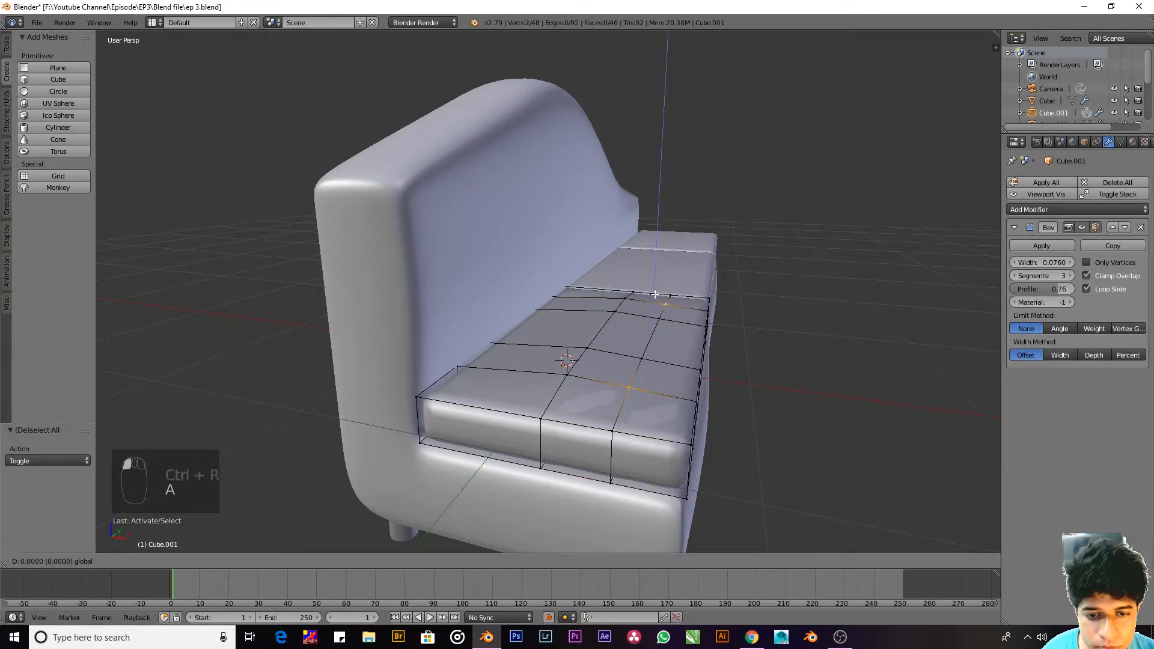
pyautogui.press('a')
pyautogui.rightClick(642, 359)
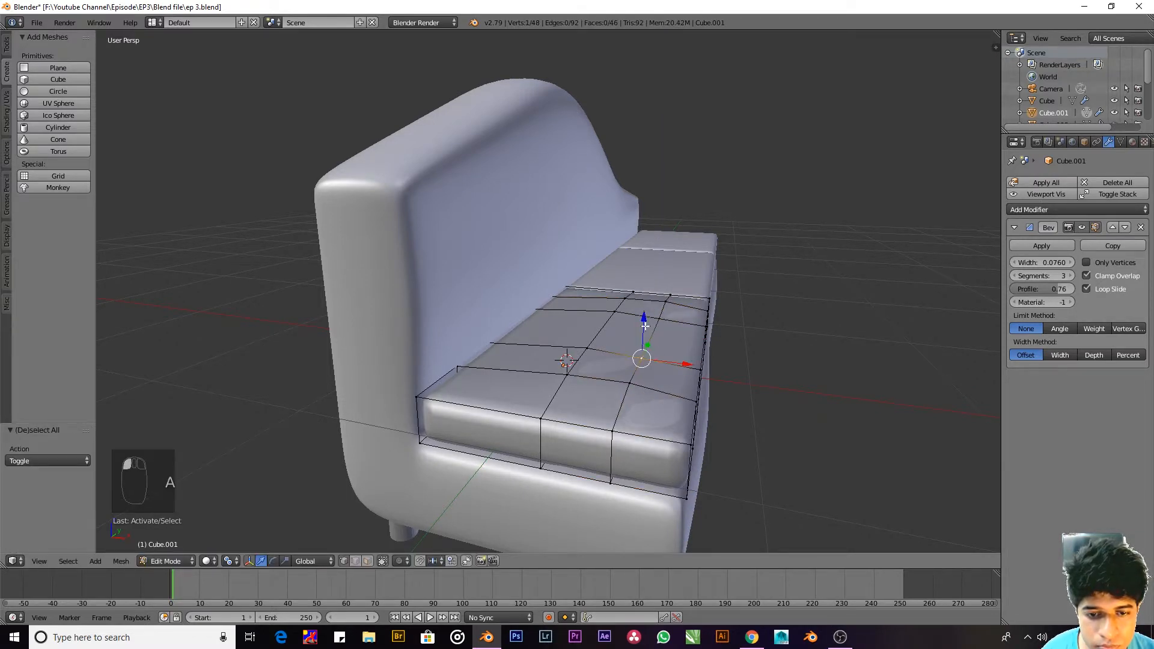
pyautogui.moveTo(644, 326); pyautogui.dragTo(644, 321)
pyautogui.press('a')
# Step: Add a lengthwise loop cut in the cushion's backrest-side half and adjust its top crossing vertices along Z, raising one by 0.020
pyautogui.hotkey('ctrl', 'r')
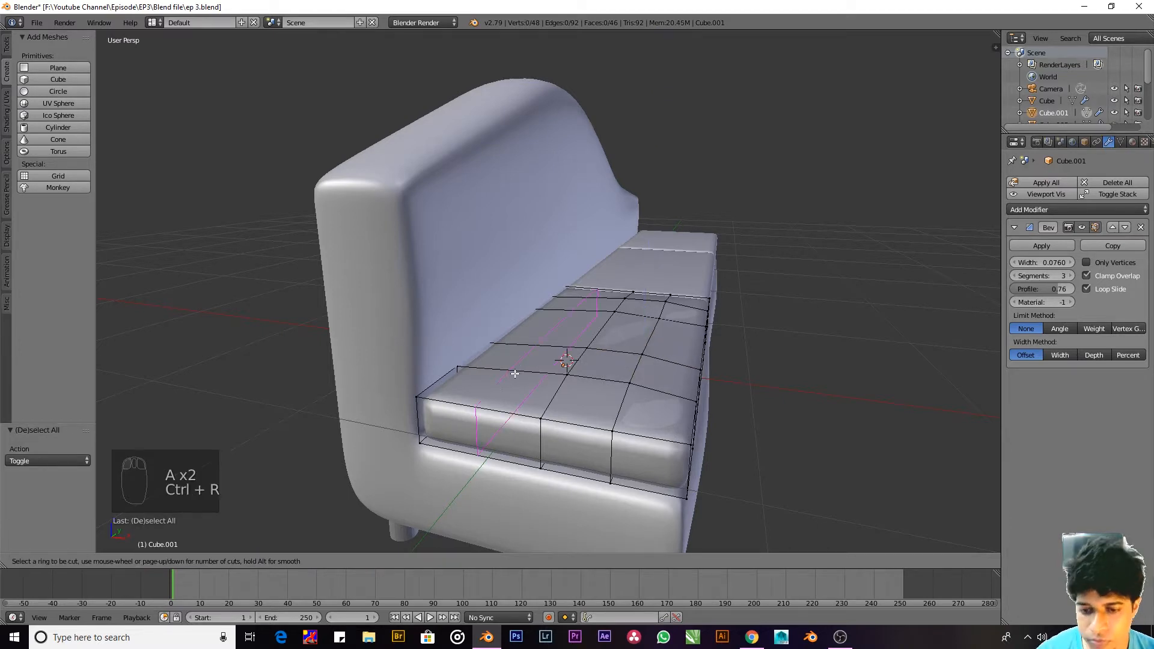
pyautogui.click(477, 388)
pyautogui.click(470, 388)
pyautogui.press('a')
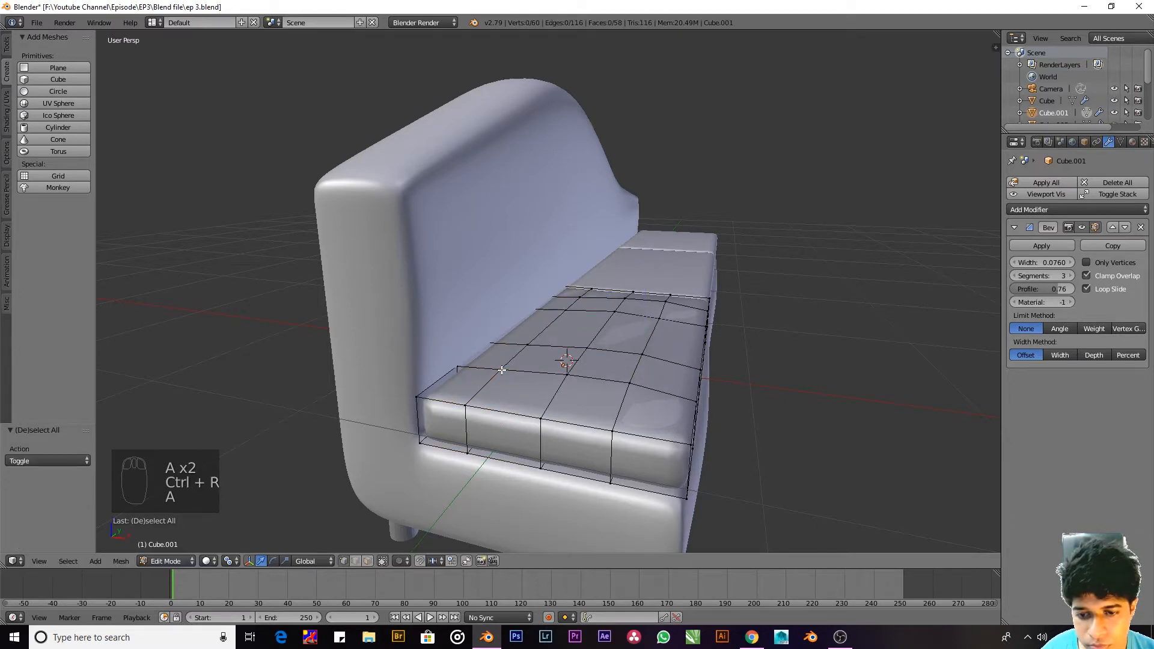
pyautogui.moveTo(501, 340); pyautogui.dragTo(533, 311)
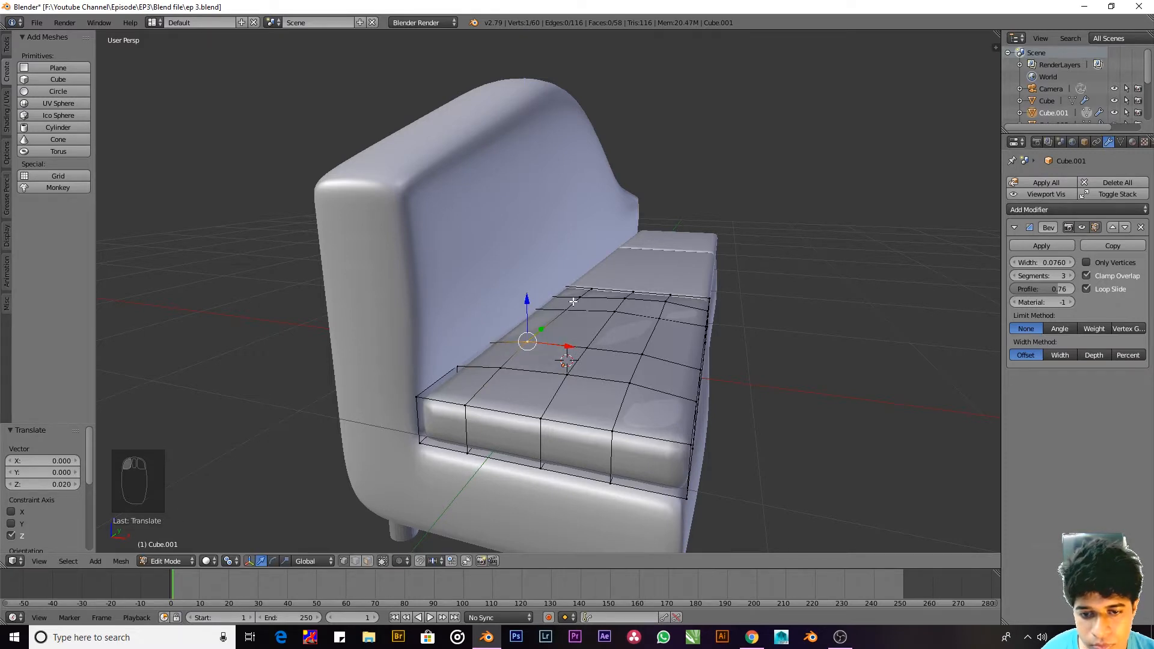
pyautogui.moveTo(582, 263); pyautogui.dragTo(568, 280)
pyautogui.press('a')
pyautogui.press('Tab')
# Step: Delete the two unedited seat cushions at the middle and lower end of the sofa
pyautogui.moveTo(538, 394)
pyautogui.mouseDown(button='middle')
pyautogui.moveTo(579, 330)
pyautogui.moveTo(586, 346)
pyautogui.moveTo(550, 376)
pyautogui.moveTo(528, 375)
pyautogui.mouseUp(button='middle')
pyautogui.scroll(-5, 528, 376)
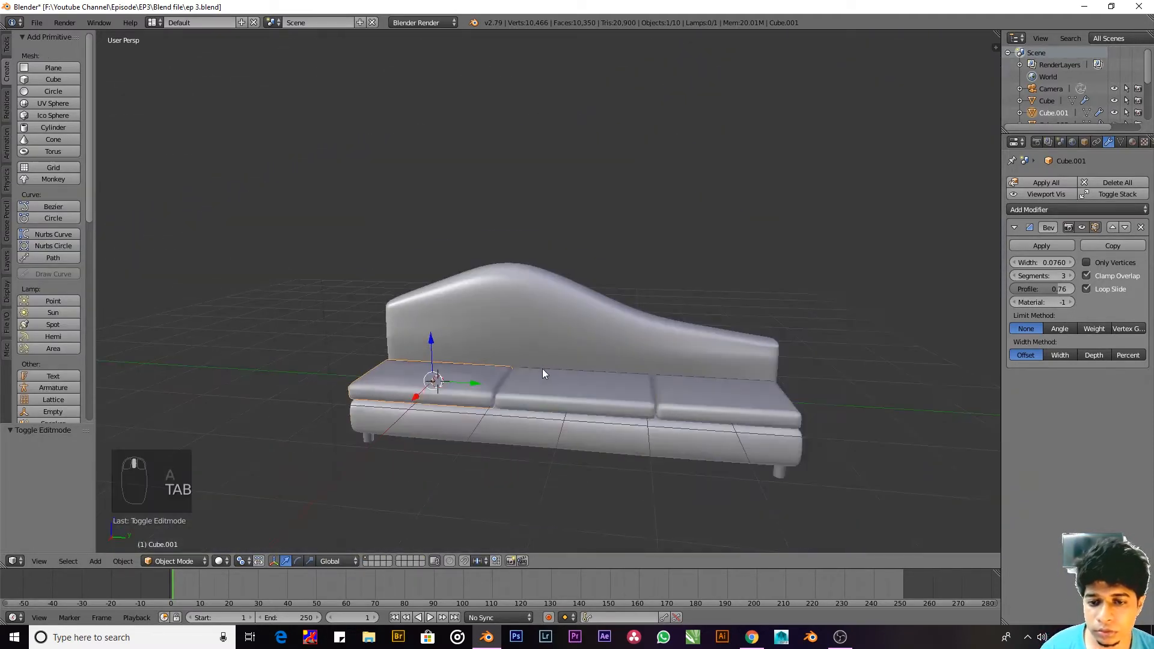
pyautogui.click(662, 391)
pyautogui.rightClick(684, 392)
pyautogui.press('x')
pyautogui.click(684, 392)
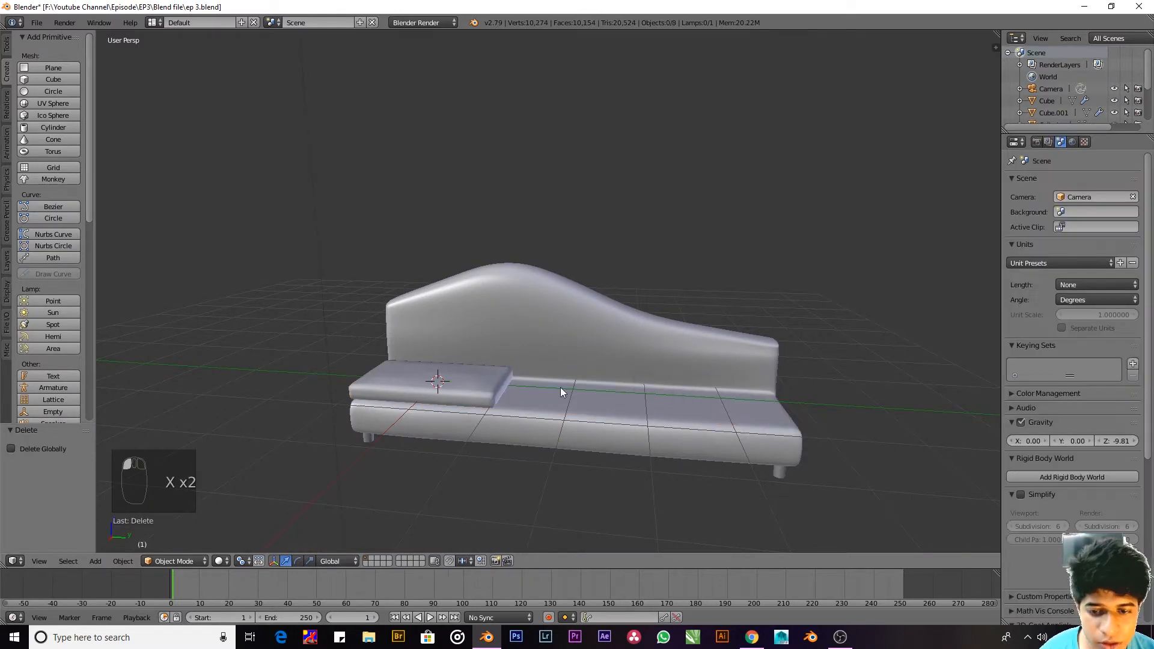
# Step: Duplicate the padded seat cushion and place the copy beside it, 2.056 along Y
pyautogui.rightClick(488, 387)
pyautogui.scroll(2, 517, 367)
pyautogui.moveTo(517, 371); pyautogui.dragTo(532, 364, button='middle')
pyautogui.hotkey('shift', 'd')
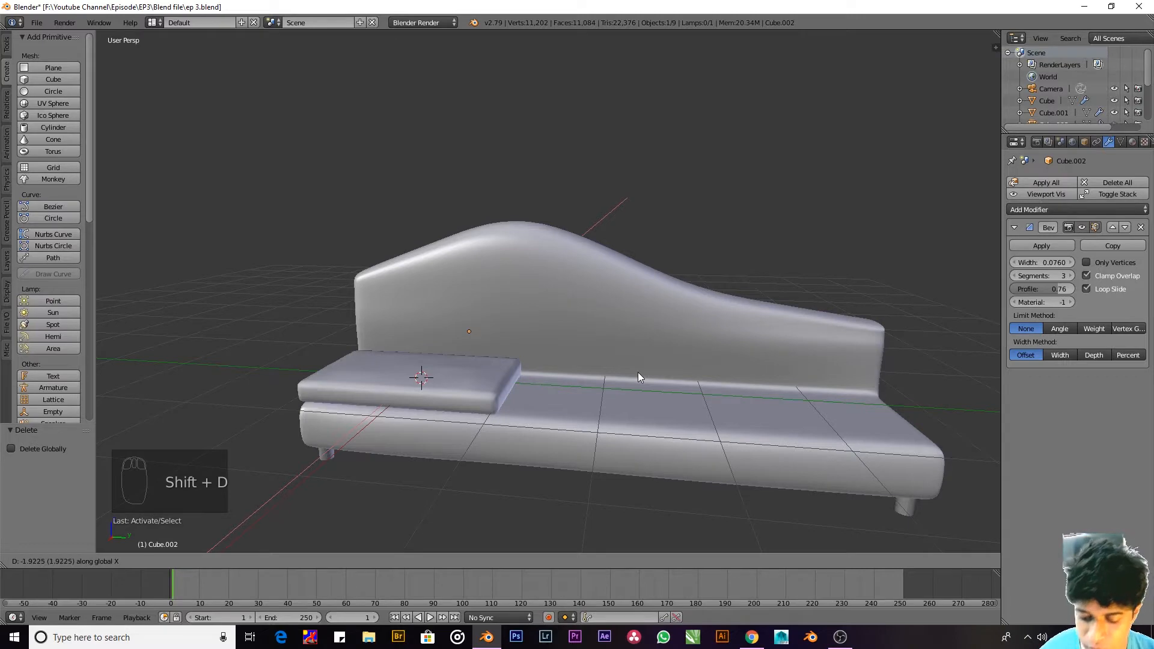
pyautogui.press('y')
pyautogui.click(719, 401)
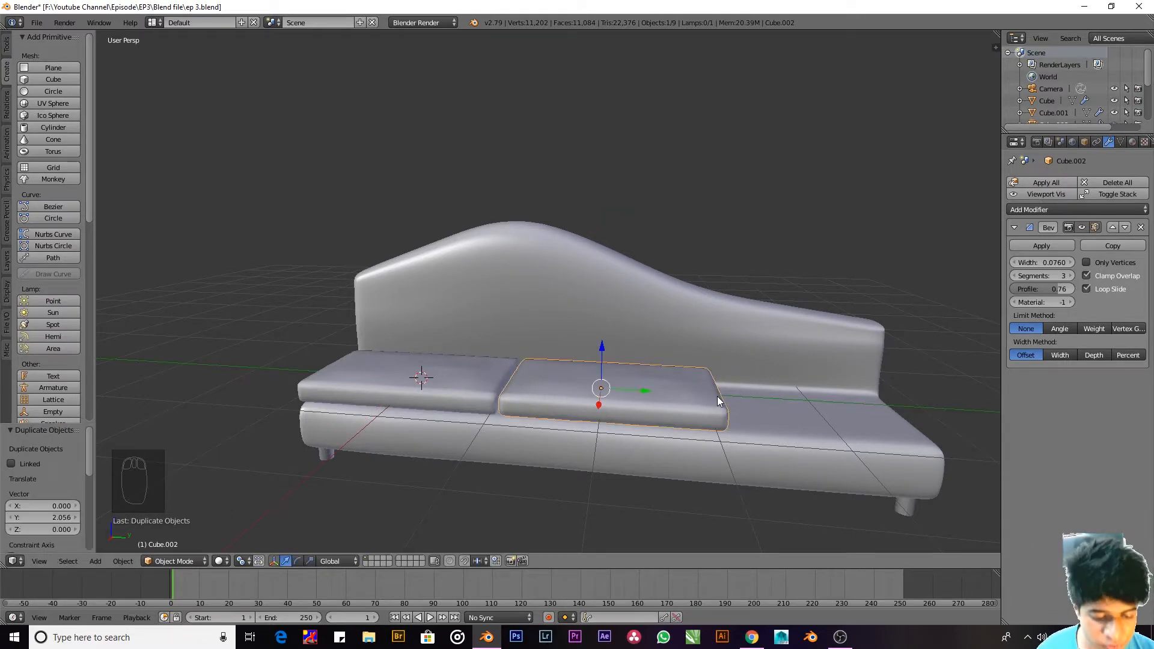
# Step: Examine the spacing between the first two cushions in right orthographic wireframe view
pyautogui.press('KP_5')
pyautogui.press('KP_1')
pyautogui.press('KP_3')
pyautogui.press('KP_Decimal')
pyautogui.press('z')
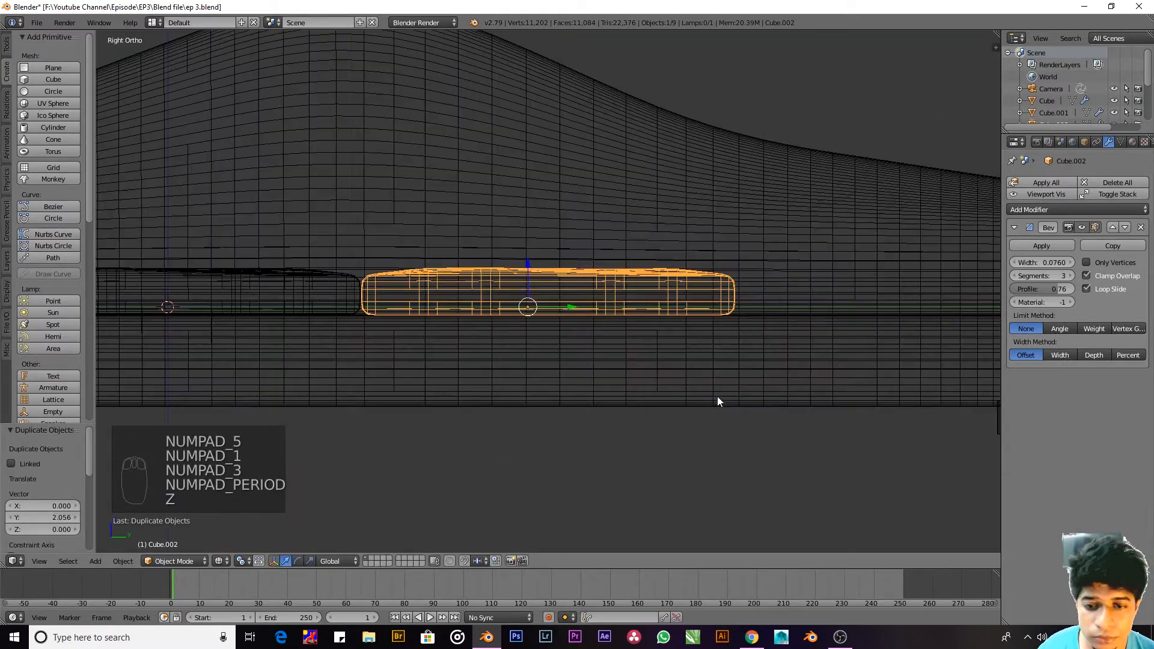
pyautogui.scroll(2, 605, 299)
pyautogui.scroll(1, 265, 302)
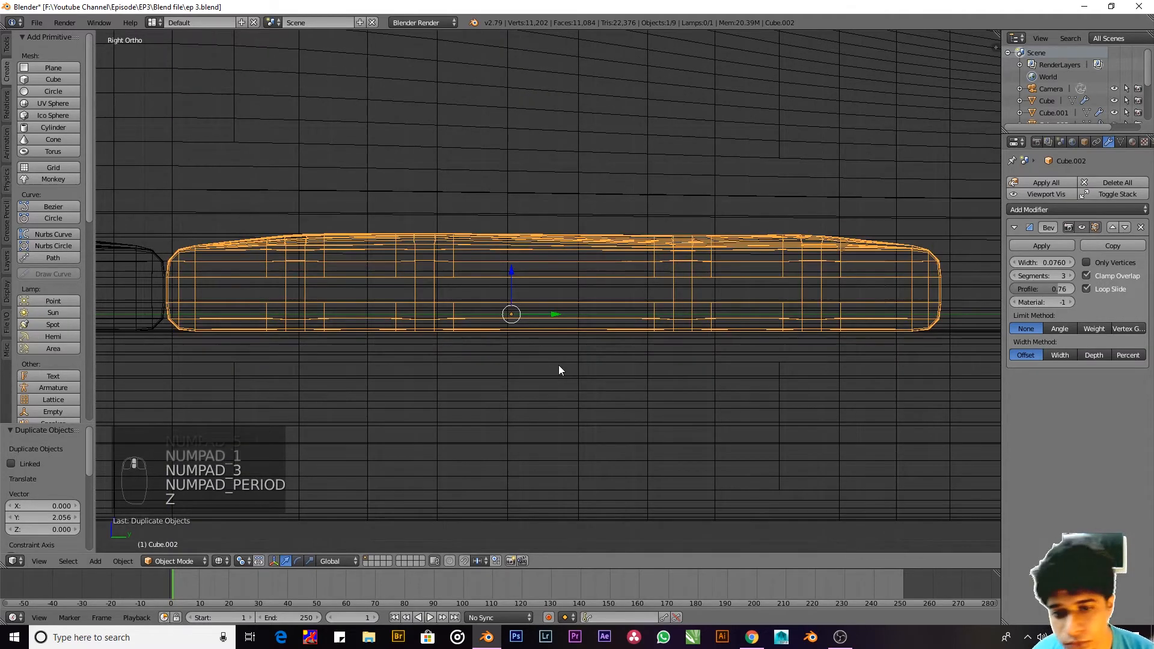
pyautogui.press('z')
# Step: Duplicate the middle cushion and place the copy 2.053 along Y as the third seat cushion
pyautogui.scroll(-1, 649, 367)
pyautogui.scroll(-8, 578, 355)
pyautogui.keyDown('shift'); pyautogui.moveTo(644, 353); pyautogui.dragTo(525, 367, button='middle'); pyautogui.keyUp('shift')
pyautogui.hotkey('shift', 'd')
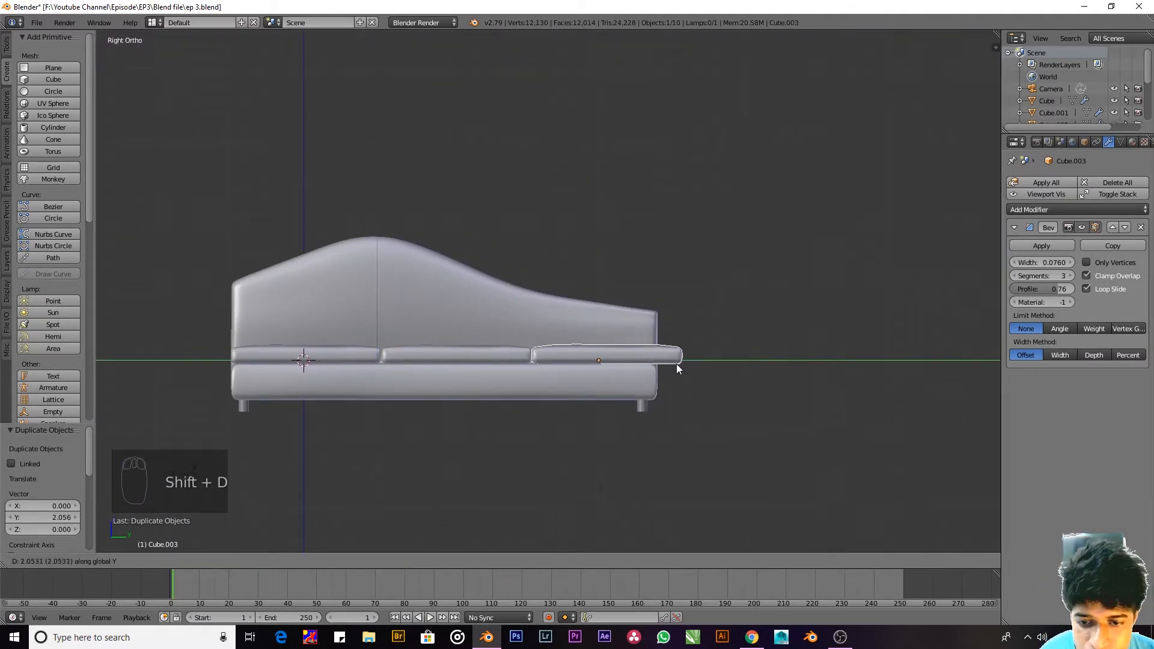
pyautogui.click(677, 369)
pyautogui.press('KP_Decimal')
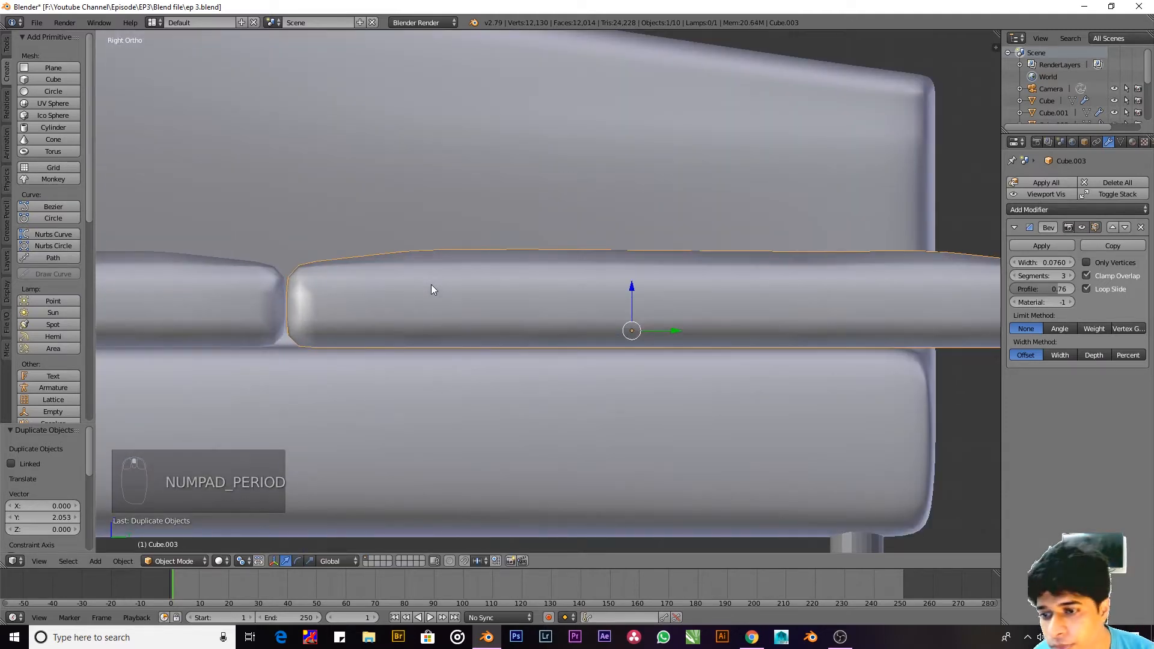
# Step: Open the third cushion in Edit Mode with face selection active
pyautogui.scroll(-6, 747, 325)
pyautogui.press('Tab')
pyautogui.press('z')
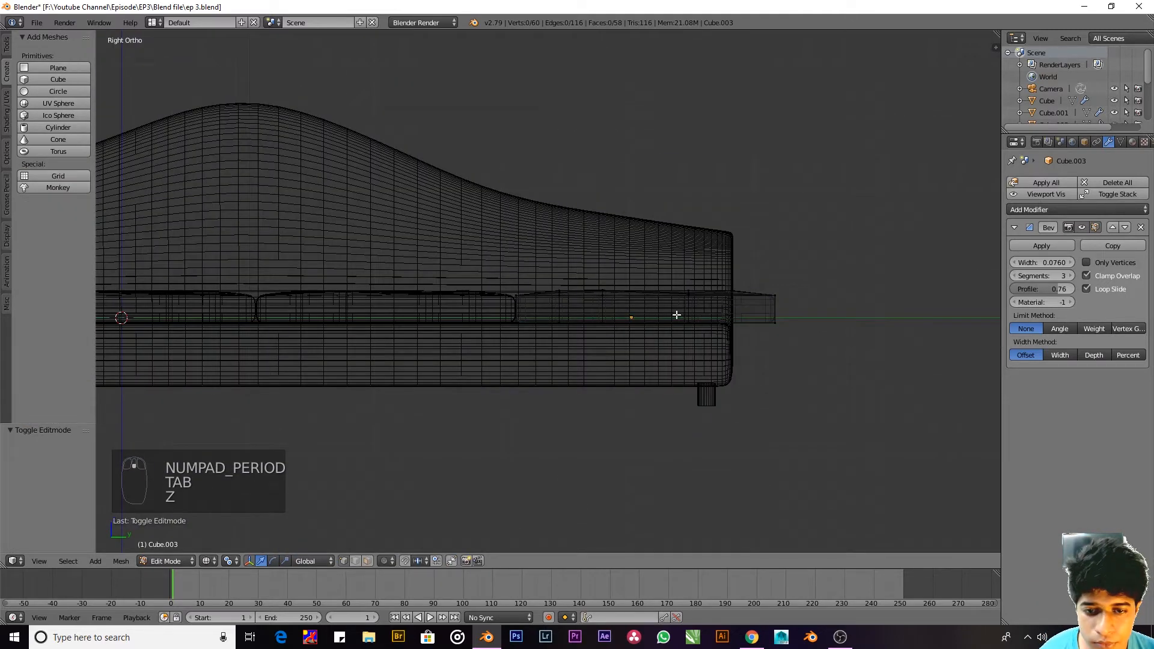
pyautogui.press('z')
pyautogui.scroll(4, 778, 309)
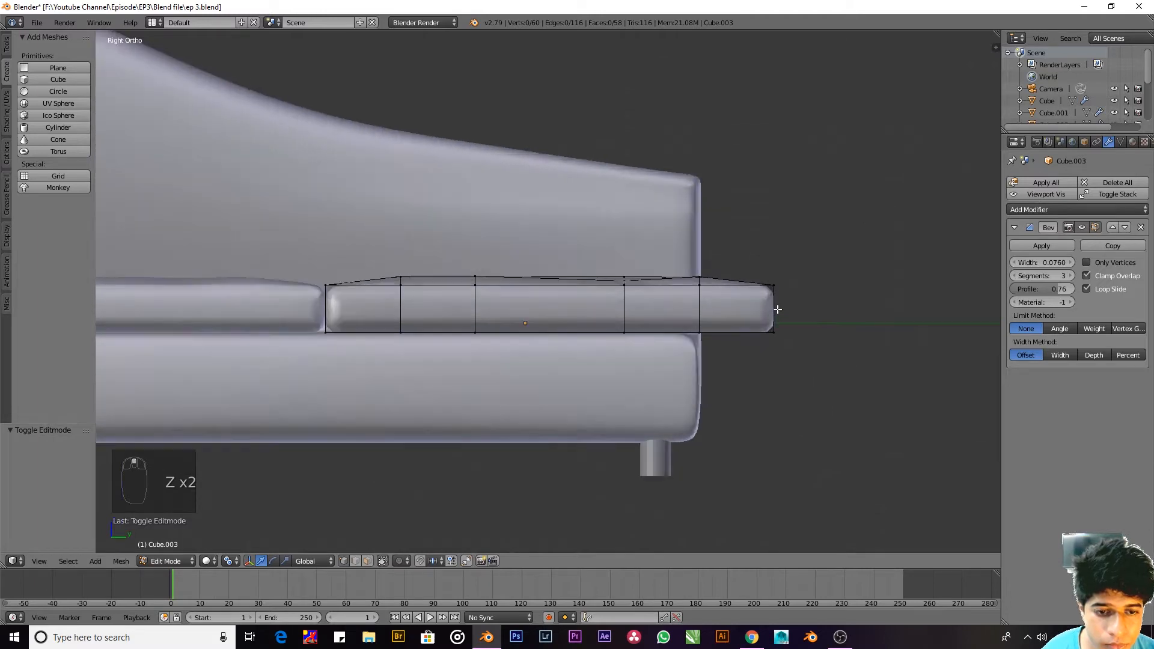
pyautogui.click(759, 349)
pyautogui.scroll(-1, 768, 299)
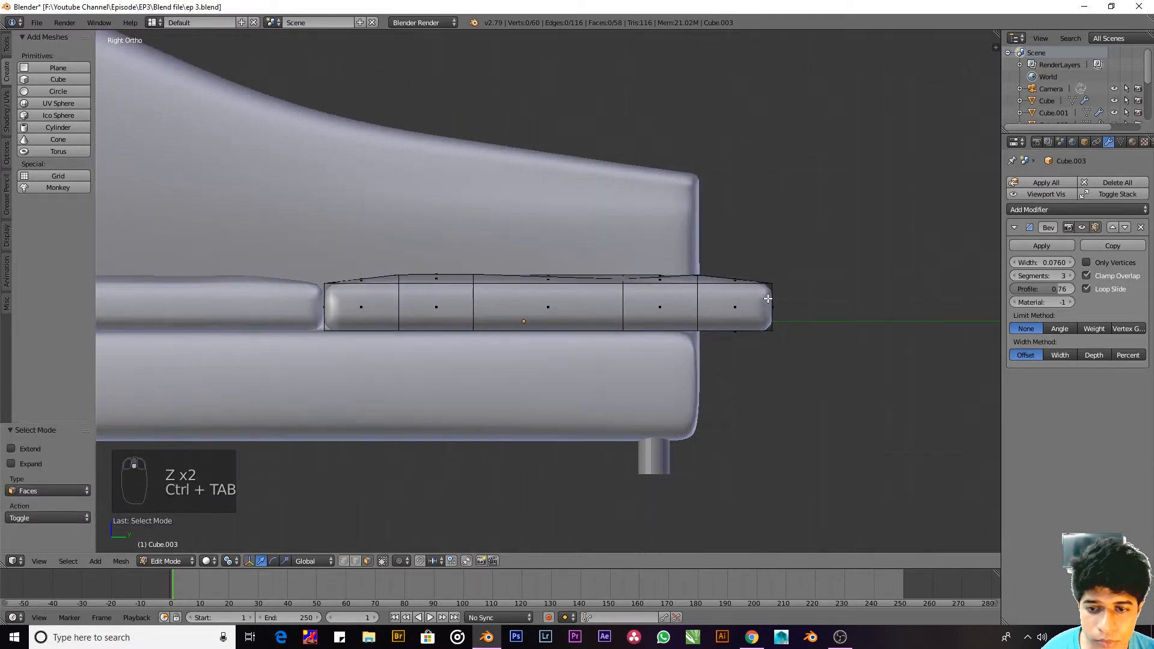
pyautogui.press('b')
pyautogui.moveTo(845, 170); pyautogui.dragTo(630, 329)
pyautogui.press('z')
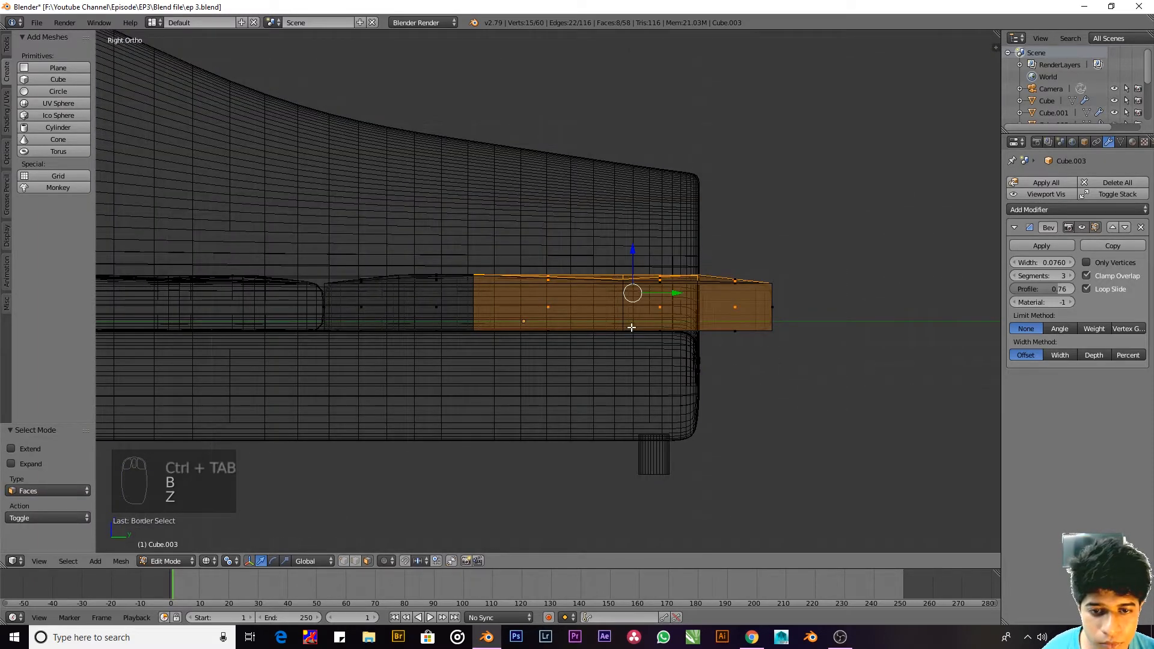
pyautogui.press('z')
pyautogui.press('z')
pyautogui.press('z')
pyautogui.press('a')
# Step: Shorten the third cushion by moving its outer end faces inward along Y until flush with the sofa's end, and return to Object Mode
pyautogui.moveTo(834, 149); pyautogui.dragTo(617, 363)
pyautogui.press('z')
pyautogui.press('g')
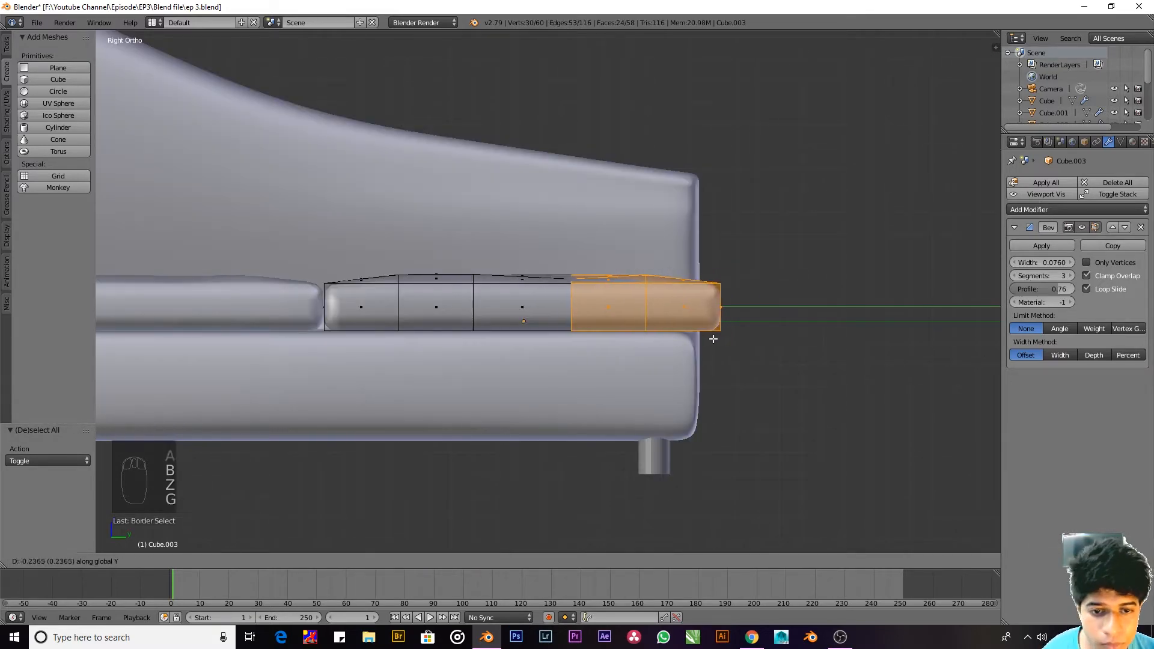
pyautogui.click(687, 342)
pyautogui.press('Tab')
pyautogui.press('z')
pyautogui.press('z')
pyautogui.scroll(-3, 565, 315)
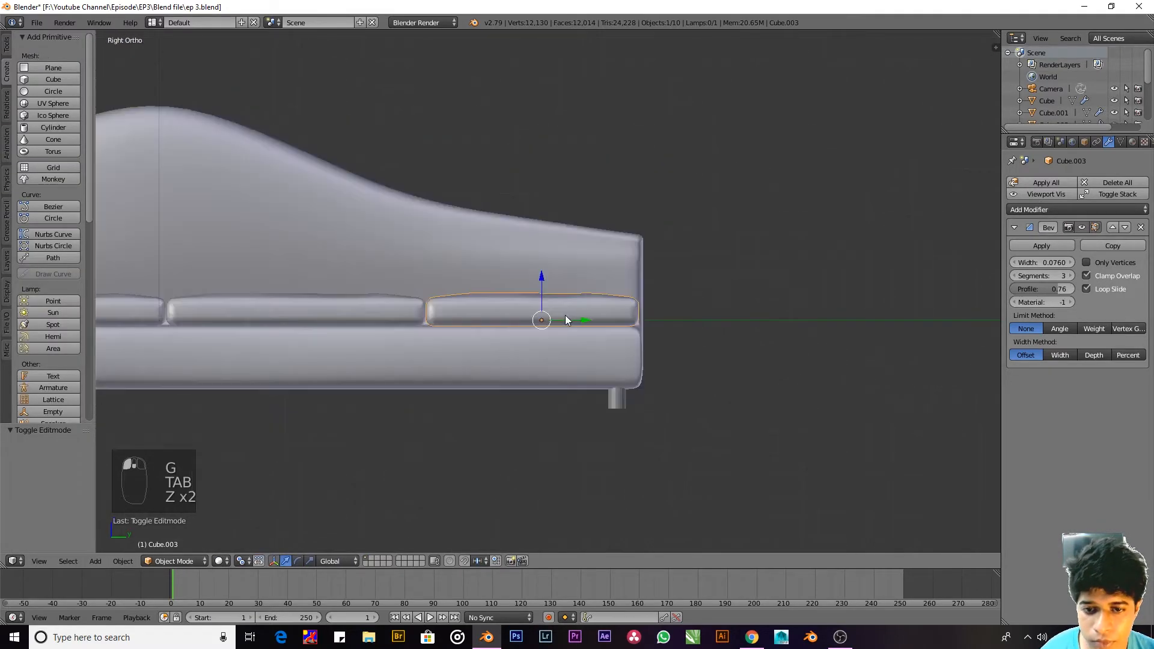
# Step: Switch to perspective view and save the scene over the existing file ep 3.blend
pyautogui.moveTo(566, 315); pyautogui.dragTo(570, 417, button='middle')
pyautogui.scroll(-3, 560, 343)
pyautogui.press('KP_5')
pyautogui.hotkey('ctrl', 's')
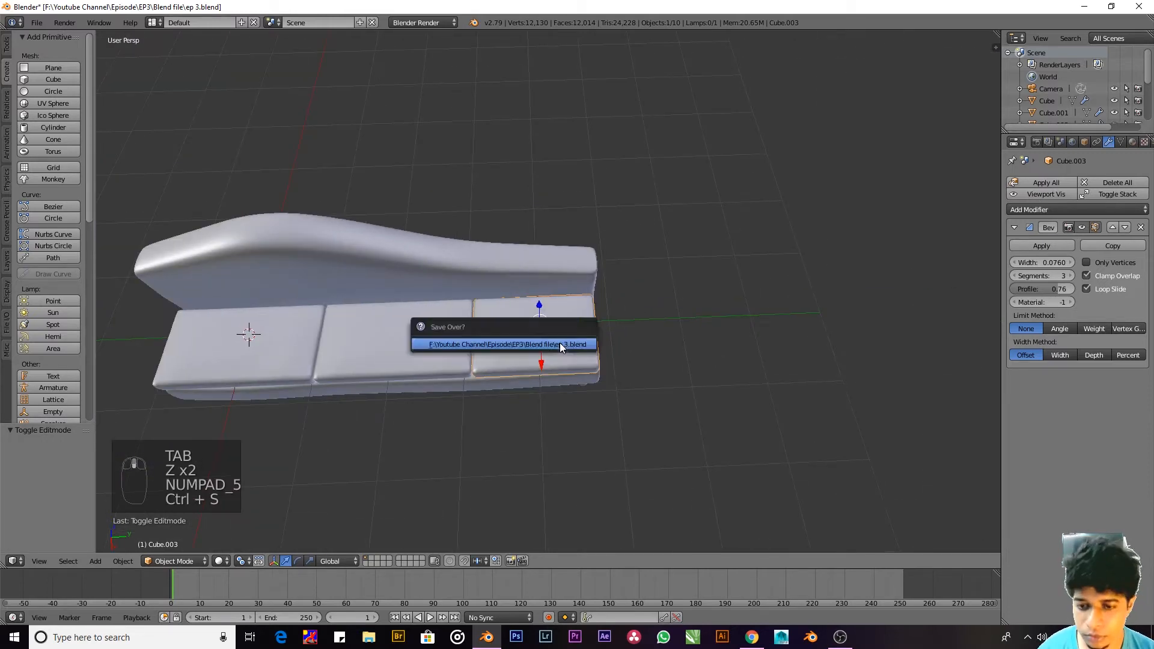
pyautogui.click(560, 342)
# Step: Deselect everything and examine the sofa with its three cushions from the front and from the lower end
pyautogui.moveTo(560, 342); pyautogui.dragTo(549, 293, button='middle')
pyautogui.keyDown('shift'); pyautogui.moveTo(460, 331); pyautogui.dragTo(613, 236, button='middle'); pyautogui.keyUp('shift')
pyautogui.scroll(-1, 601, 265)
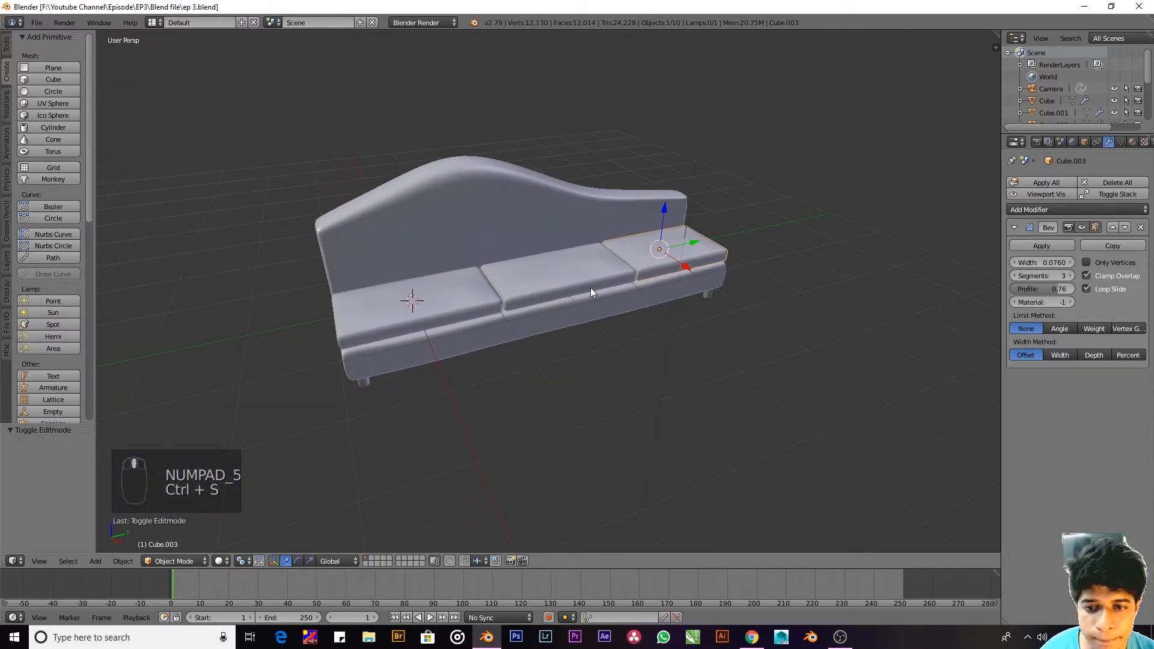
pyautogui.keyDown('shift'); pyautogui.moveTo(591, 287); pyautogui.dragTo(644, 294, button='middle'); pyautogui.keyUp('shift')
pyautogui.press('a')
pyautogui.moveTo(544, 309); pyautogui.dragTo(715, 378, button='middle')
pyautogui.scroll(-1, 642, 267)
pyautogui.scroll(2, 657, 310)
pyautogui.scroll(1, 666, 282)
# Step: Add a loop cut through the sofa body's backrest, slid close to its rear edge
pyautogui.press('Tab')
pyautogui.press('Tab')
pyautogui.rightClick(795, 333)
pyautogui.press('Tab')
pyautogui.hotkey('ctrl', 'r')
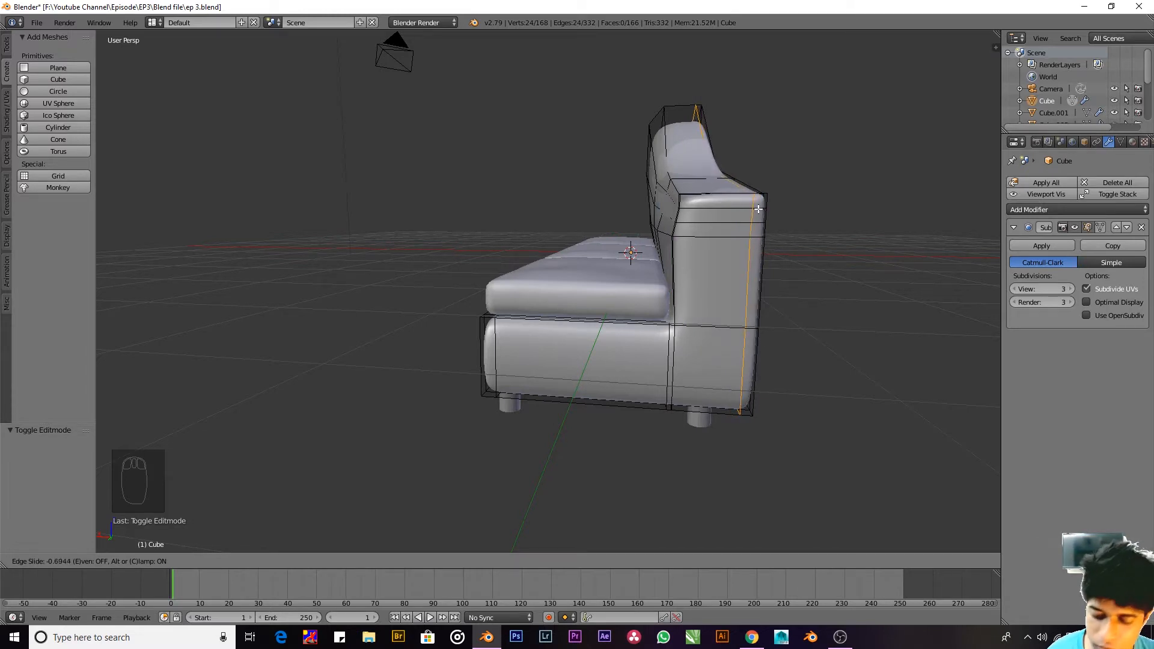
pyautogui.click(758, 208)
pyautogui.press('Tab')
# Step: Move the edge on the backrest's front at its lower end 0.007 along X and check the shape in Object Mode
pyautogui.moveTo(787, 287); pyautogui.dragTo(493, 300, button='middle')
pyautogui.scroll(2, 687, 294)
pyautogui.moveTo(632, 289)
pyautogui.mouseDown(button='middle')
pyautogui.moveTo(662, 308)
pyautogui.moveTo(744, 302)
pyautogui.moveTo(539, 268)
pyautogui.moveTo(436, 309)
pyautogui.moveTo(407, 296)
pyautogui.moveTo(471, 291)
pyautogui.moveTo(439, 285)
pyautogui.moveTo(517, 323)
pyautogui.moveTo(416, 310)
pyautogui.moveTo(613, 348)
pyautogui.moveTo(541, 320)
pyautogui.moveTo(534, 278)
pyautogui.moveTo(474, 284)
pyautogui.moveTo(618, 301)
pyautogui.moveTo(668, 291)
pyautogui.moveTo(562, 276)
pyautogui.moveTo(693, 292)
pyautogui.moveTo(629, 285)
pyautogui.mouseUp(button='middle')
pyautogui.press('Tab')
pyautogui.moveTo(784, 203); pyautogui.dragTo(742, 205, button='middle')
pyautogui.hotkey('ctrl', 'Tab')
pyautogui.moveTo(726, 185); pyautogui.dragTo(723, 185)
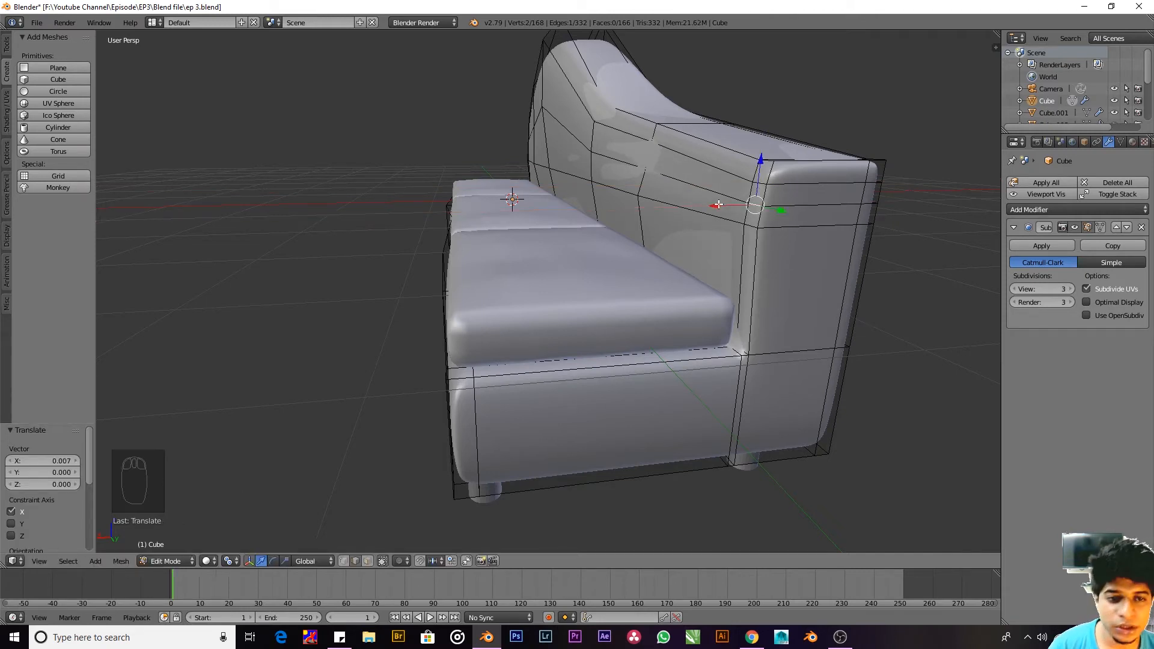
pyautogui.press('Tab')
pyautogui.moveTo(528, 257); pyautogui.dragTo(674, 339, button='middle')
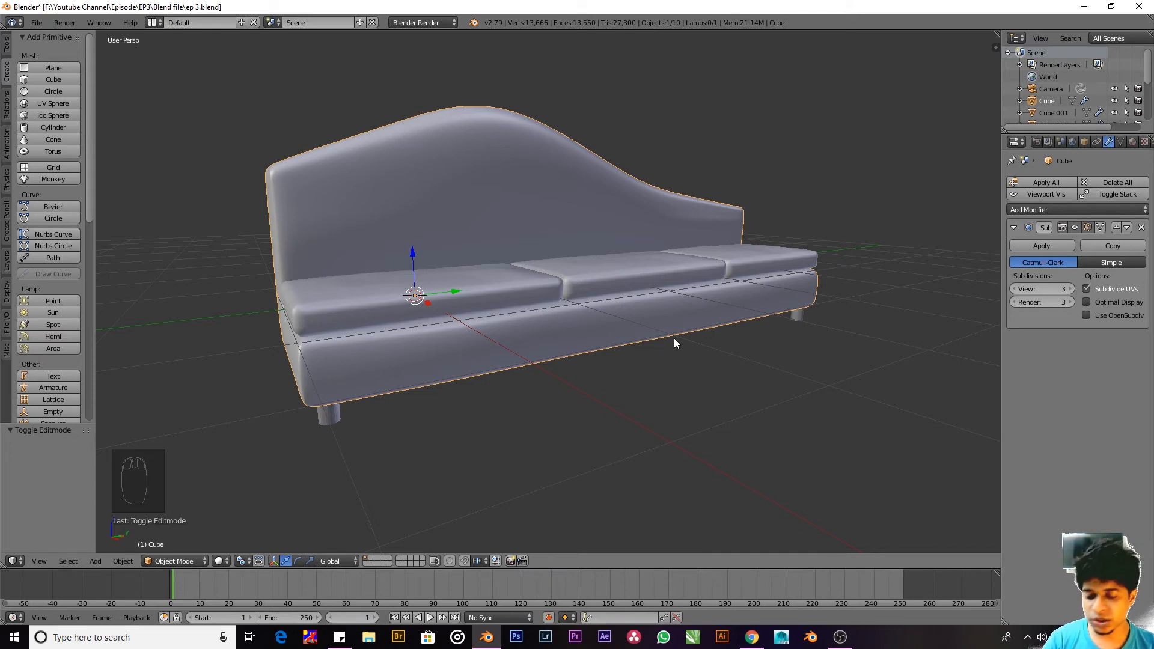
# Step: Inspect a front vertex near the backrest's lower end in vertex selection mode and review the sofa in Object Mode
pyautogui.moveTo(730, 268)
pyautogui.mouseDown(button='middle')
pyautogui.moveTo(615, 284)
pyautogui.moveTo(710, 257)
pyautogui.mouseUp(button='middle')
pyautogui.press('Tab')
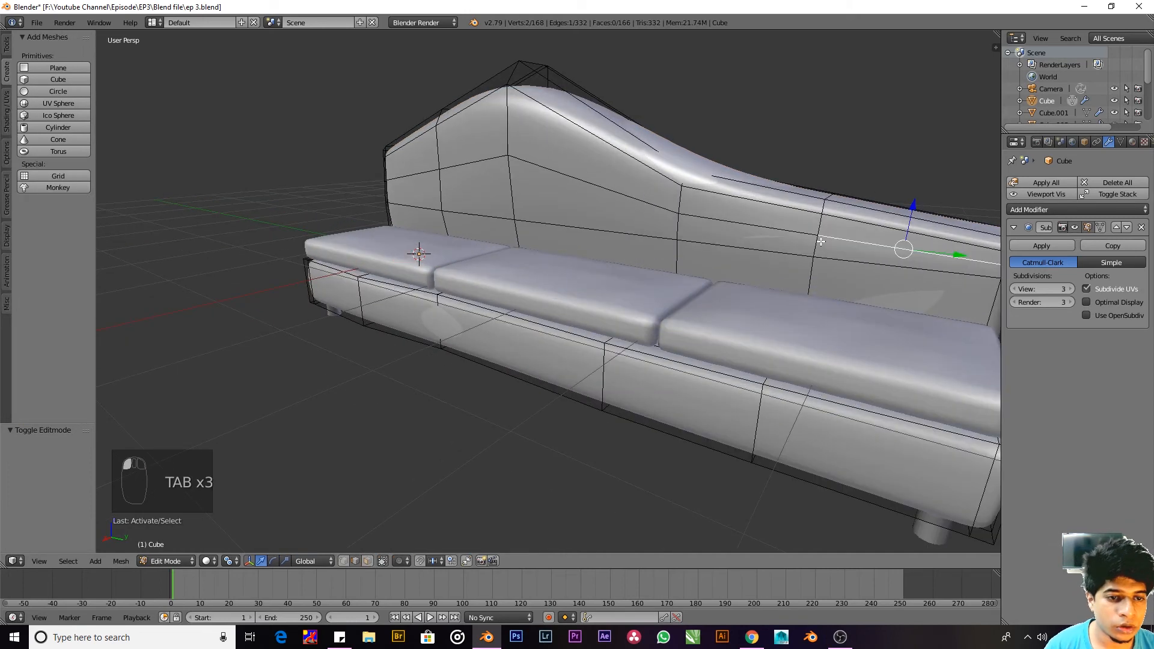
pyautogui.hotkey('ctrl', 'Tab')
pyautogui.click(792, 232)
pyautogui.click(818, 233)
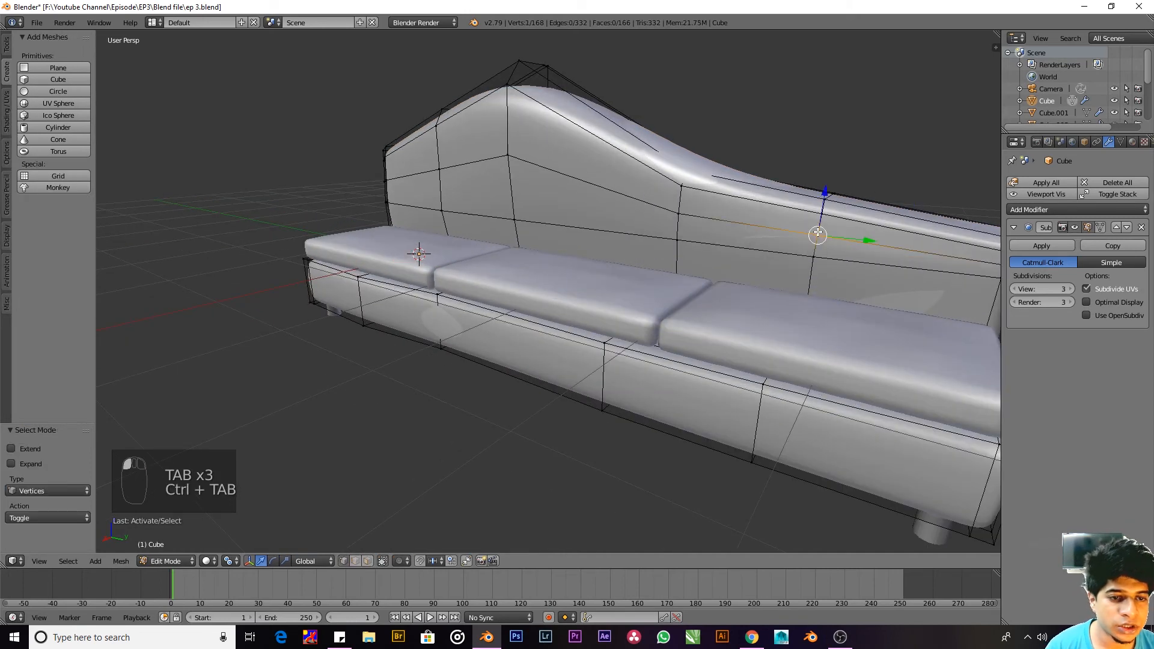
pyautogui.moveTo(851, 258); pyautogui.dragTo(780, 281, button='middle')
pyautogui.moveTo(780, 280); pyautogui.dragTo(770, 282, button='middle')
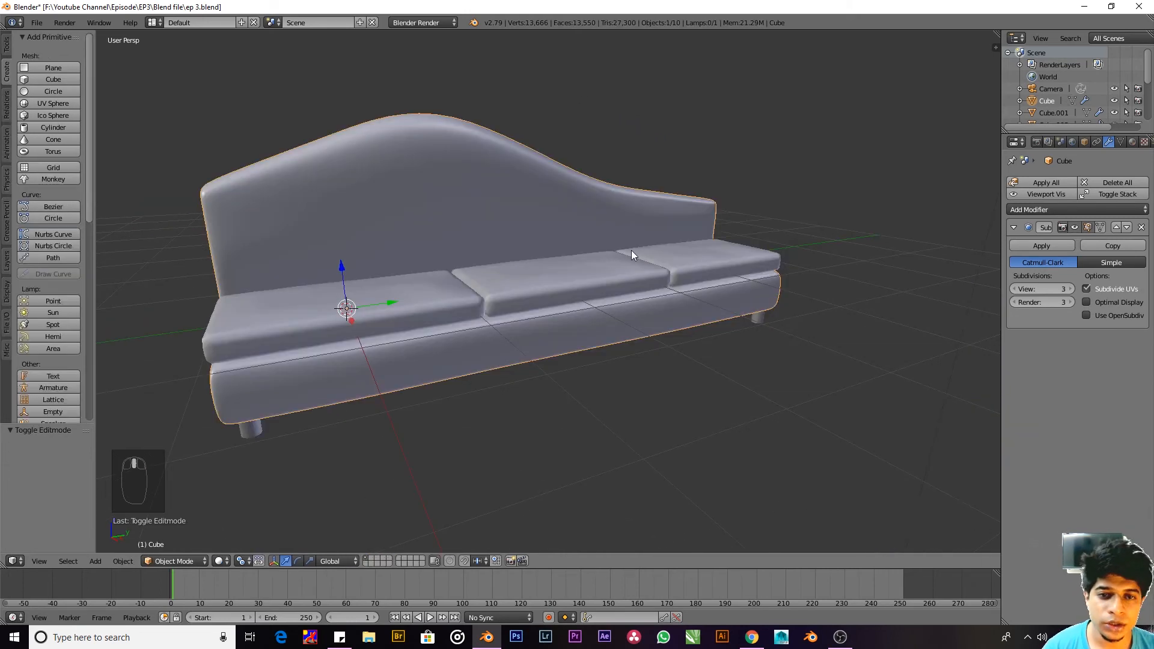
pyautogui.moveTo(631, 250); pyautogui.dragTo(682, 289, button='middle')
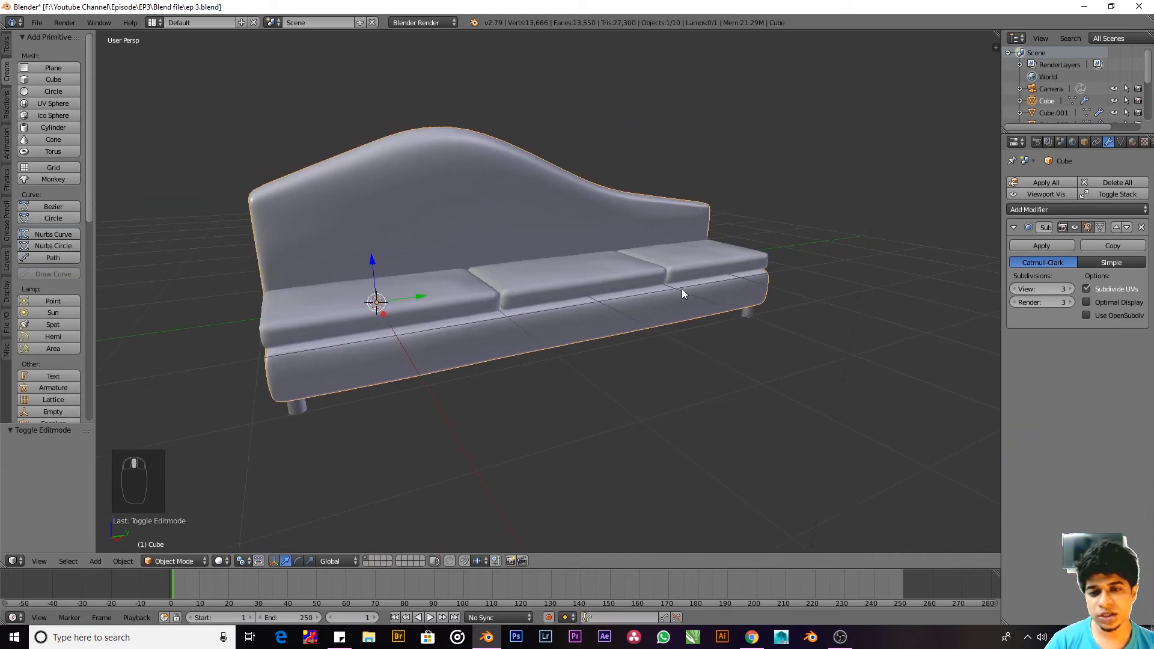